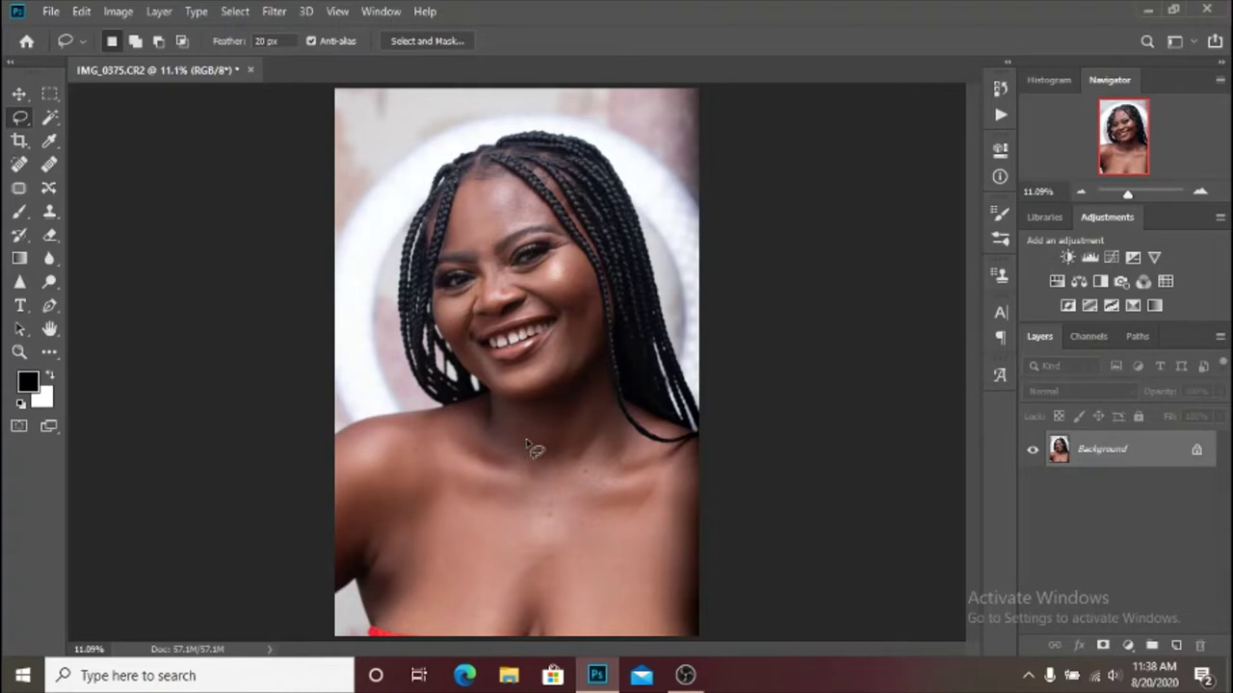
Duplicate the Background layer twice, naming the upper copy HFL and the lower copy LFL4.
key("ctrl+j")
key("ctrl+j")
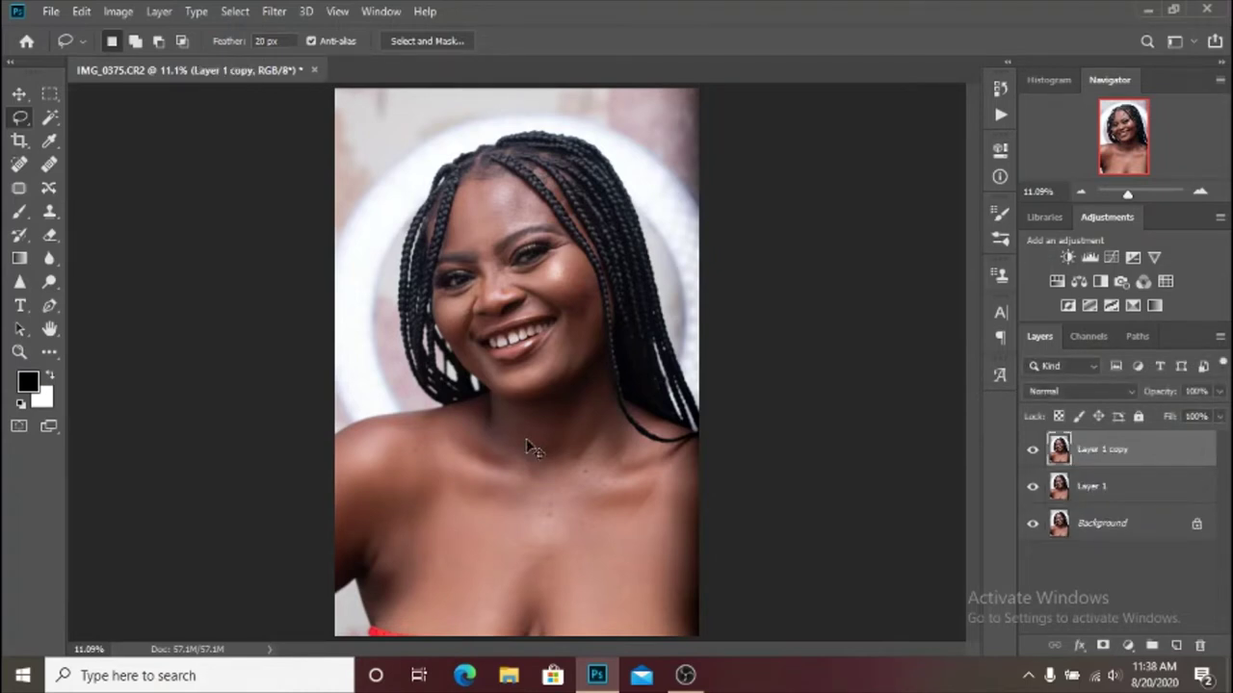
double_click(1115, 448)
type("HFL")
key("Return")
double_click(1093, 485)
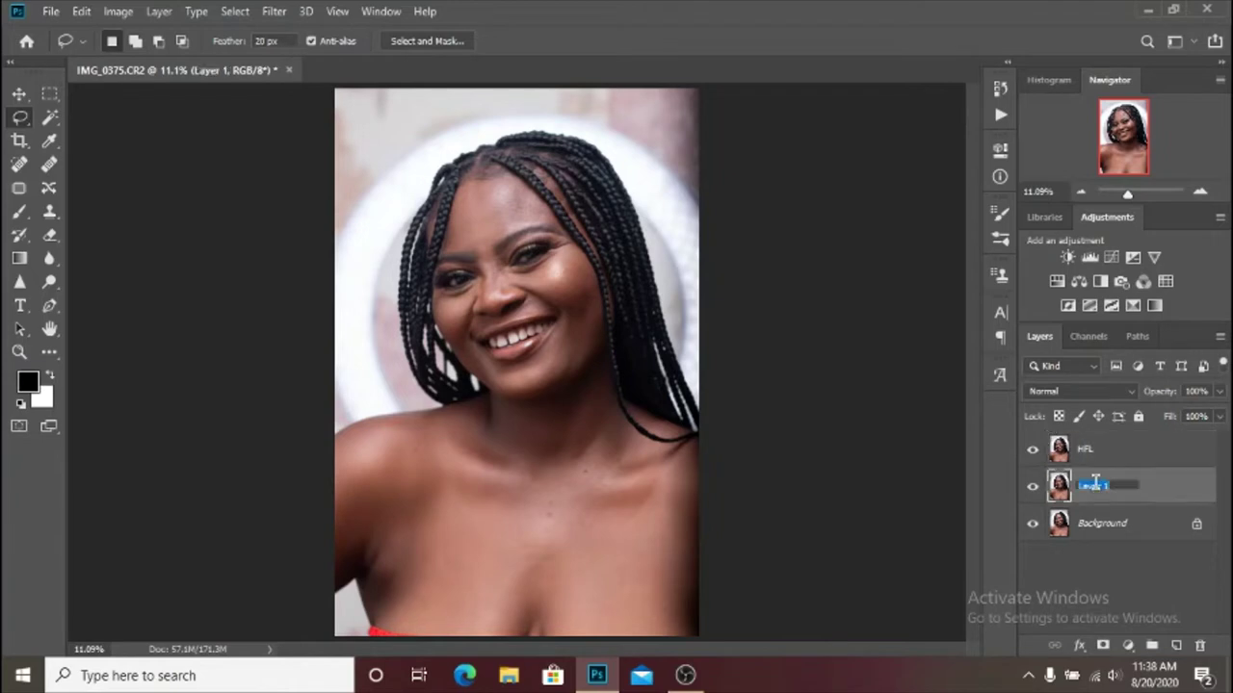
type("LFL")
key("Return")
Group the HFL and LFL4 layers together and hide the HFL layer inside the group.
left_click(1146, 463, "ctrl")
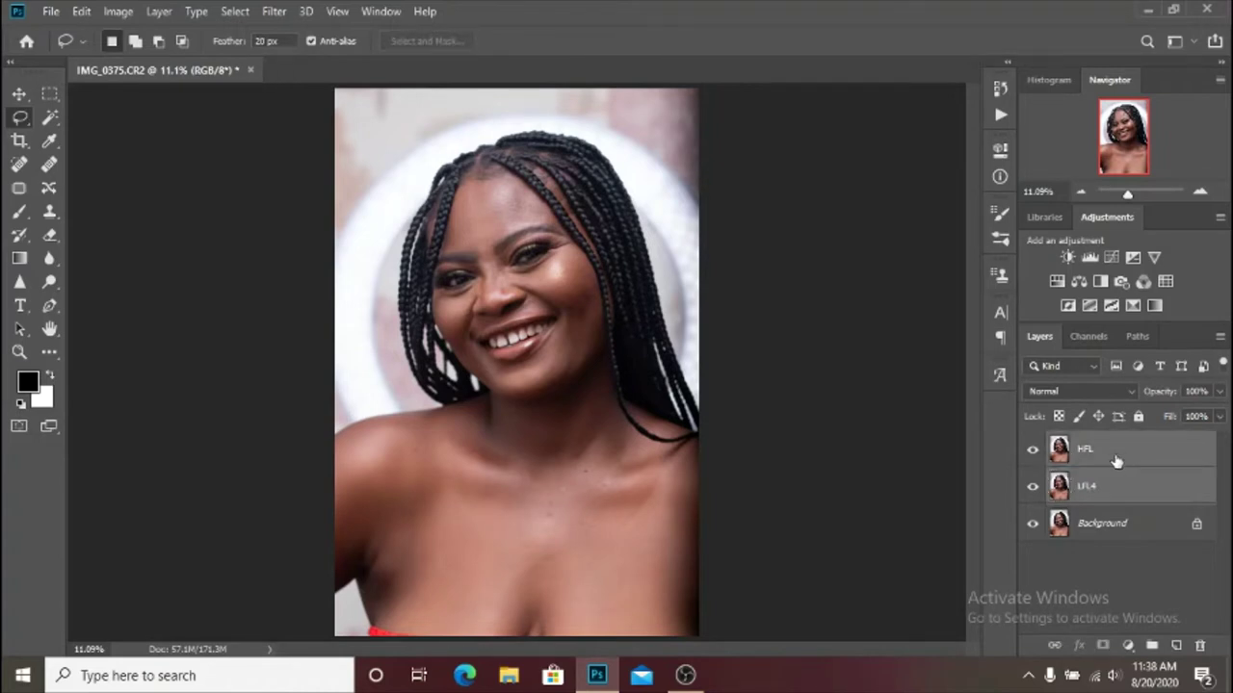
key("ctrl+g")
left_click(1052, 442)
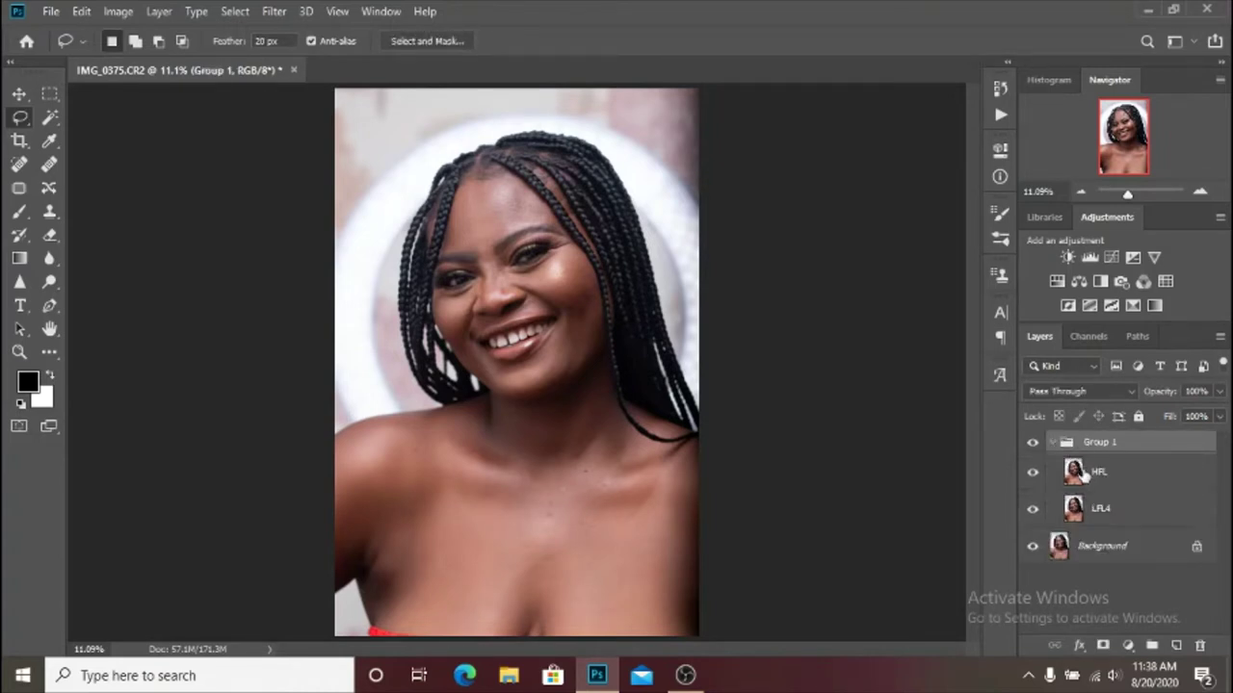
left_click(1136, 472)
left_click(1034, 472)
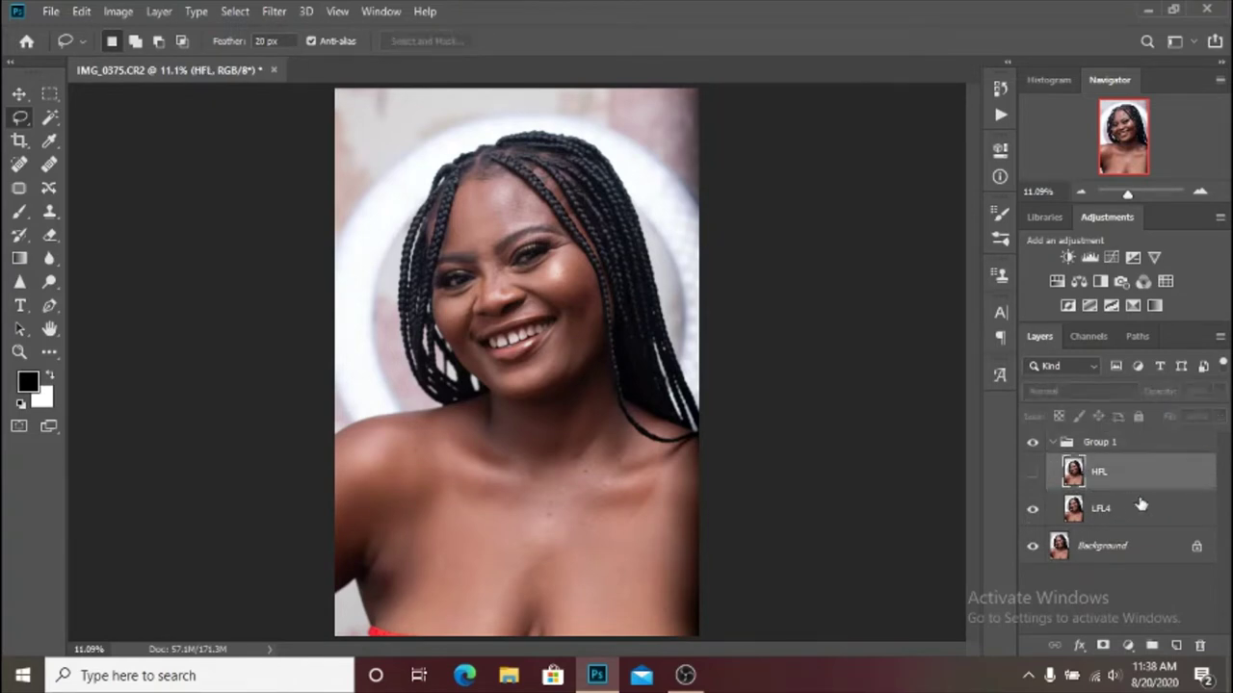
Apply a Gaussian Blur with a 15-pixel radius to the LFL4 layer.
left_click(1140, 507)
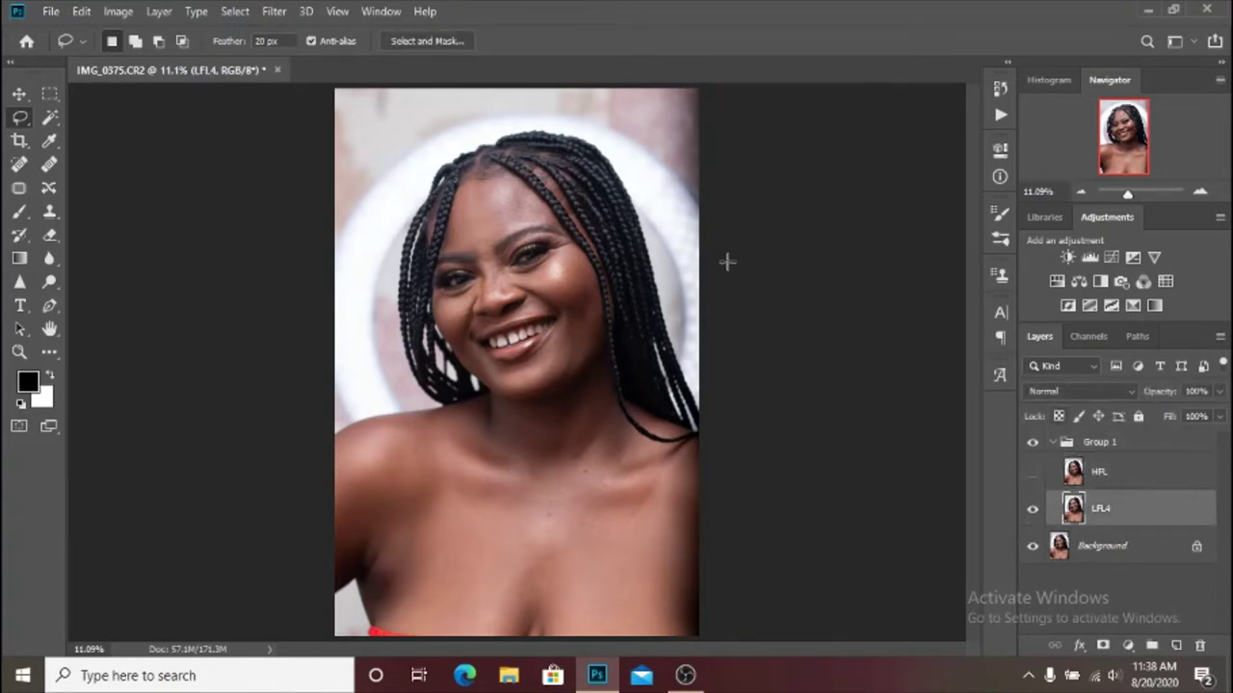
left_click(279, 16)
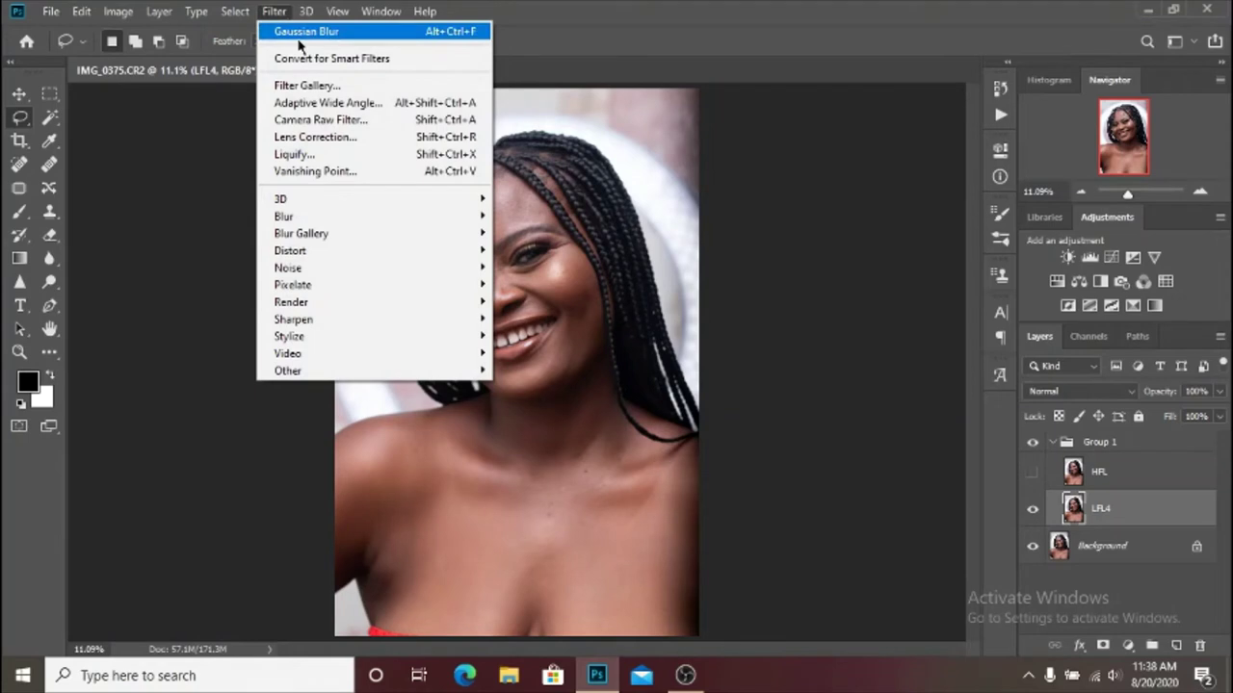
left_click(717, 249)
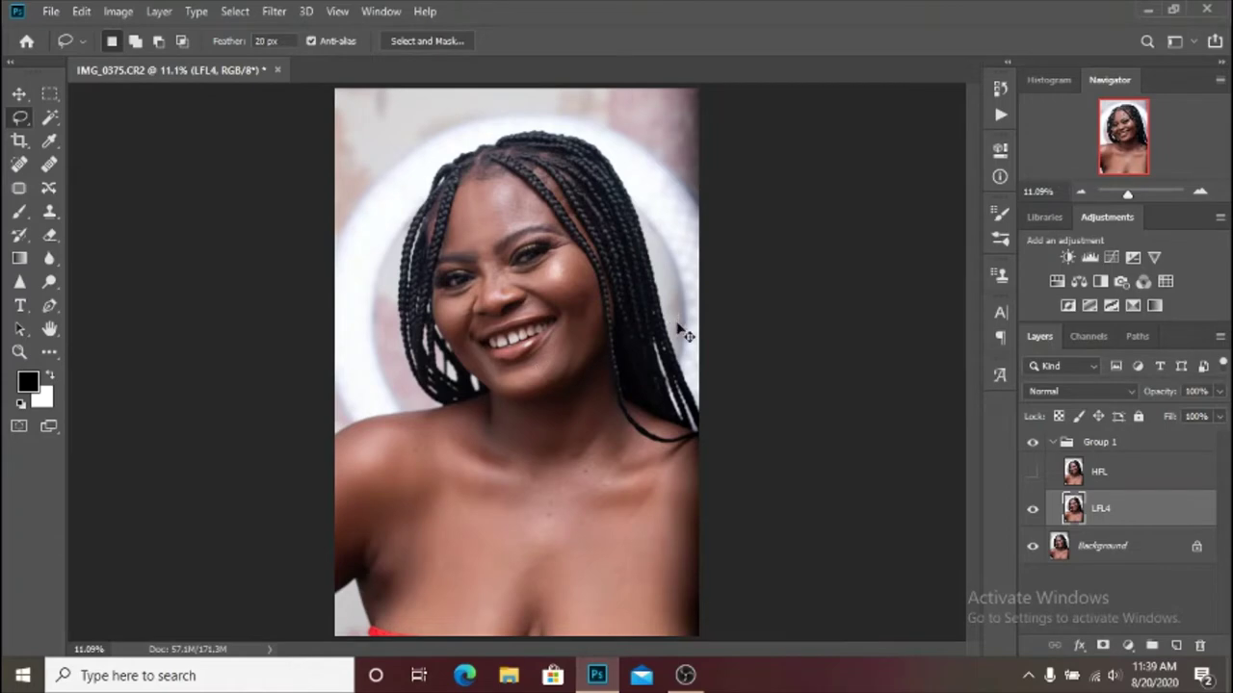
scroll(677, 321, "up", 3)
scroll(682, 331, "up", 1)
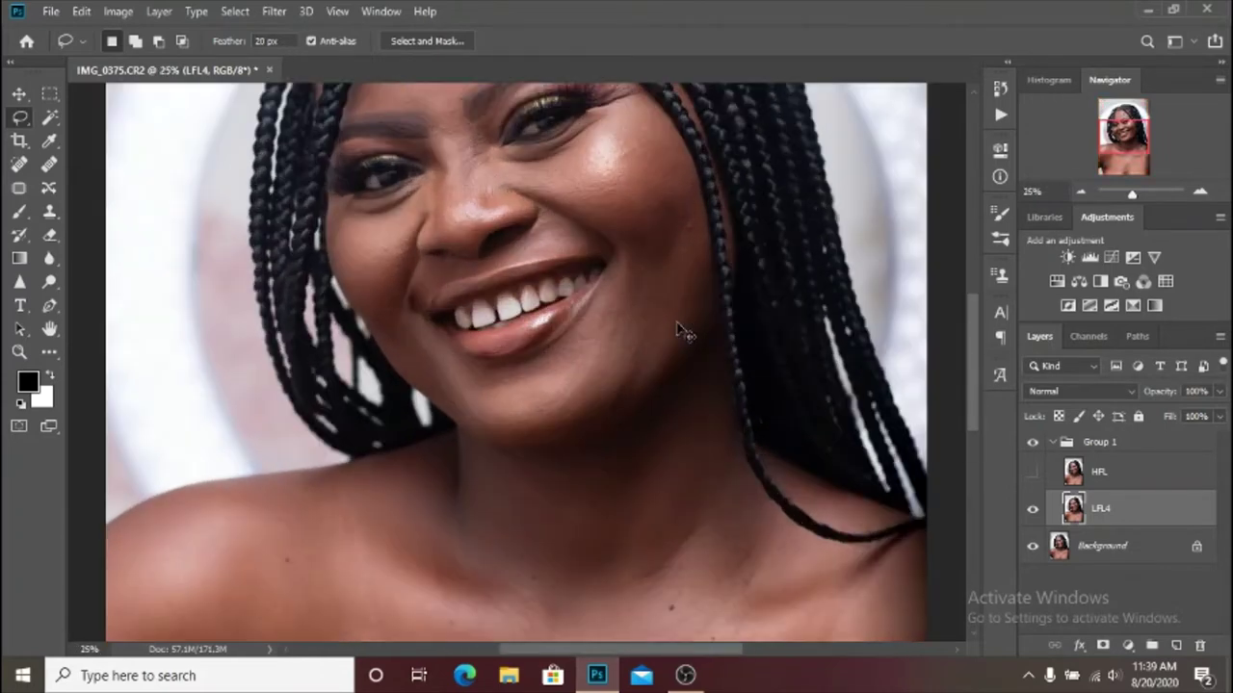
scroll(682, 329, "down", 3)
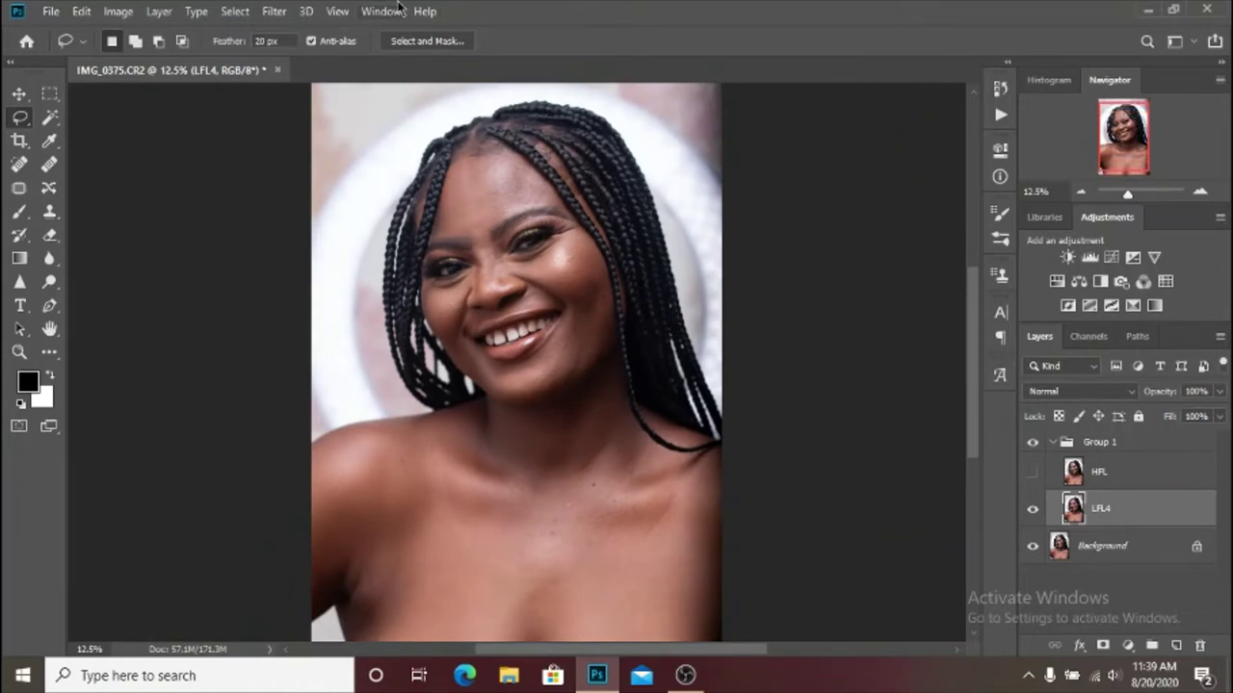
left_click(274, 10)
mouse_move(438, 218)
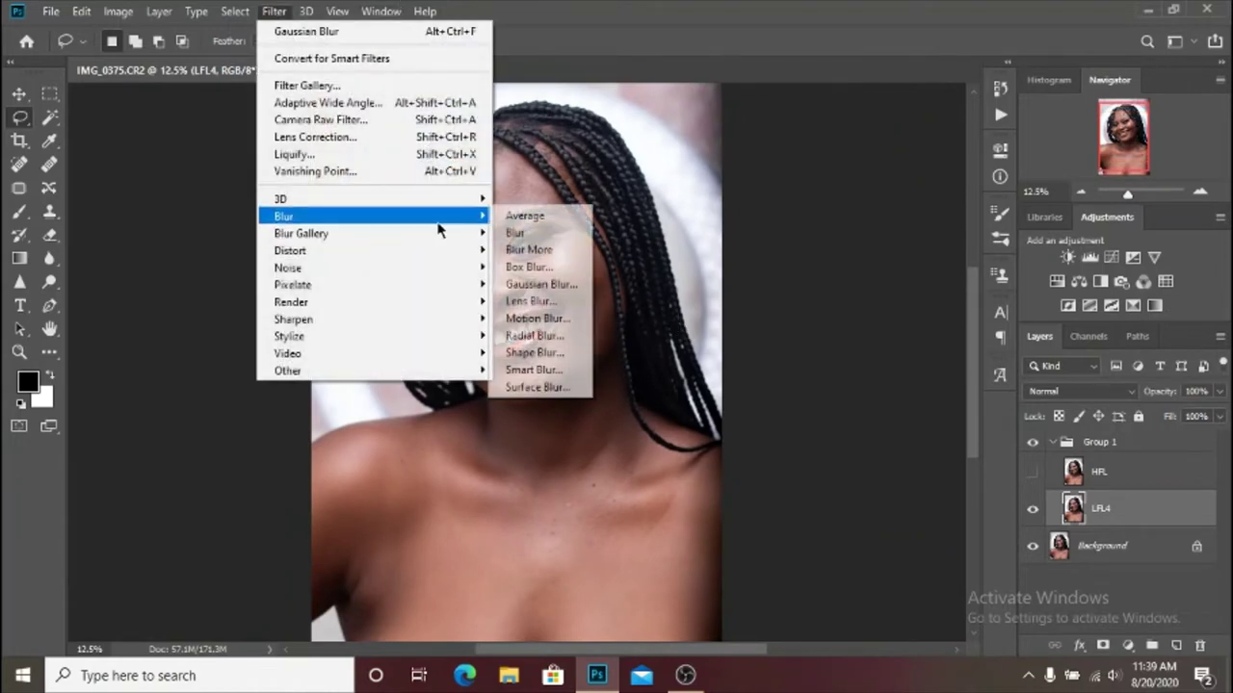
left_click(558, 281)
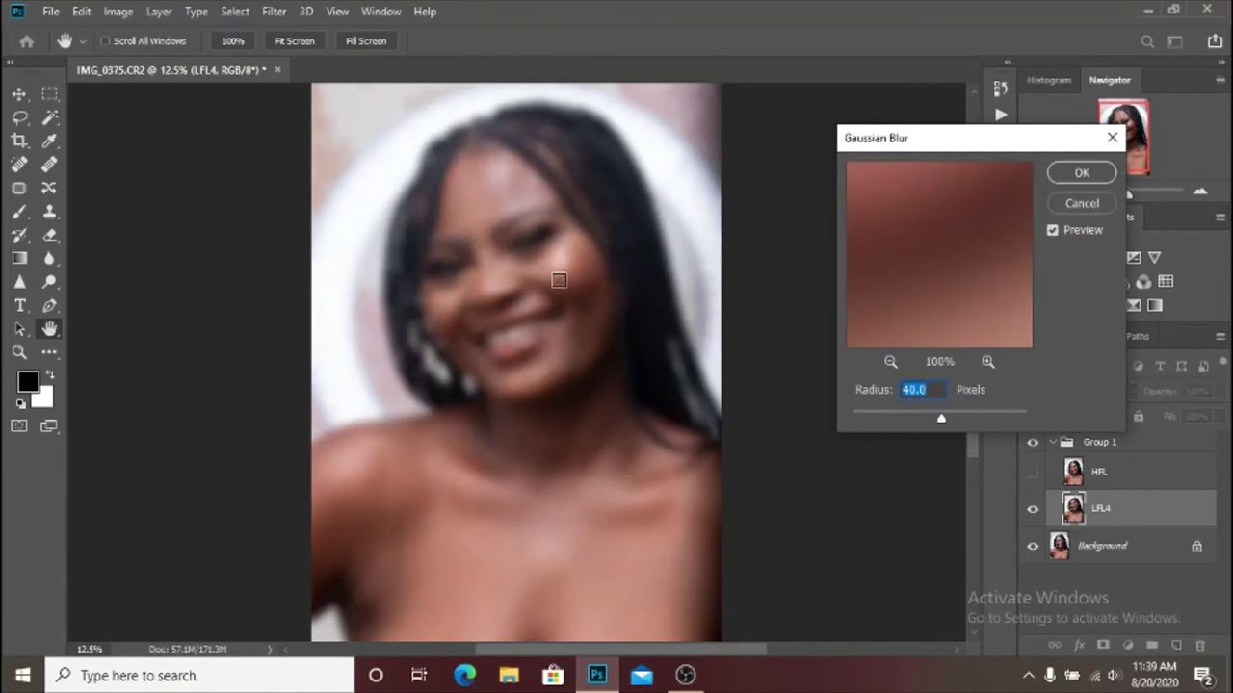
type("1")
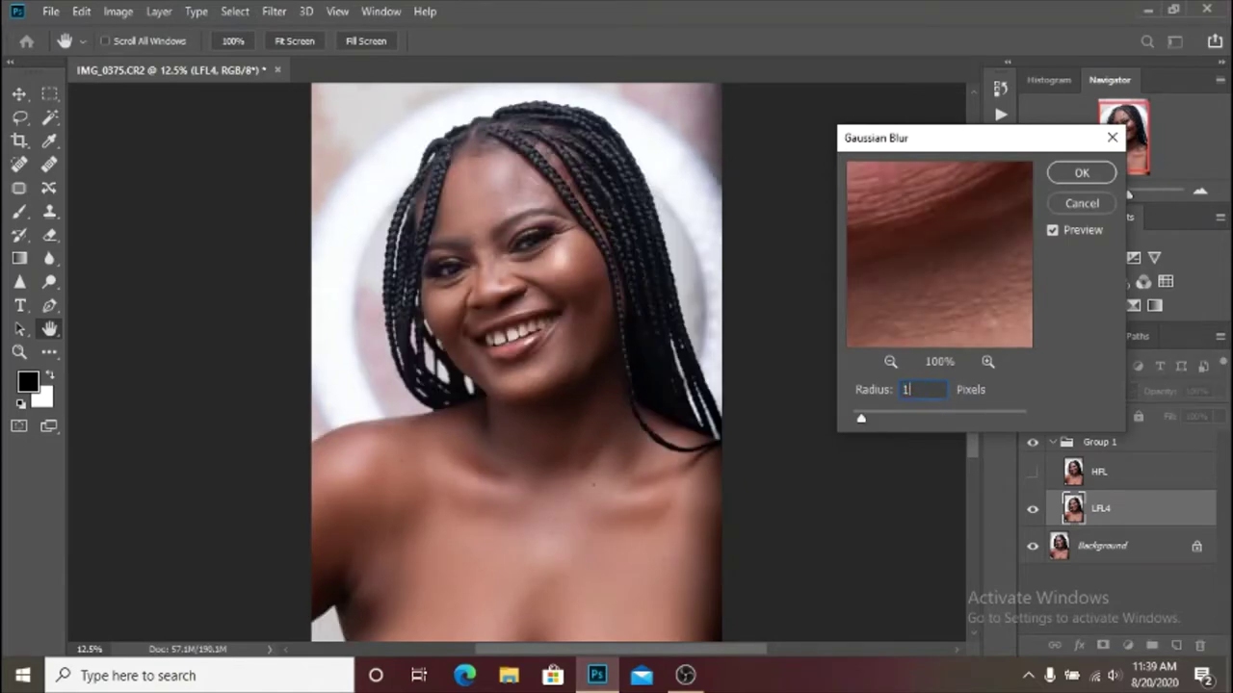
type("5")
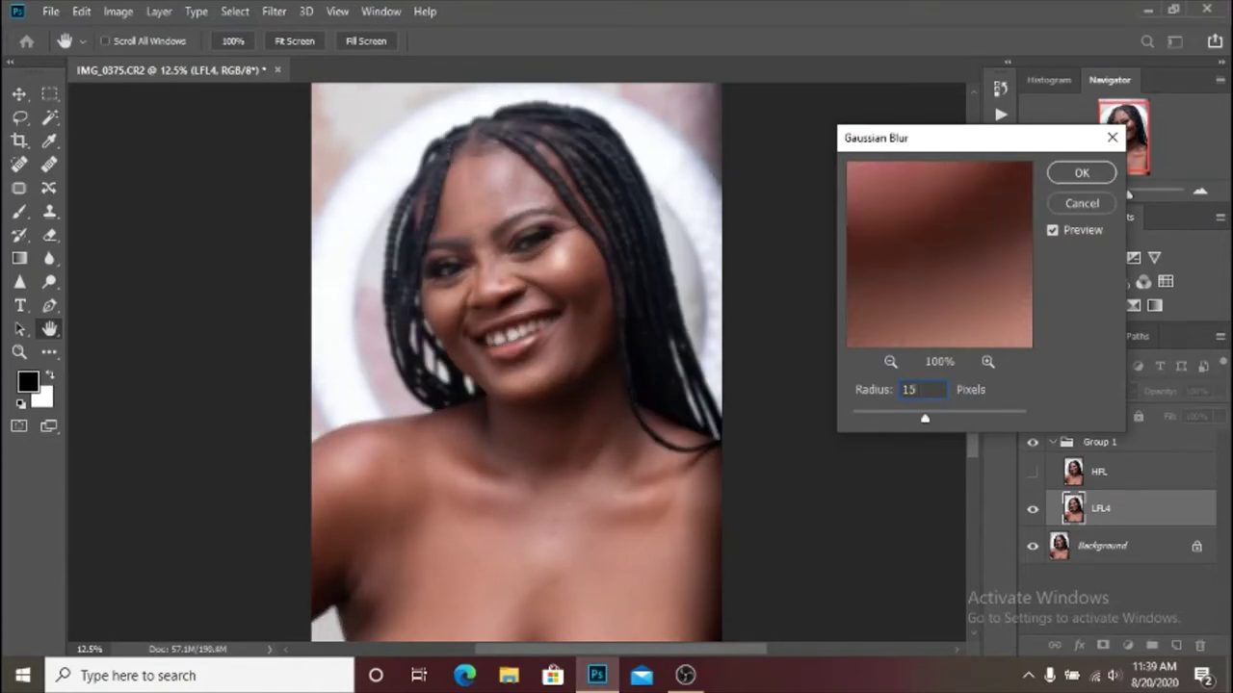
key("Return")
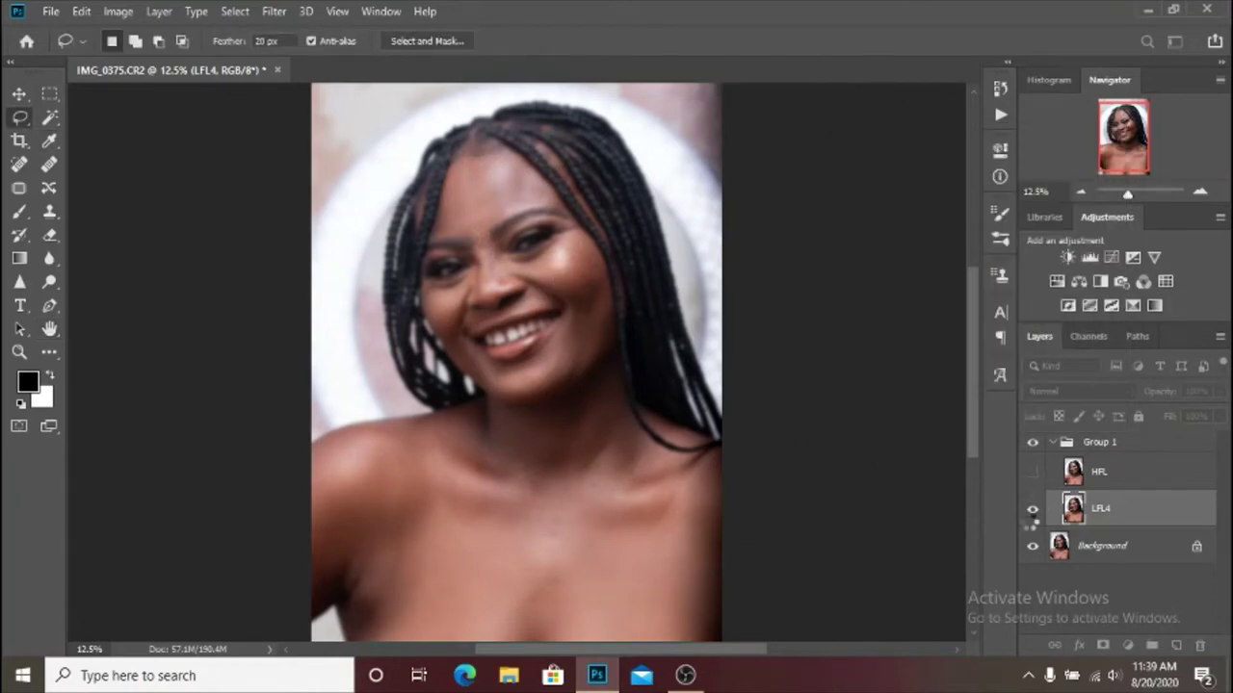
Show HFL, apply the LFL4 image to it with Subtract blending, scale 2 and offset 128, and set its blend mode to Linear Light.
left_click(1032, 471)
left_click(1152, 481)
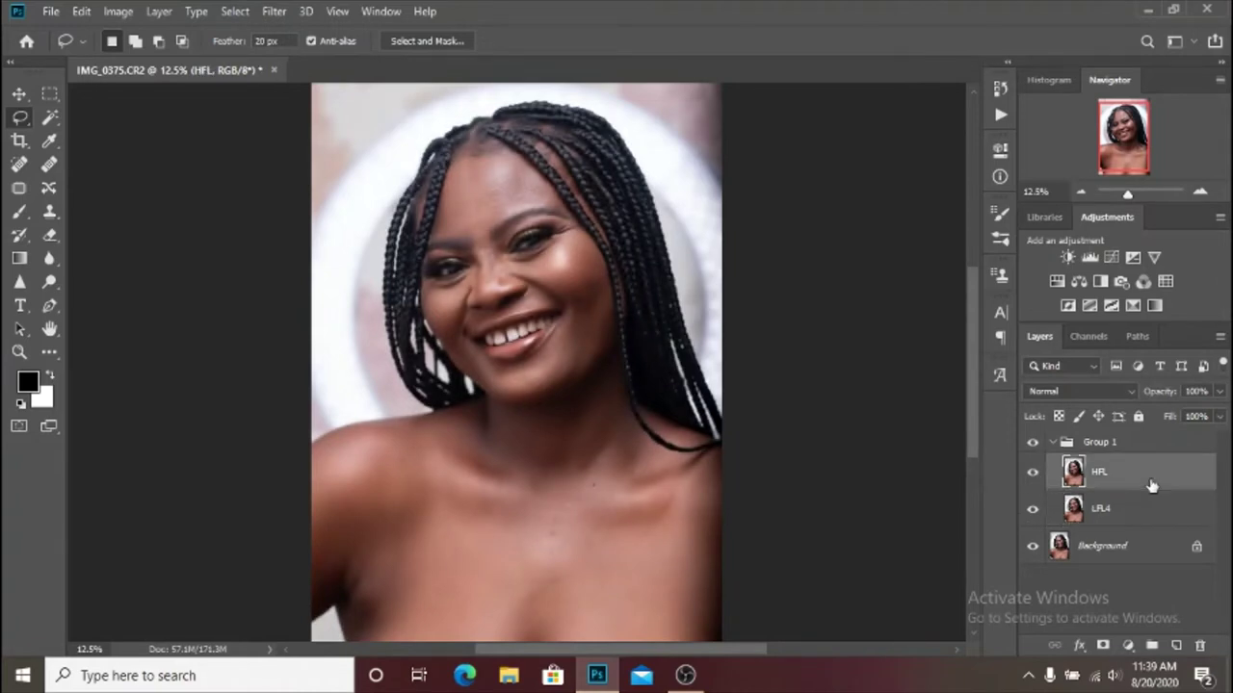
left_click(117, 12)
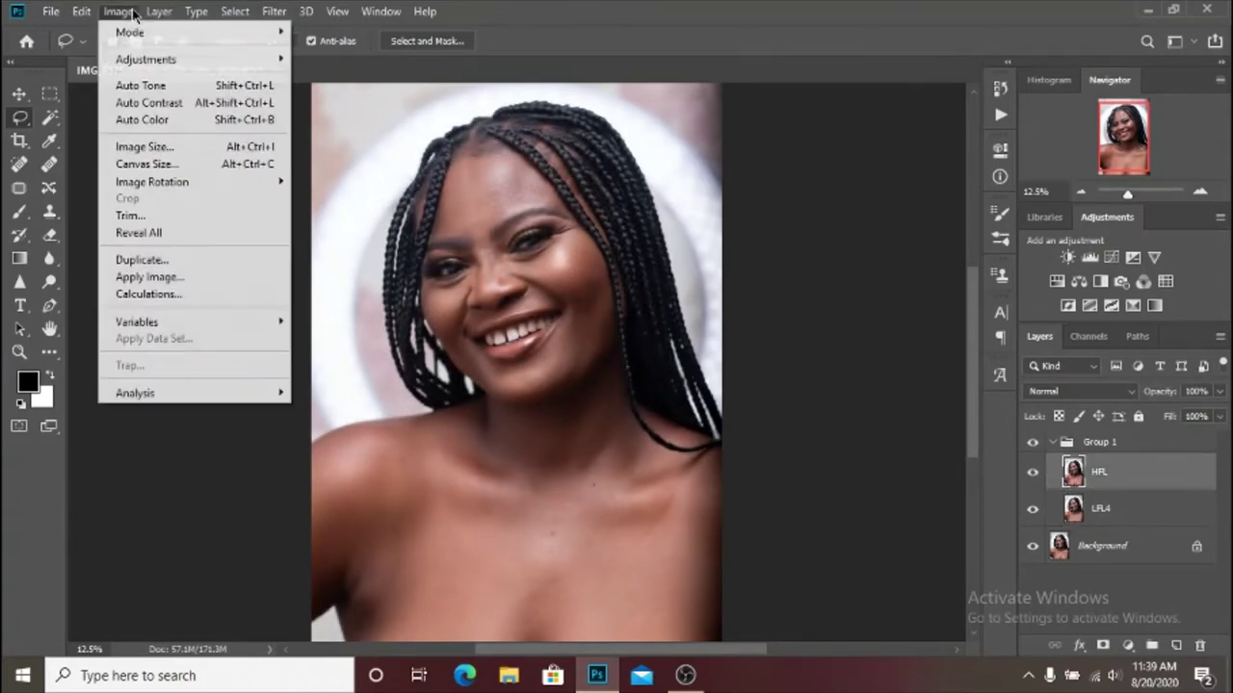
left_click(145, 276)
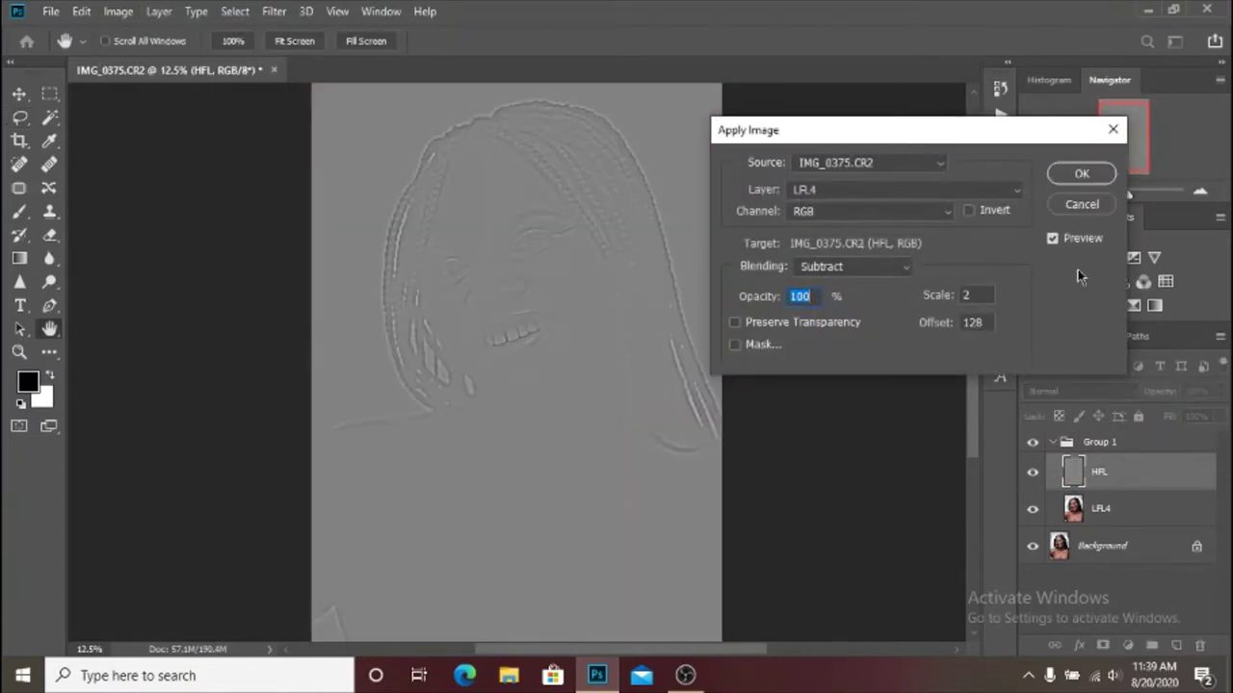
left_click(1082, 173)
key("l")
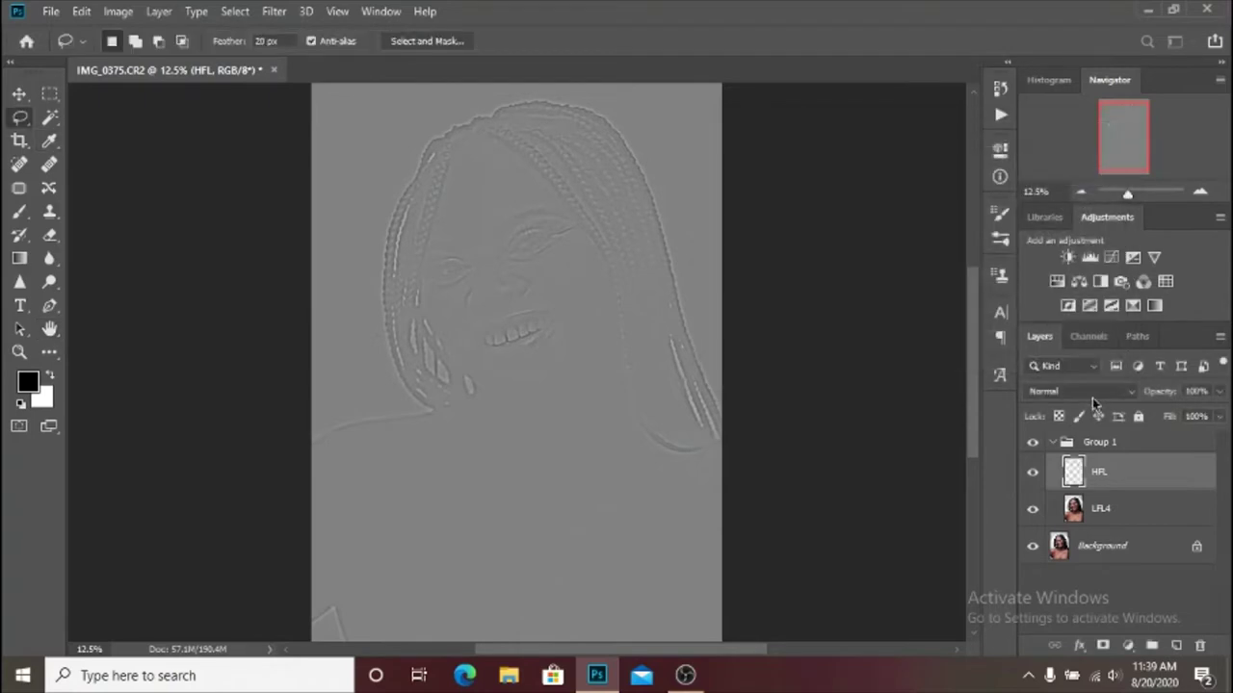
left_click(1077, 392)
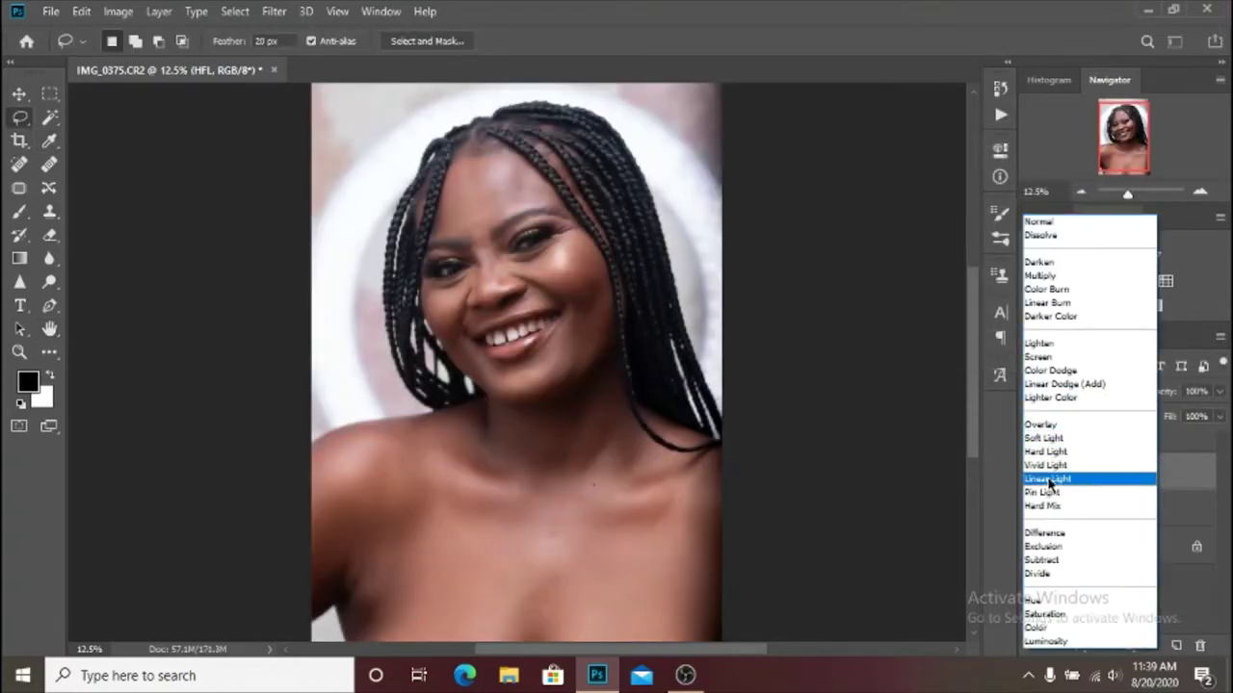
left_click(1047, 479)
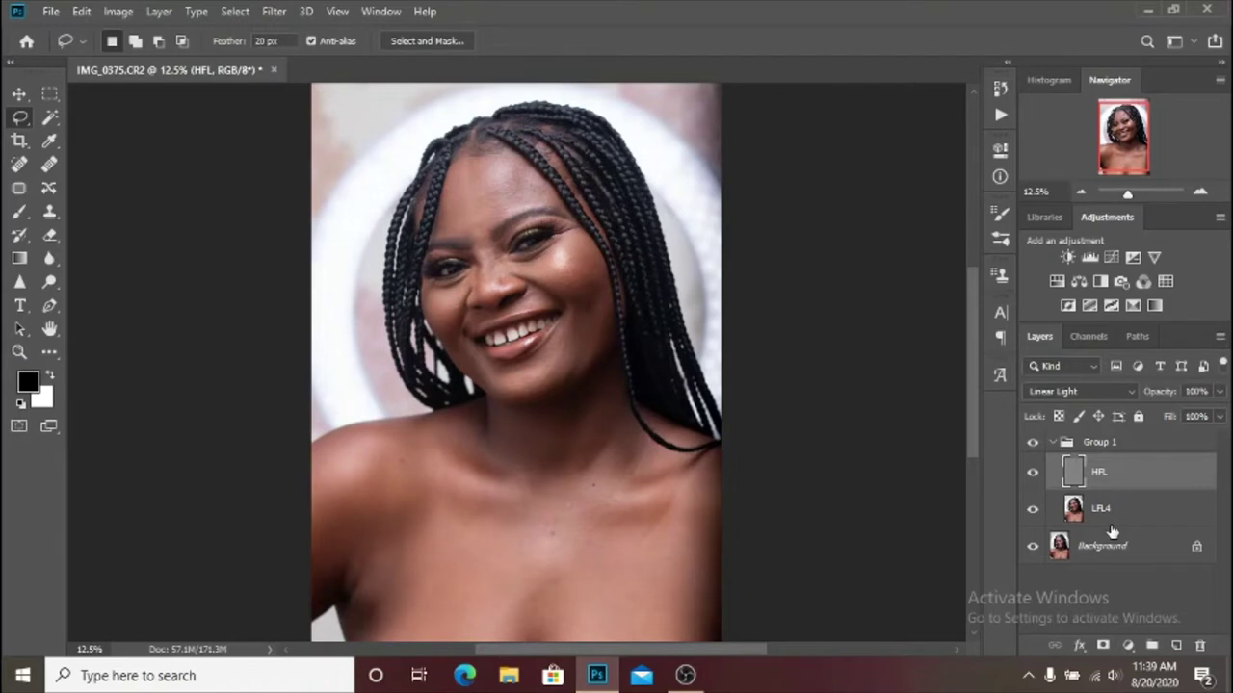
On the LFL4 layer, outline the forehead between the hairline and eyebrows with the Lasso at 20 px feather.
left_click(1153, 516)
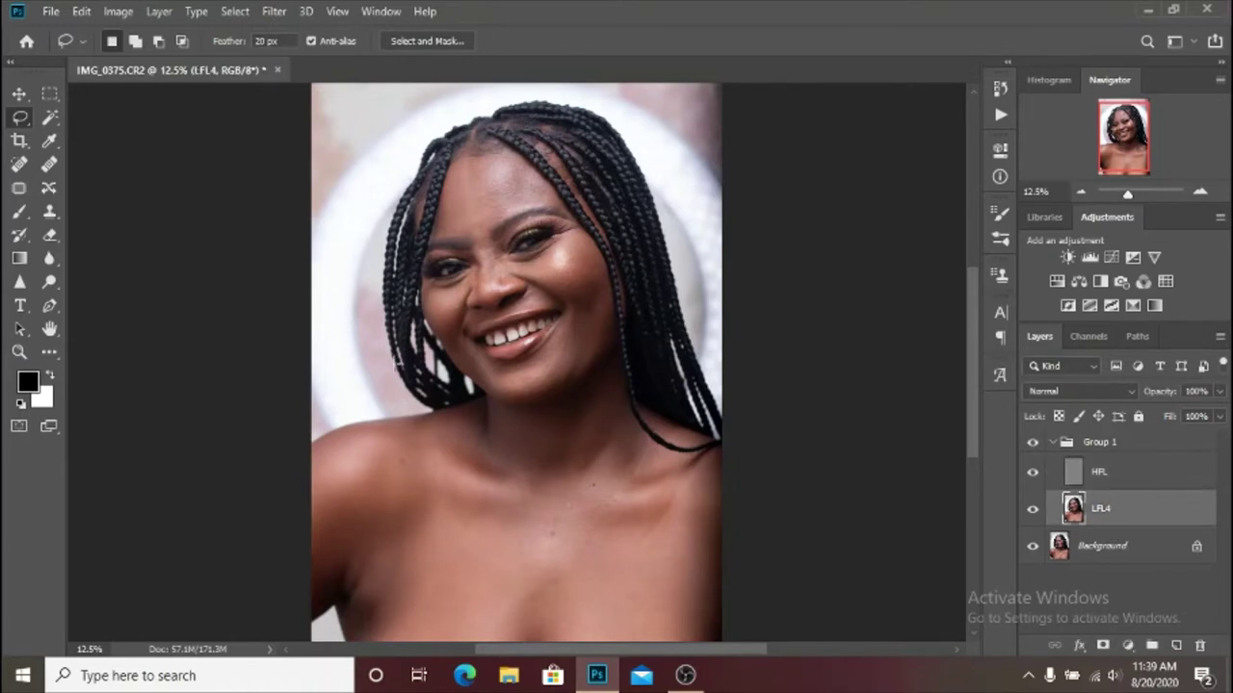
scroll(393, 363, "up", 3)
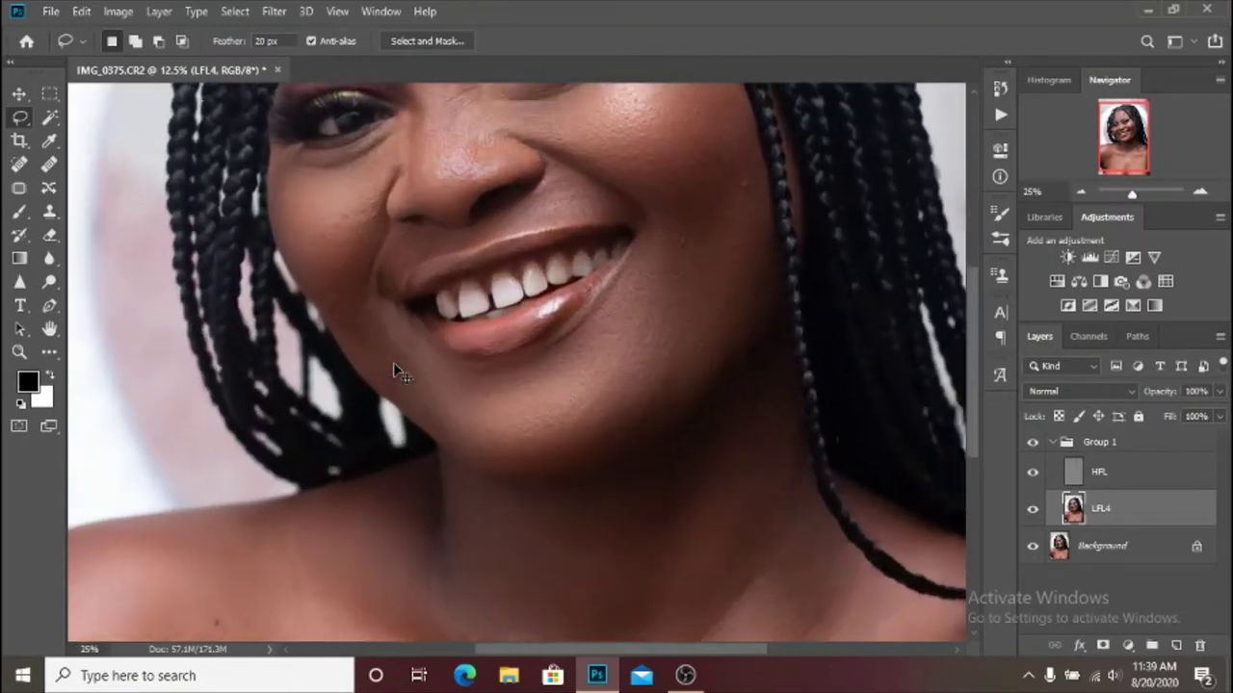
mouse_move(560, 257)
left_mouse_down()
mouse_move(587, 394)
mouse_move(586, 376)
left_mouse_up()
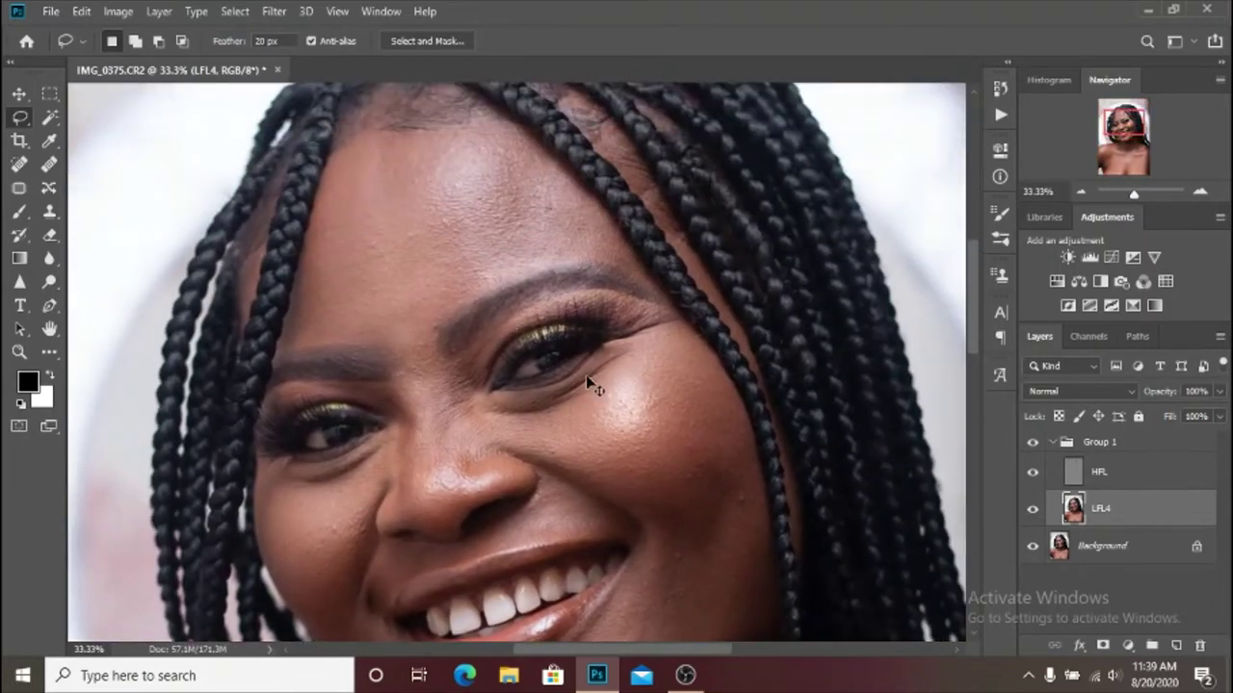
scroll(586, 377, "up", 1)
left_click_drag(472, 261, 553, 412)
mouse_move(336, 177)
left_mouse_down()
mouse_move(412, 148)
mouse_move(514, 136)
mouse_move(597, 145)
mouse_move(804, 388)
mouse_move(711, 356)
mouse_move(584, 379)
mouse_move(508, 432)
mouse_move(446, 522)
mouse_move(372, 480)
mouse_move(272, 476)
mouse_move(337, 175)
left_mouse_up()
key("ctrl+minus")
key("ctrl+minus")
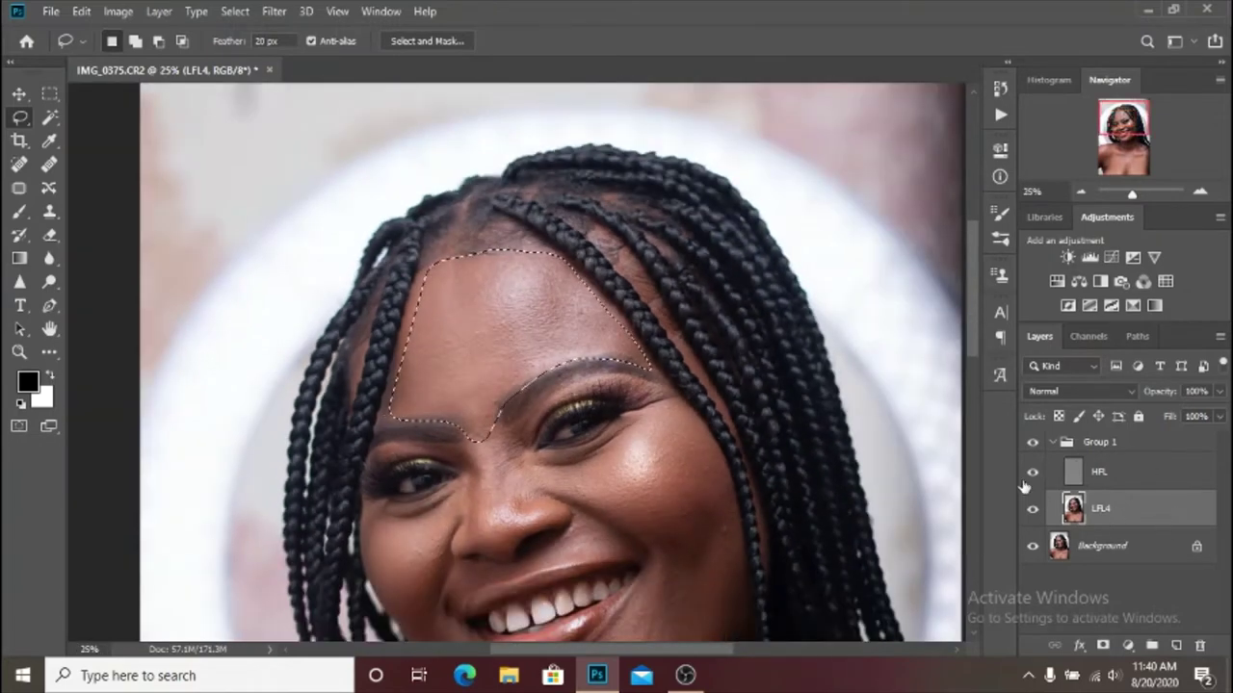
Apply a 40-pixel Gaussian Blur to the forehead selection, deselect it, and check the effect by toggling the visibility of Group 1.
left_click(262, 10)
left_click(236, 10)
left_click(274, 11)
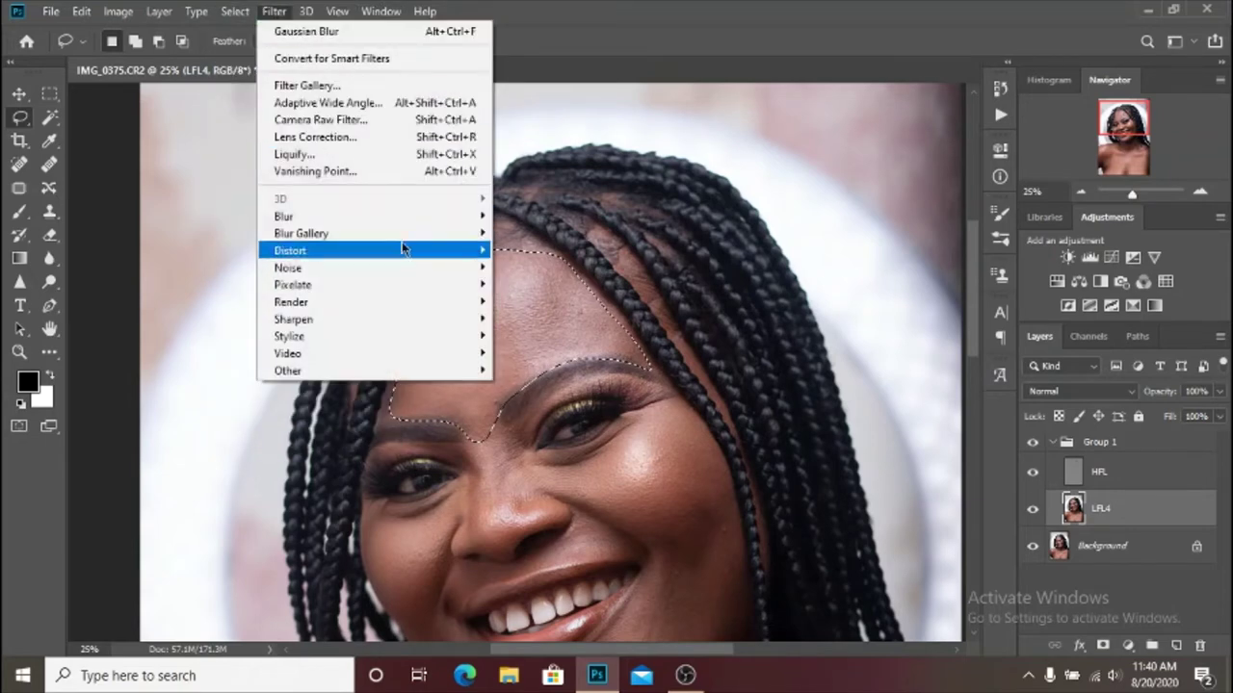
mouse_move(401, 218)
left_click(541, 284)
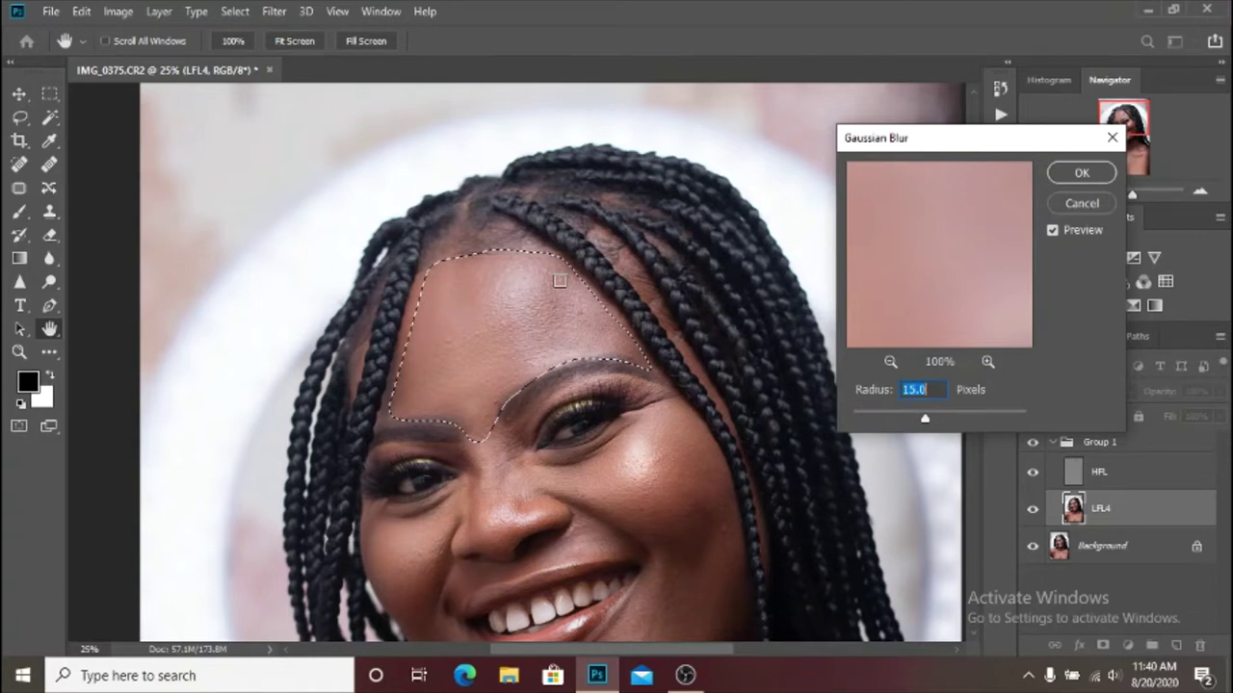
type("40")
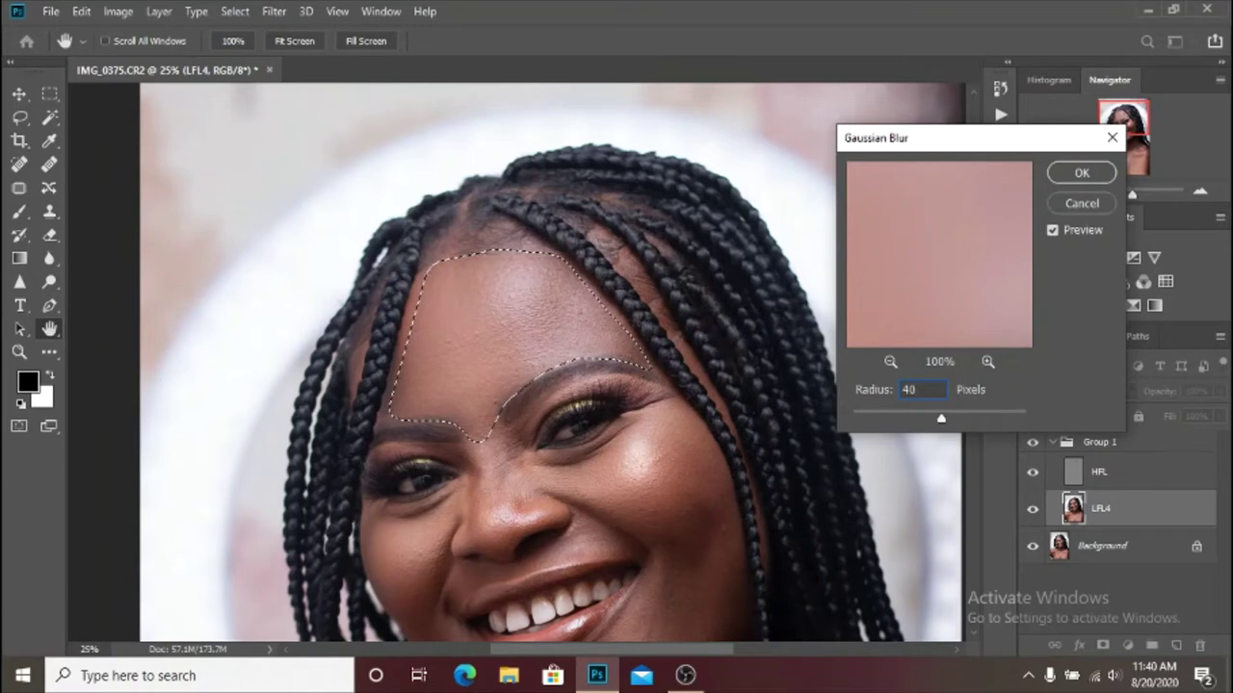
key("Return")
key("ctrl+d")
scroll(662, 258, "down", 2)
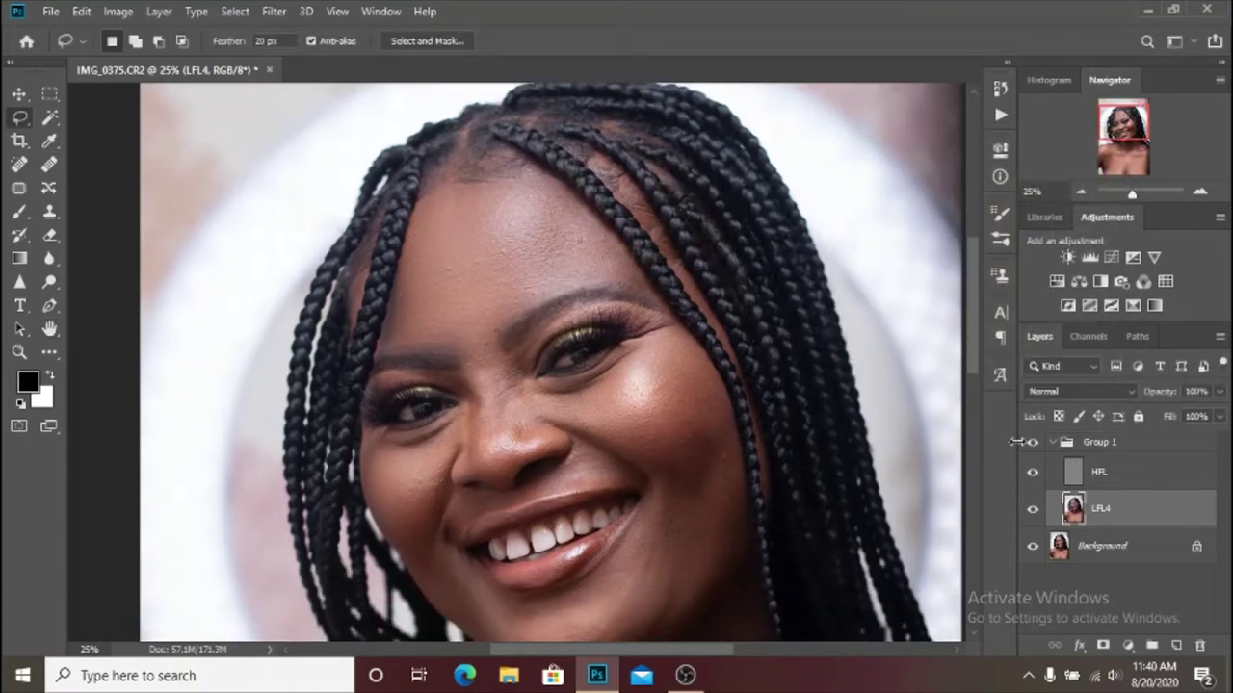
left_click(1031, 443)
left_click(1032, 443)
Outline the larger highlighted cheek from under the eye down past the mouth corner with the Lasso, and clear the selection.
scroll(737, 390, "down", 3)
key("ctrl+plus")
key("ctrl+plus")
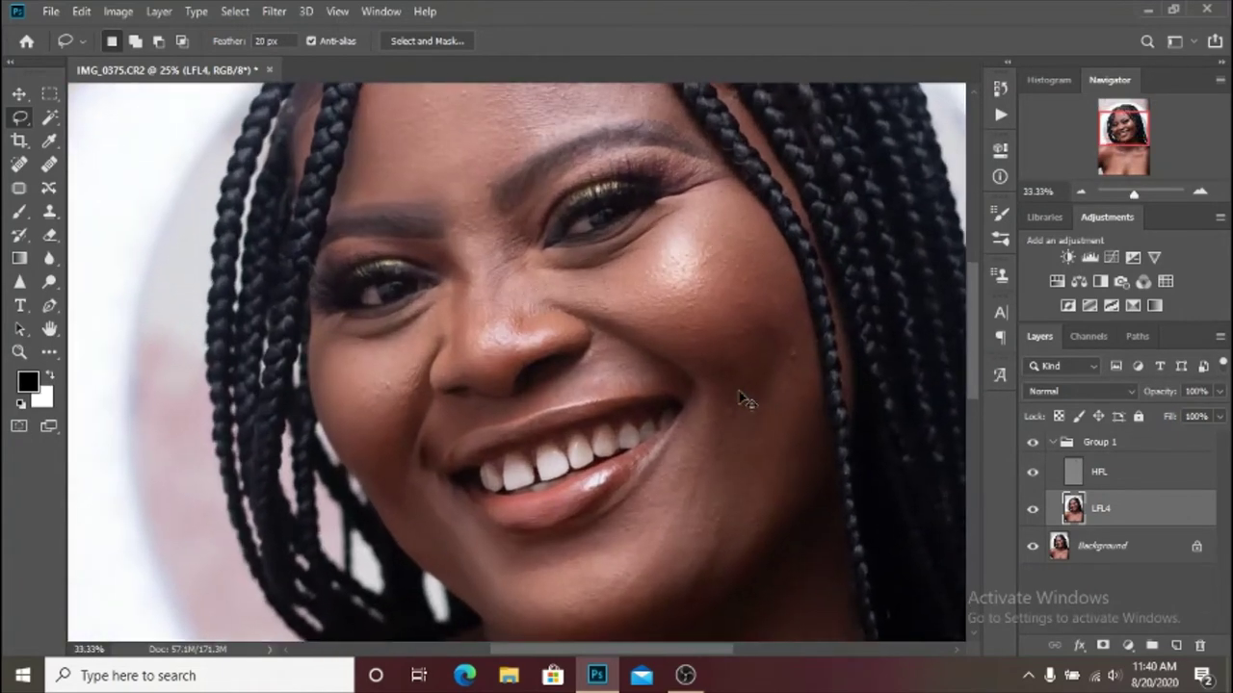
left_click_drag(794, 280, 756, 311)
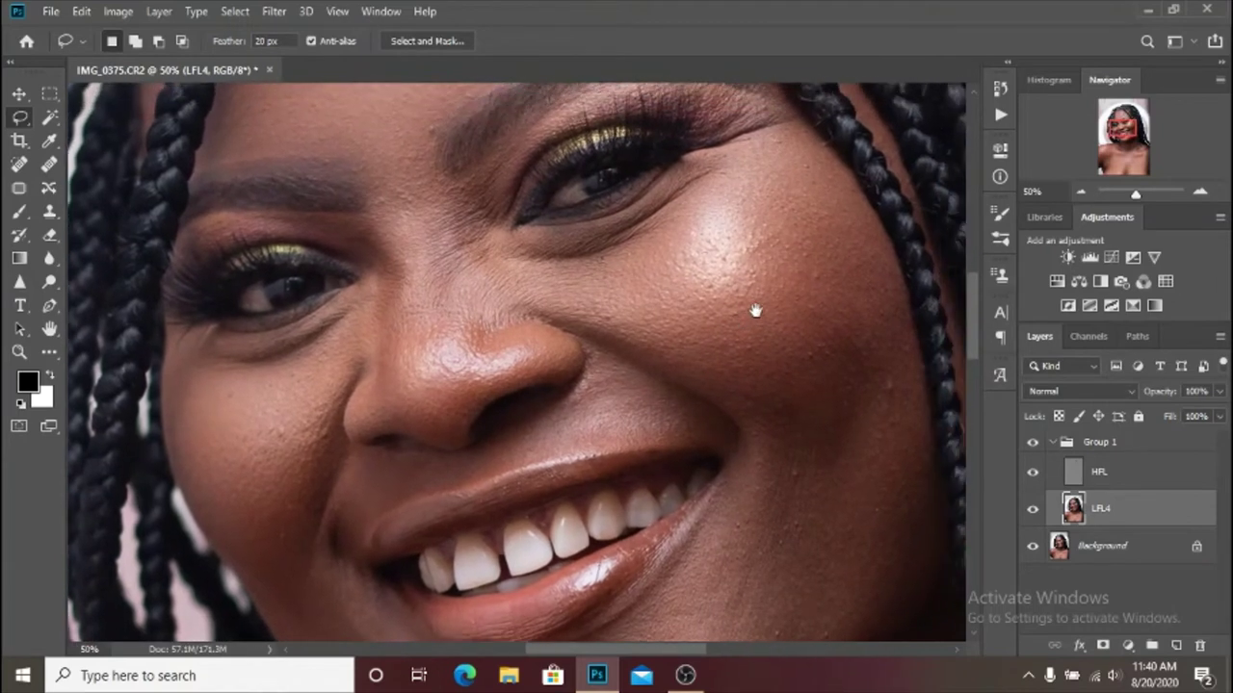
mouse_move(554, 225)
left_mouse_down()
mouse_move(470, 269)
mouse_move(521, 308)
mouse_move(582, 326)
left_mouse_up()
mouse_move(664, 358)
left_mouse_down()
mouse_move(748, 437)
mouse_move(743, 508)
mouse_move(756, 567)
mouse_move(806, 572)
mouse_move(874, 542)
mouse_move(916, 497)
mouse_move(890, 302)
left_mouse_up()
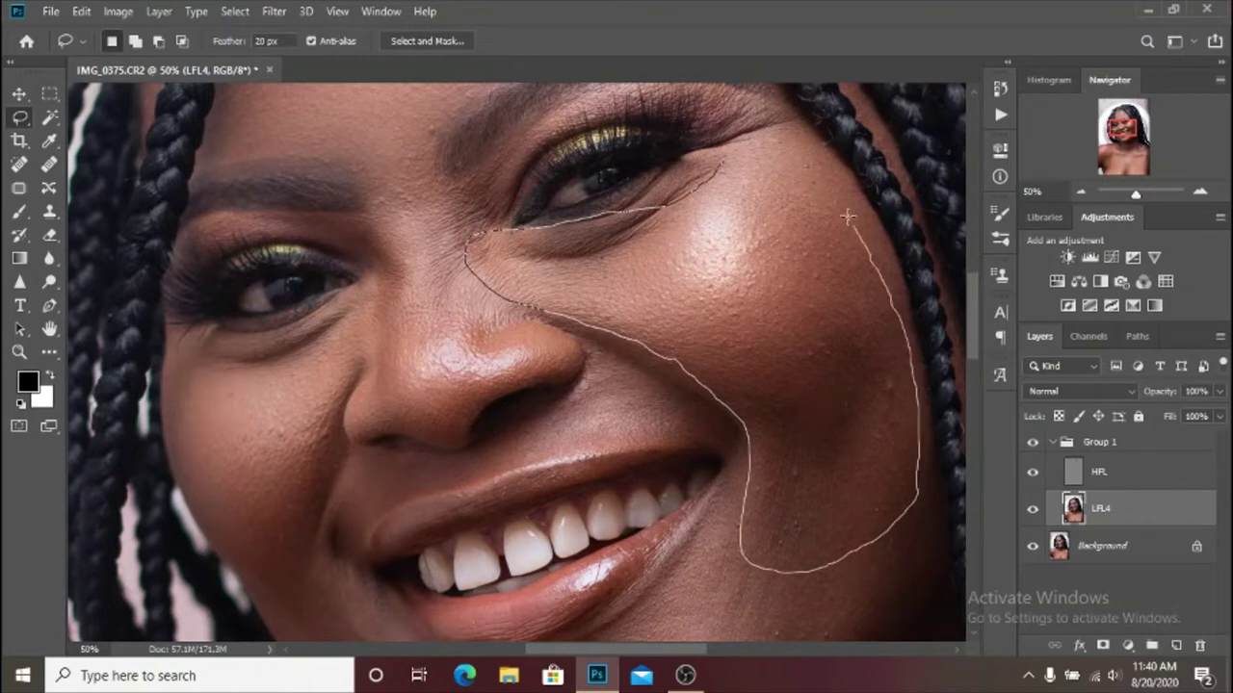
left_click_drag(807, 139, 809, 140)
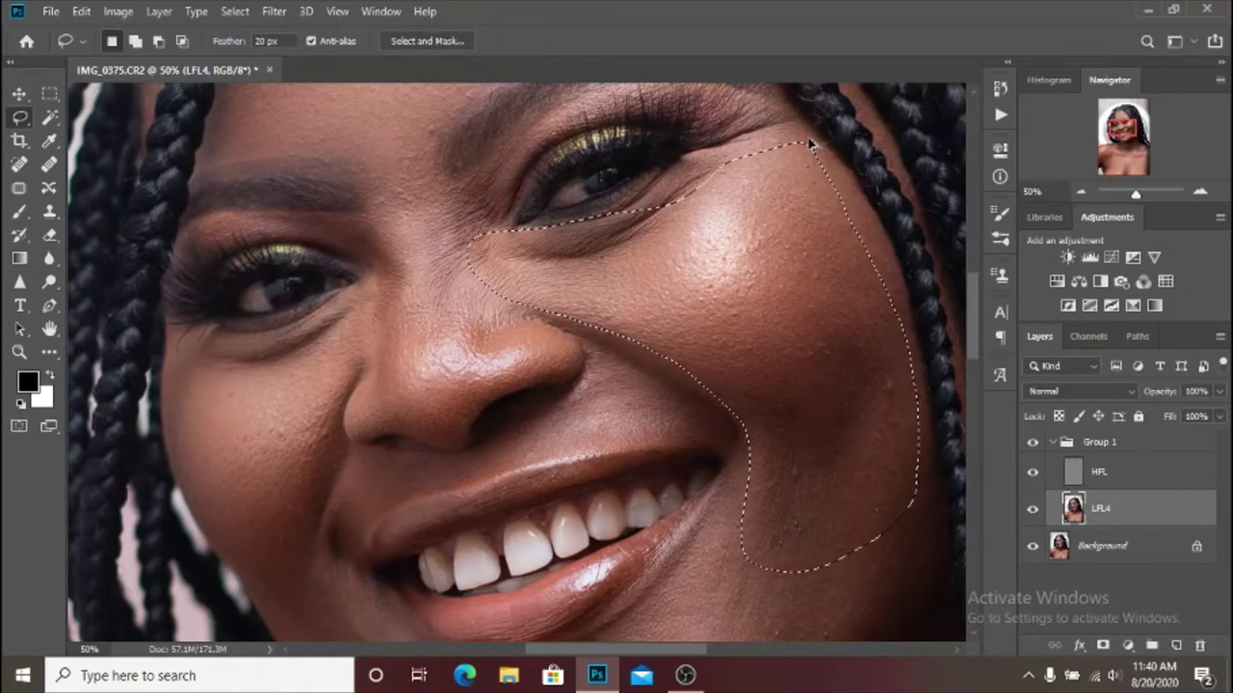
key("ctrl+d")
Outline the chin and lower jaw beneath the lips, up to the braids, with the Lasso on the LFL4 layer.
scroll(715, 394, "down", 4)
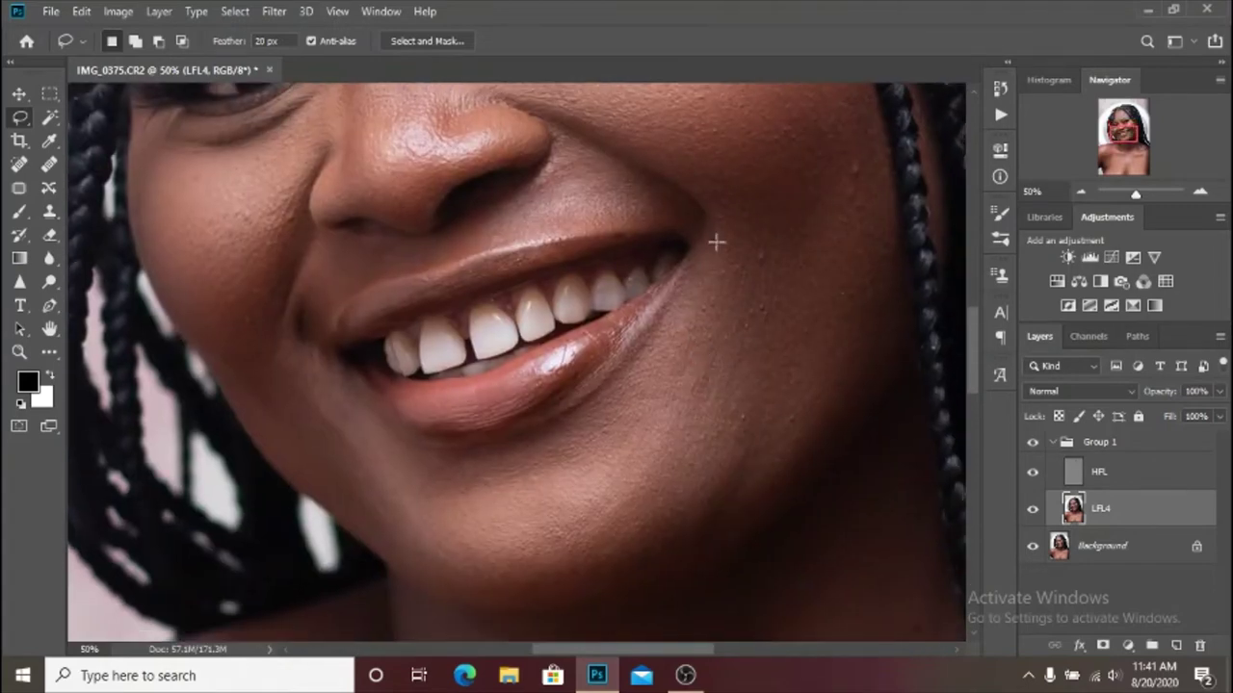
mouse_move(648, 353)
left_mouse_down()
mouse_move(513, 436)
mouse_move(433, 448)
mouse_move(266, 344)
mouse_move(272, 412)
mouse_move(301, 464)
mouse_move(435, 580)
mouse_move(497, 599)
mouse_move(638, 596)
mouse_move(704, 573)
mouse_move(822, 470)
mouse_move(874, 391)
mouse_move(893, 333)
mouse_move(886, 242)
left_mouse_up()
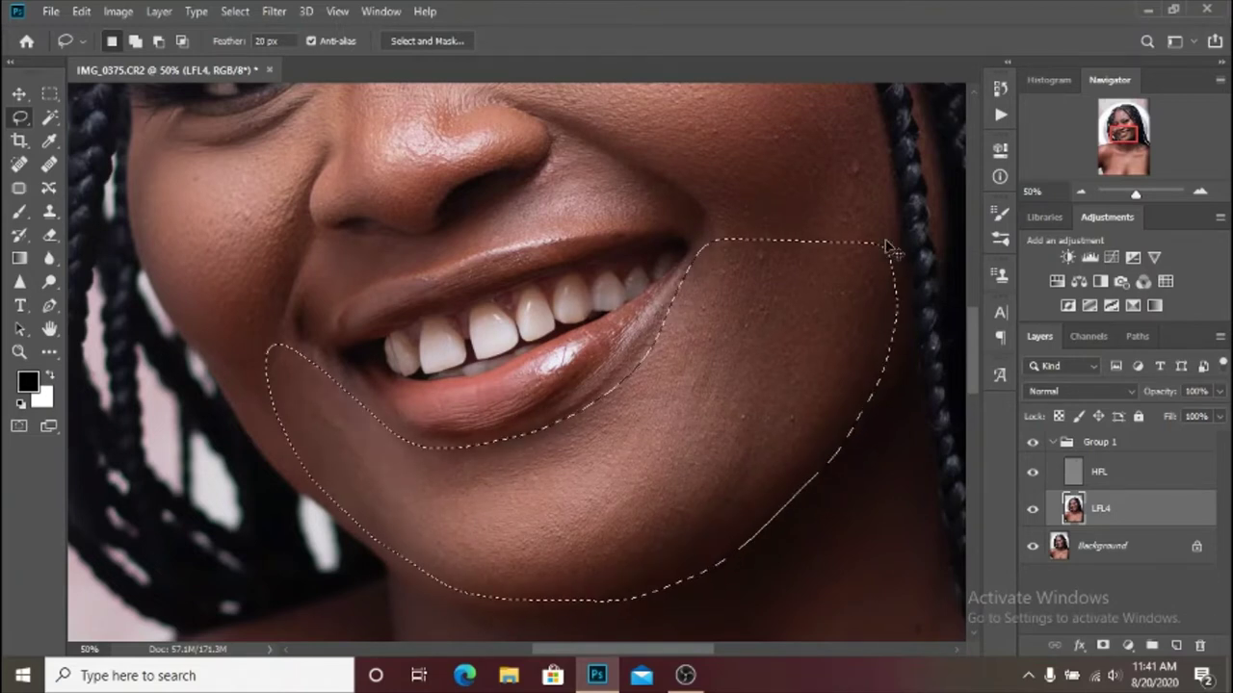
Outline the skin between the nose and the upper lip with the Lasso on the LFL4 layer, and clear the selection.
key("ctrl+minus")
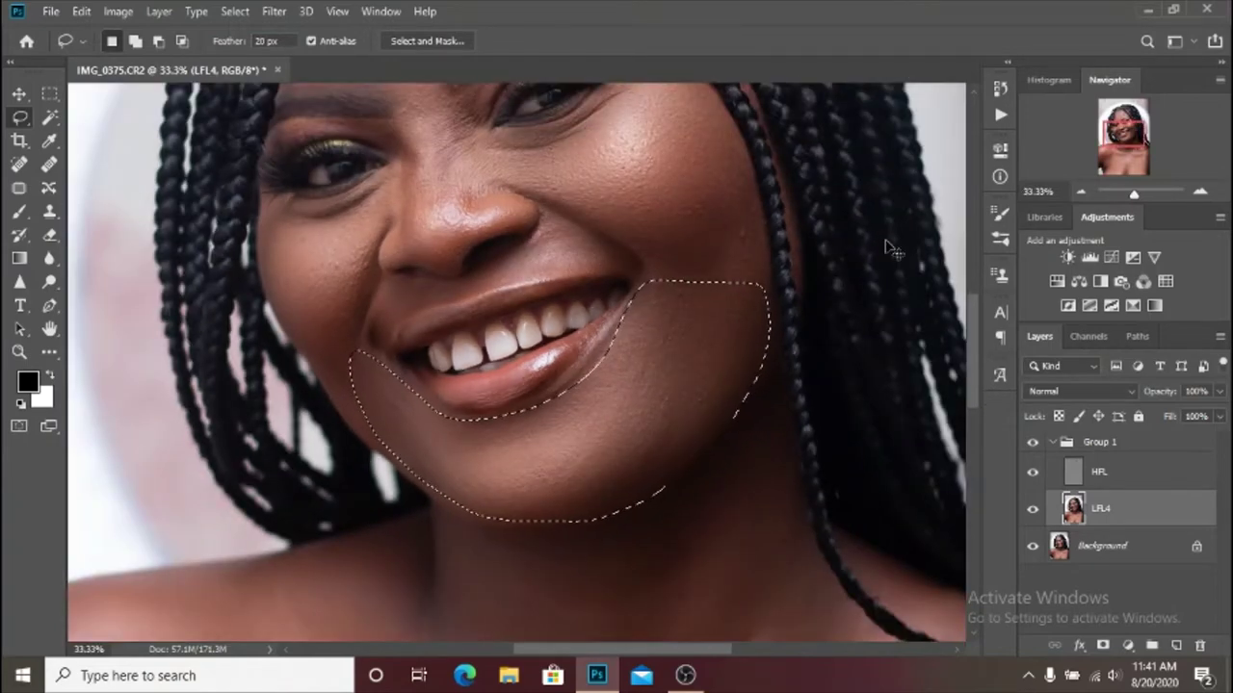
key("ctrl+minus")
key("ctrl+plus")
key("ctrl+plus")
key("ctrl+plus")
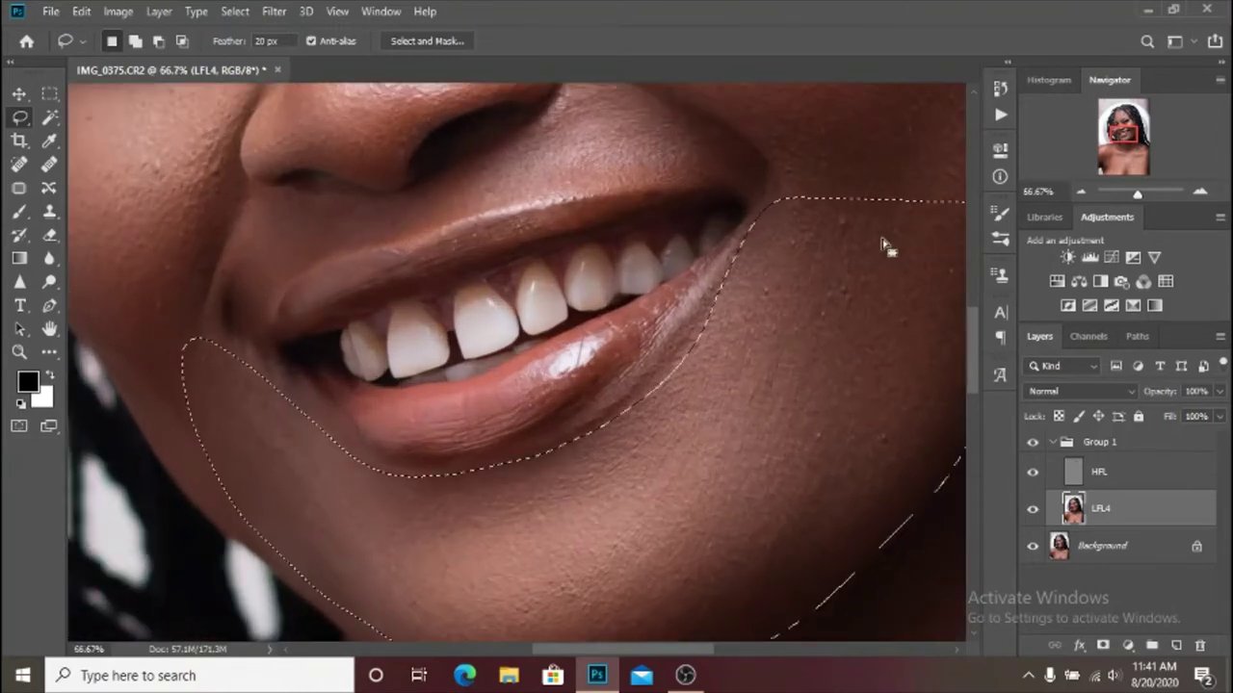
left_click_drag(567, 203, 762, 324)
left_click_drag(794, 182, 952, 273)
mouse_move(988, 325)
left_mouse_down()
mouse_move(915, 294)
mouse_move(863, 294)
mouse_move(621, 341)
mouse_move(537, 383)
mouse_move(480, 434)
mouse_move(464, 497)
mouse_move(435, 488)
mouse_move(438, 409)
mouse_move(477, 334)
mouse_move(562, 330)
mouse_move(673, 301)
mouse_move(754, 237)
left_mouse_up()
left_click_drag(785, 187, 792, 182)
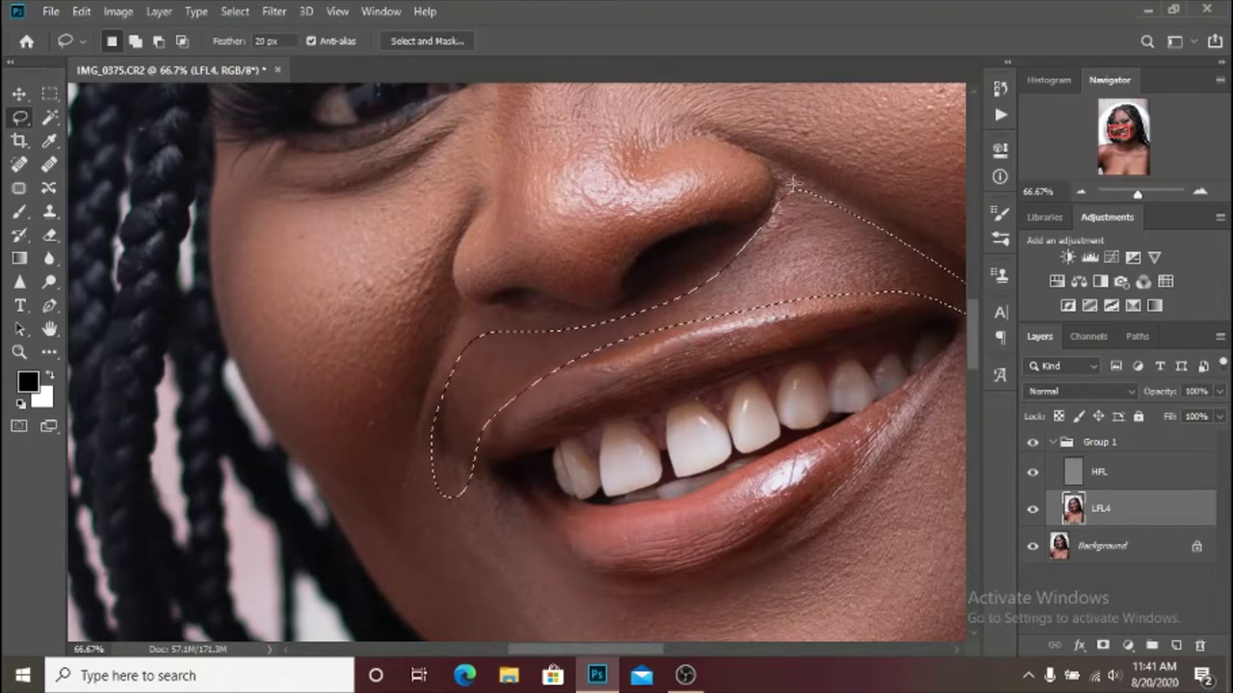
left_click(504, 246)
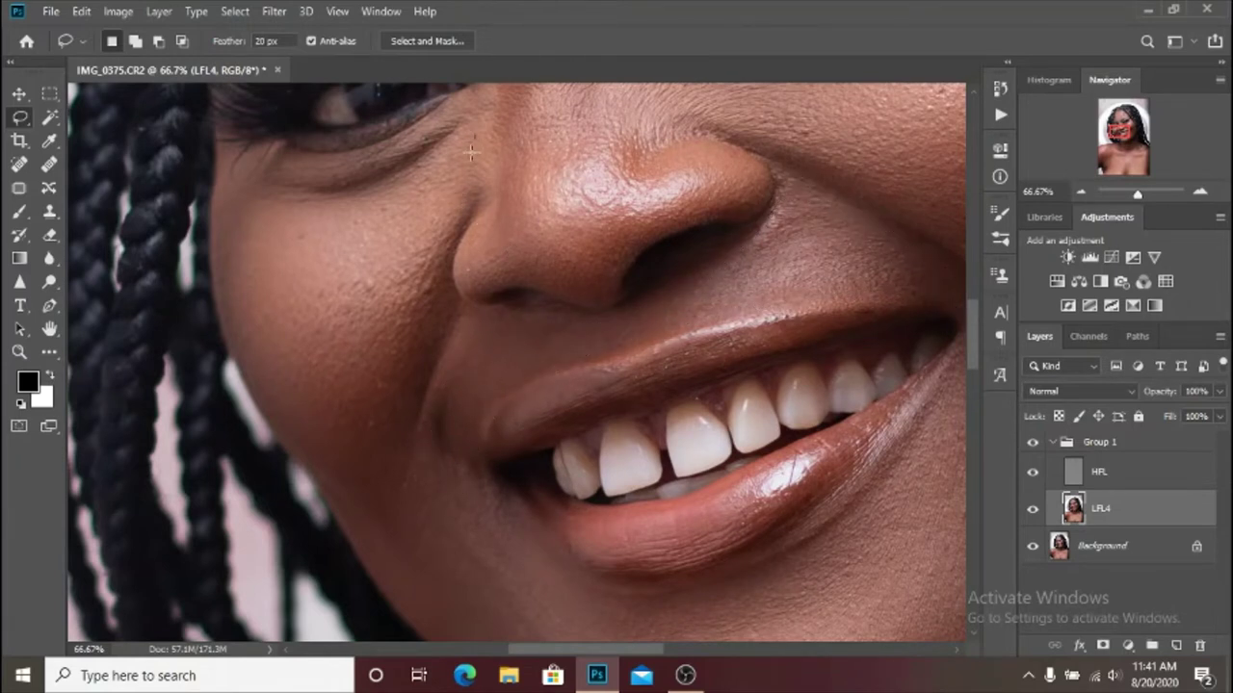
Outline the smaller cheek from below the eye and along the nose down towards the jaw with the Lasso, and clear the selection.
mouse_move(442, 290)
left_mouse_down()
mouse_move(402, 523)
mouse_move(314, 431)
mouse_move(252, 317)
mouse_move(241, 203)
left_mouse_up()
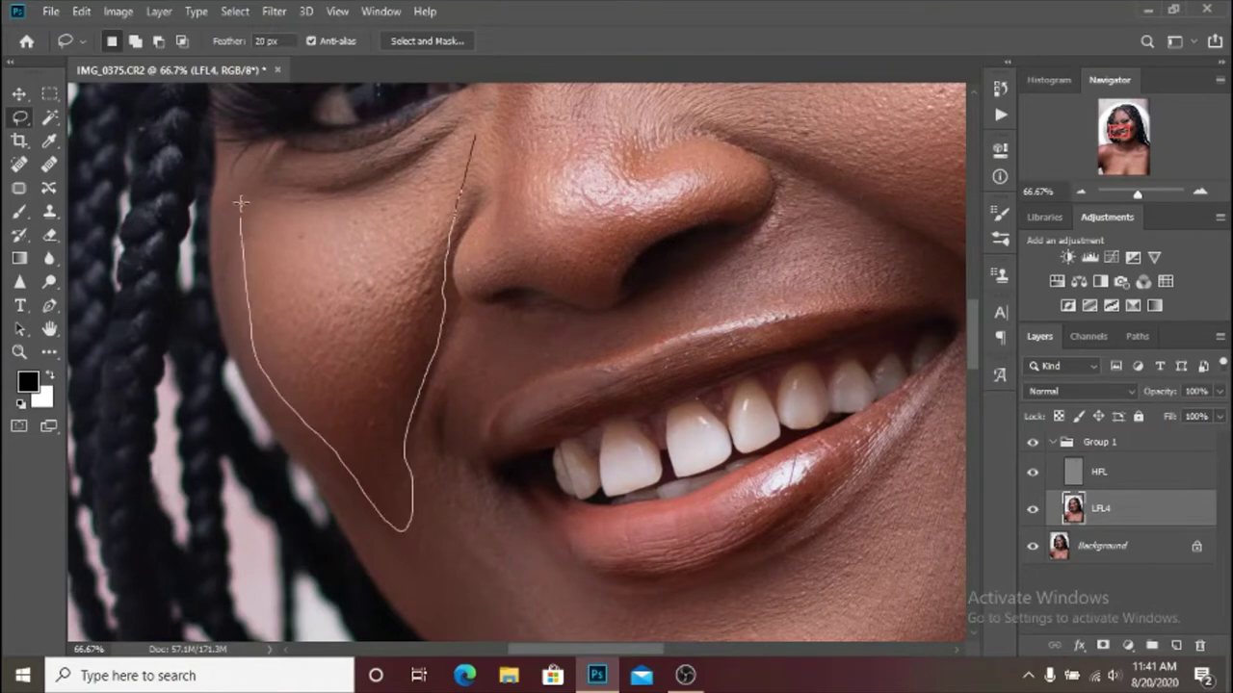
mouse_move(294, 172)
left_mouse_down()
mouse_move(353, 166)
mouse_move(466, 112)
left_mouse_up()
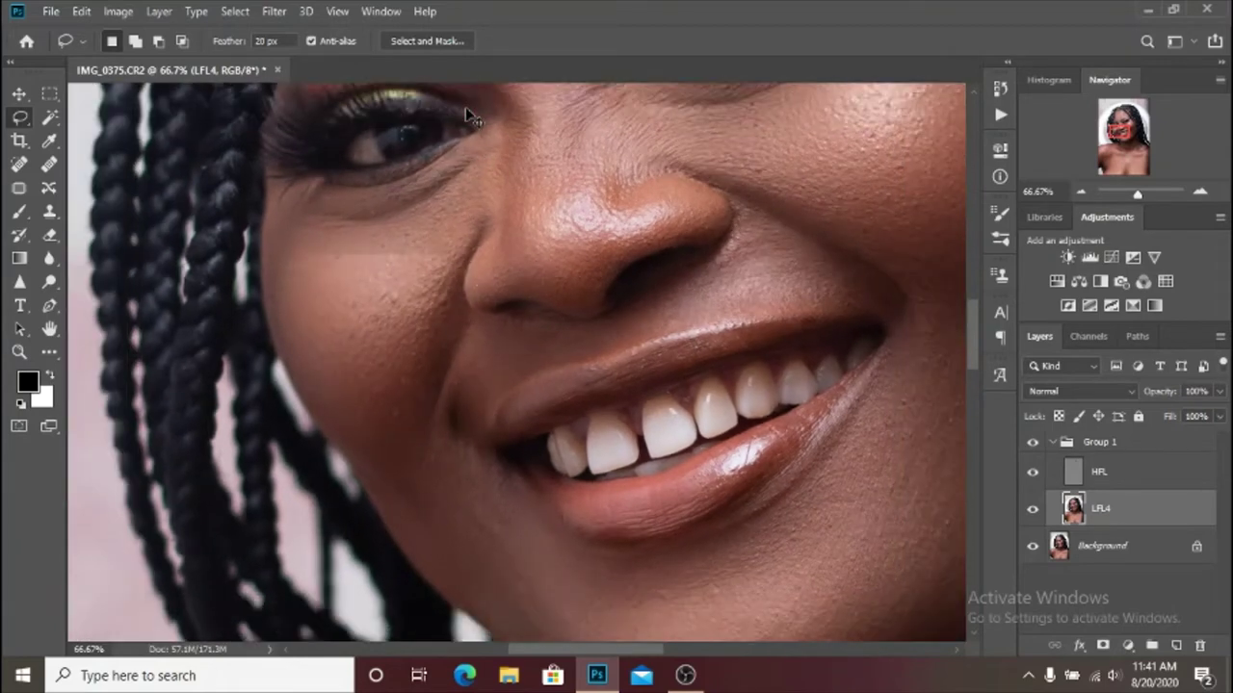
key("ctrl+minus")
key("ctrl+minus")
key("ctrl+minus")
key("ctrl+minus")
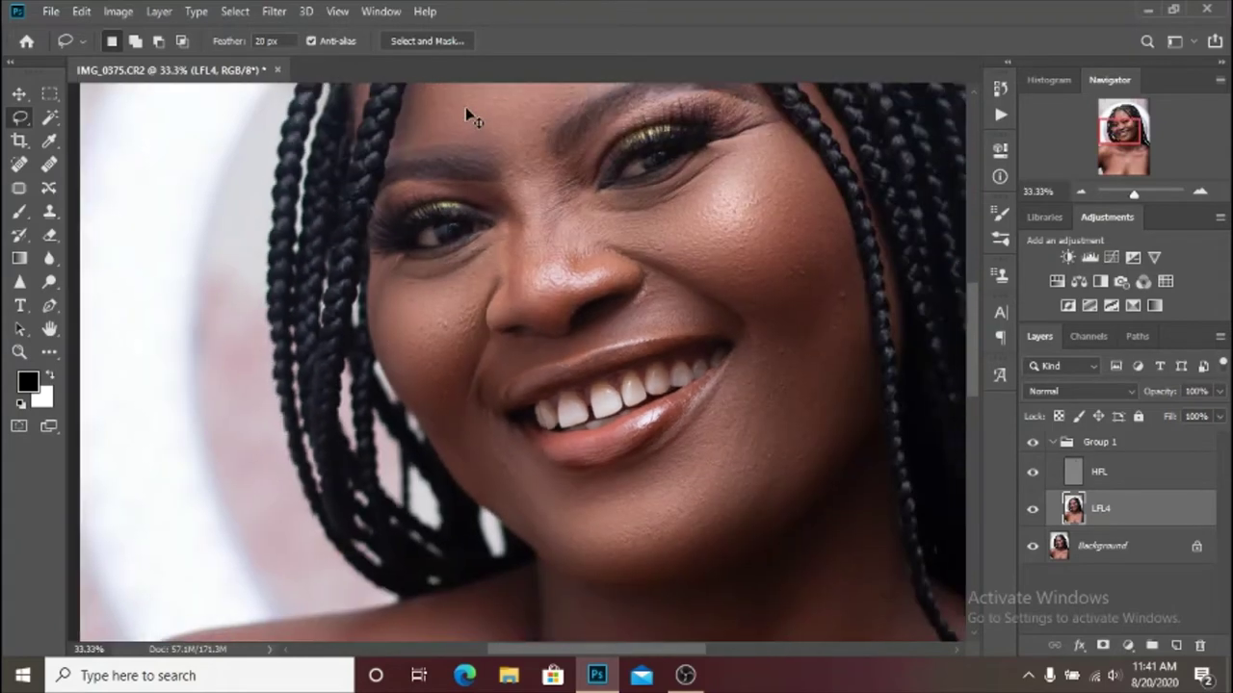
key("ctrl+plus")
key("ctrl+plus")
key("ctrl+plus")
key("ctrl+plus")
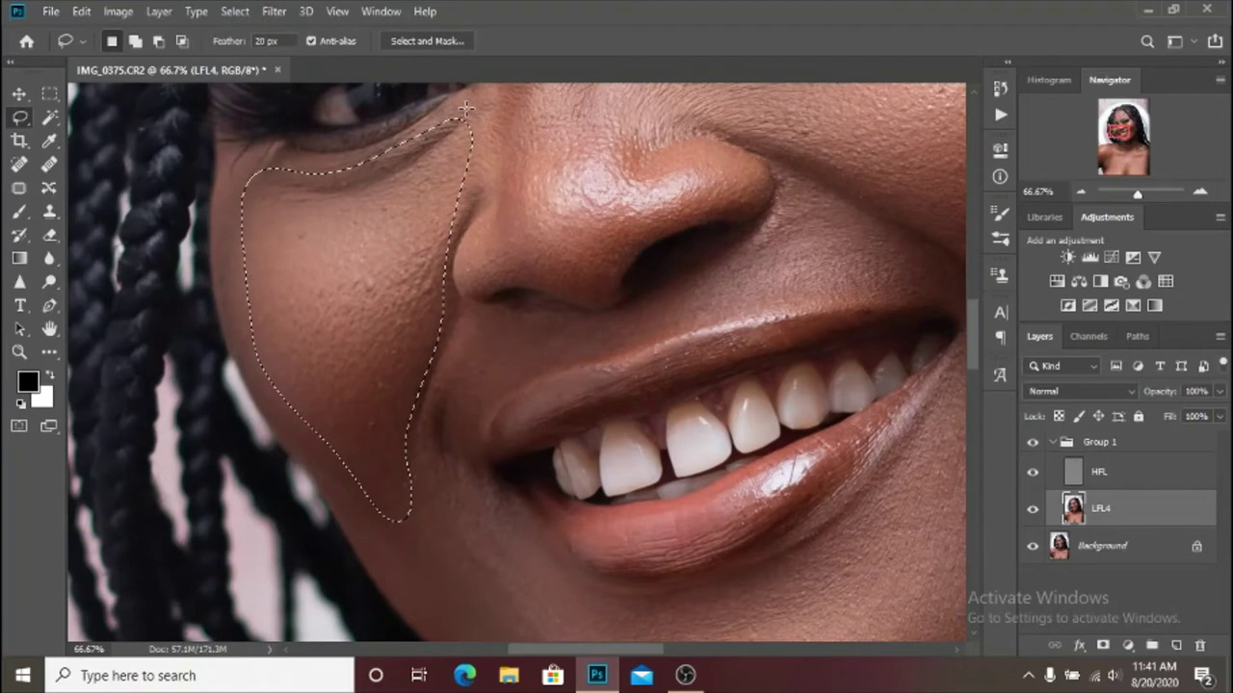
key("ctrl+d")
Compare the whole portrait before and after the retouch by toggling the visibility of Group 1.
mouse_move(599, 185)
left_mouse_down()
mouse_move(531, 322)
mouse_move(597, 256)
mouse_move(540, 280)
left_mouse_up()
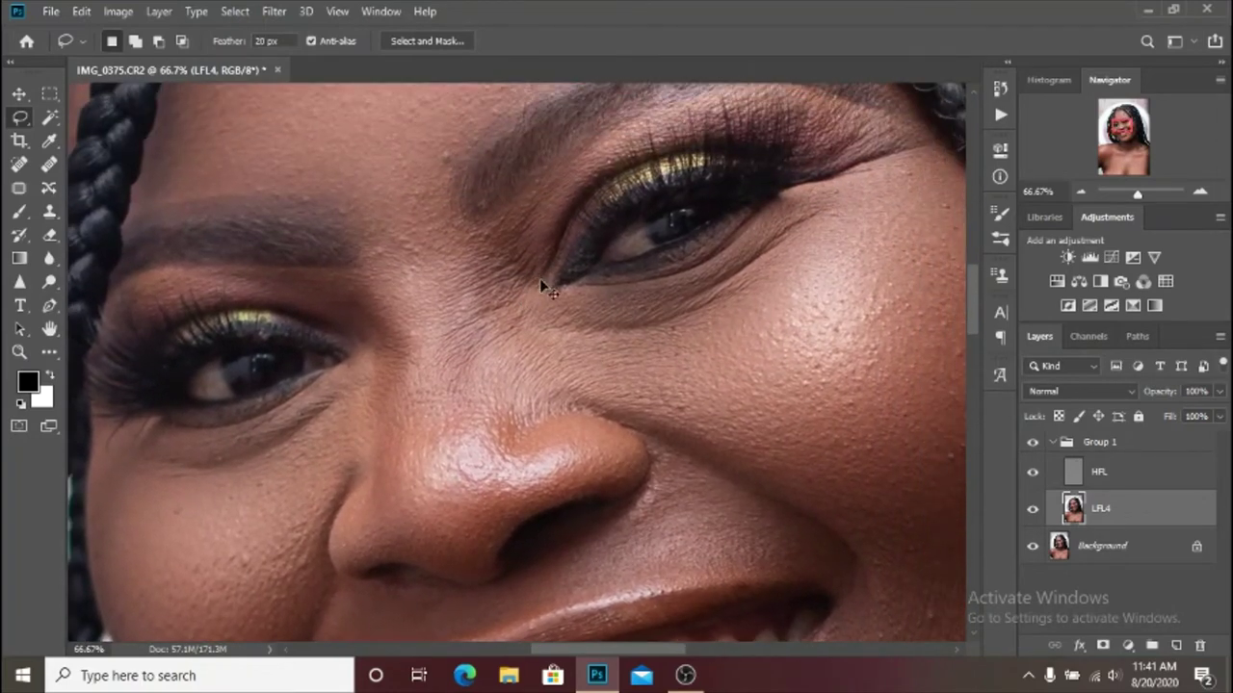
key("ctrl+0")
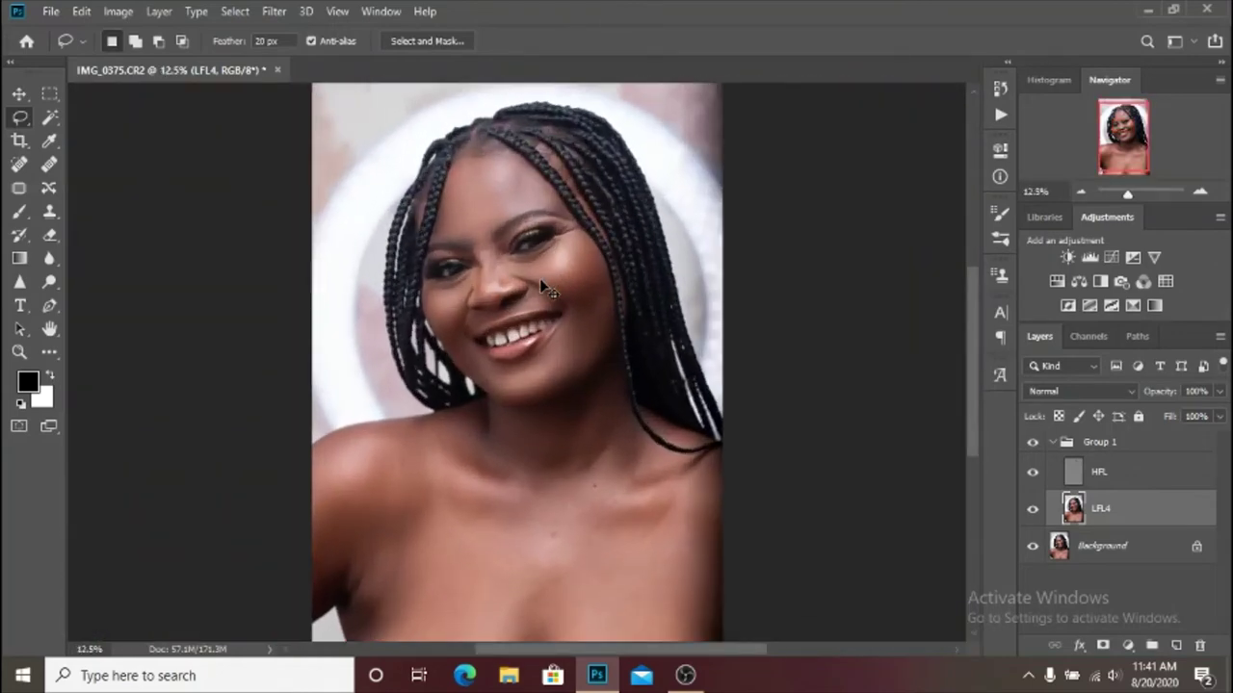
left_click(1033, 443)
left_click(1032, 445)
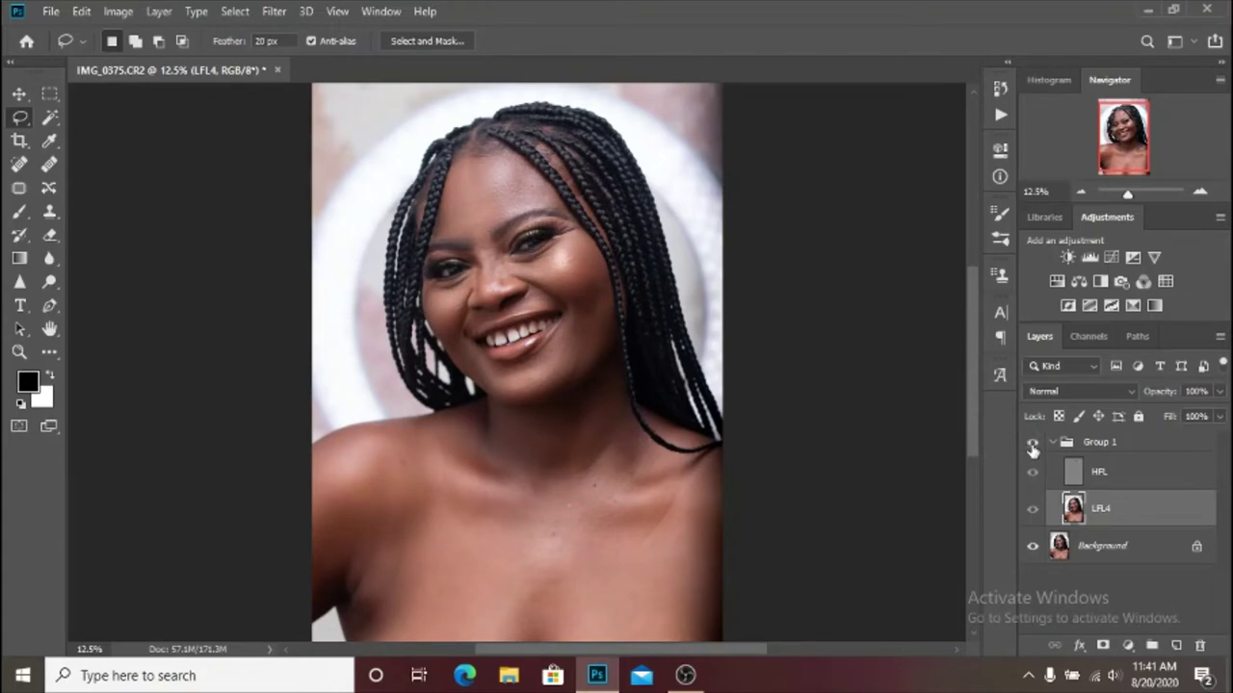
left_click(1033, 444)
left_click(1032, 445)
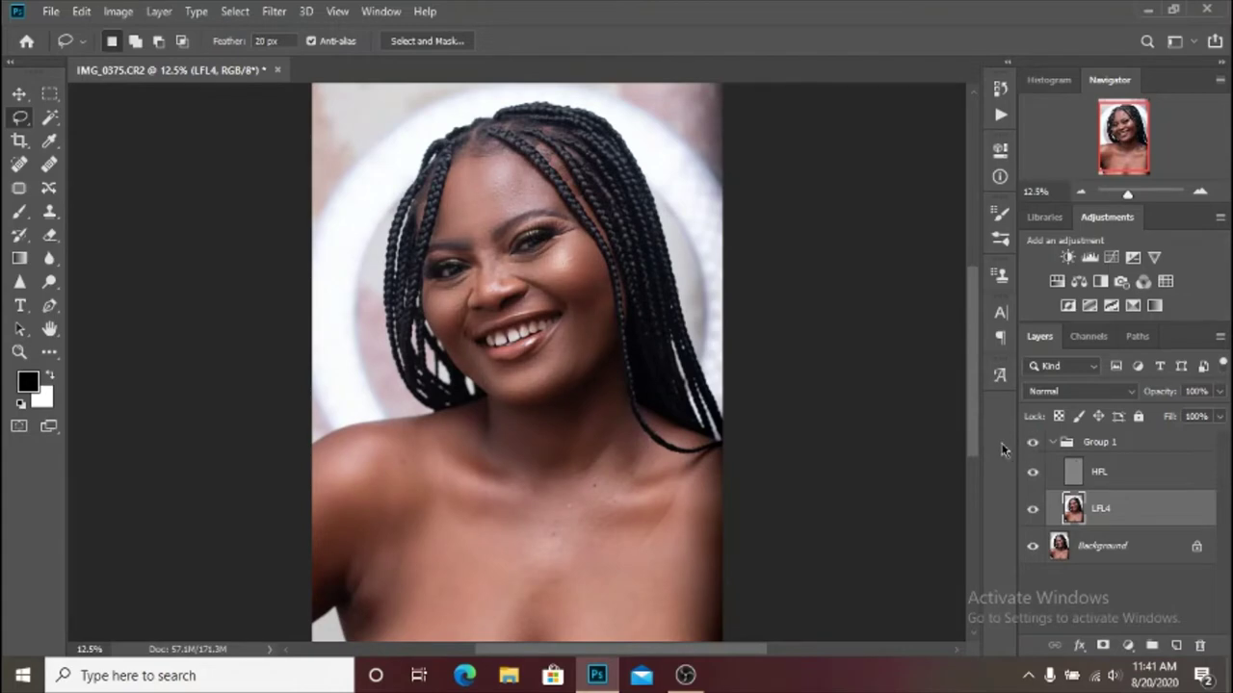
scroll(599, 394, "up", 4)
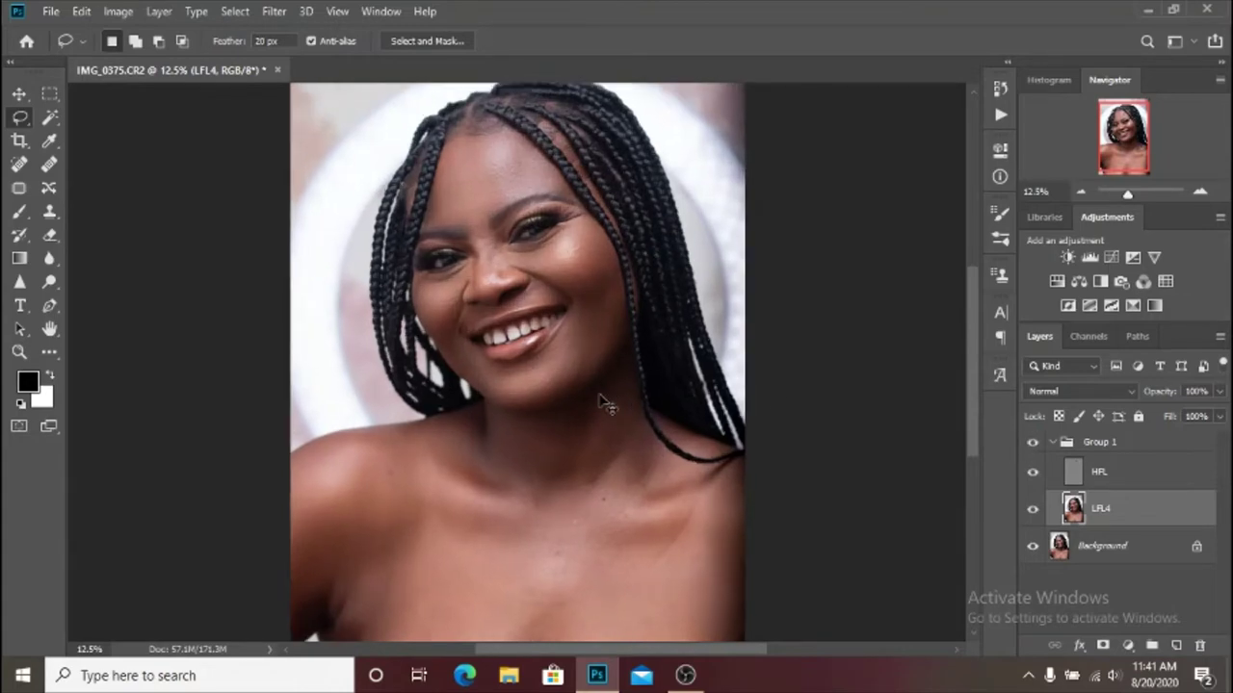
scroll(603, 399, "down", 2)
scroll(603, 402, "down", 2)
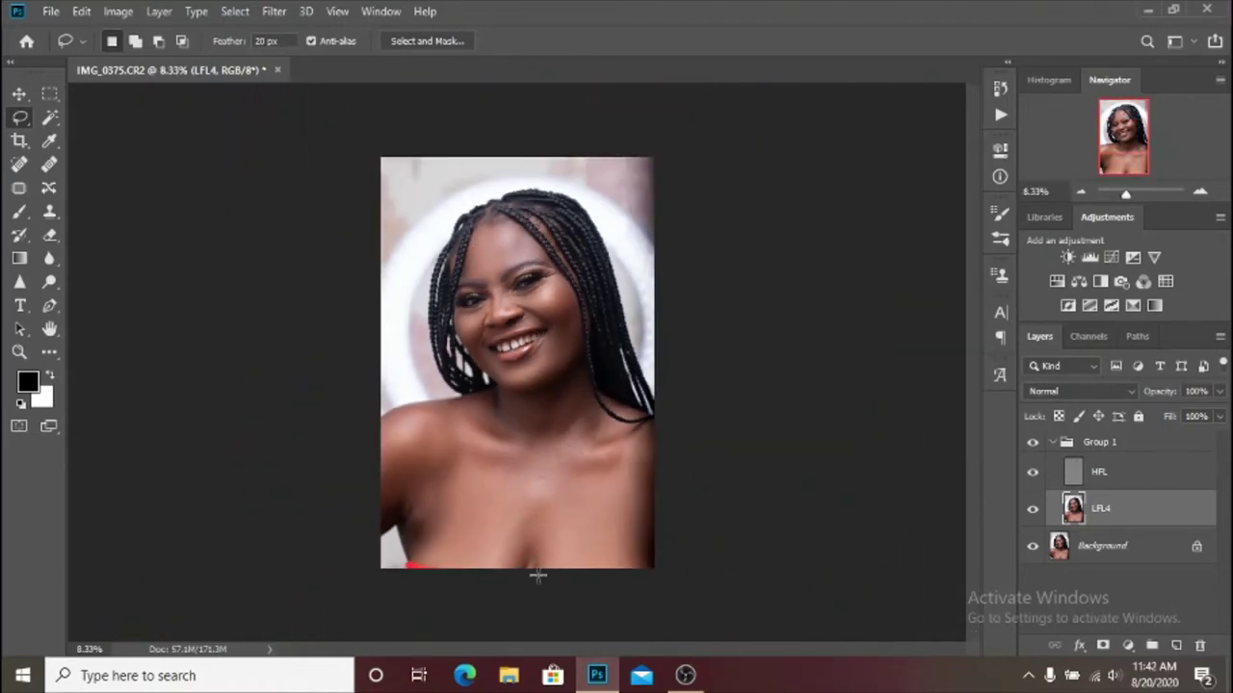
scroll(510, 409, "up", 5)
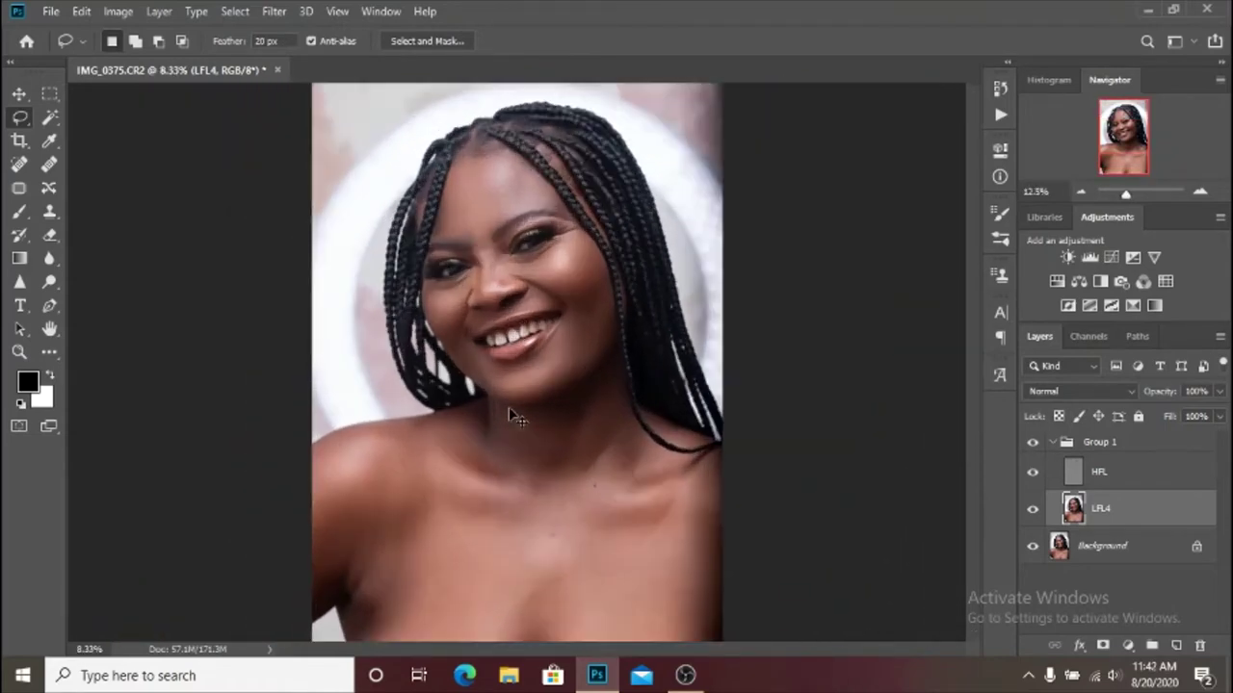
Outline the skin between the eyebrows and along the upper eyelid beside the highlighted cheek, below the brow, with the Lasso.
scroll(508, 409, "up", 1)
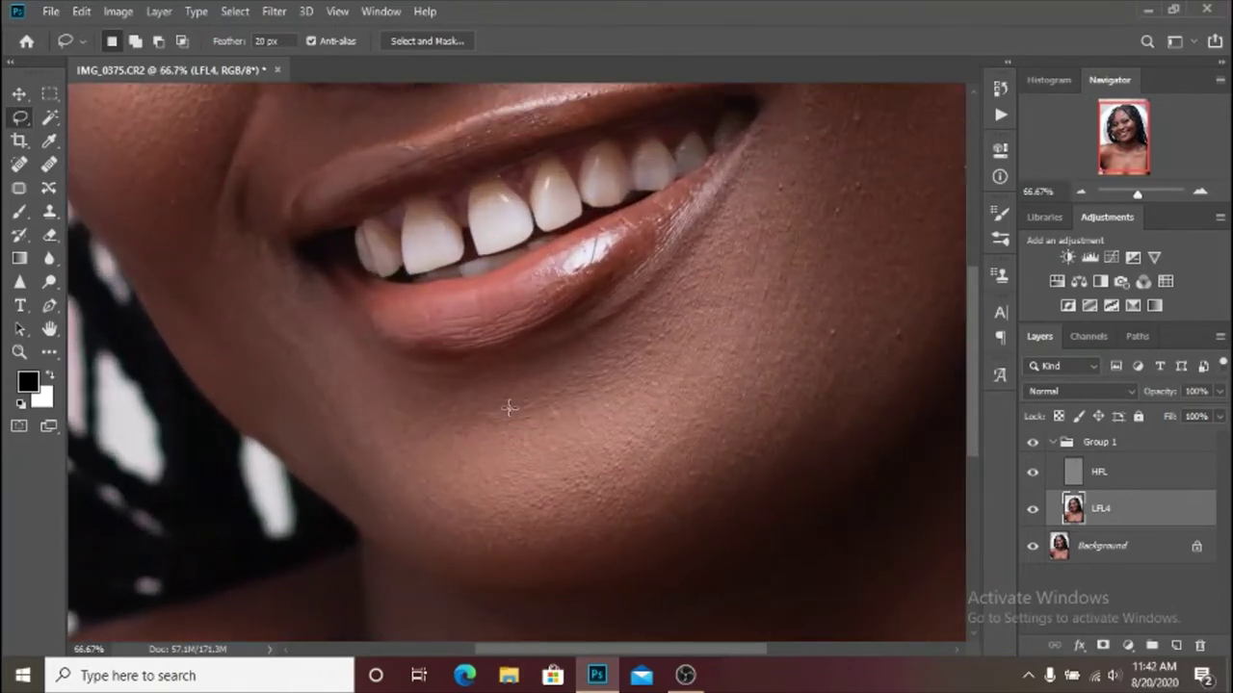
left_click_drag(372, 275, 509, 521)
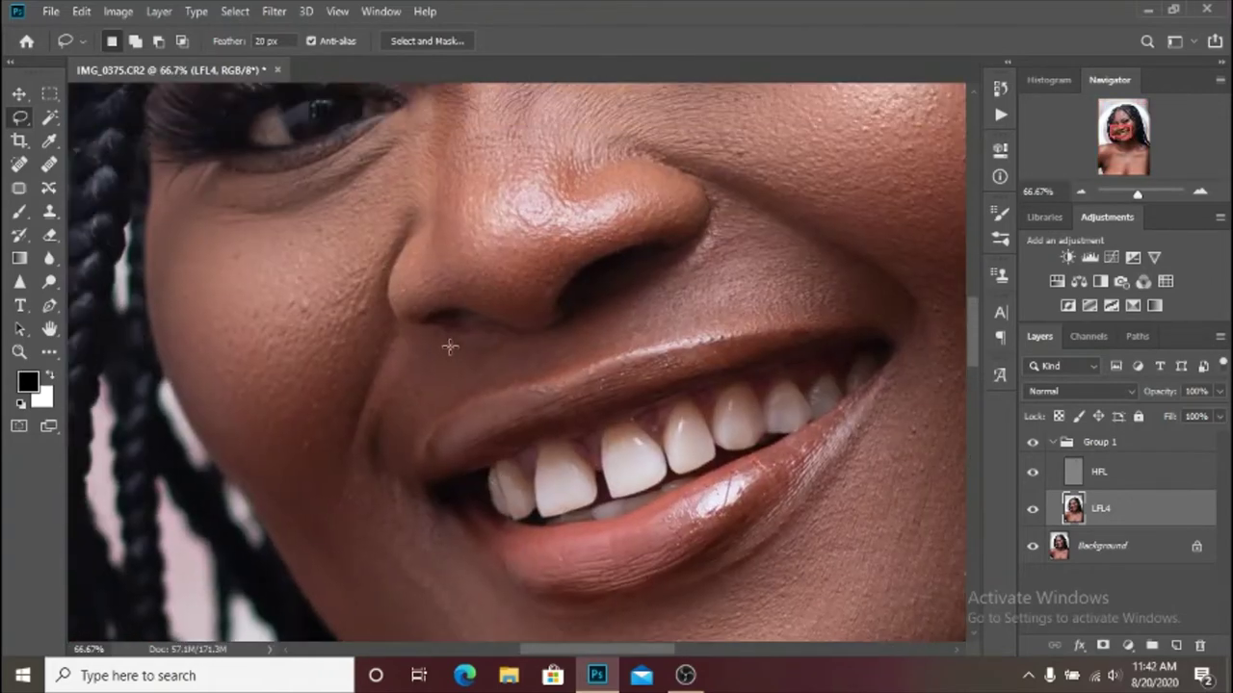
left_click_drag(388, 361, 389, 364)
key("Return")
scroll(587, 321, "up", 5)
mouse_move(627, 220)
left_mouse_down()
mouse_move(600, 289)
mouse_move(555, 293)
left_mouse_up()
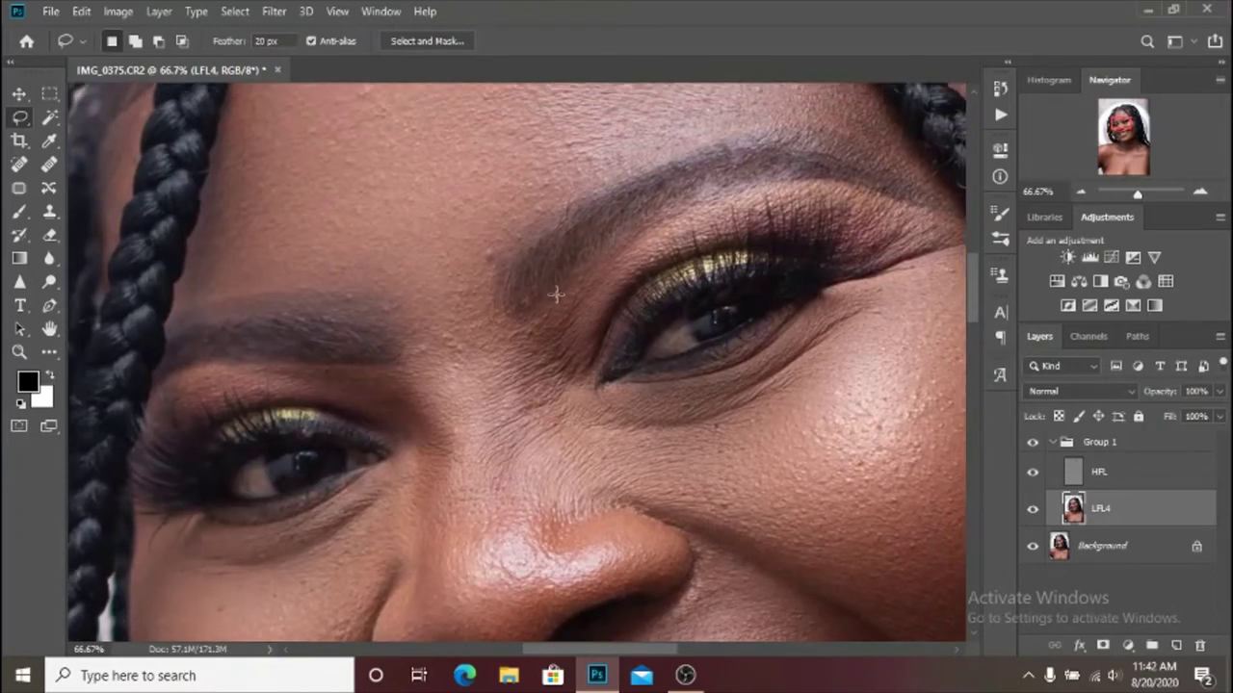
mouse_move(443, 427)
left_mouse_down()
mouse_move(516, 435)
mouse_move(568, 390)
mouse_move(625, 285)
left_mouse_up()
mouse_move(727, 216)
left_mouse_down()
mouse_move(835, 254)
mouse_move(907, 301)
mouse_move(971, 273)
mouse_move(950, 220)
mouse_move(860, 182)
mouse_move(723, 192)
mouse_move(616, 237)
left_mouse_up()
key("b")
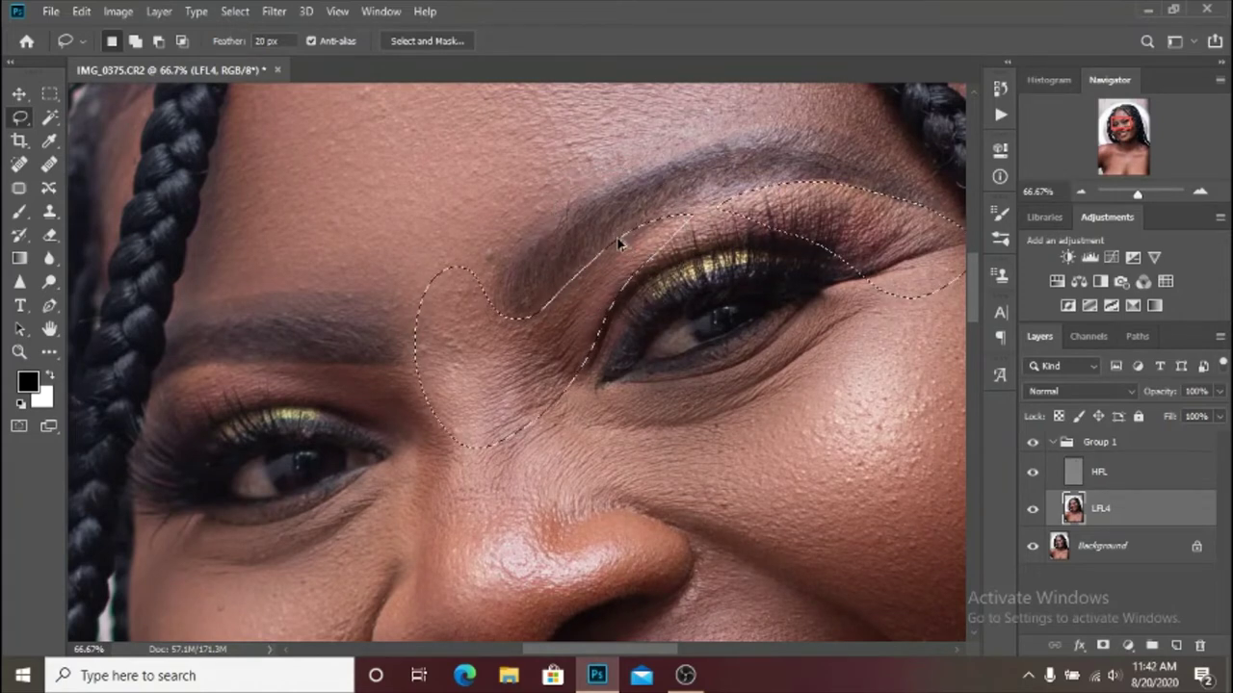
Outline the upper eyelid of the other eye, from the side of the nose bridge to the outer corner below the brow, with the Lasso.
left_click_drag(385, 360, 412, 381)
left_click_drag(452, 470, 378, 439)
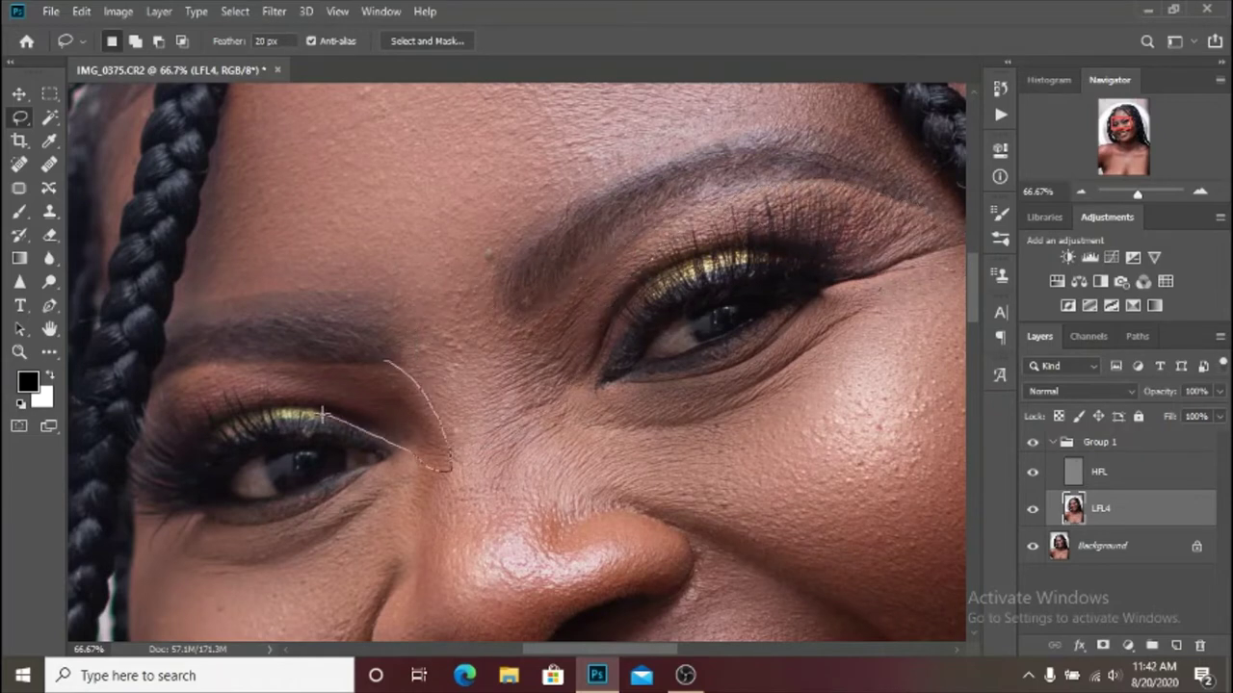
left_click_drag(242, 405, 188, 426)
left_click_drag(202, 365, 390, 363)
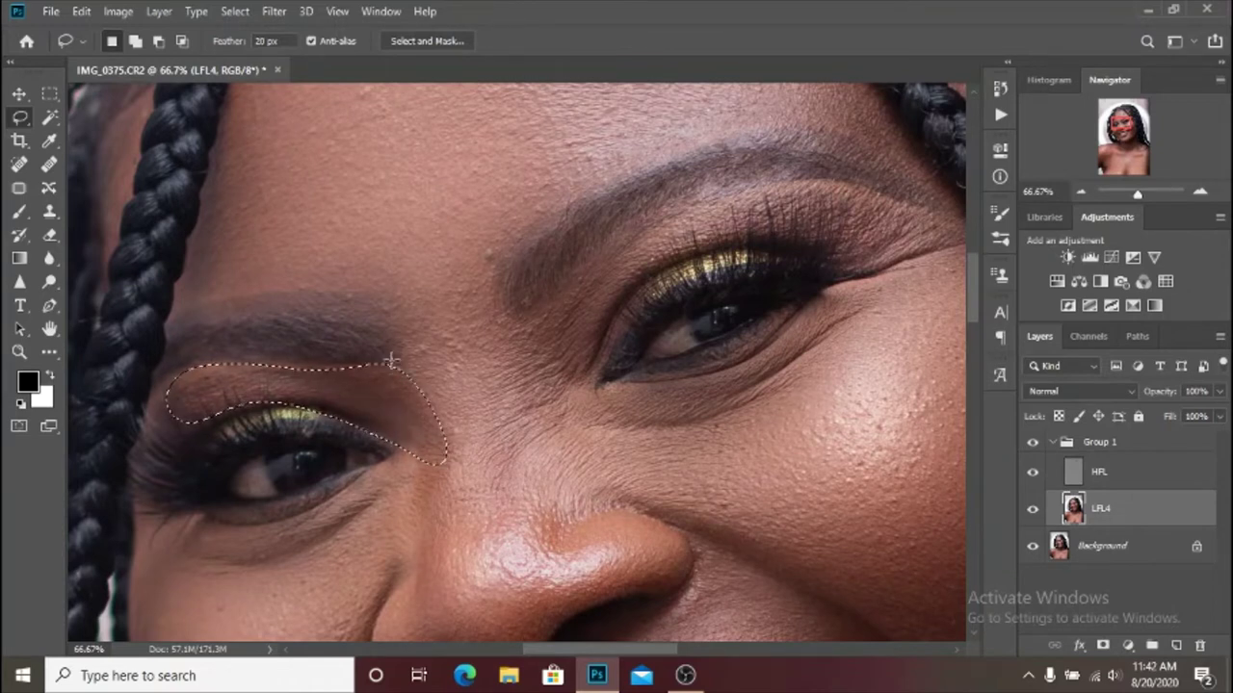
Outline the nose from between the eyebrows down around the nostrils with the Lasso, leaving out the dark nostril opening.
left_click_drag(627, 517, 476, 205)
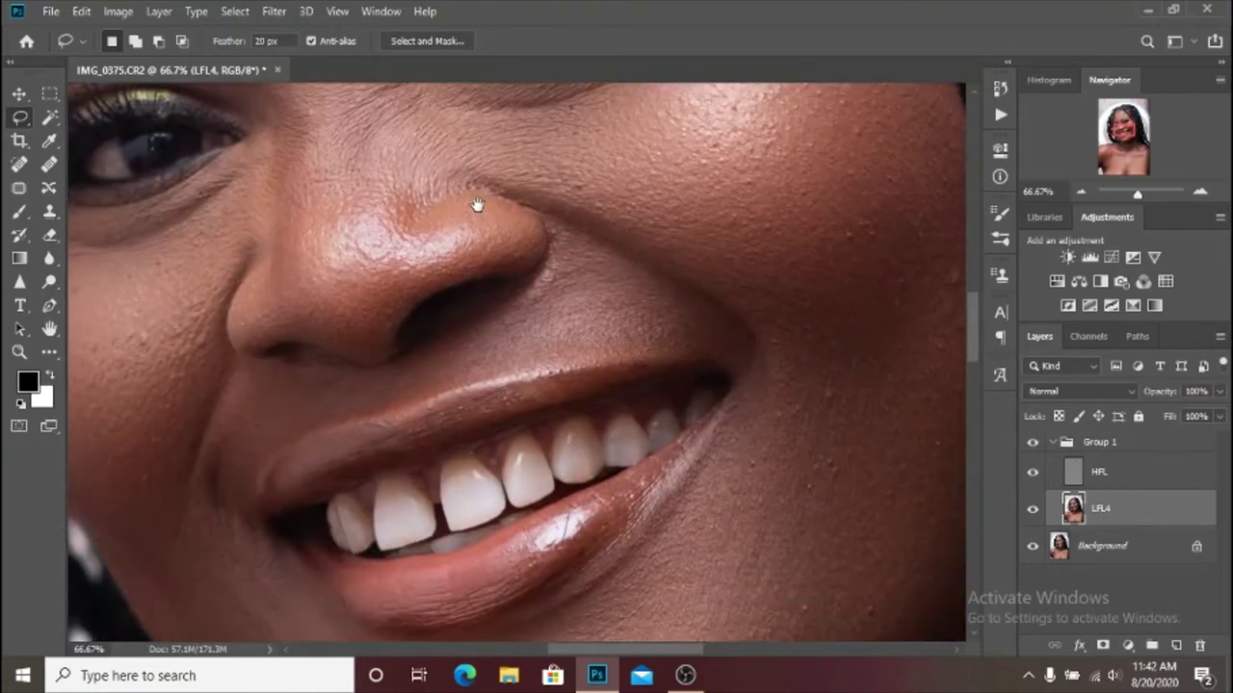
left_click_drag(528, 448, 564, 212)
left_click_drag(649, 324, 558, 337)
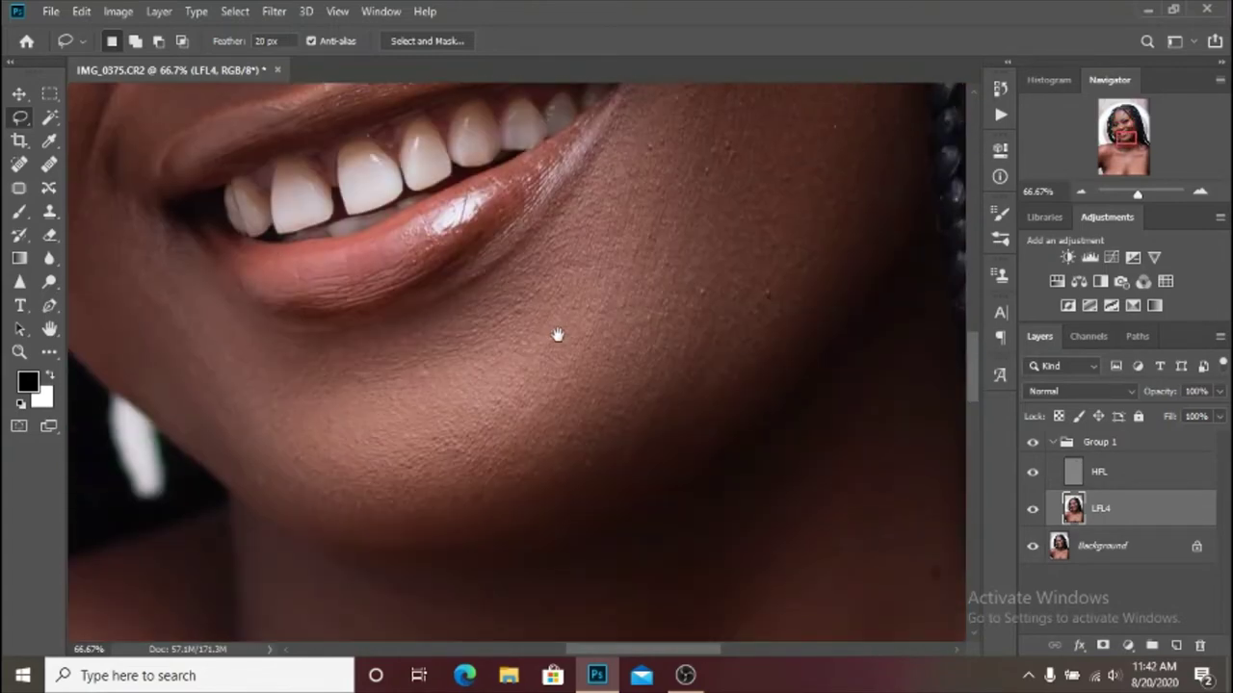
scroll(562, 331, "down", 3)
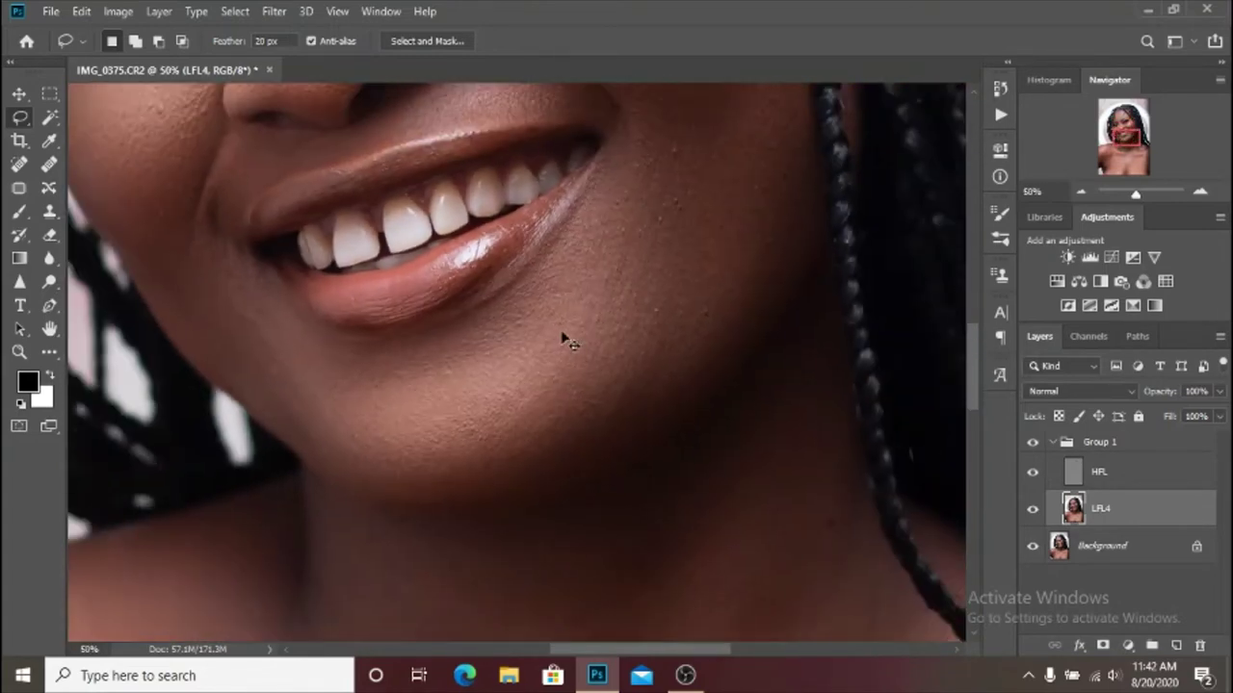
scroll(564, 337, "up", 2)
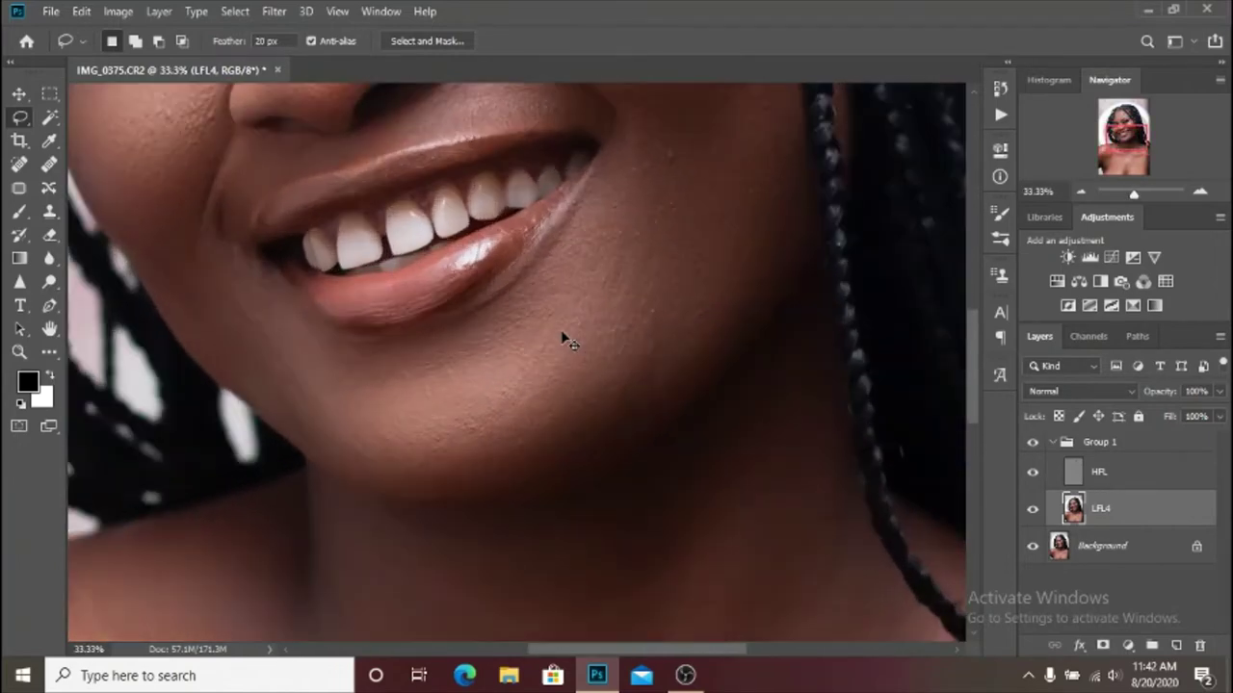
left_click_drag(342, 164, 507, 453)
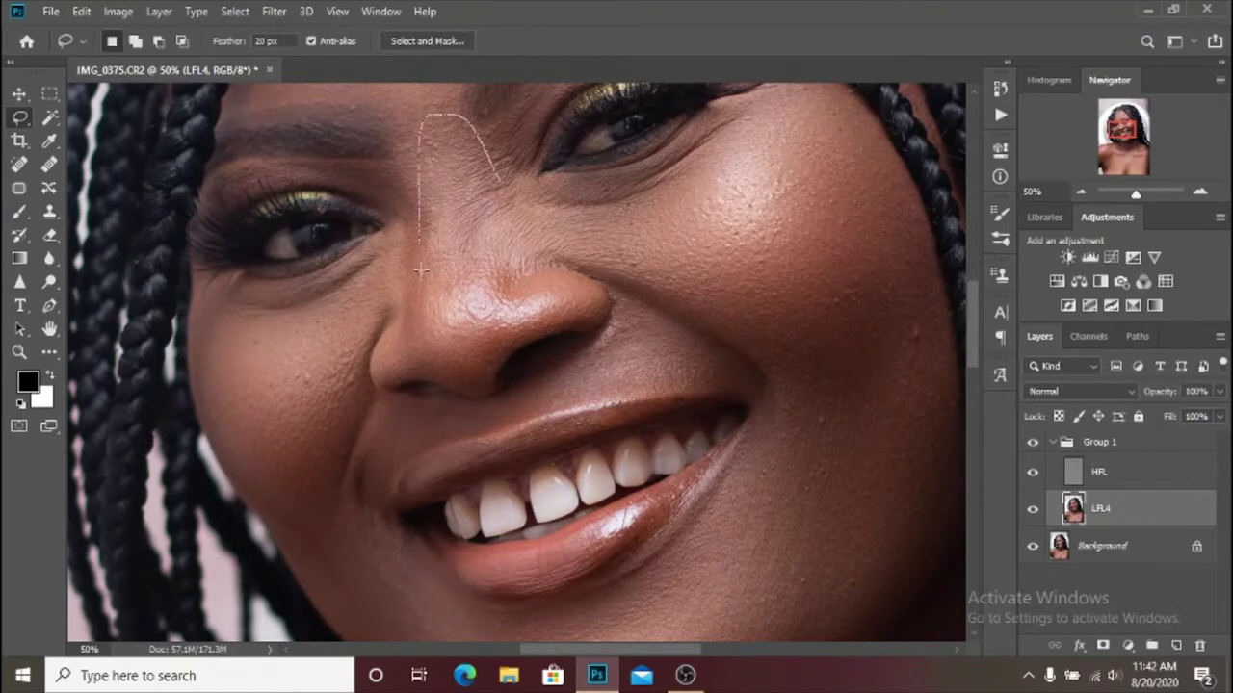
left_click_drag(390, 362, 496, 183)
left_click(485, 136)
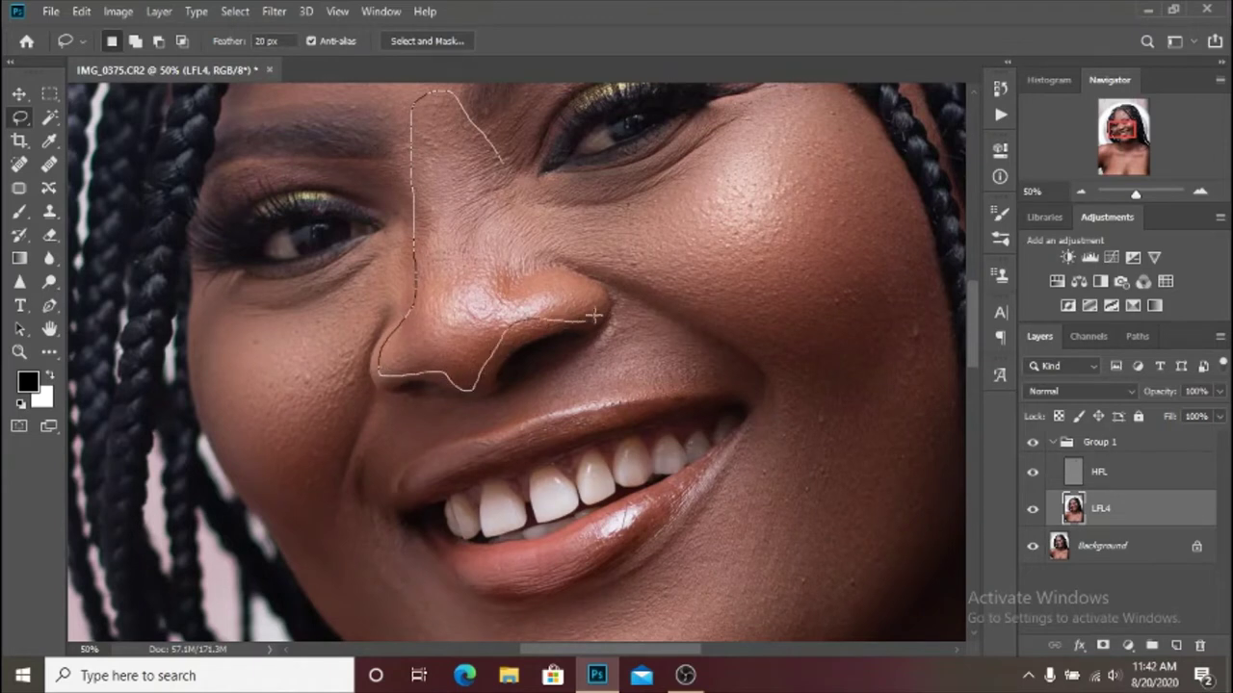
left_click_drag(501, 160, 542, 253)
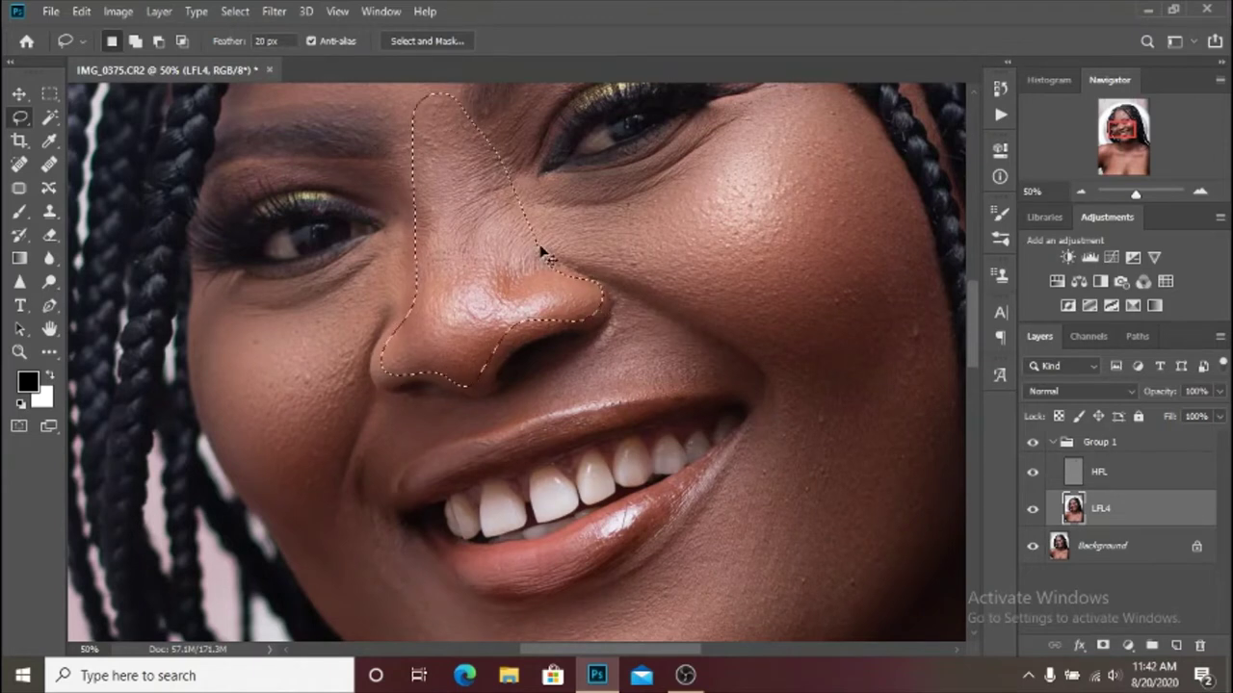
Clear the nose selection to review the face, and undo to bring the selection back.
left_click(670, 223)
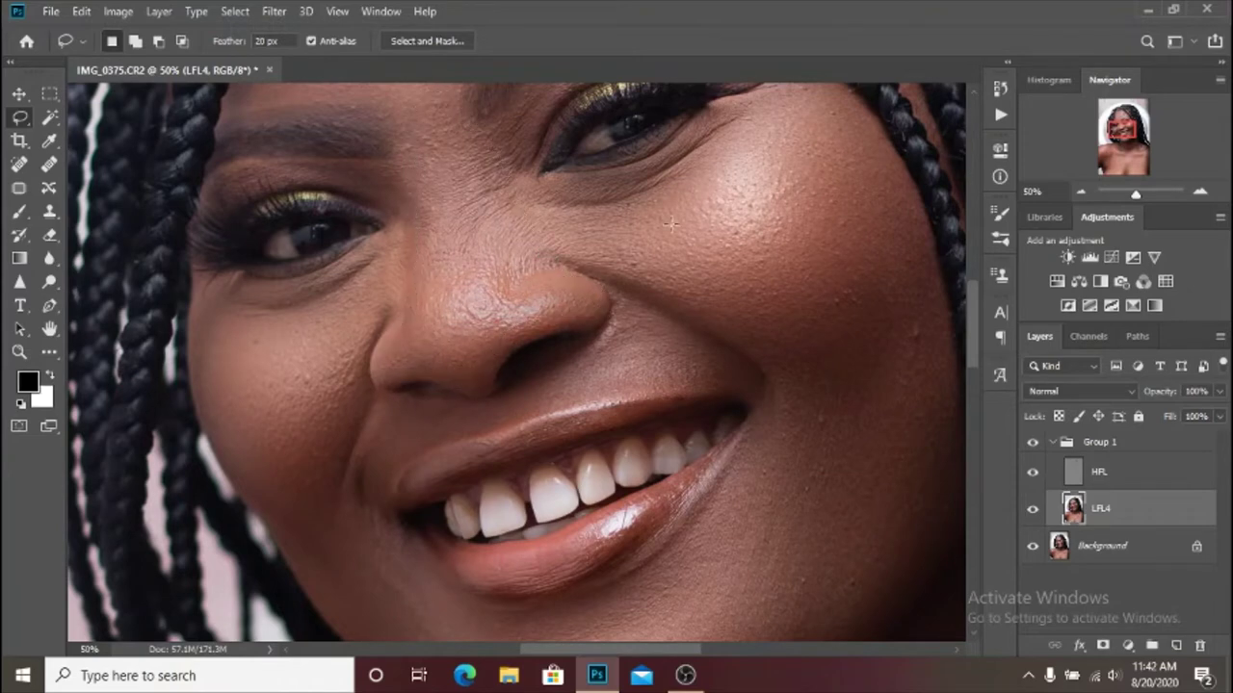
key("ctrl+minus")
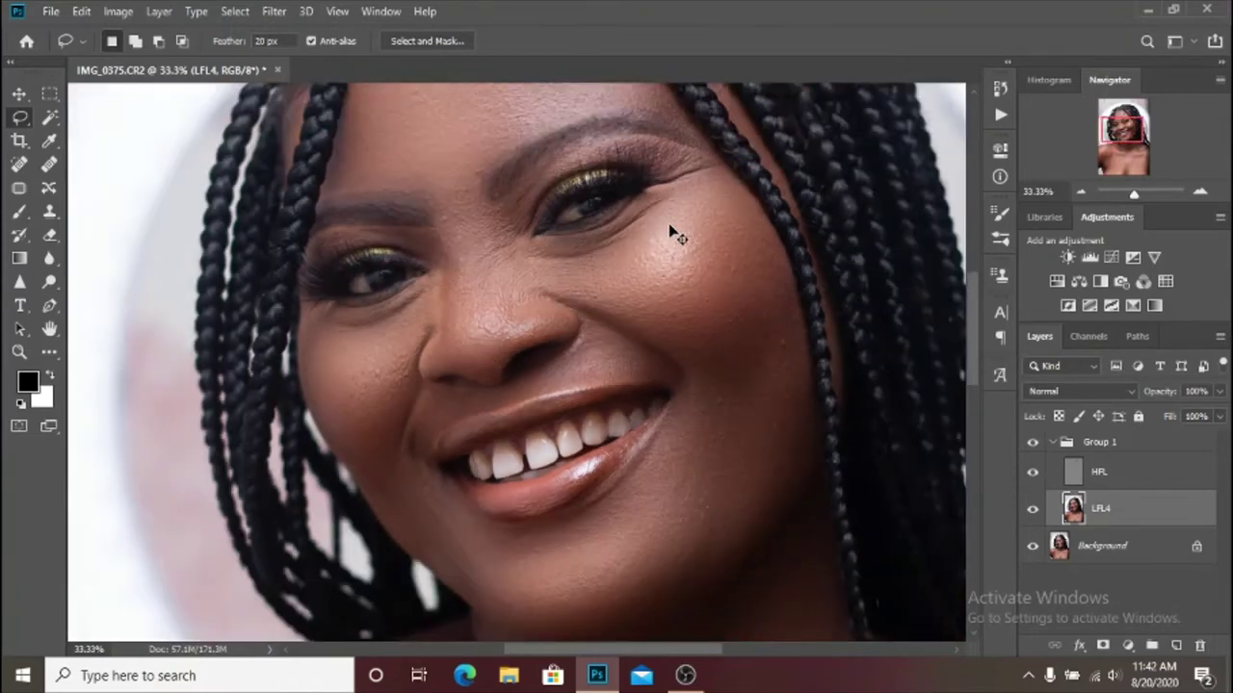
key("ctrl+minus")
key("ctrl+minus")
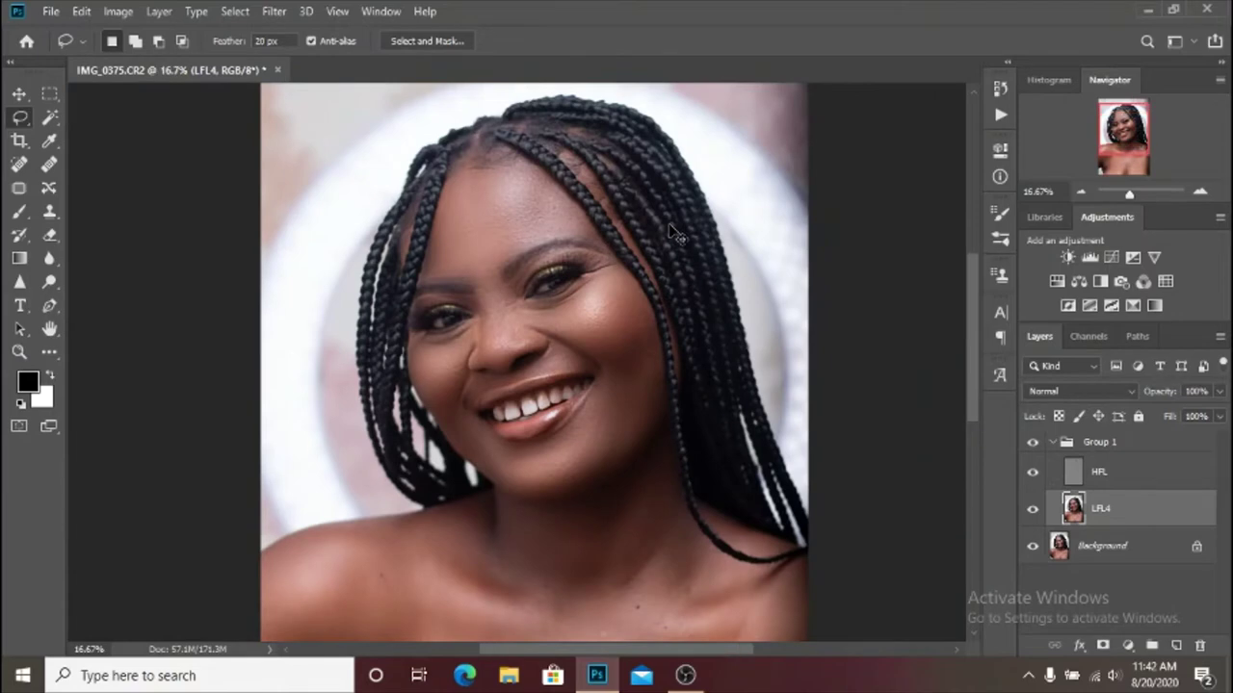
key("ctrl+plus")
key("ctrl+plus")
key("ctrl+z")
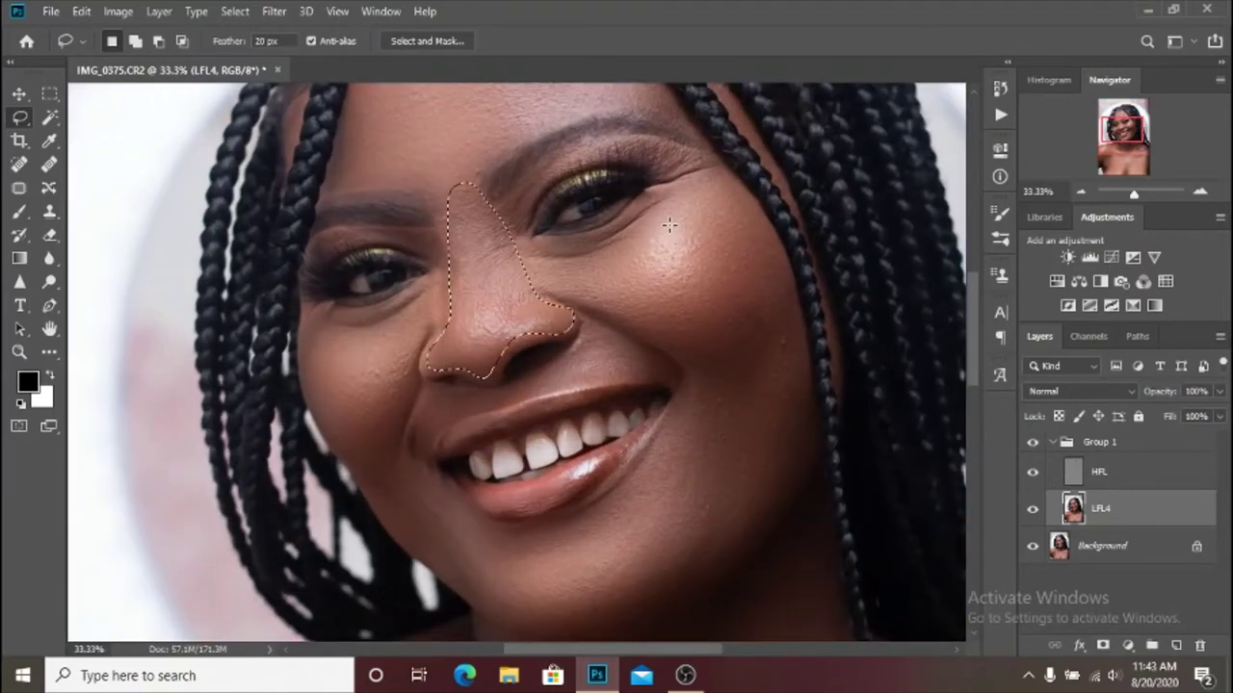
Blur the selected nose area with a 20-pixel Gaussian Blur and clear the selection.
left_click(274, 10)
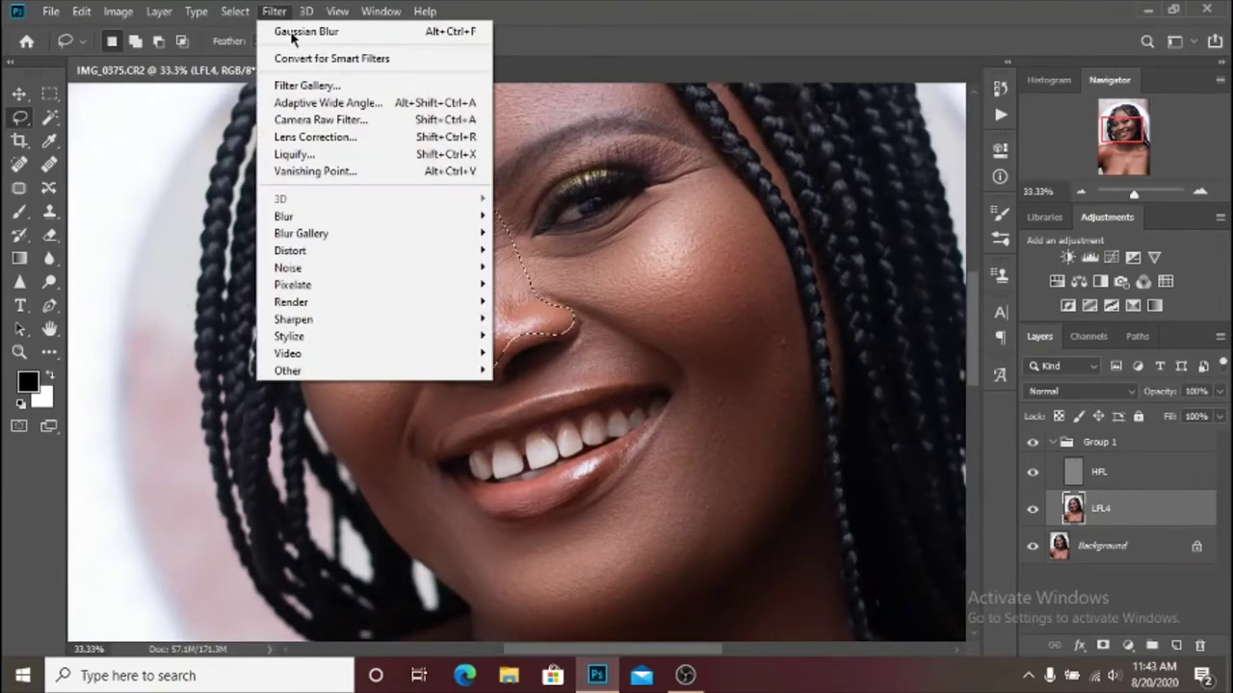
mouse_move(453, 216)
left_click(525, 282)
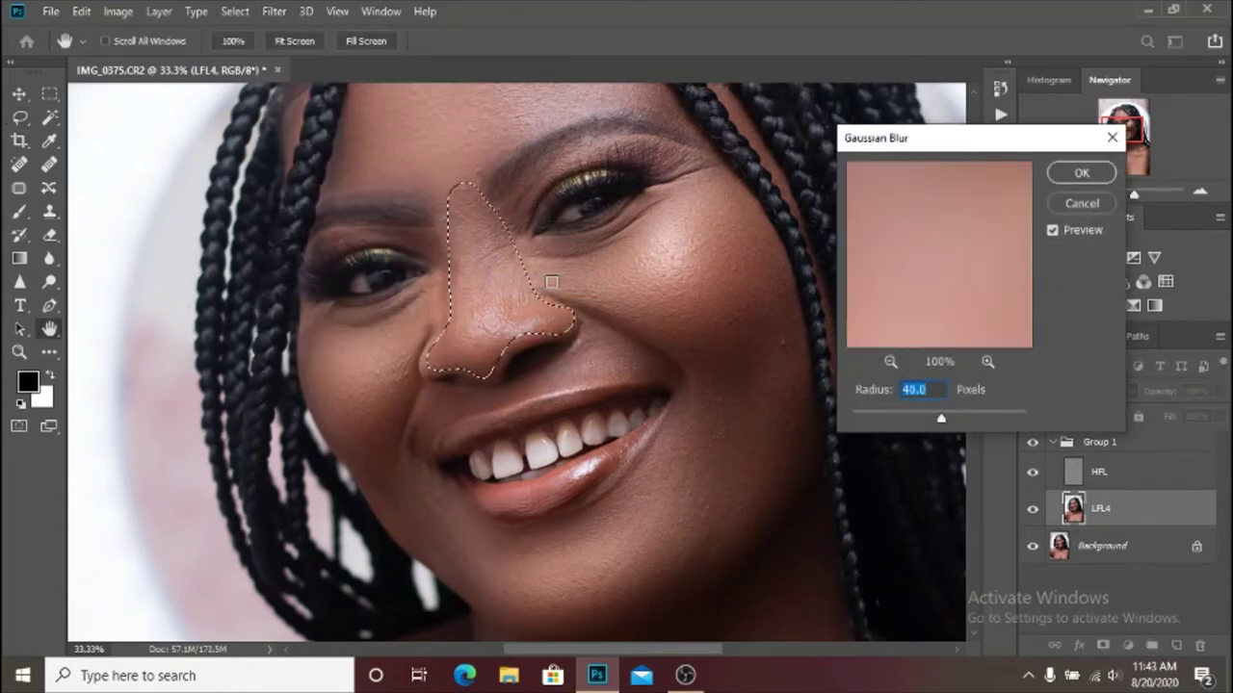
type("20")
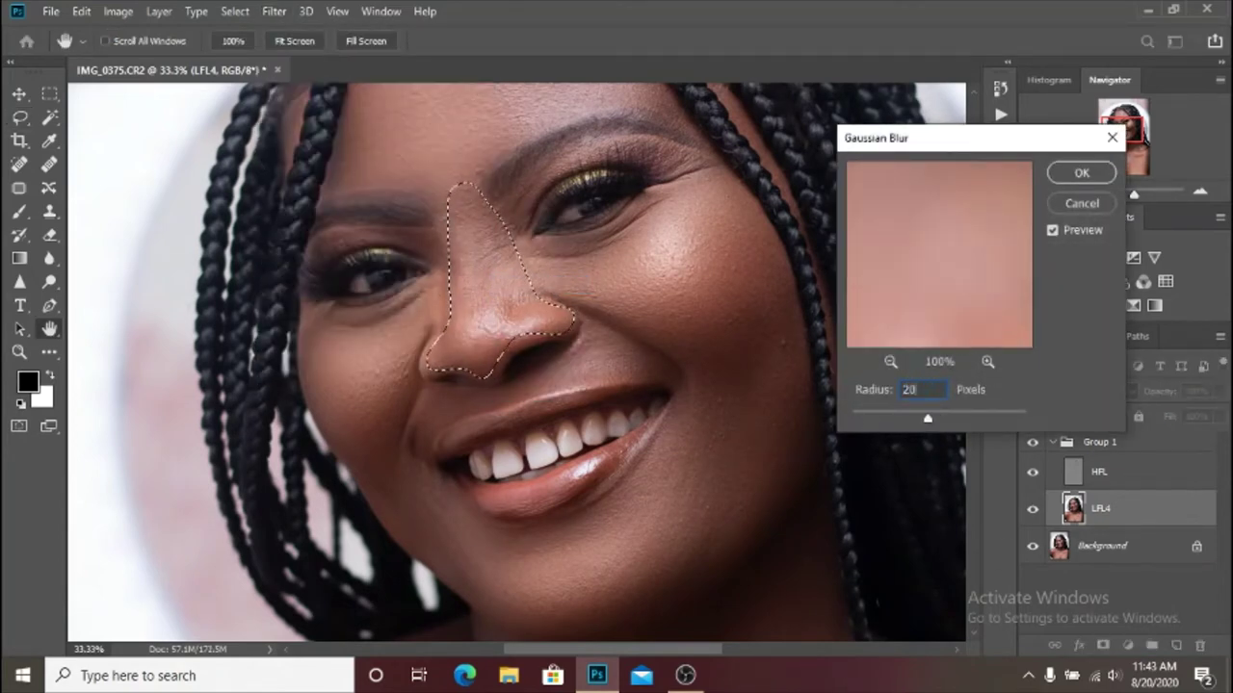
key("Return")
key("ctrl+d")
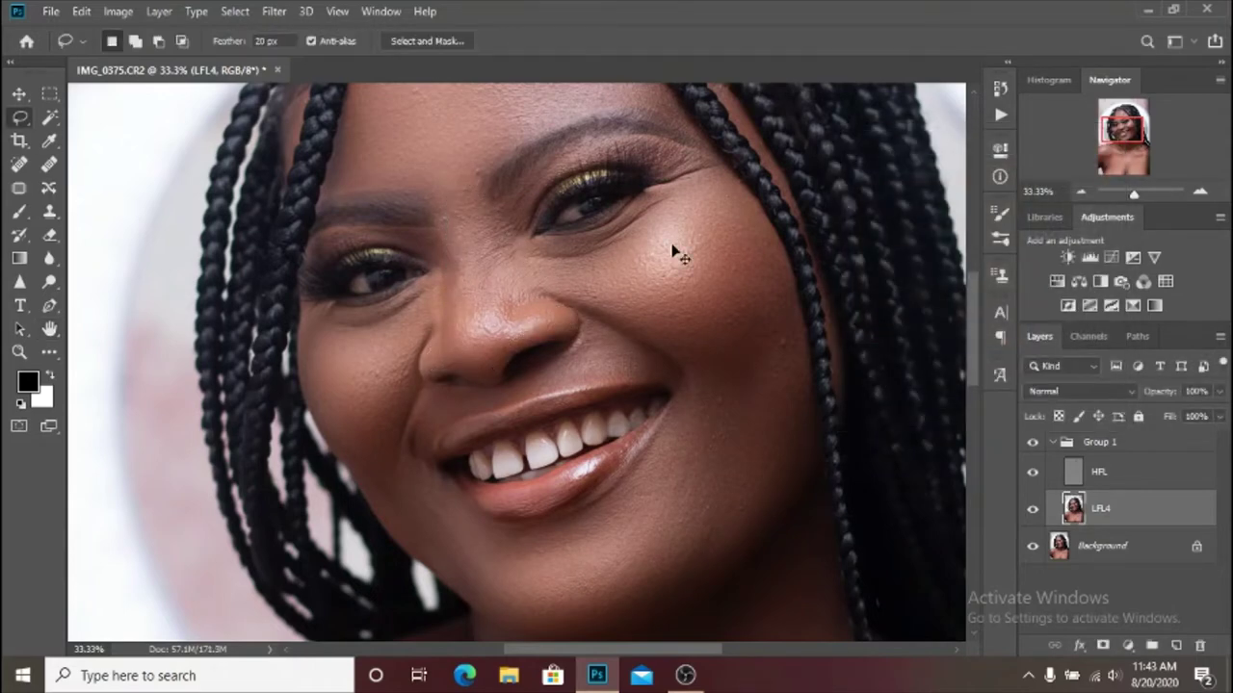
Compare the whole portrait before and after retouching by hiding and showing Group 1.
key("ctrl+minus")
key("ctrl+minus")
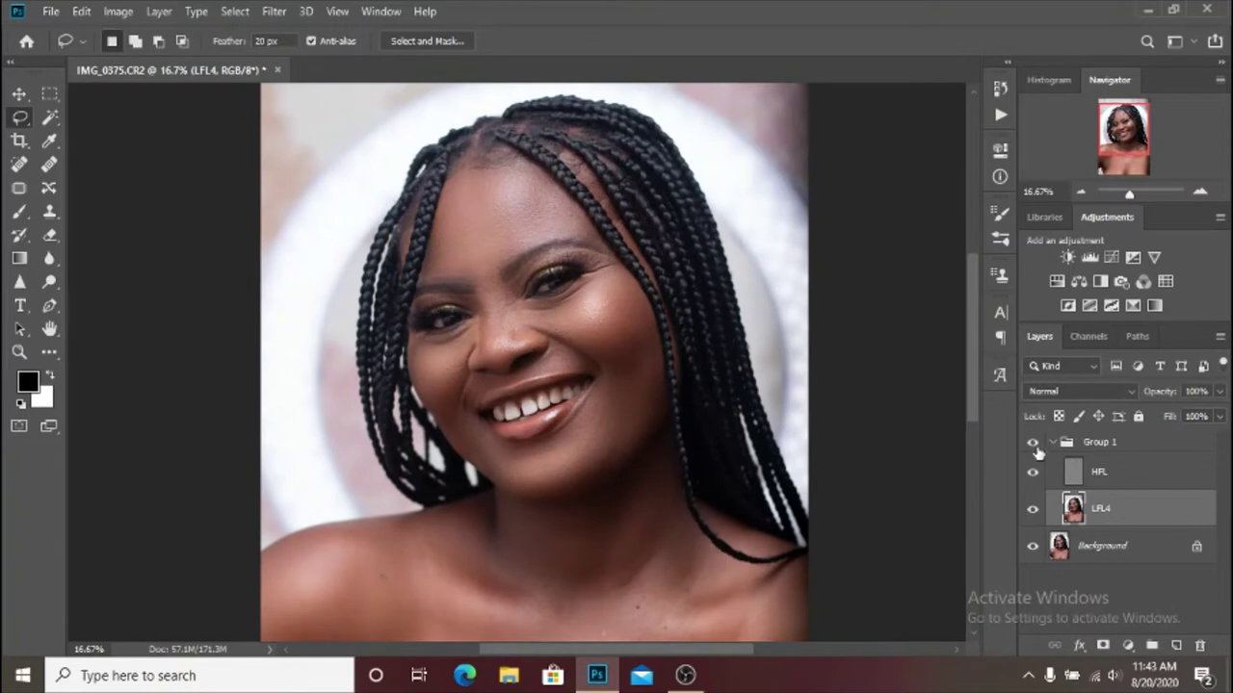
left_click(1034, 443)
left_click(1034, 443)
Make the high-frequency layer HFL active with the Clone Stamp tool and view the face up close.
left_click(1134, 474)
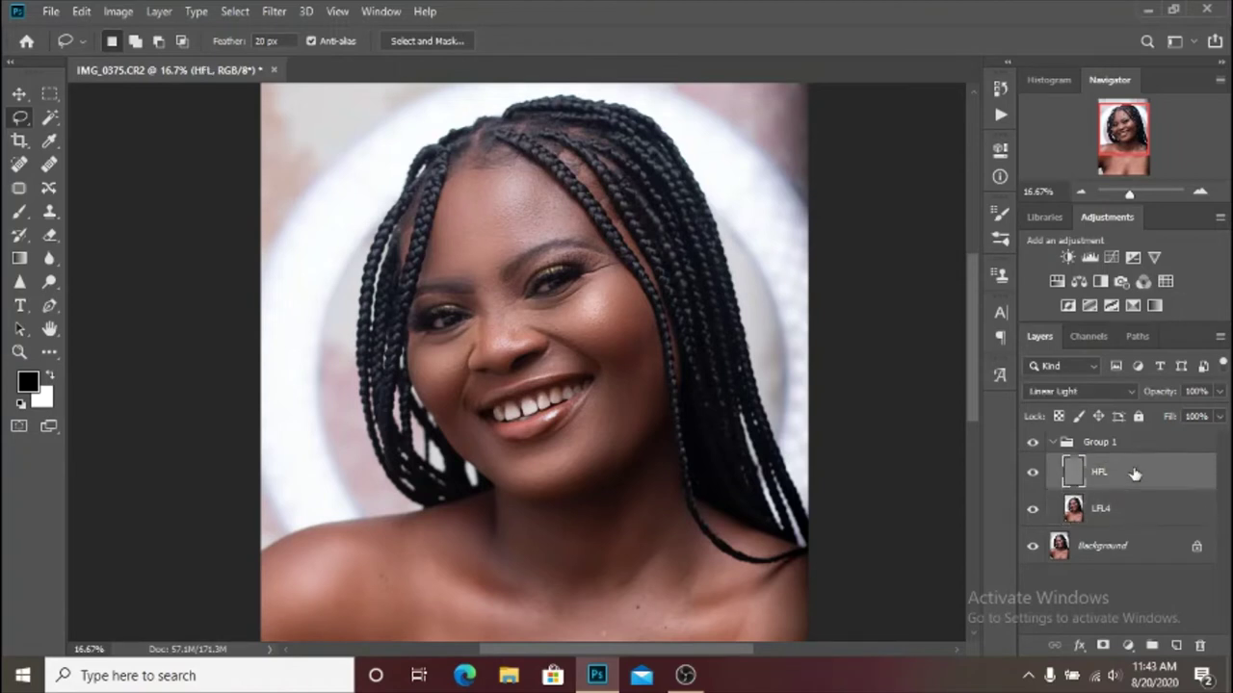
left_click(50, 213)
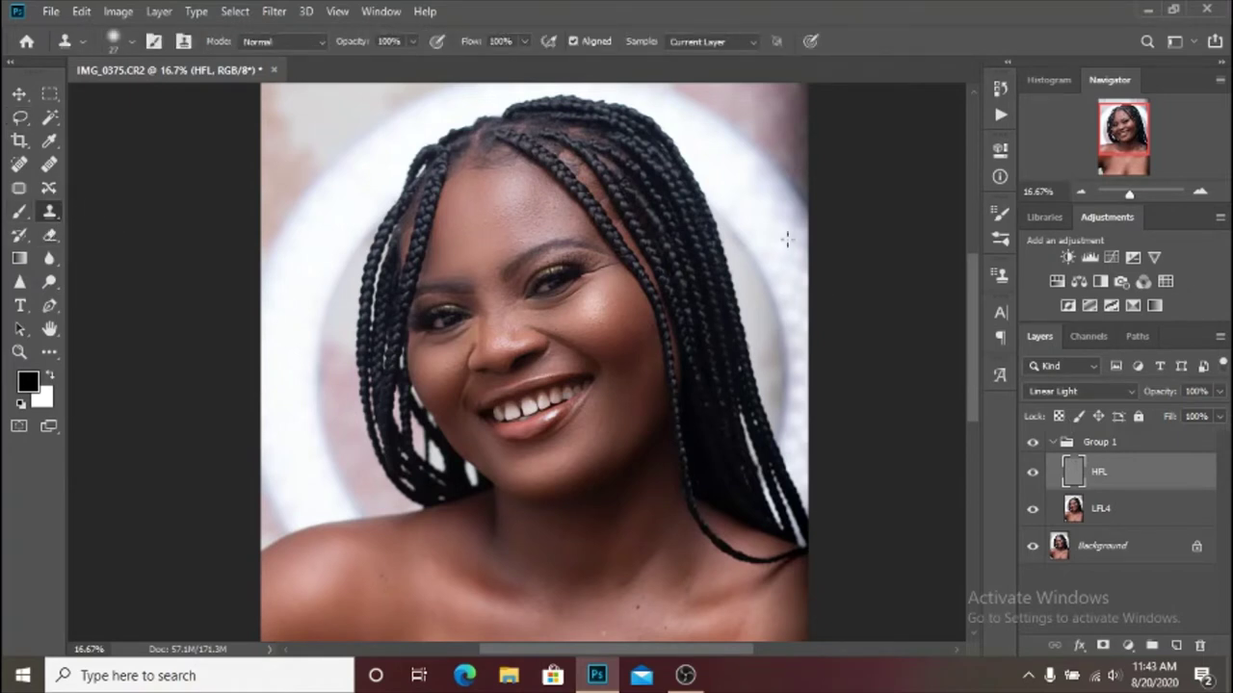
left_click(1000, 117)
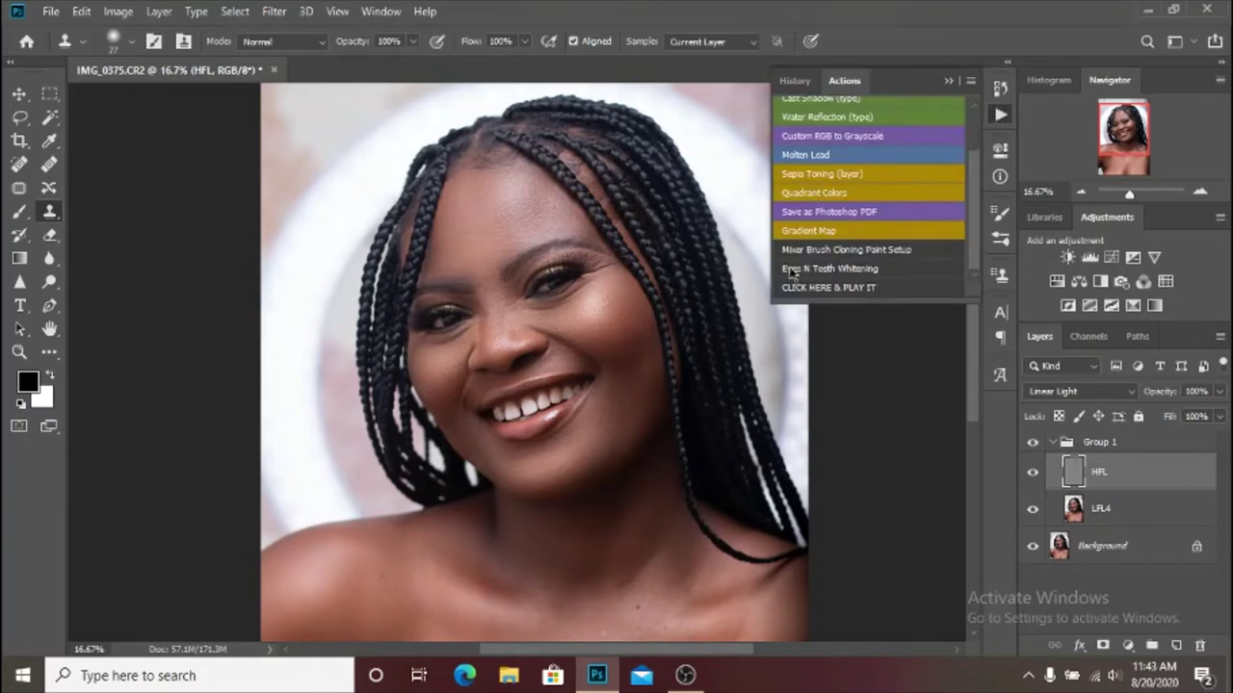
left_click(950, 83)
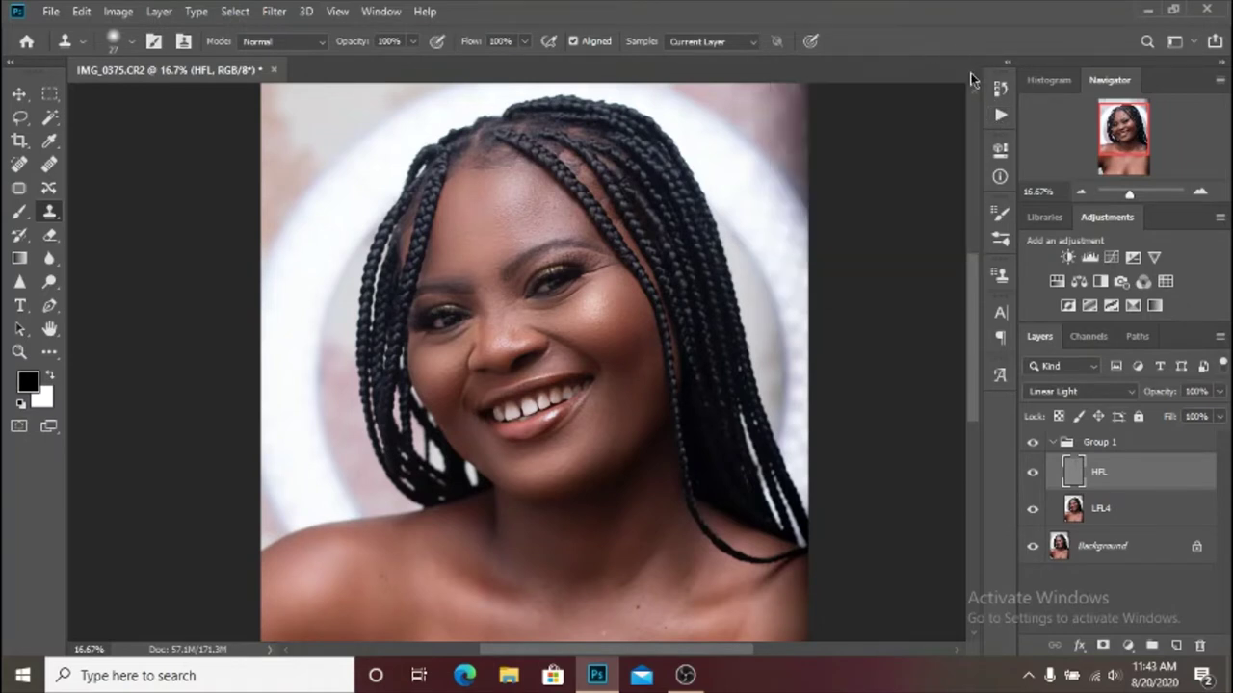
left_click(1059, 445)
left_click(1053, 442)
scroll(814, 403, "up", 5)
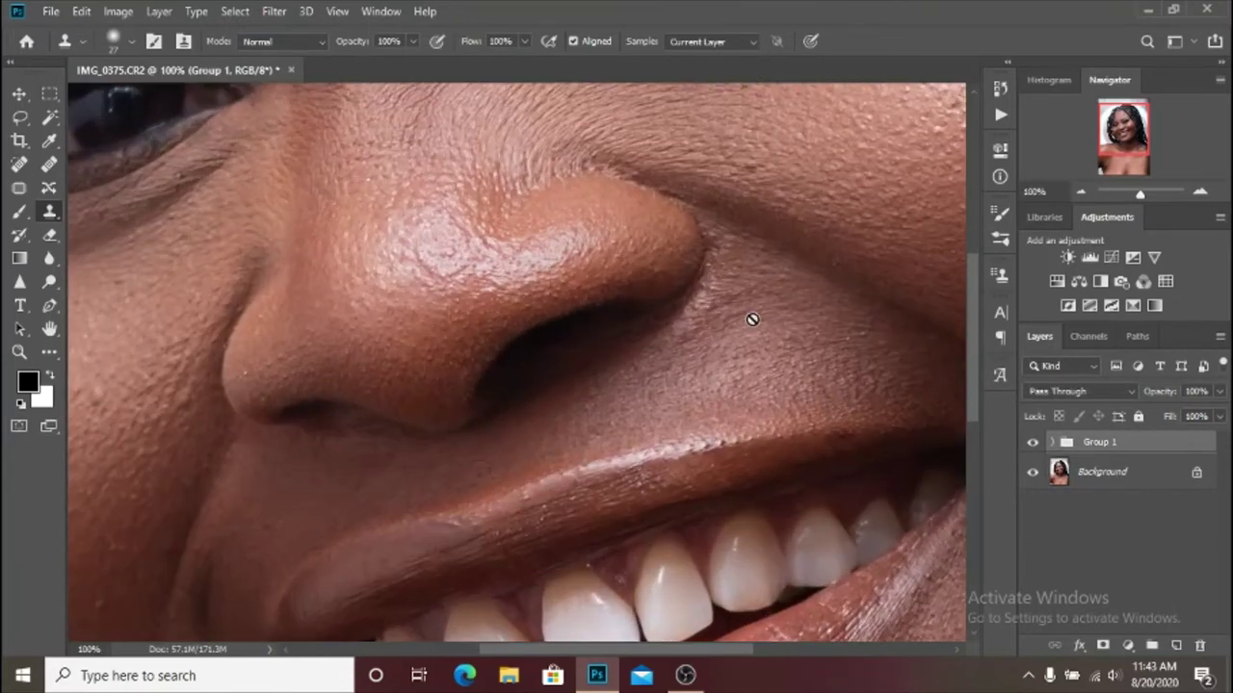
left_click(1052, 442)
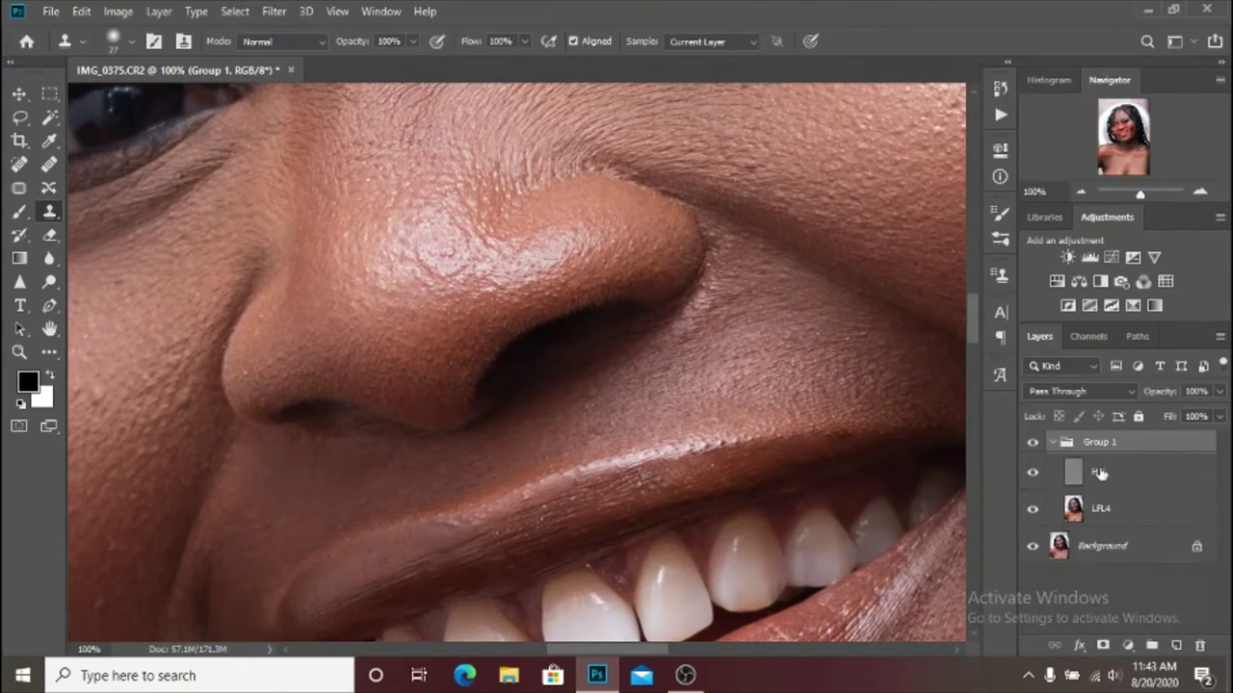
left_click(1099, 473)
Enlarge the soft Clone Stamp brush to 65 px for the forehead skin beside the braid.
left_click_drag(831, 259, 787, 394)
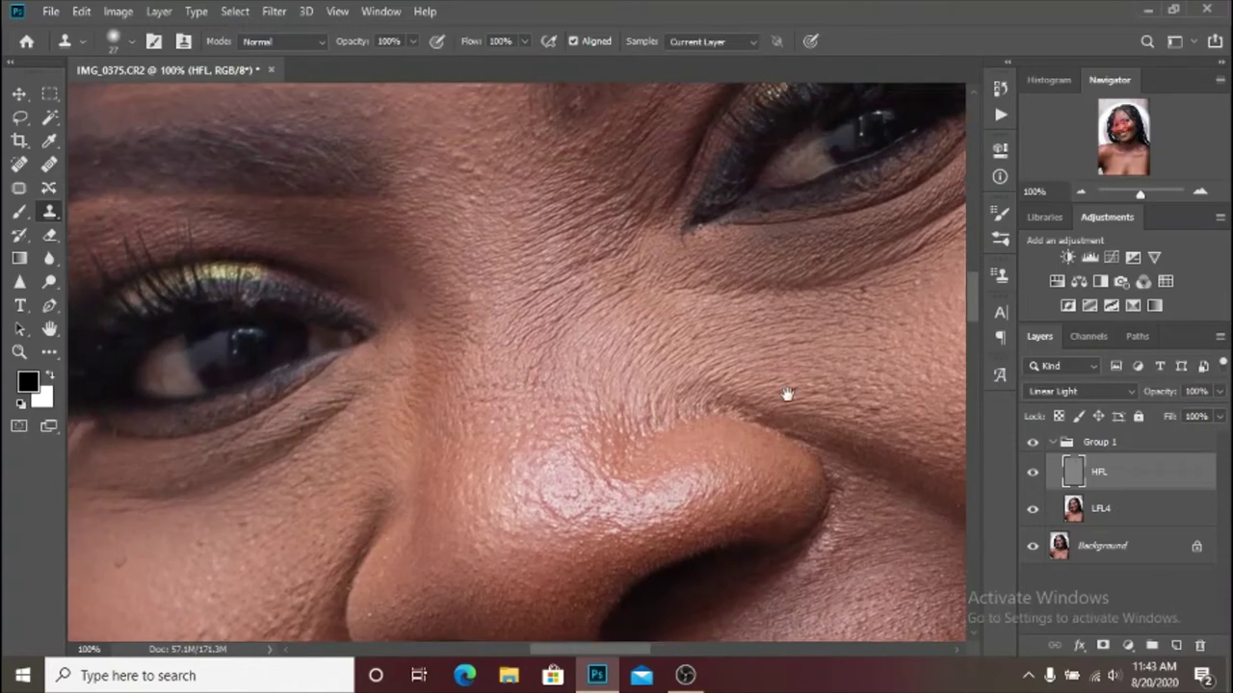
left_click_drag(723, 228, 621, 452)
left_click_drag(645, 213, 586, 366)
left_click_drag(478, 308, 601, 337)
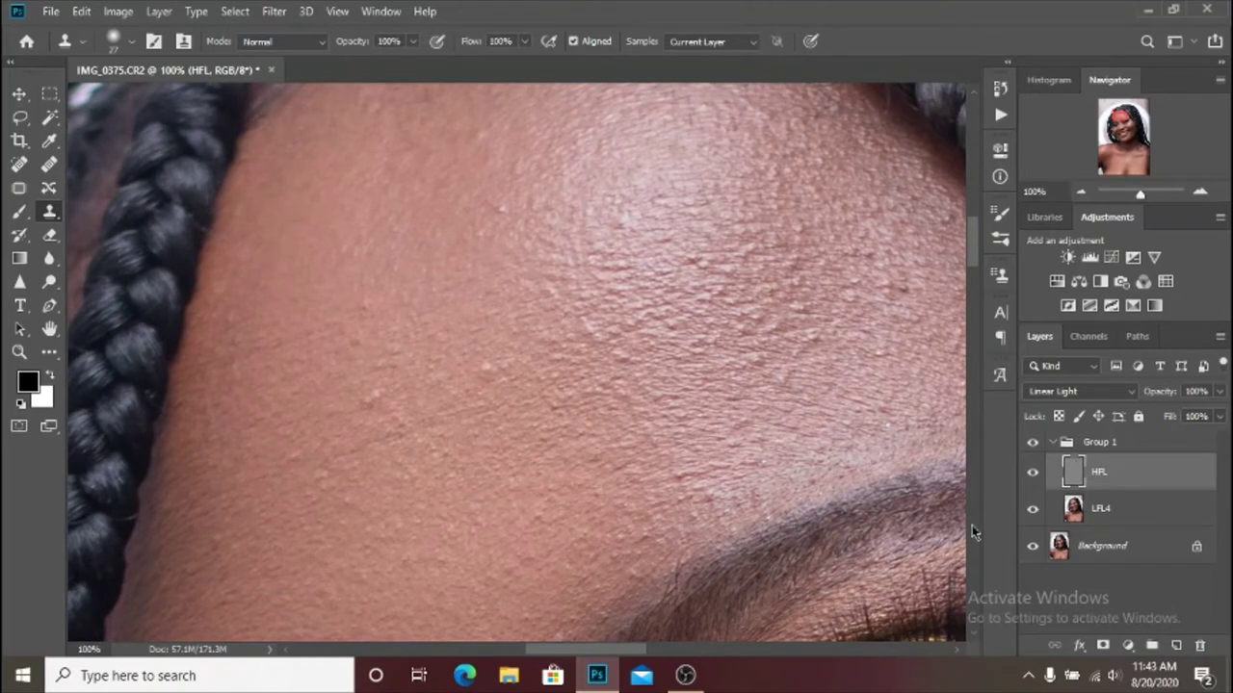
right_click(353, 409, "alt")
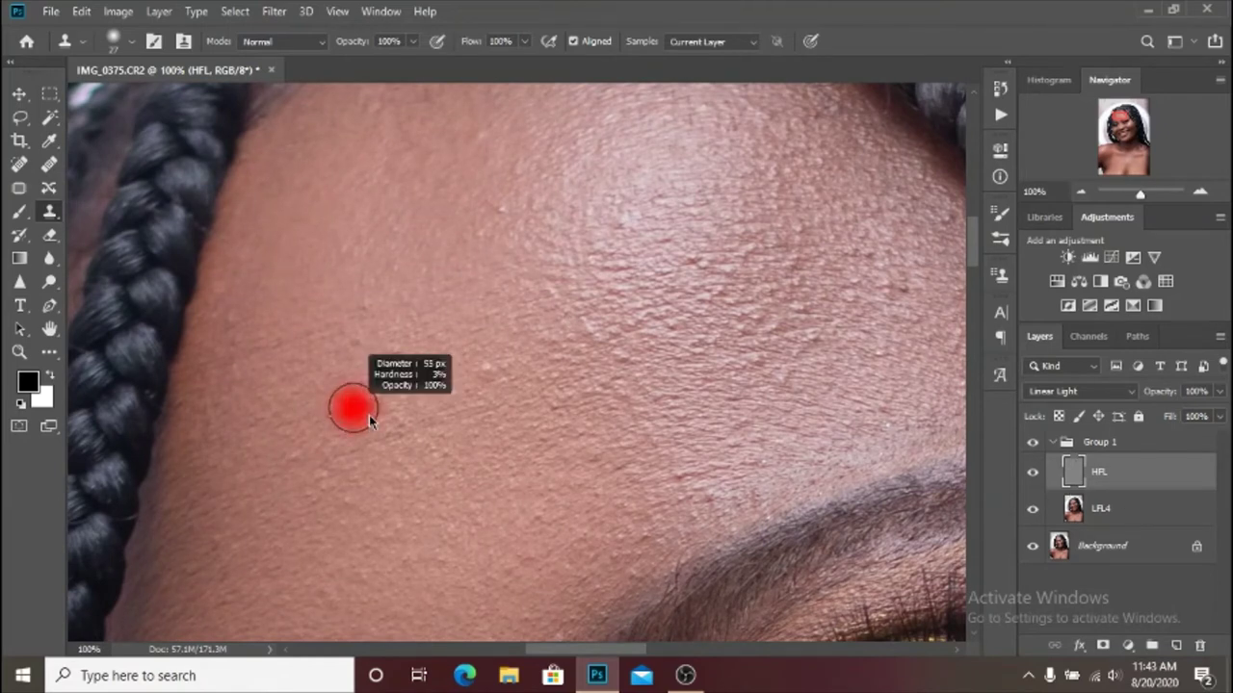
left_click_drag(365, 416, 375, 423)
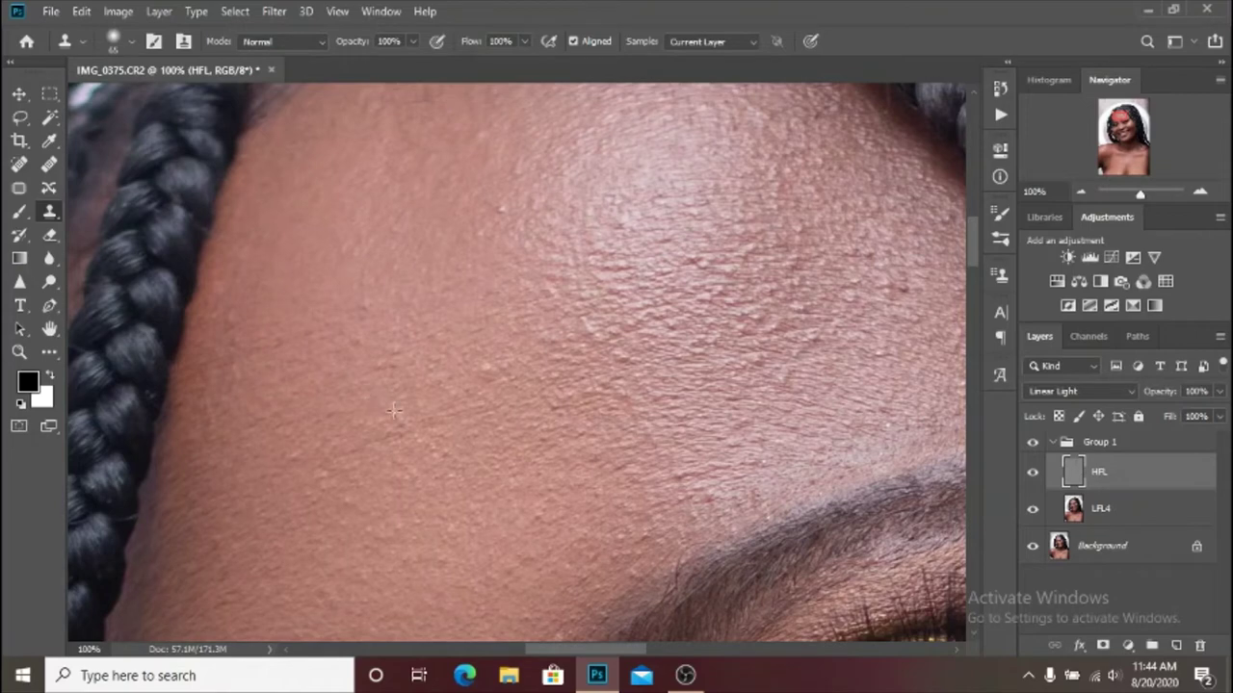
Clone clean texture over rough spots from the forehead to between the eyebrows, reducing the brush to 45 px.
scroll(450, 421, "down", 2)
scroll(449, 417, "down", 1)
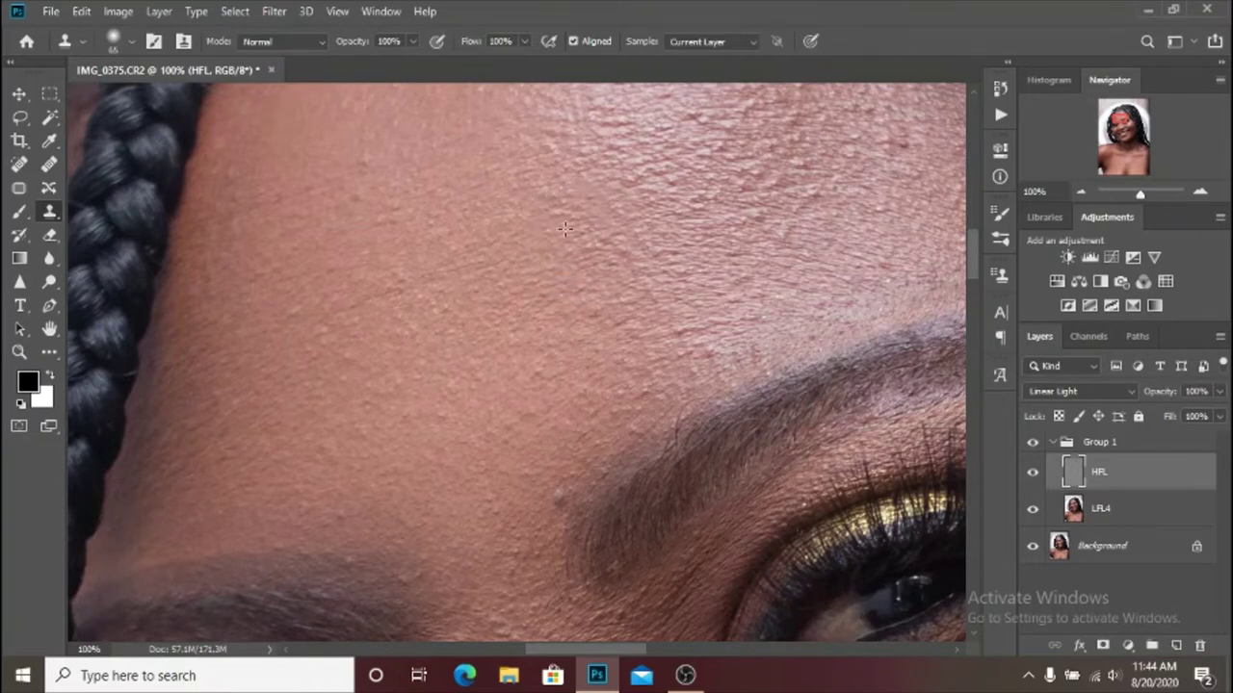
left_click_drag(539, 379, 433, 77)
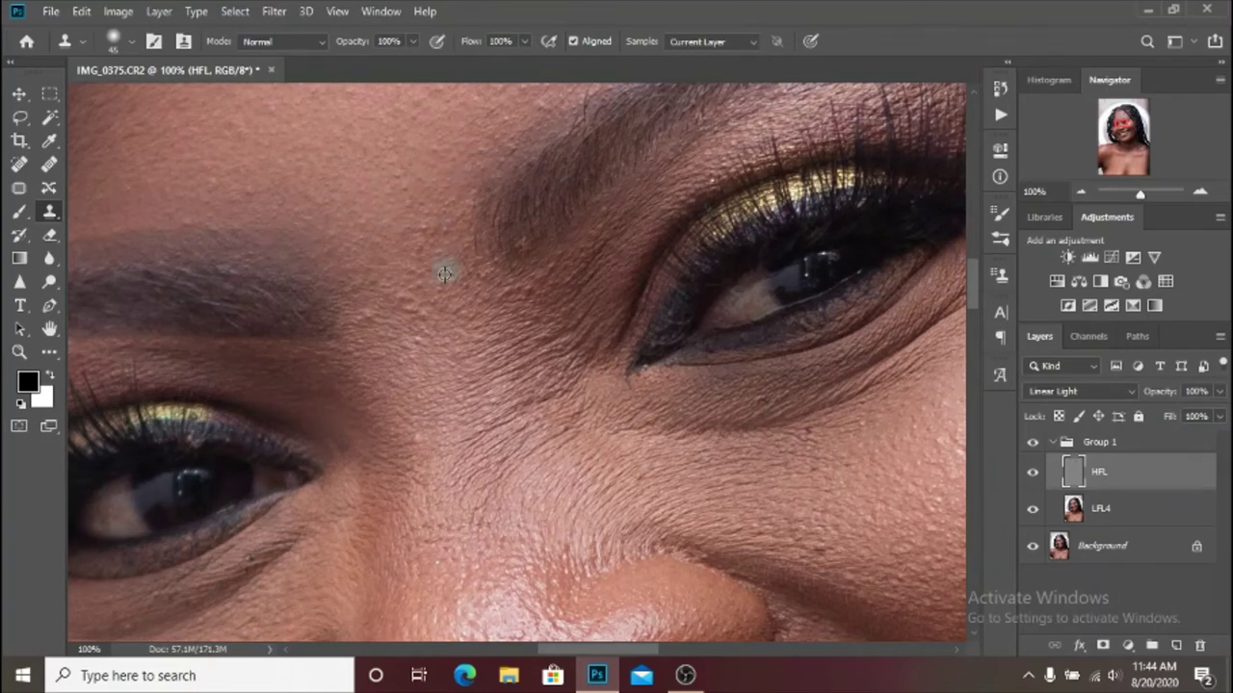
scroll(416, 371, "down", 3)
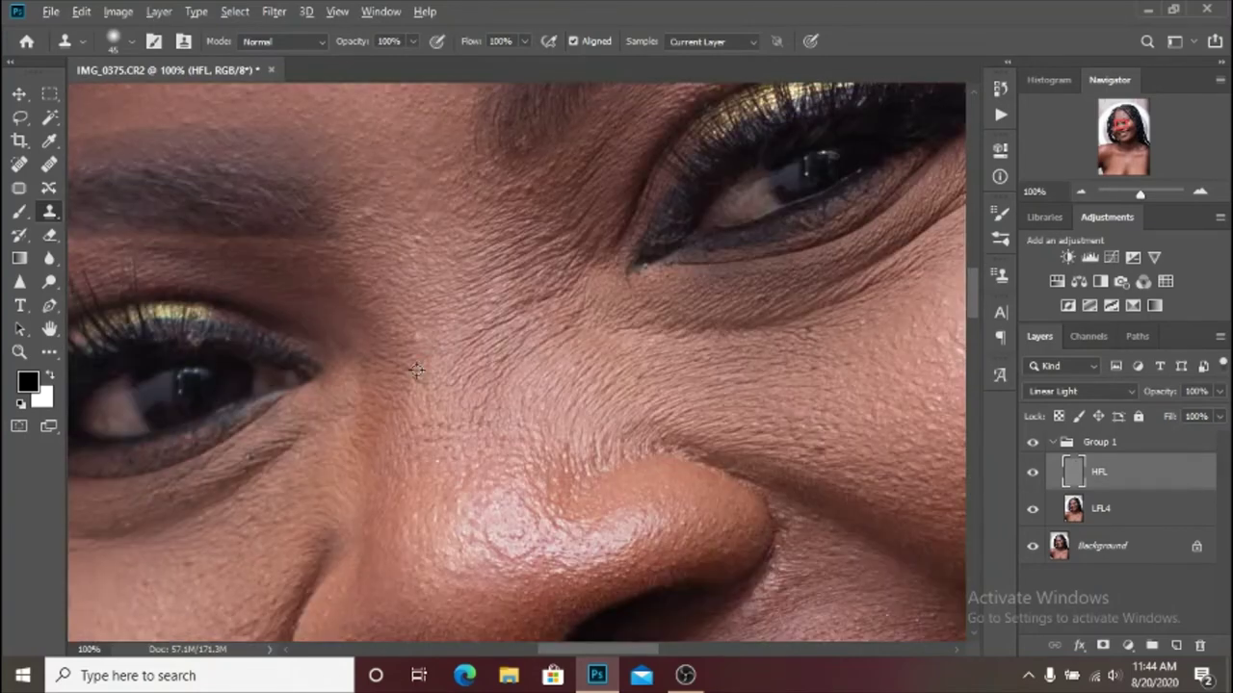
Clone smooth texture over the bumps on the highlighted cheek and the darker skin between the mouth and the braid.
scroll(416, 371, "right", 10)
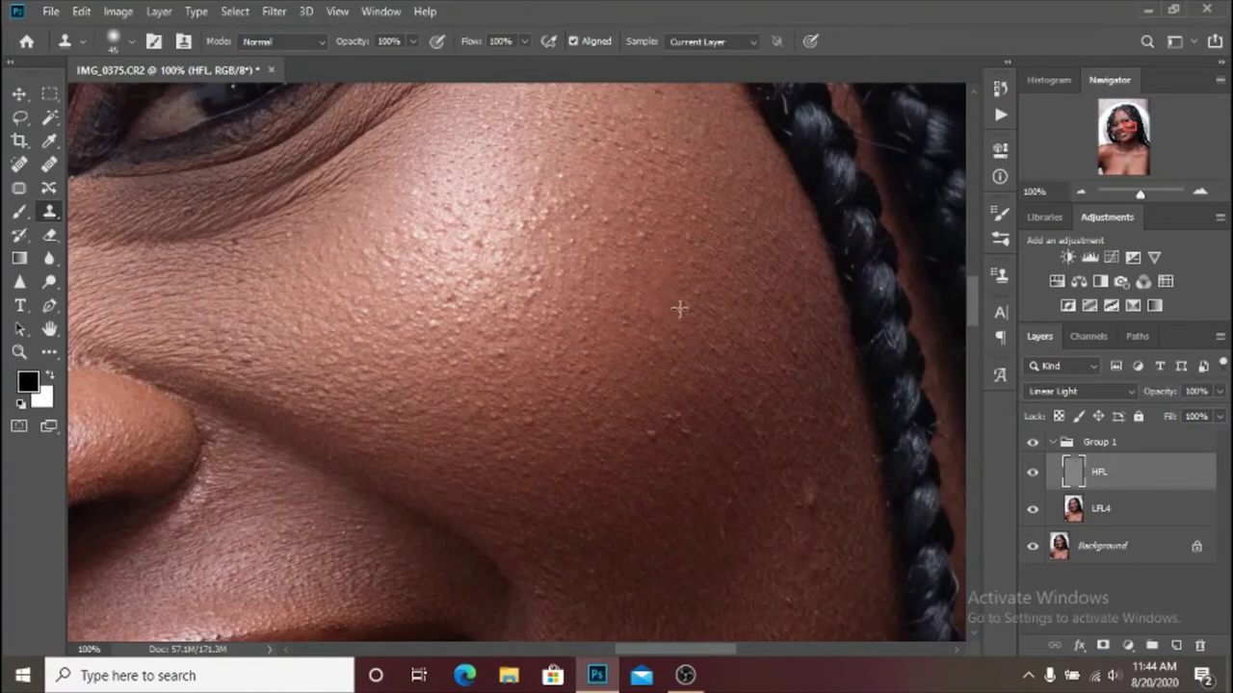
scroll(680, 308, "down", 2)
scroll(600, 330, "down", 1)
scroll(599, 403, "up", 1)
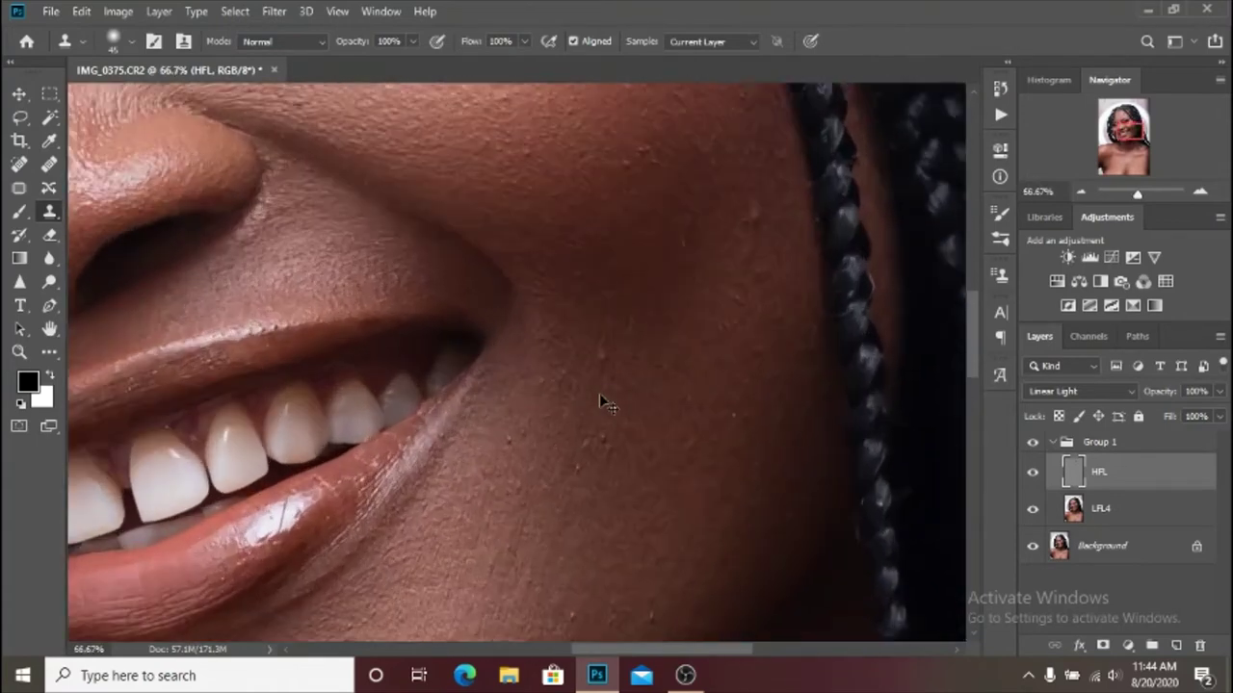
scroll(600, 396, "up", 1)
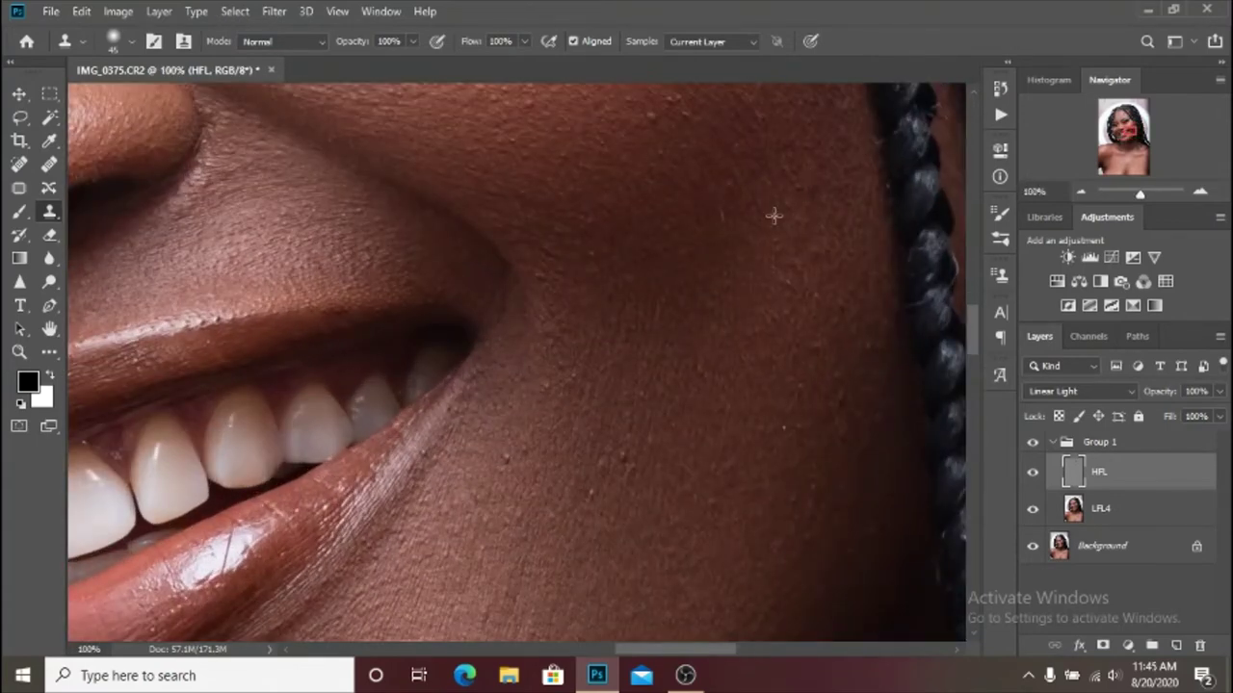
scroll(694, 220, "up", 2)
scroll(677, 220, "down", 1)
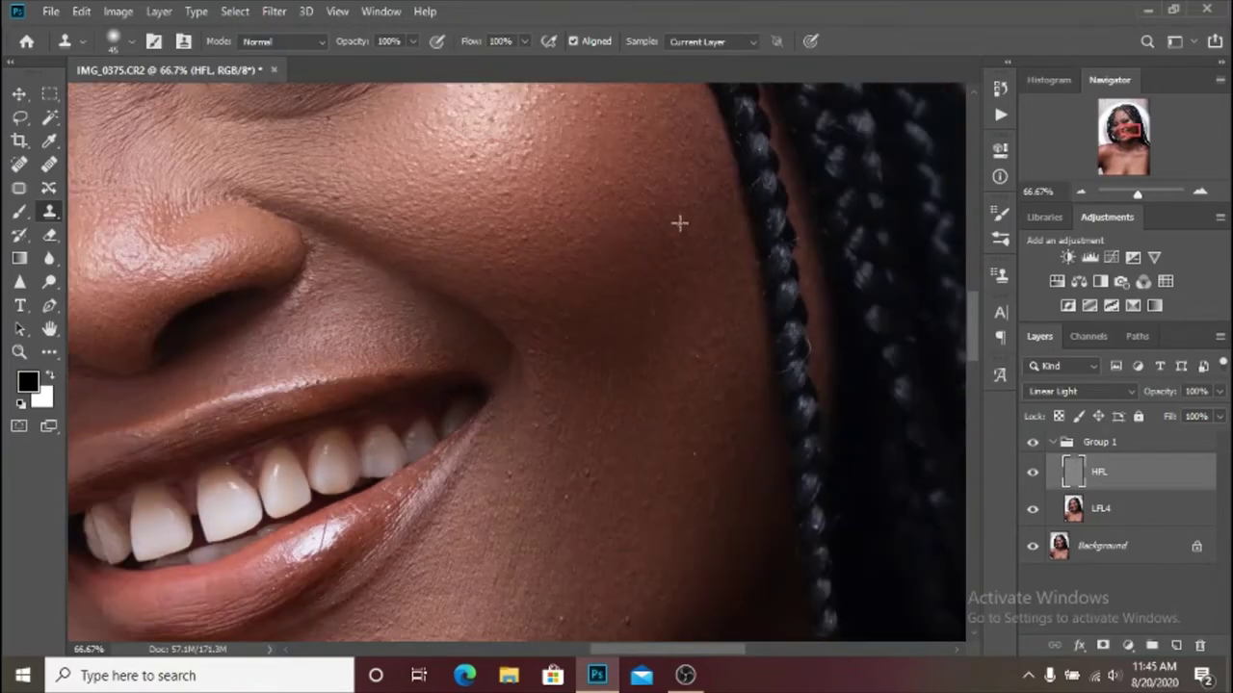
Enlarge the Clone Stamp brush to 57 px and clean the texture along the jaw and chin.
scroll(568, 388, "down", 4)
key("bracketright")
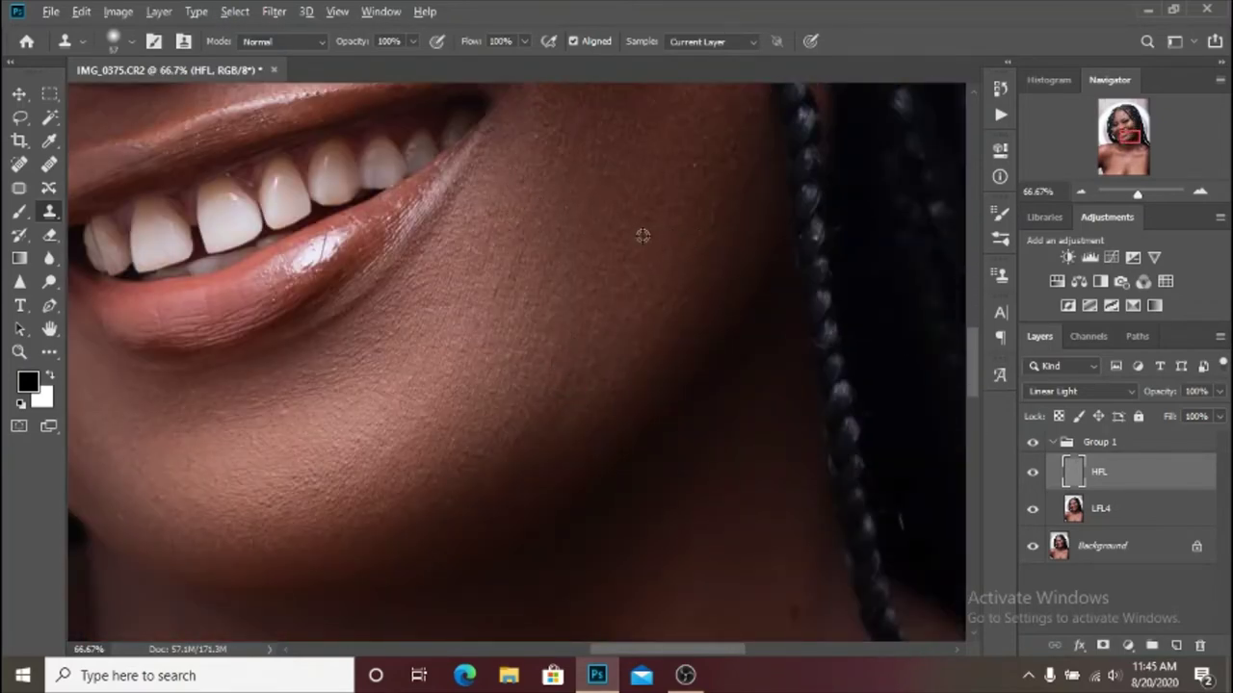
left_click_drag(462, 366, 709, 272)
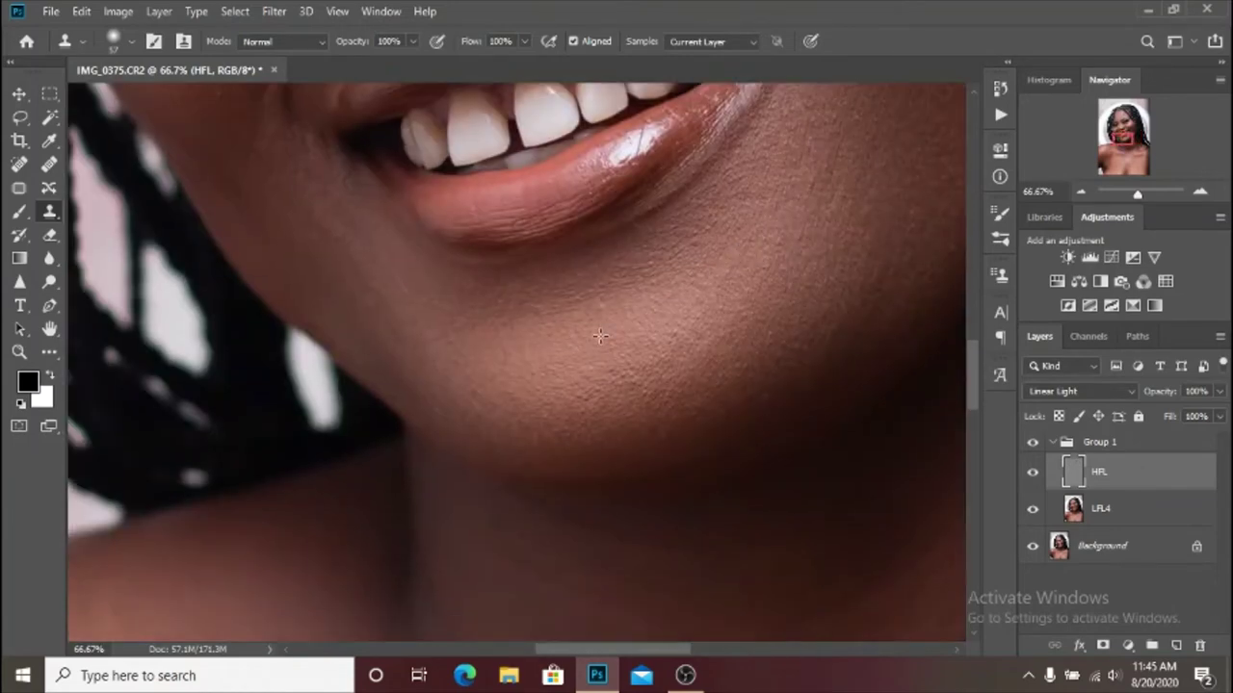
Clone clean texture over the small spots on the opposite cheek and check the skin around the nose and upper lip.
scroll(325, 206, "up", 3)
left_click_drag(324, 206, 449, 289)
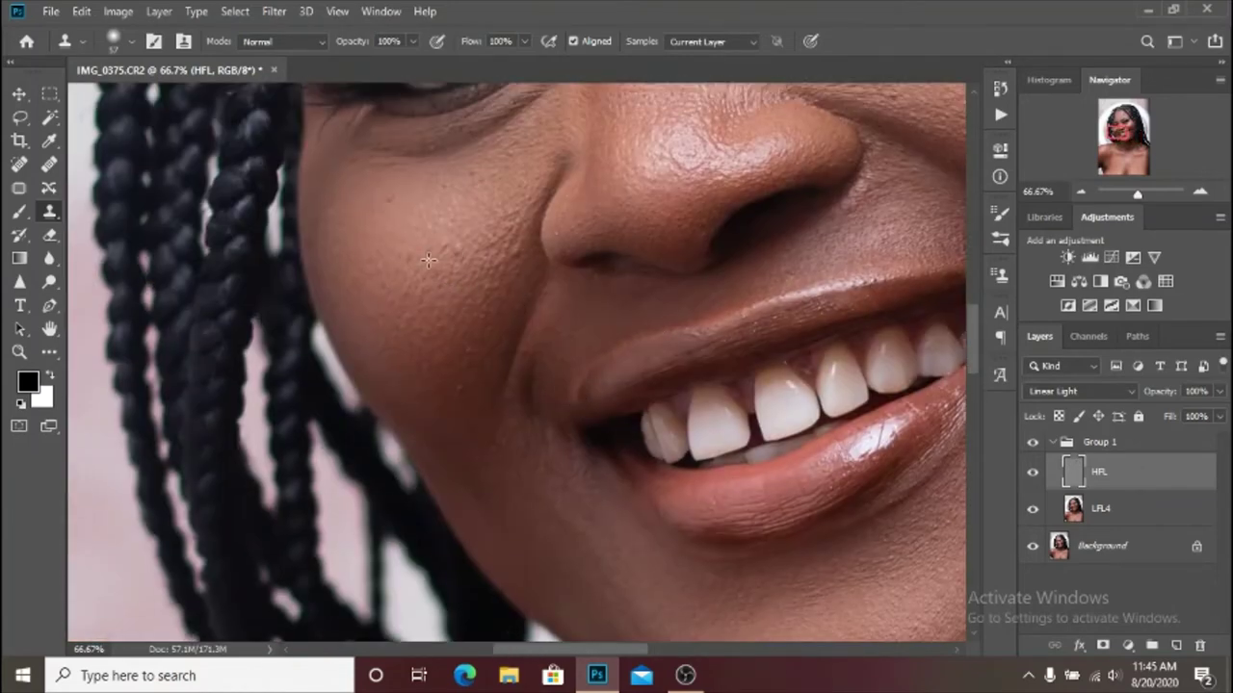
left_click_drag(514, 267, 454, 274)
left_click_drag(529, 330, 249, 412)
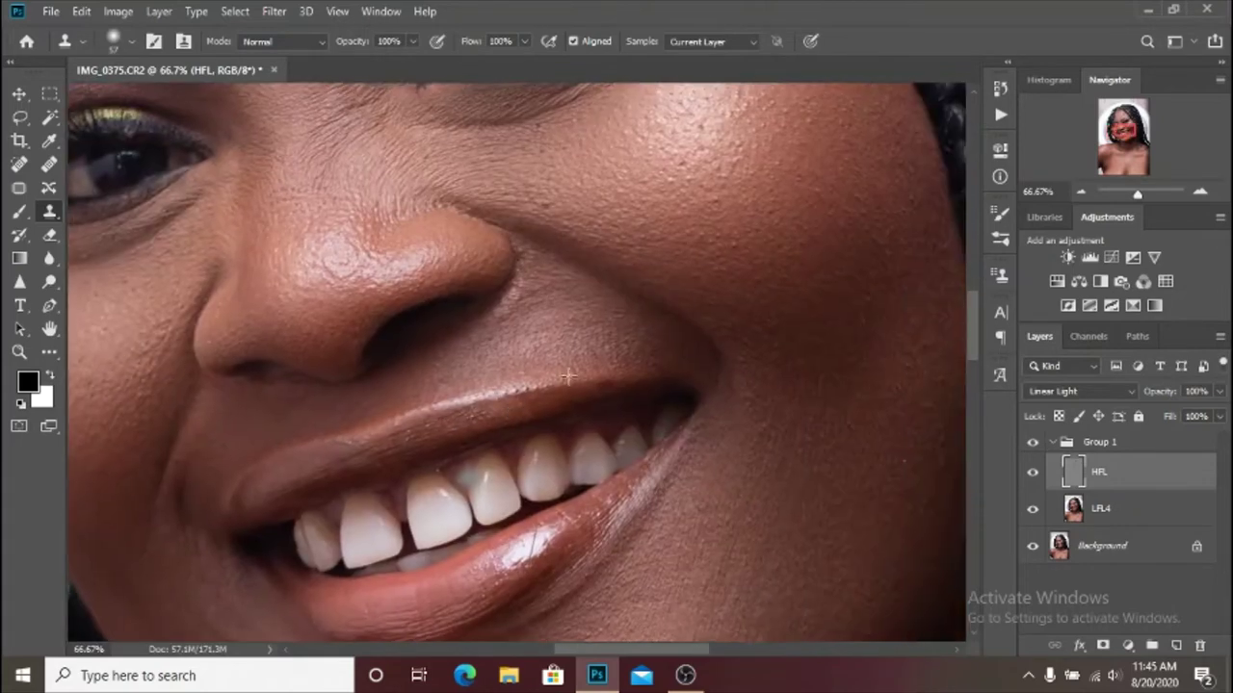
scroll(577, 318, "up", 3)
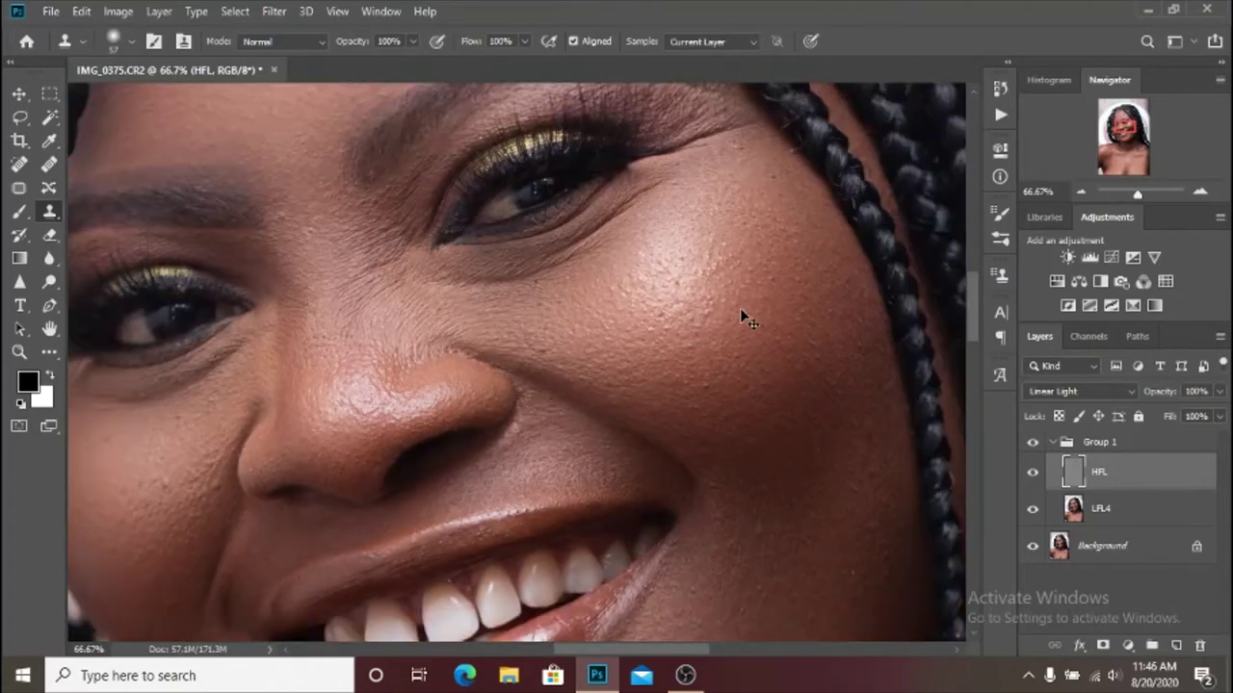
Compare the full portrait with and without the texture cleanup by toggling Group 1's visibility twice.
scroll(738, 317, "down", 4)
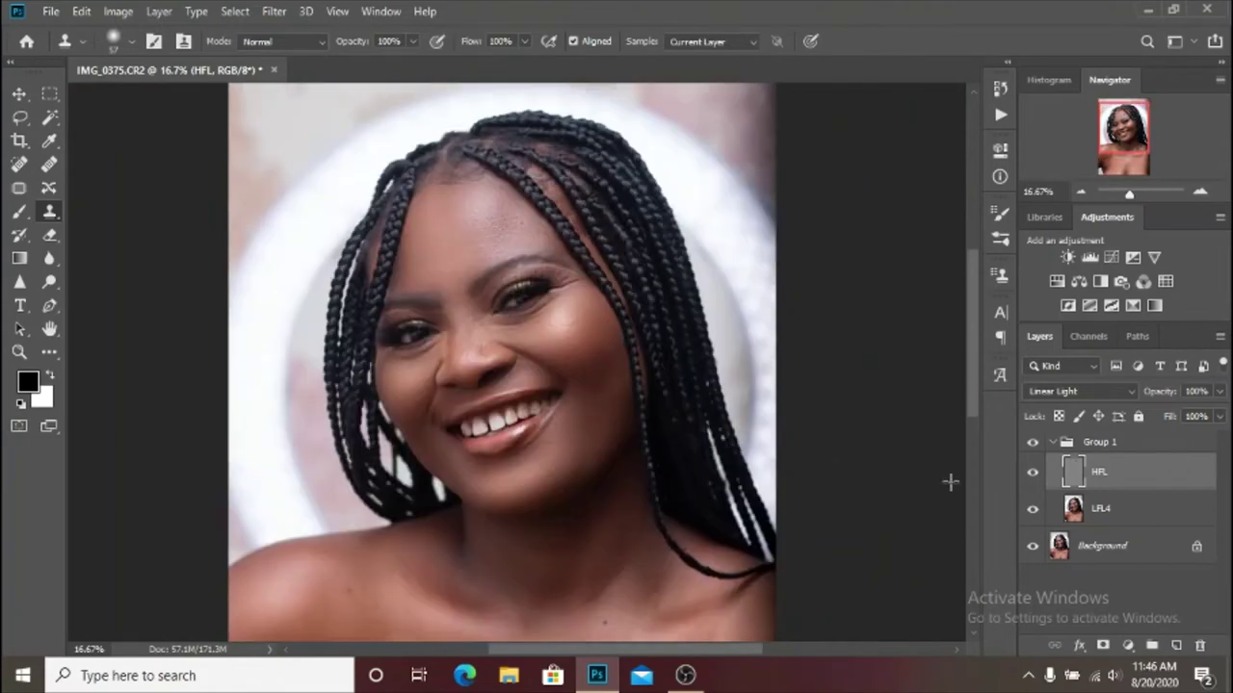
left_click(1031, 442)
left_click(1032, 442)
left_click(1031, 442)
left_click(1032, 442)
Sample skin texture beside the nostril and reduce the Clone Stamp brush to 17 px for the skin between nose and cheek.
scroll(624, 320, "up", 5)
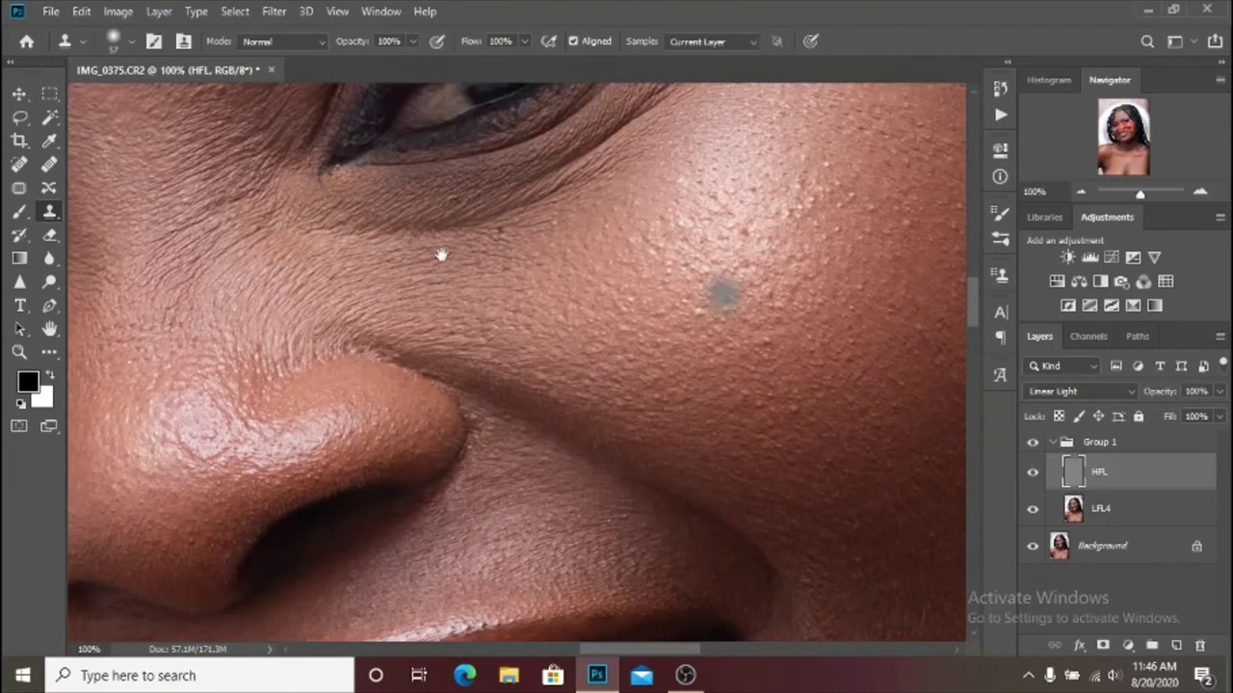
scroll(722, 295, "up", 2)
scroll(535, 331, "up", 2)
left_click_drag(535, 330, 628, 387)
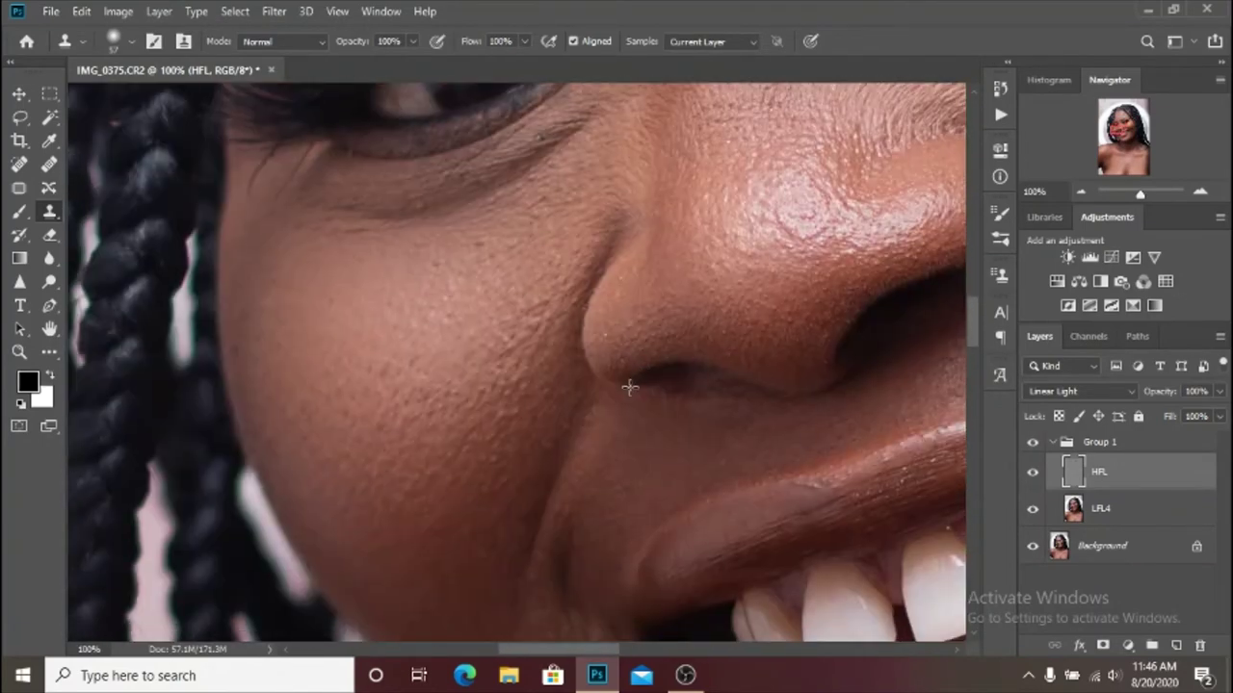
left_click(631, 372, "alt")
right_click(438, 258, "alt")
Return to the low-frequency layer LFL4 with the Lasso active and the neck, shoulders and chest in view.
scroll(431, 280, "down", 3, "alt")
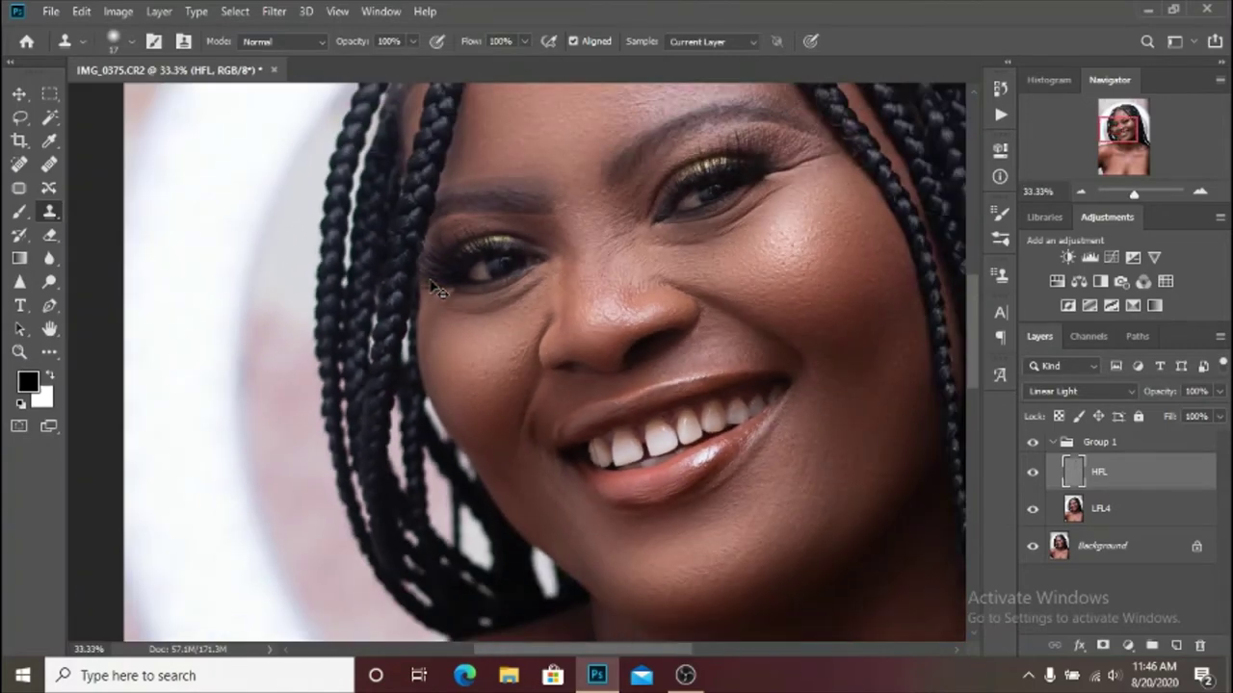
scroll(434, 287, "down", 3, "alt")
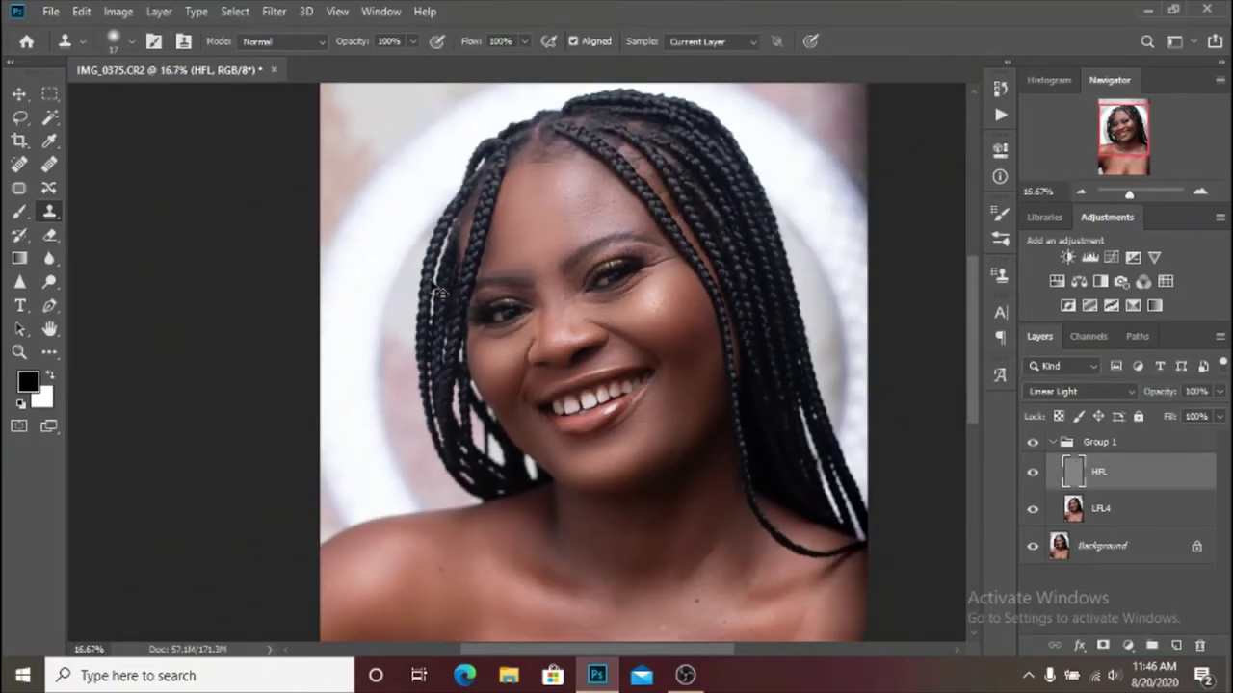
scroll(433, 287, "down", 1, "alt")
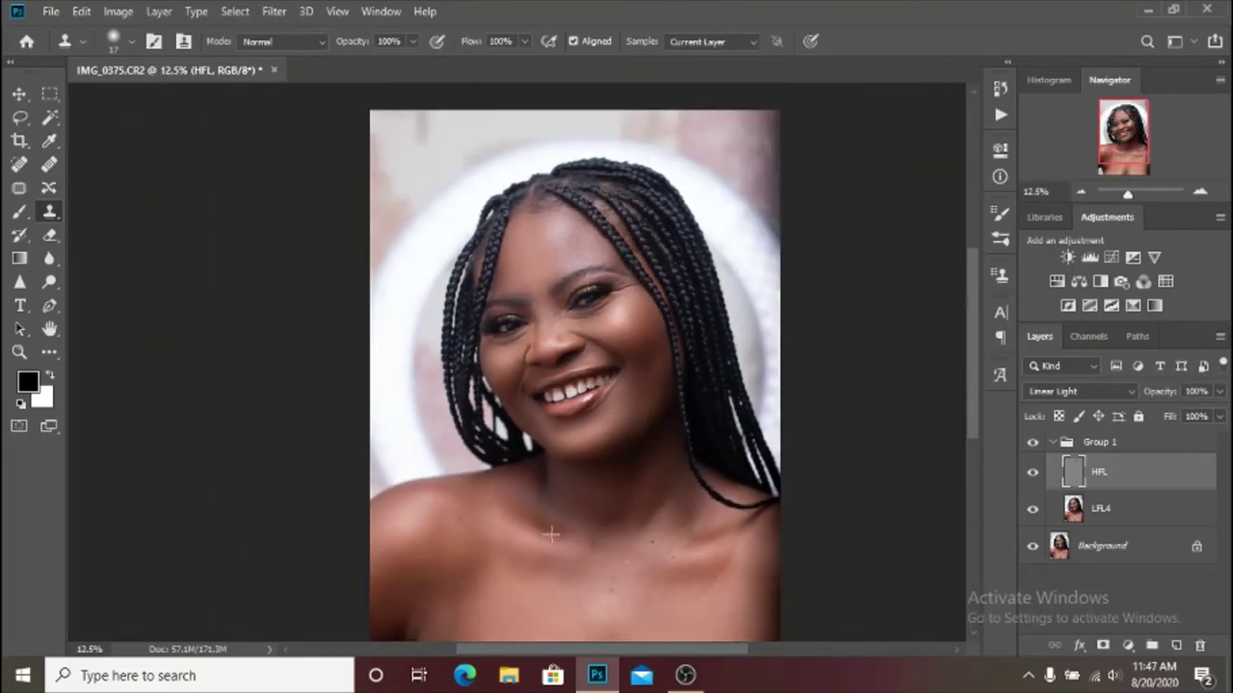
scroll(551, 535, "down", 3)
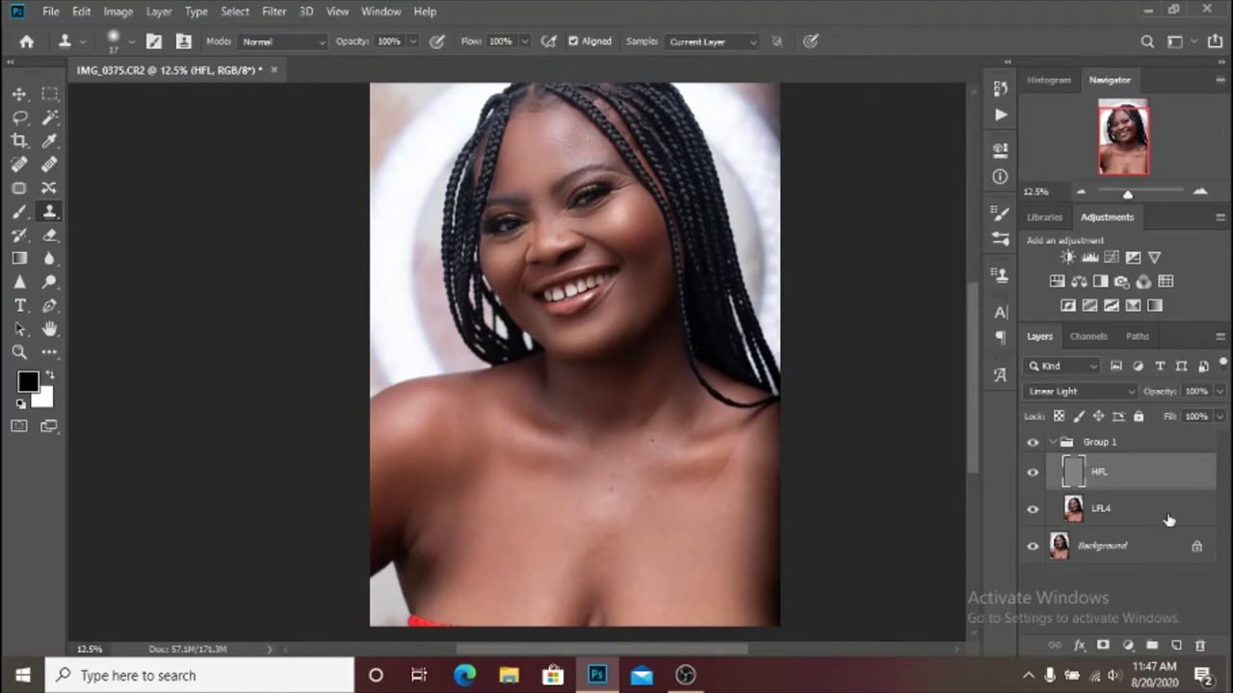
left_click(1168, 520)
left_click(19, 117)
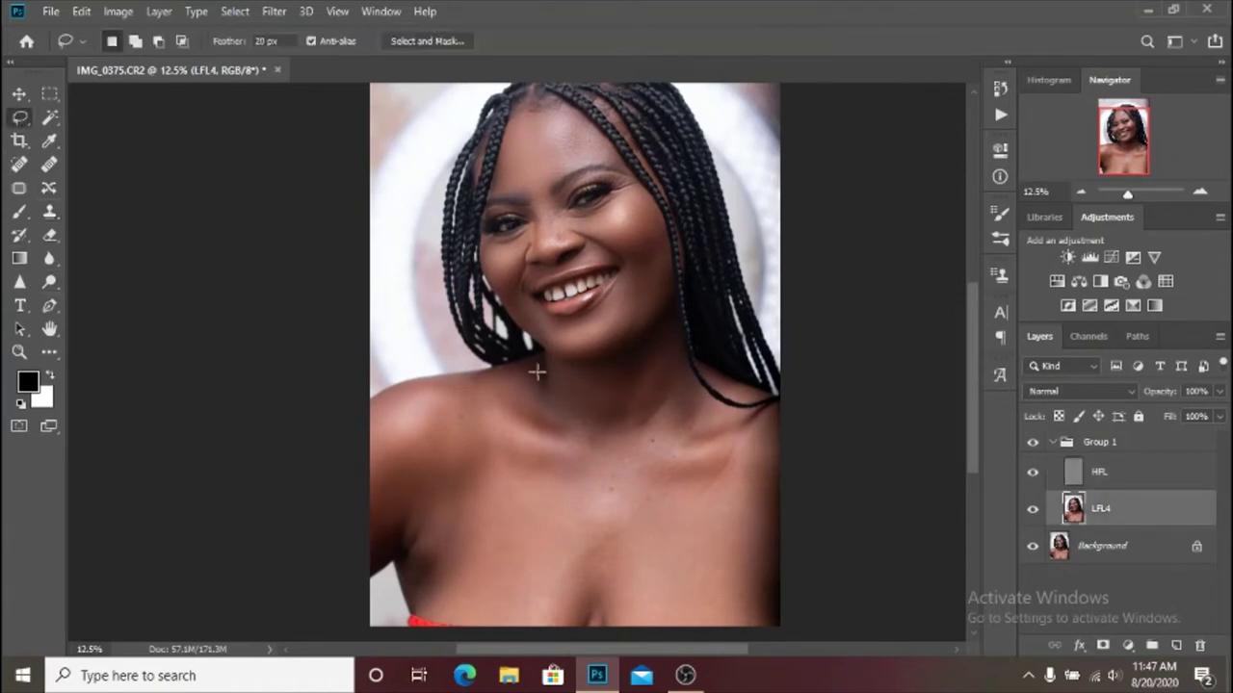
Lasso the neck skin below the chin on the low-frequency layer LFL4 with a 20 px feather.
scroll(674, 541, "up", 1, "alt")
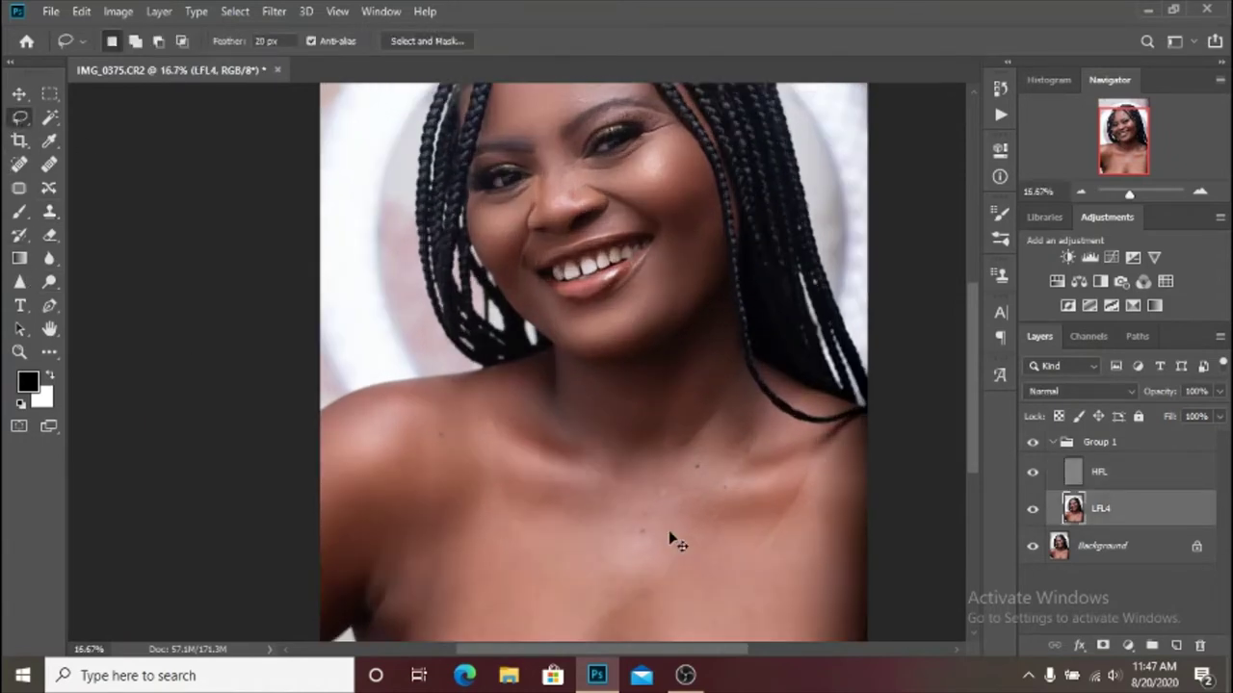
scroll(645, 508, "up", 2, "alt")
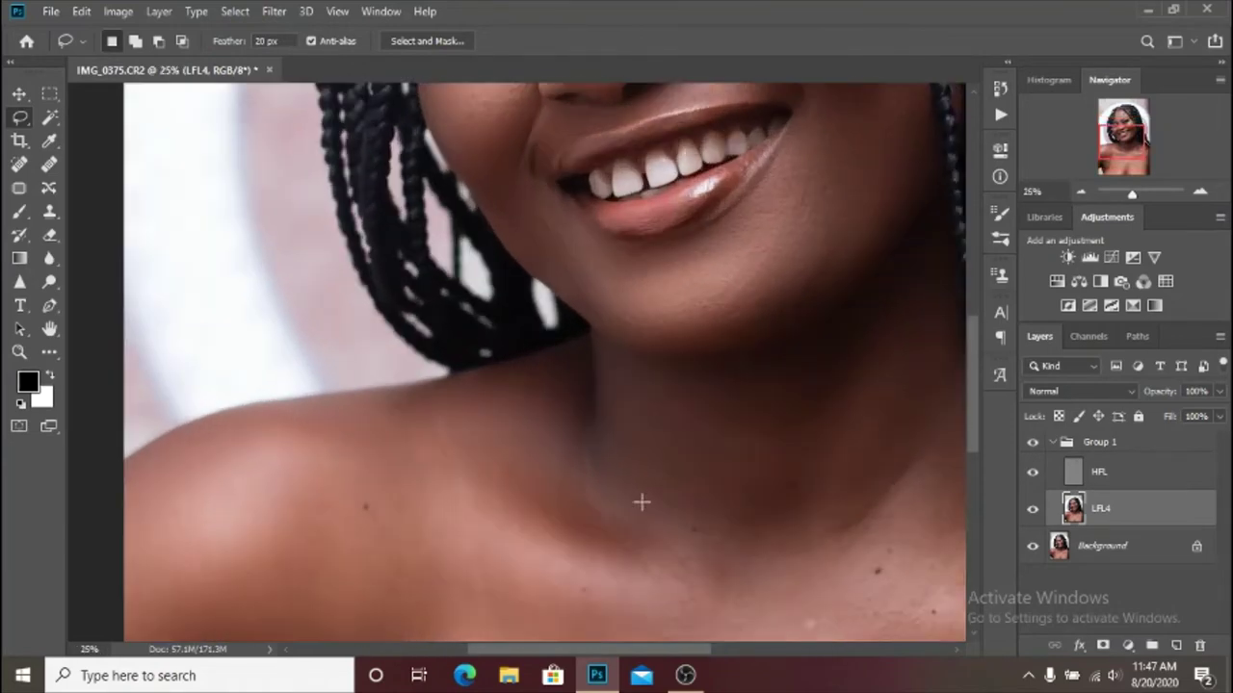
left_click_drag(745, 563, 543, 445)
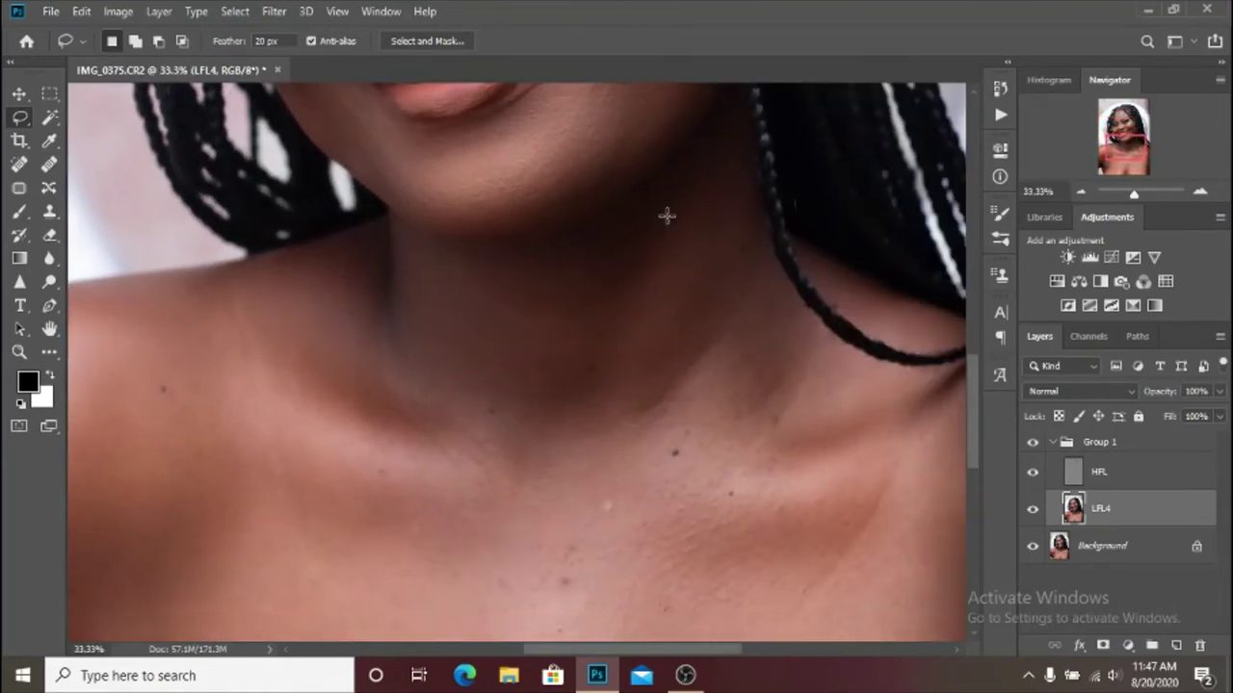
mouse_move(713, 136)
left_mouse_down()
mouse_move(612, 236)
mouse_move(473, 274)
mouse_move(401, 244)
left_mouse_up()
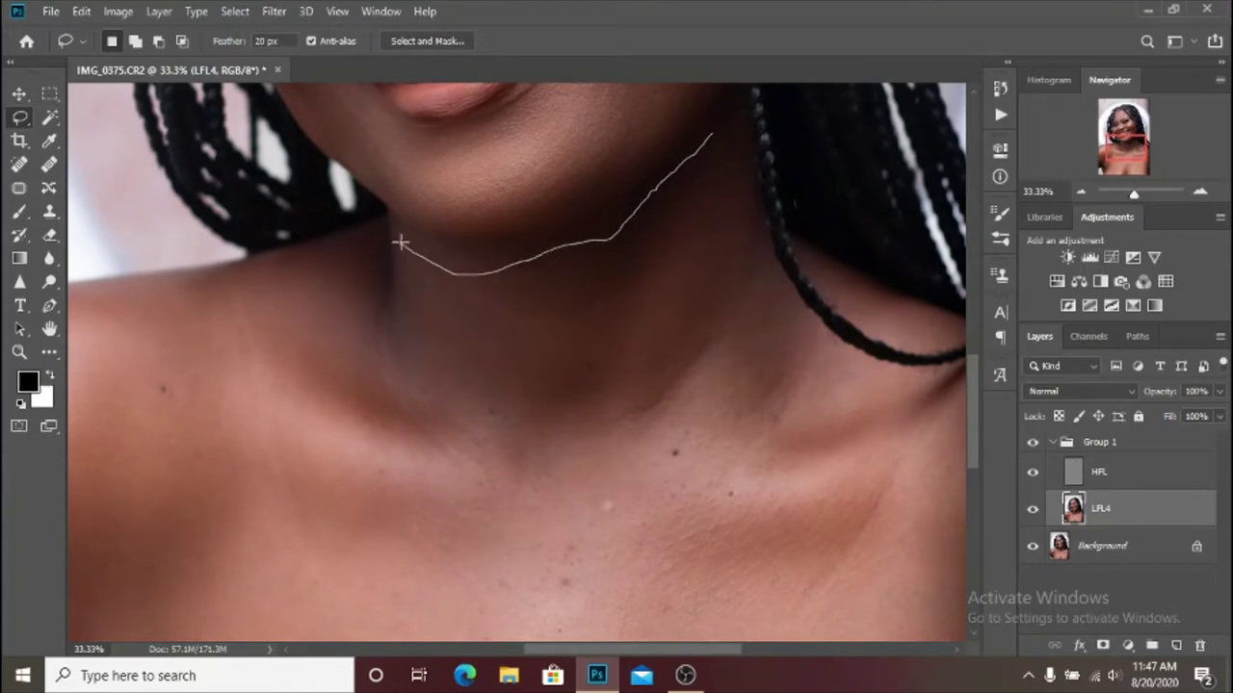
mouse_move(401, 288)
left_mouse_down()
mouse_move(401, 358)
mouse_move(537, 450)
mouse_move(748, 375)
mouse_move(748, 170)
mouse_move(724, 135)
left_mouse_up()
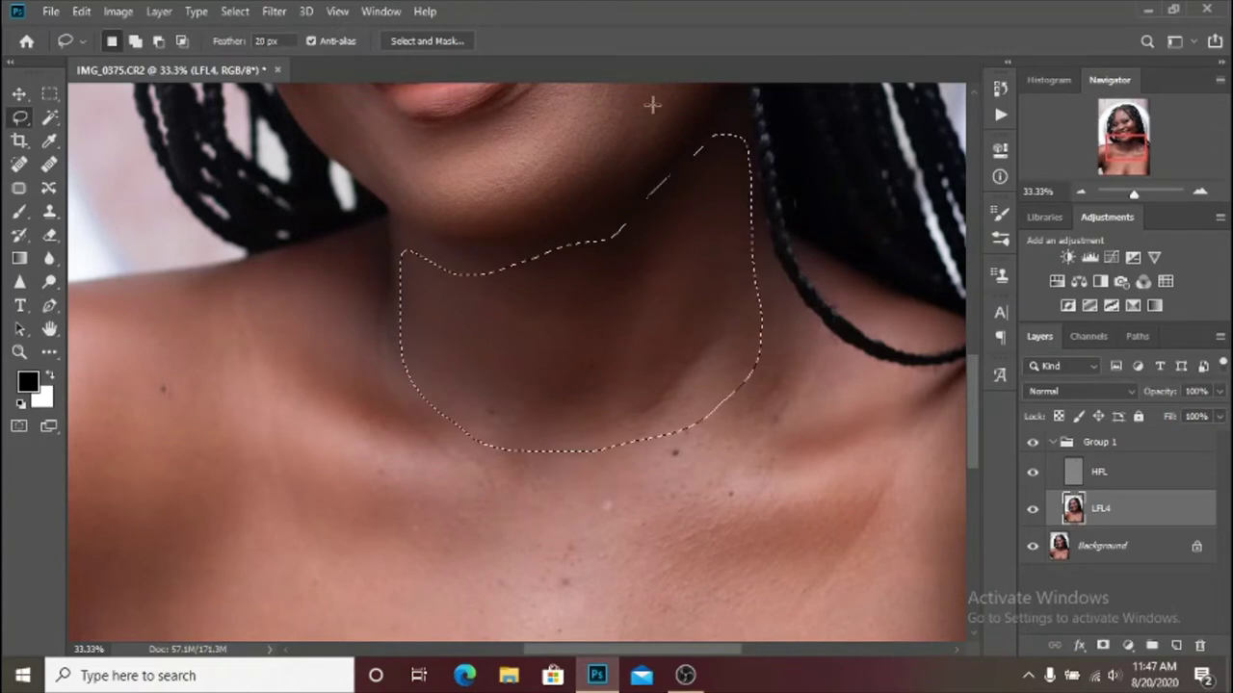
Apply a Gaussian Blur with a 40-pixel radius to the selected neck skin and clear the selection.
left_click(273, 11)
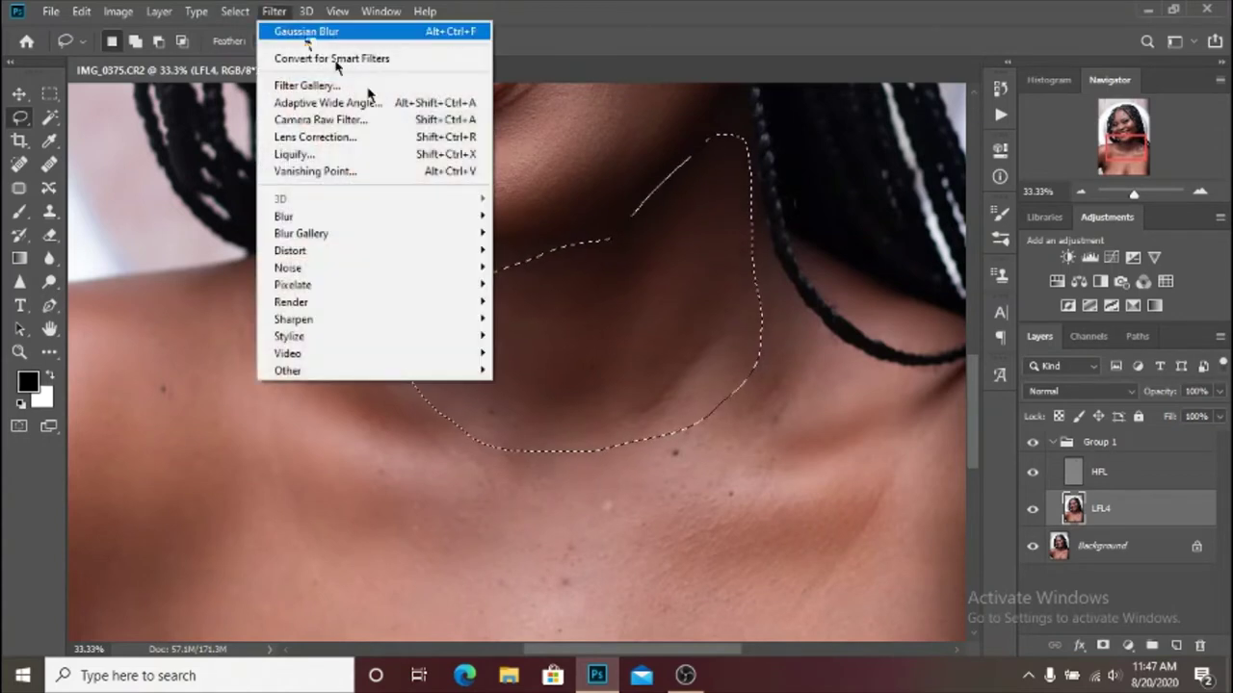
mouse_move(440, 219)
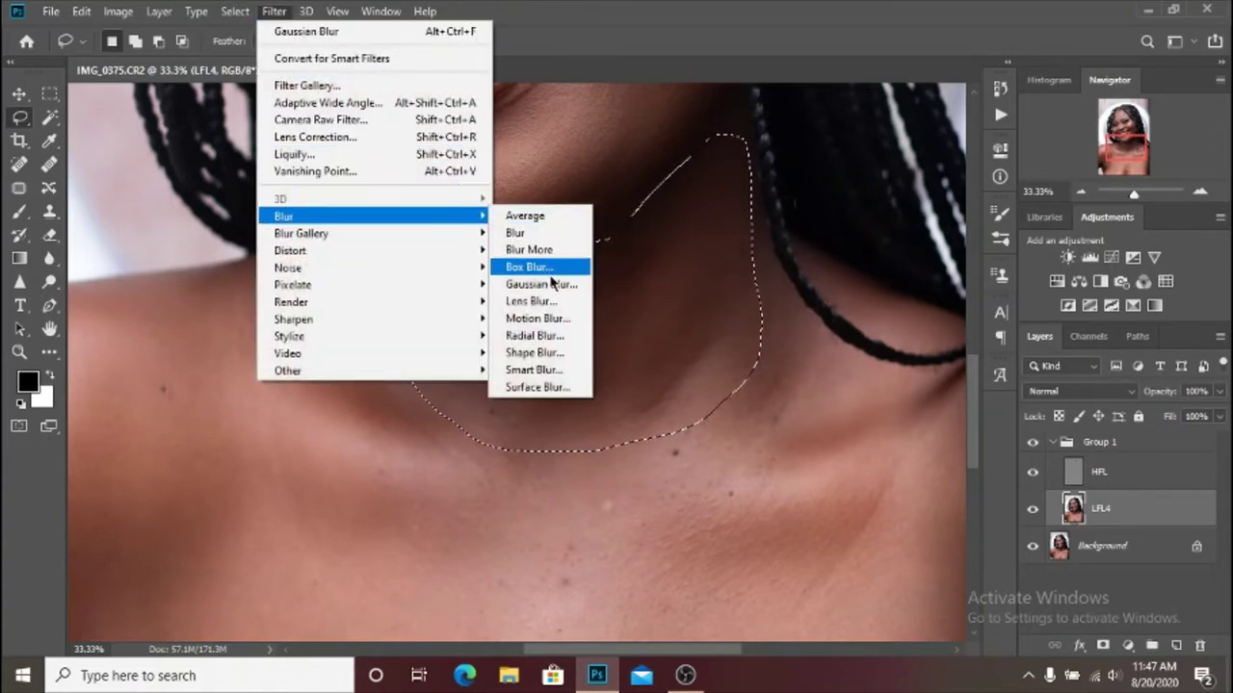
left_click(539, 284)
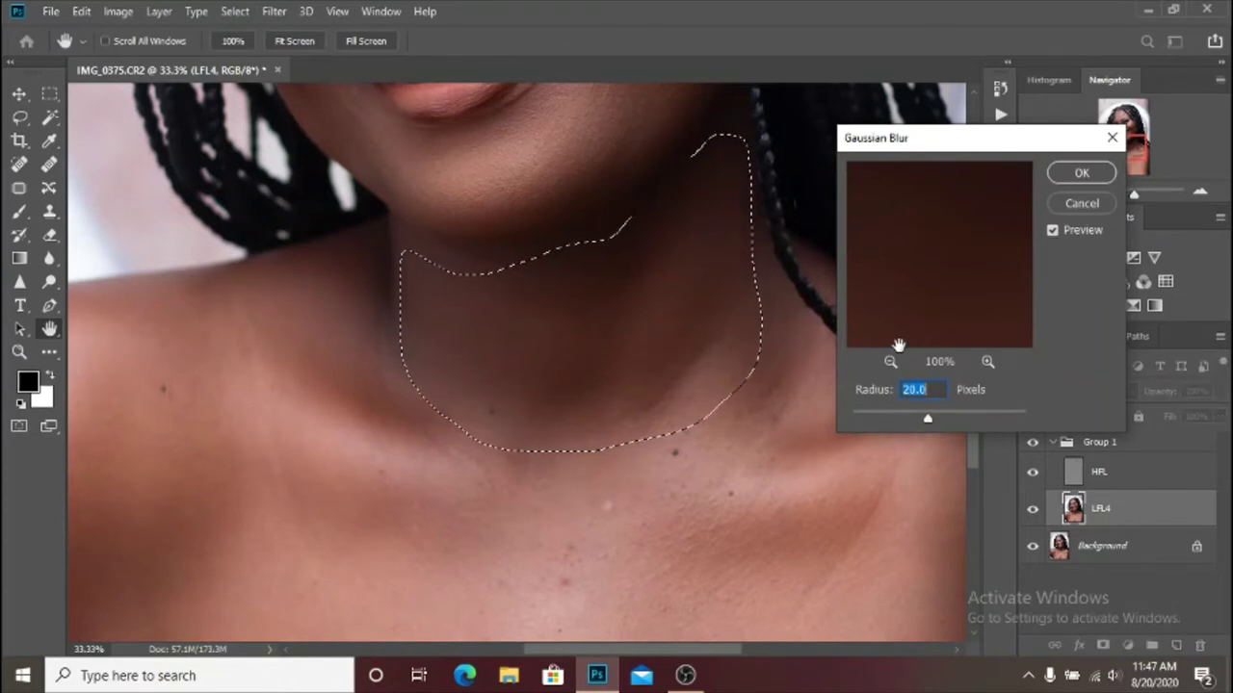
type("40")
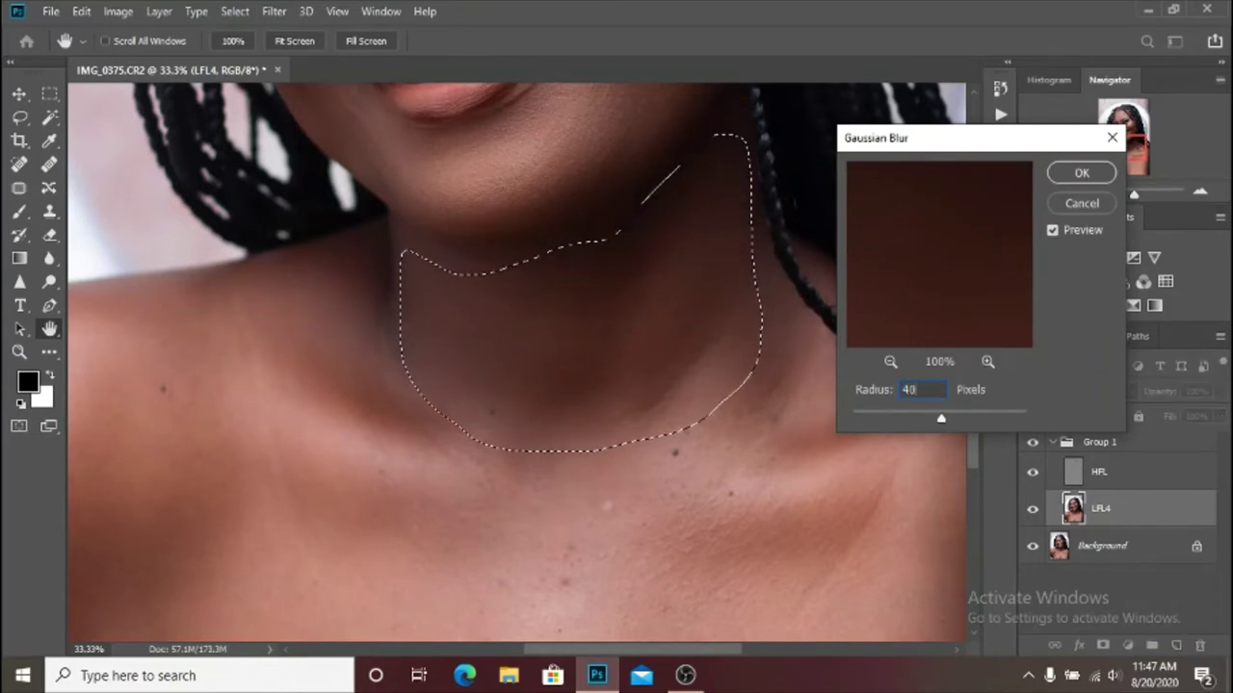
key("ctrl+minus")
key("ctrl+minus")
key("Return")
key("ctrl+d")
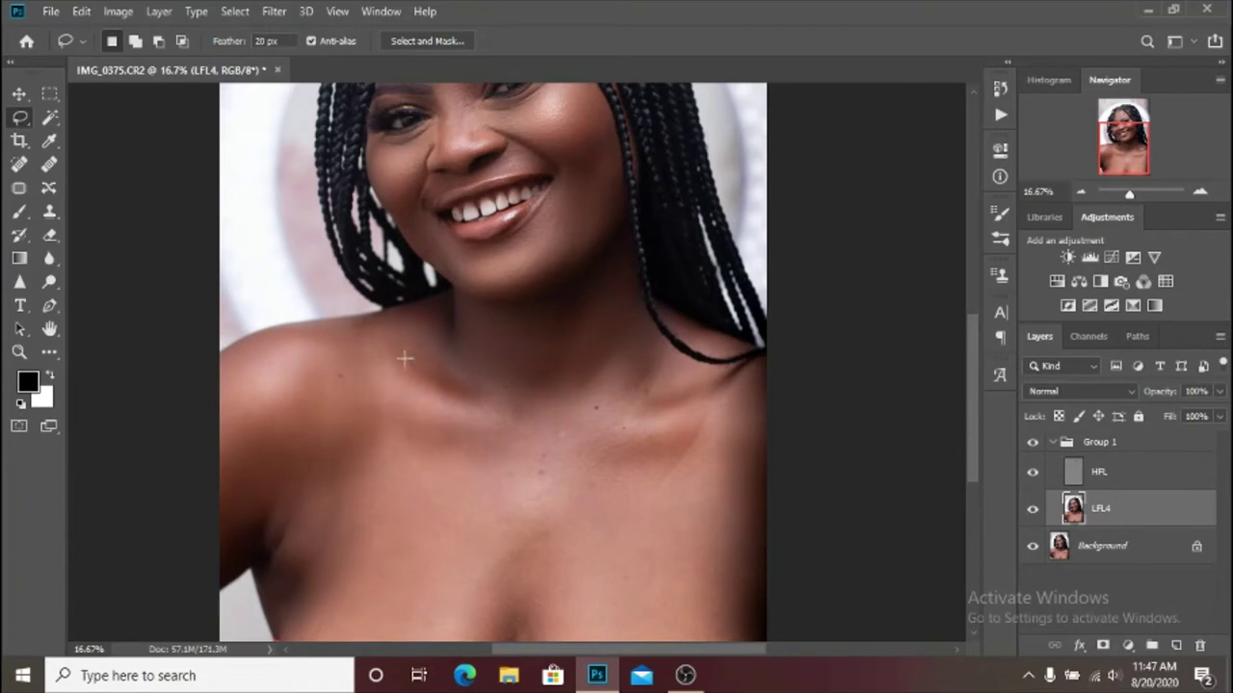
Smooth the shoulders and chest on LFL4 by blurring two large lassoed areas, one per side, and deselect.
mouse_move(411, 326)
left_mouse_down()
mouse_move(289, 341)
mouse_move(226, 376)
left_mouse_up()
mouse_move(209, 422)
left_mouse_down()
mouse_move(220, 553)
mouse_move(304, 523)
mouse_move(353, 585)
mouse_move(511, 602)
mouse_move(541, 439)
mouse_move(422, 326)
left_mouse_up()
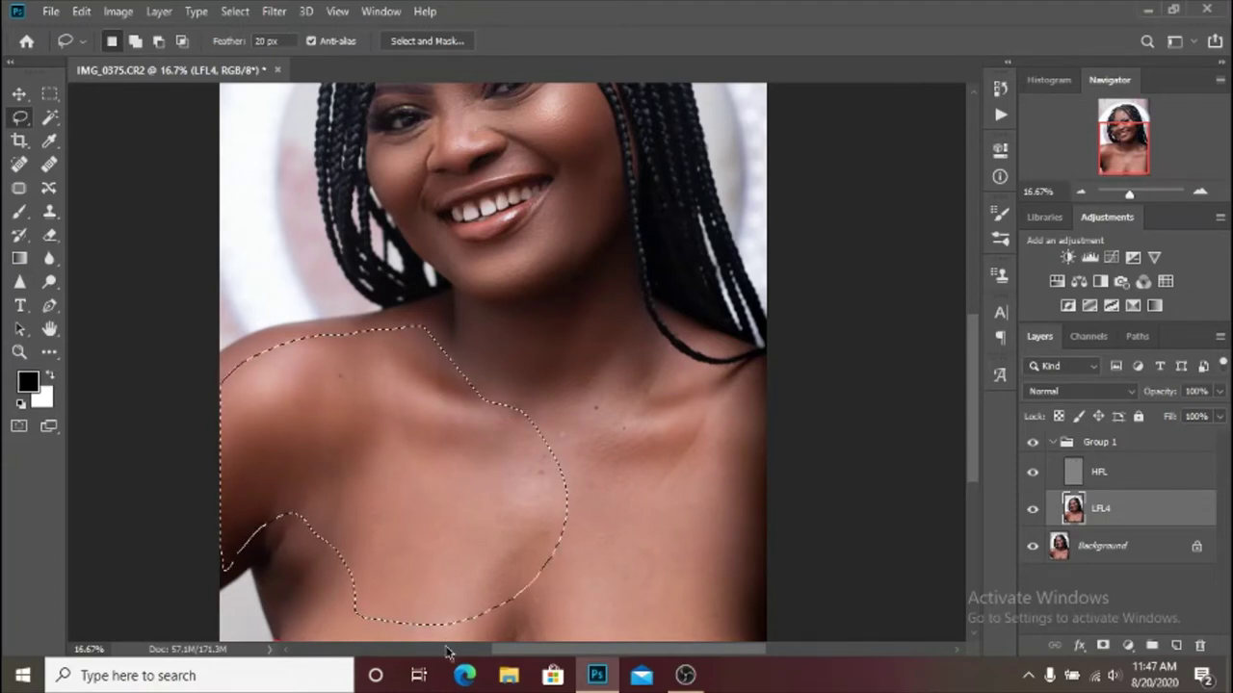
left_click(594, 557)
mouse_move(497, 398)
left_mouse_down()
mouse_move(486, 608)
mouse_move(620, 644)
left_mouse_up()
mouse_move(729, 652)
left_mouse_down()
mouse_move(777, 464)
mouse_move(762, 405)
mouse_move(652, 359)
mouse_move(627, 318)
left_mouse_up()
key("ctrl+d")
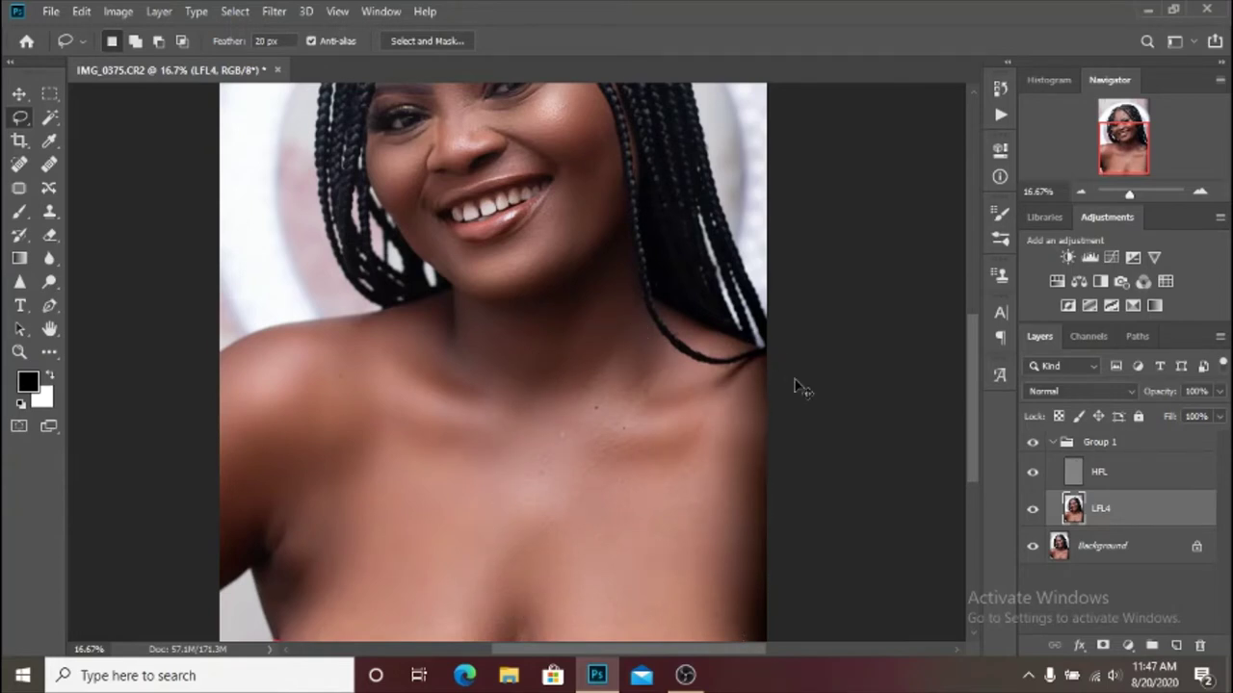
Inspect the blurred neck, shoulder and chest skin up close and in the wider portrait.
scroll(795, 386, "down", 3)
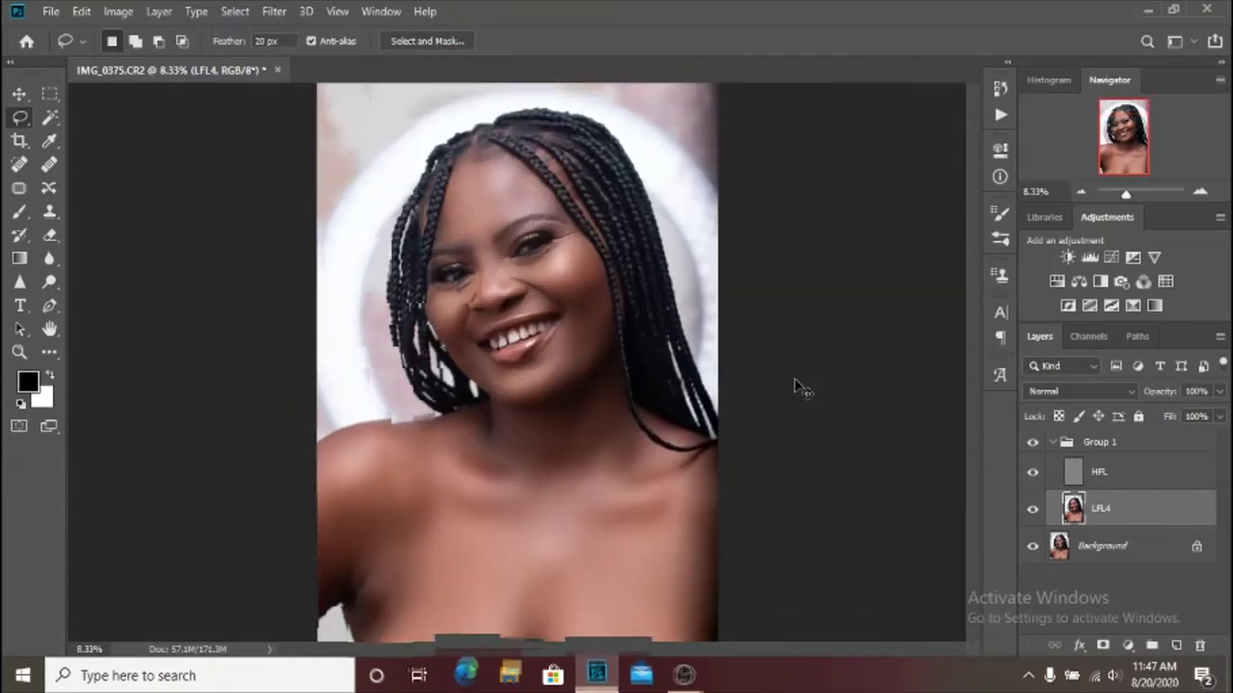
scroll(796, 385, "up", 3)
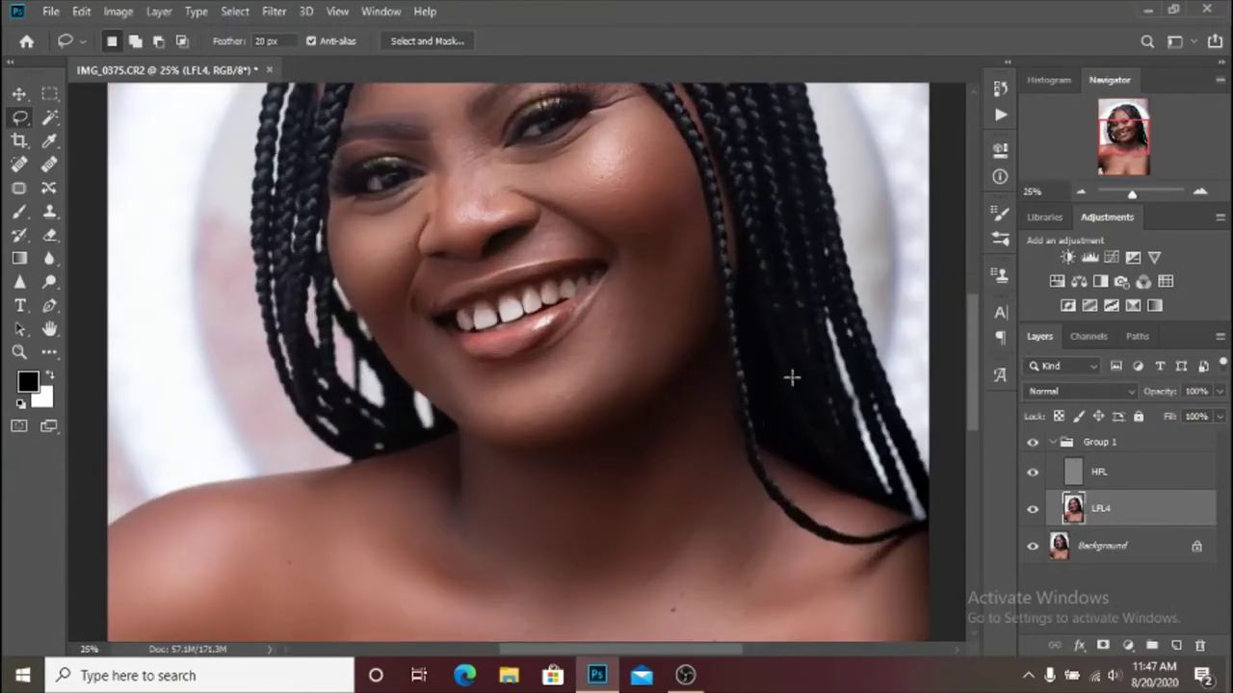
scroll(792, 378, "down", 4)
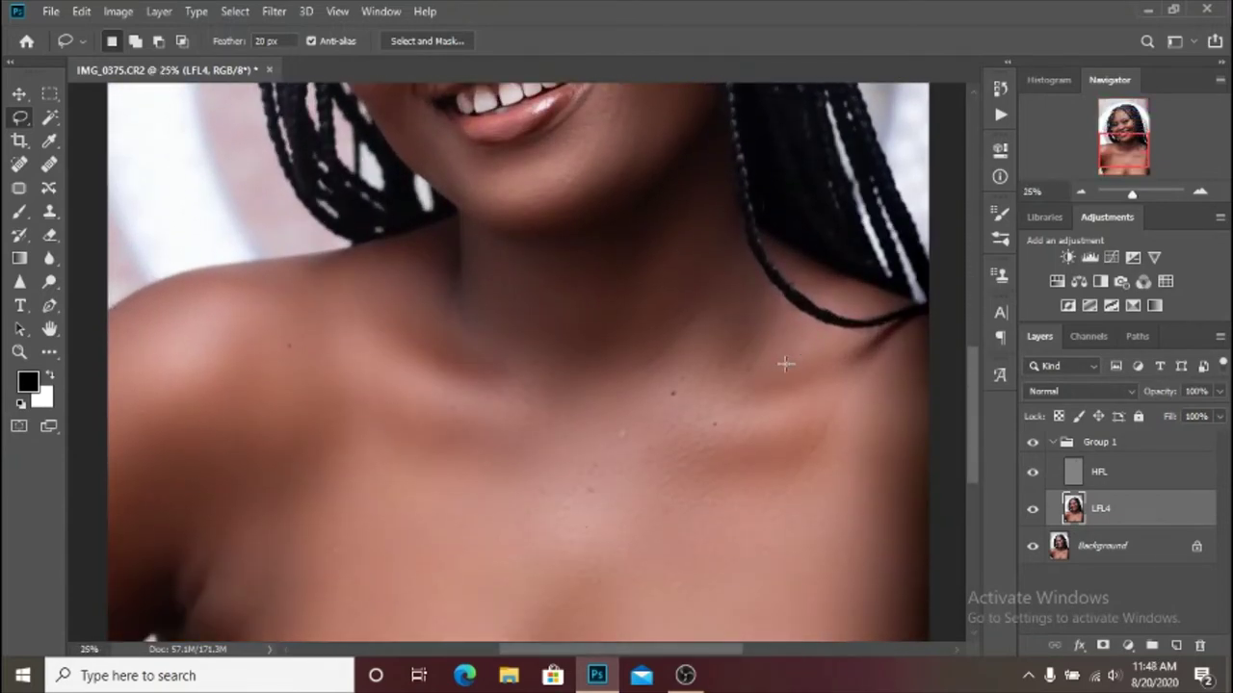
scroll(786, 363, "down", 2)
scroll(785, 363, "up", 4)
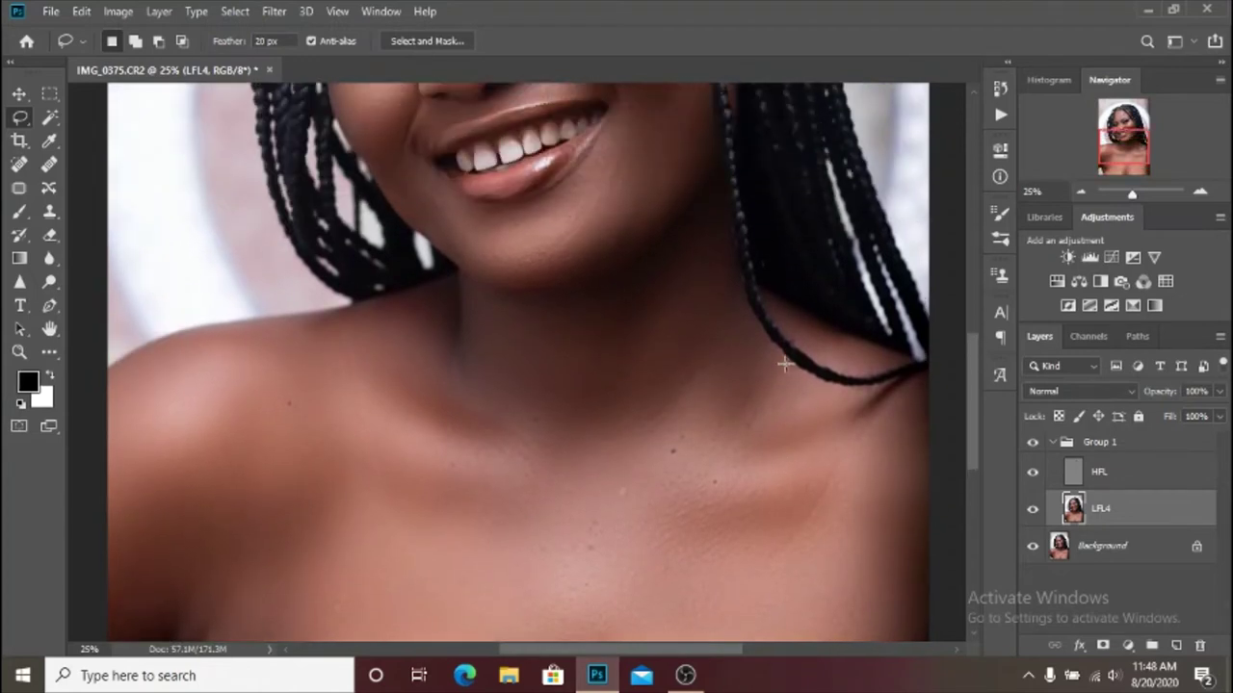
scroll(786, 363, "down", 2)
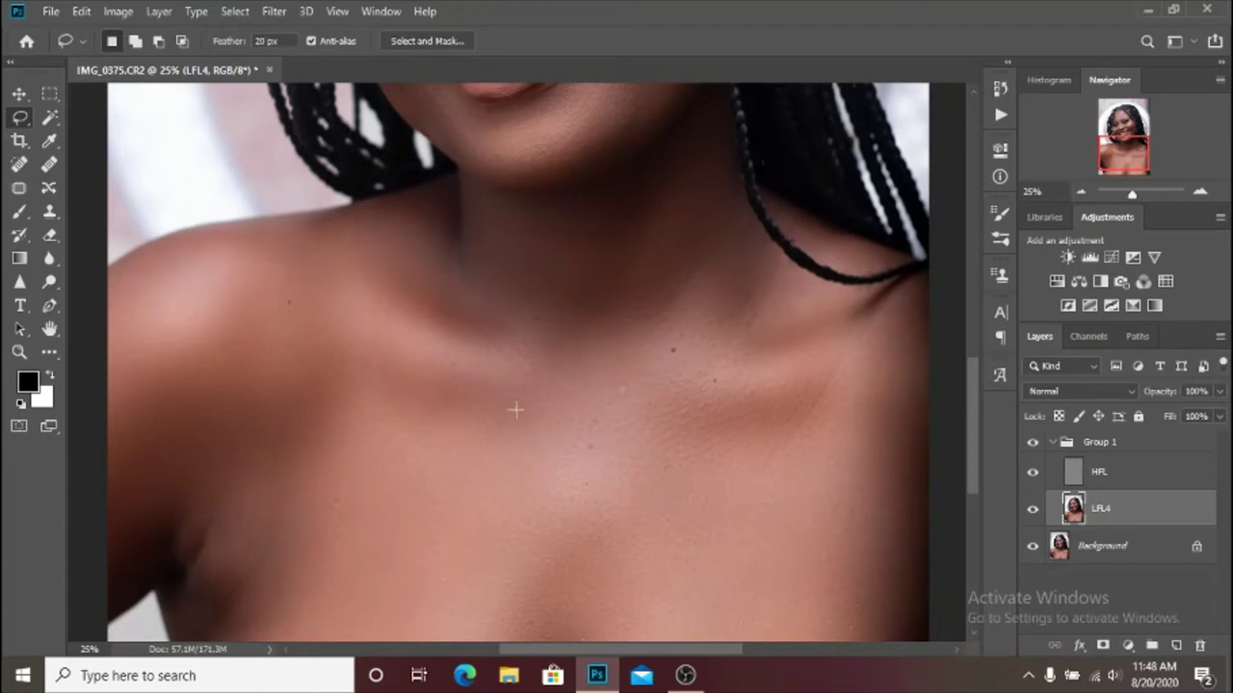
scroll(518, 416, "down", 2)
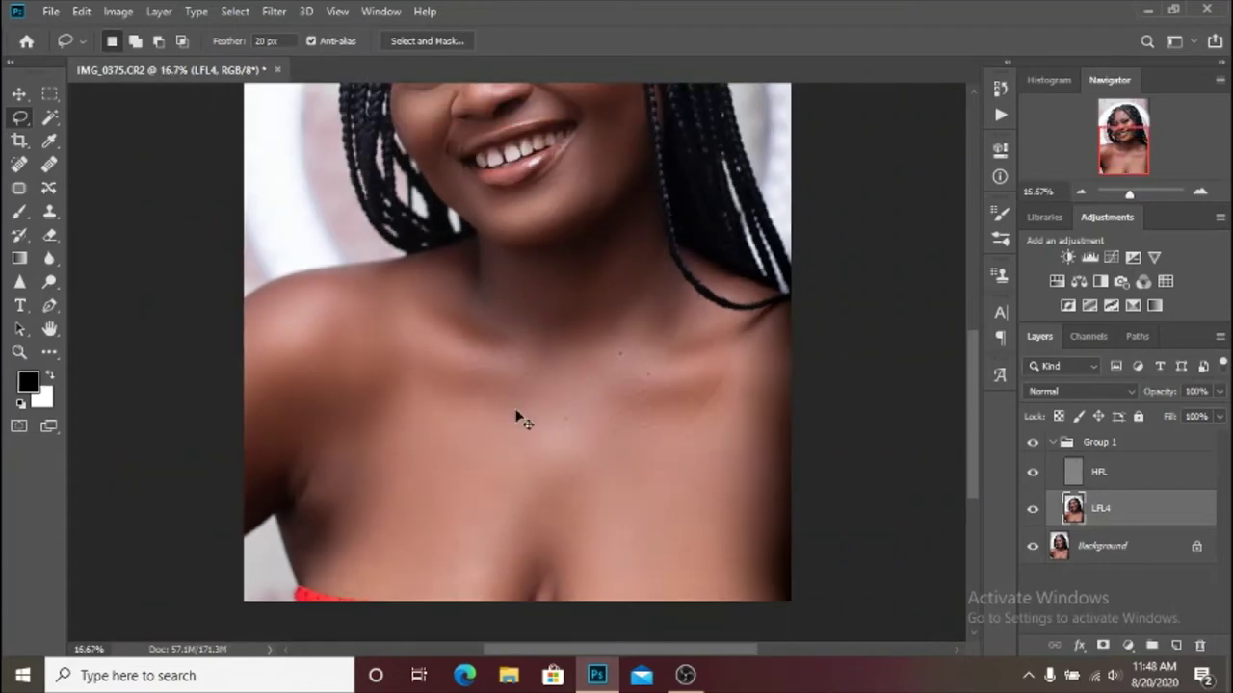
scroll(517, 416, "up", 3)
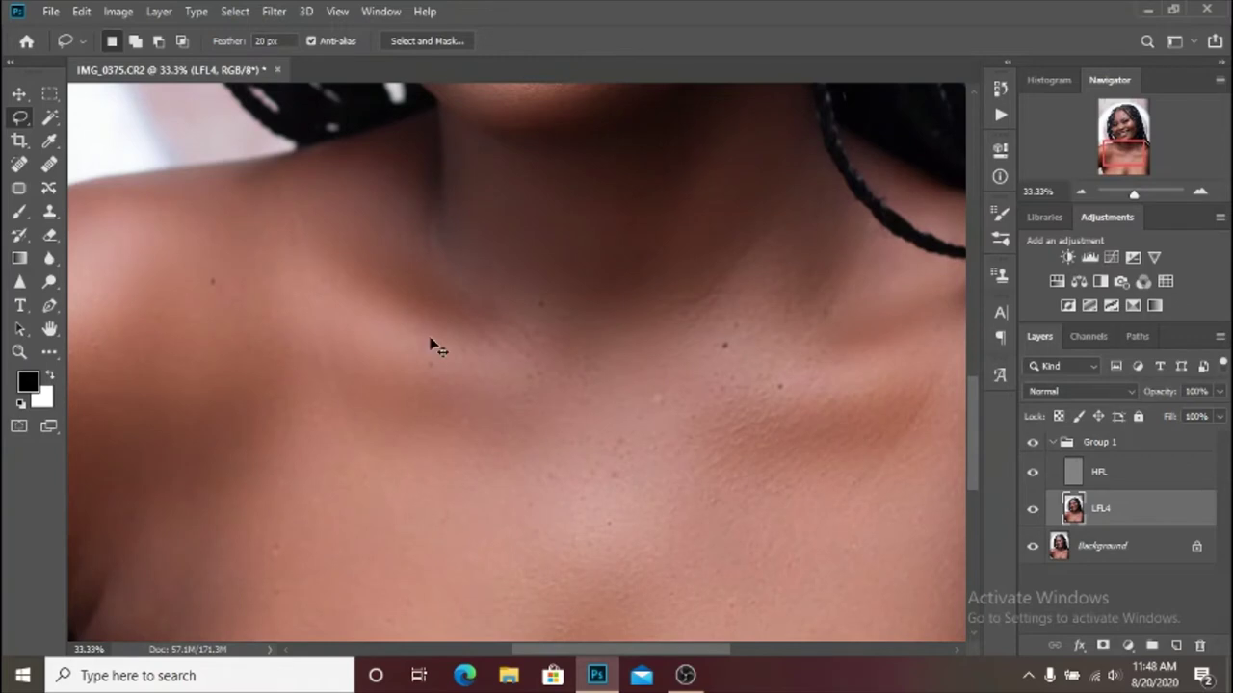
scroll(430, 344, "down", 2)
scroll(481, 366, "up", 4)
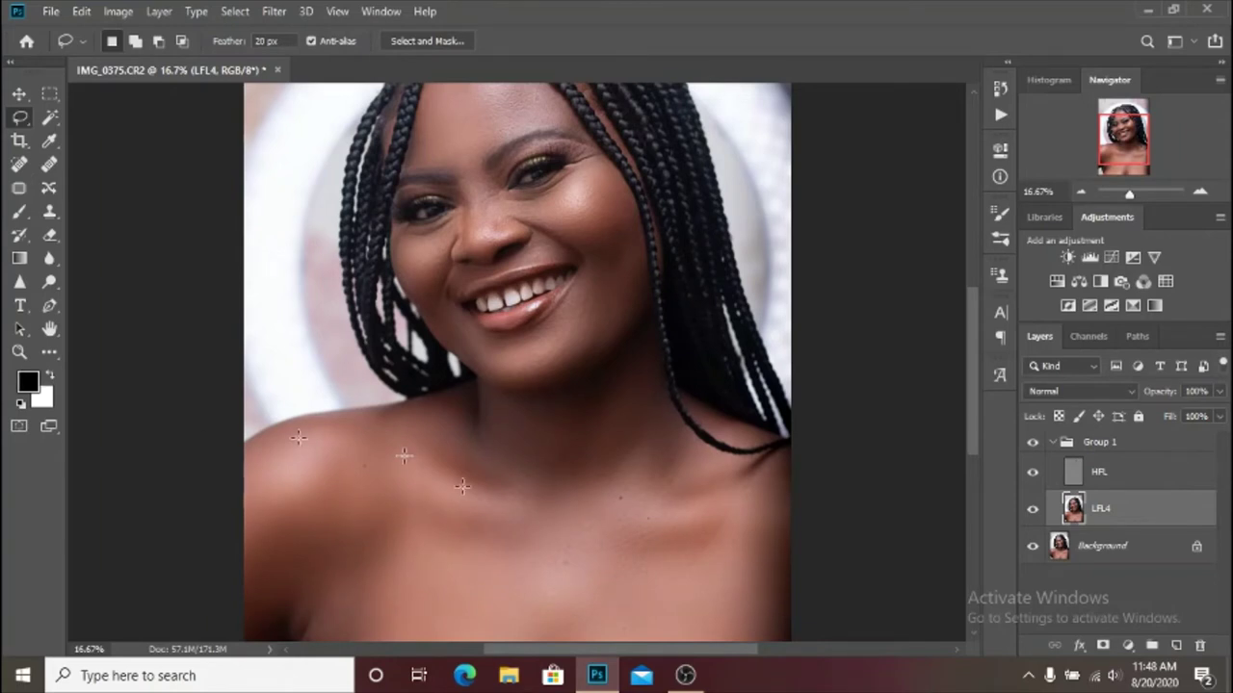
Revert the document history to the last Clone Stamp state before the neck, shoulder and chest blurs.
left_click(999, 89)
scroll(870, 191, "up", 5)
scroll(857, 170, "down", 2)
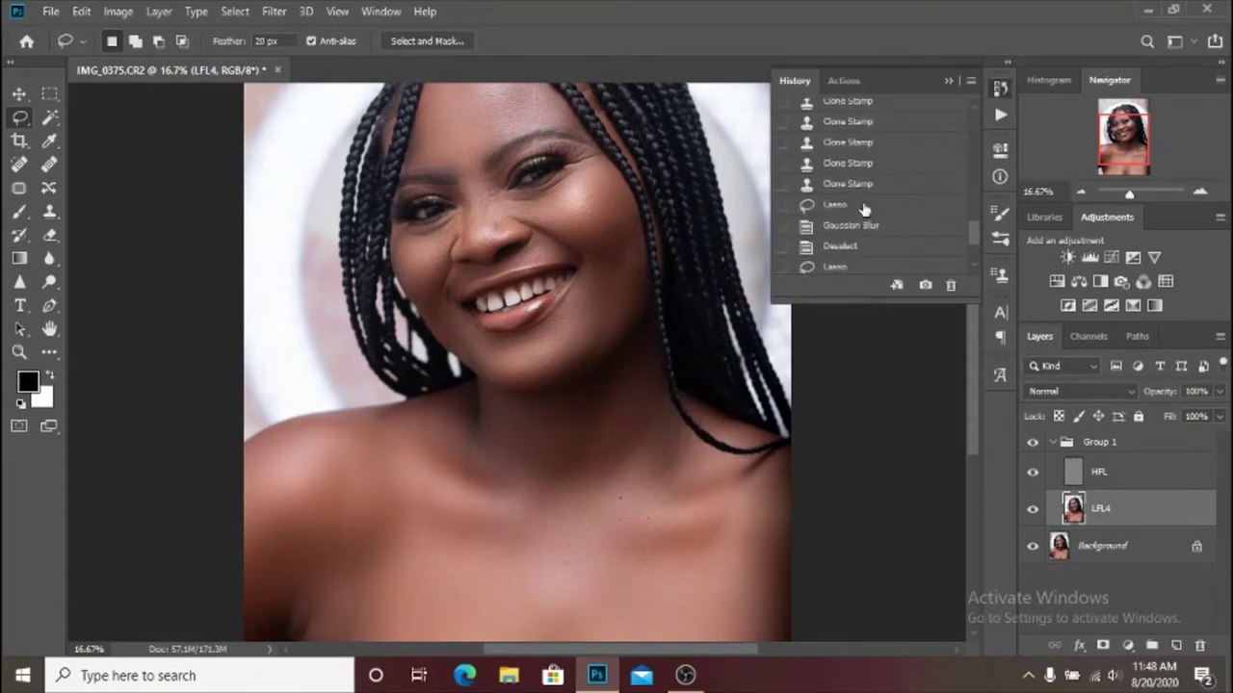
left_click(864, 206)
left_click(862, 189)
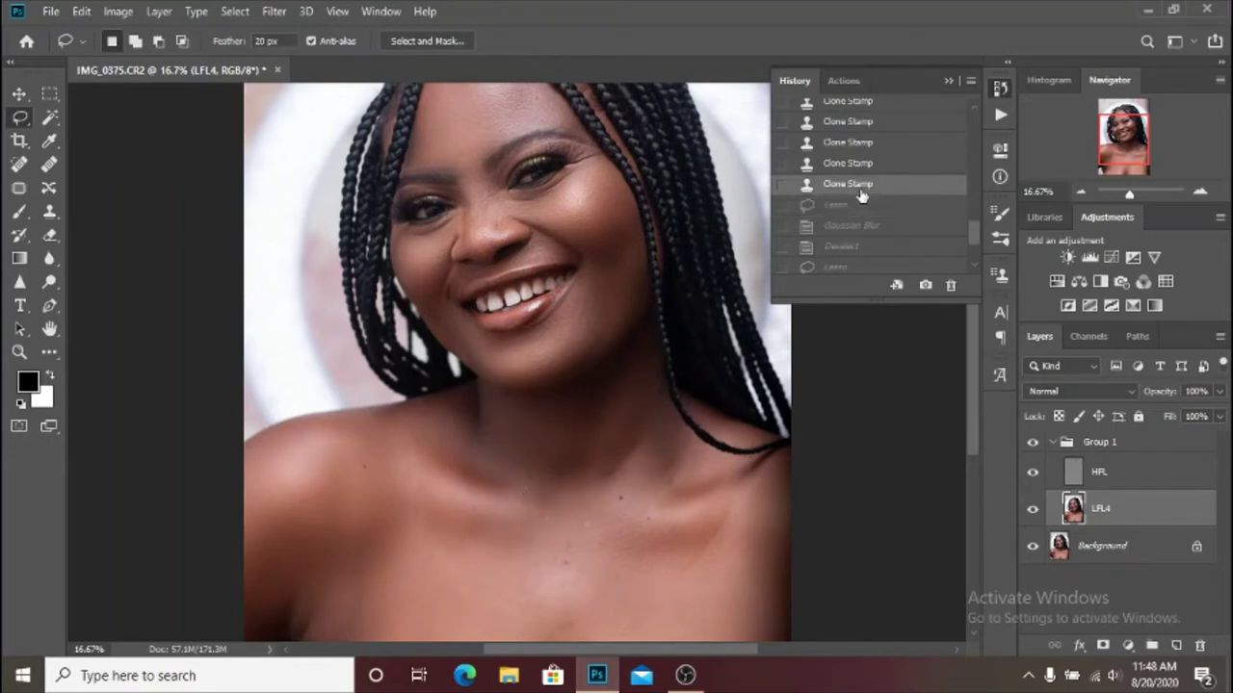
left_click(947, 81)
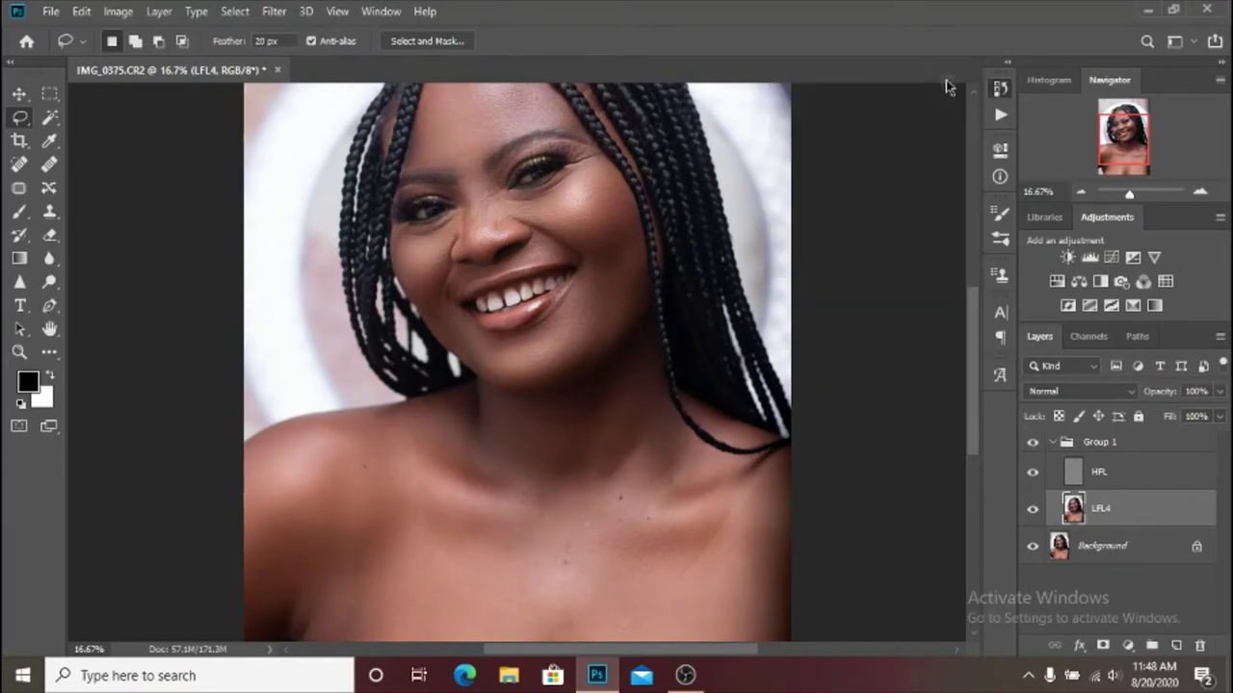
Collapse Group 1 and merge it with the Background into a single layer.
left_click(1053, 442)
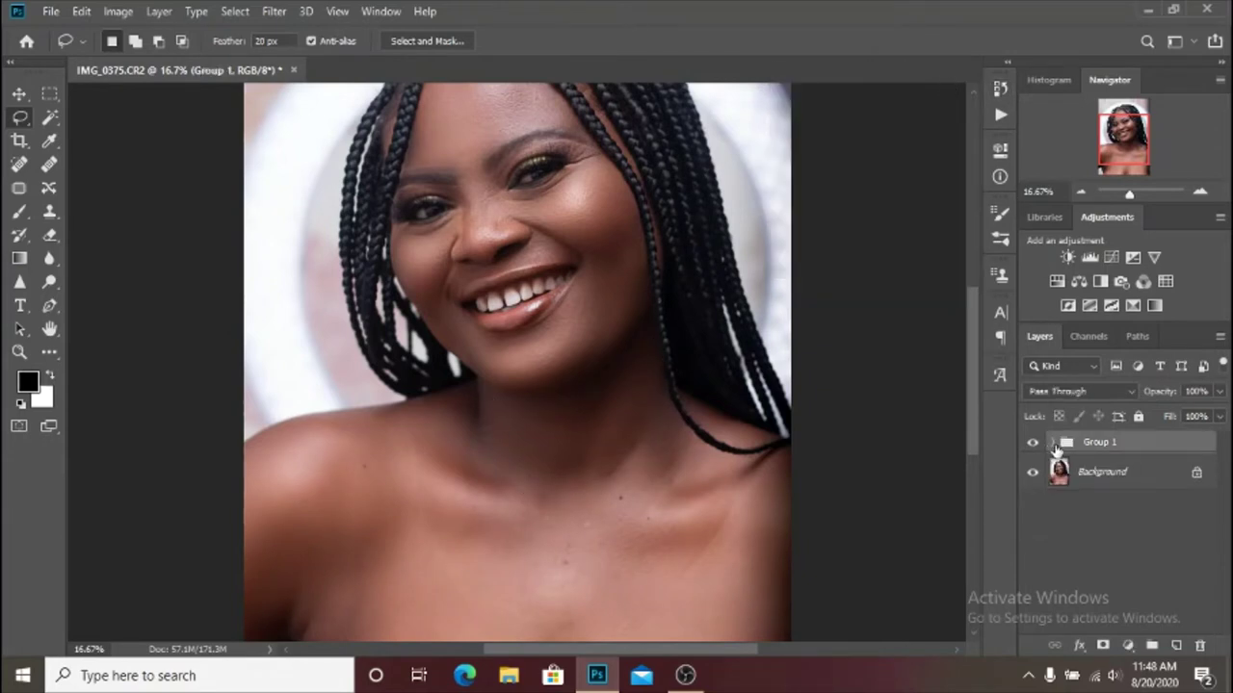
key("ctrl+minus")
key("ctrl+minus")
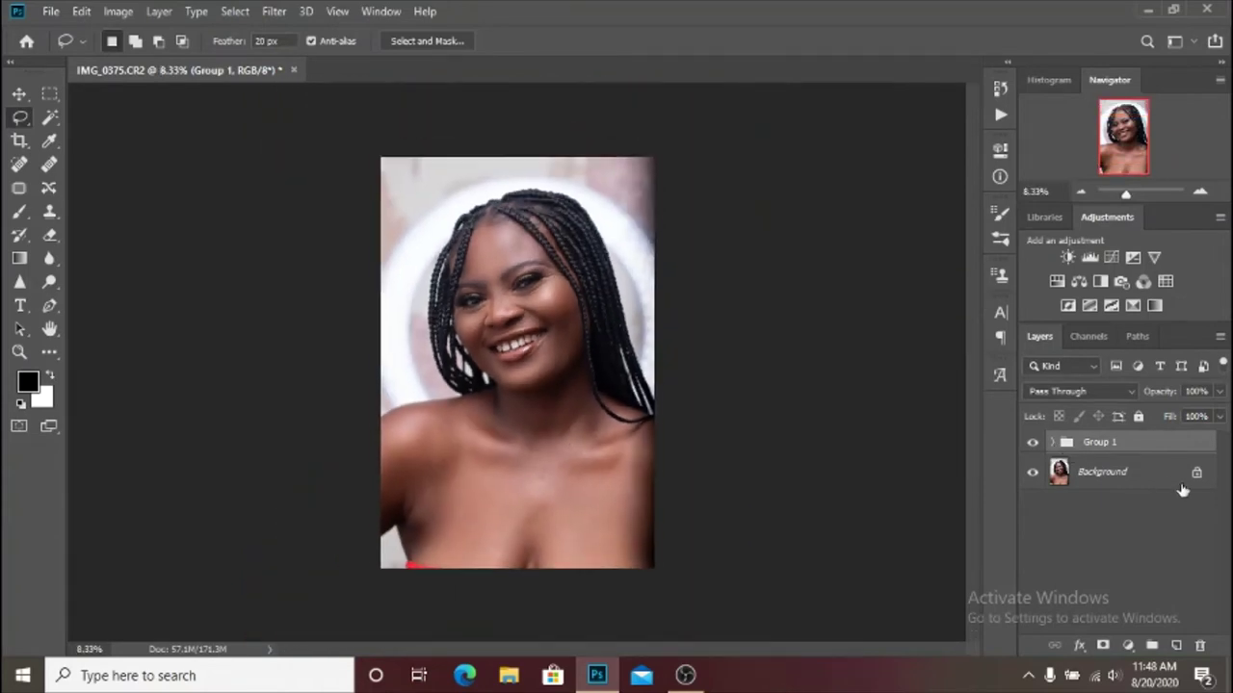
left_click(1162, 482, "ctrl")
right_click(1159, 478)
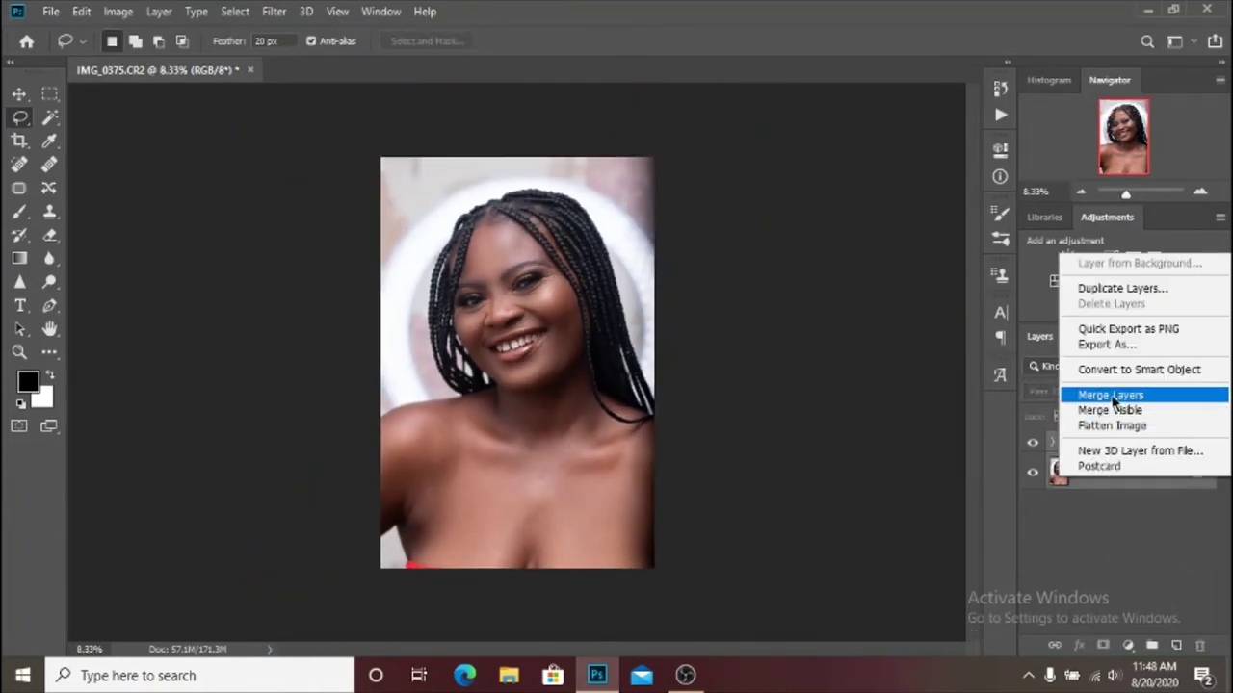
left_click(1111, 396)
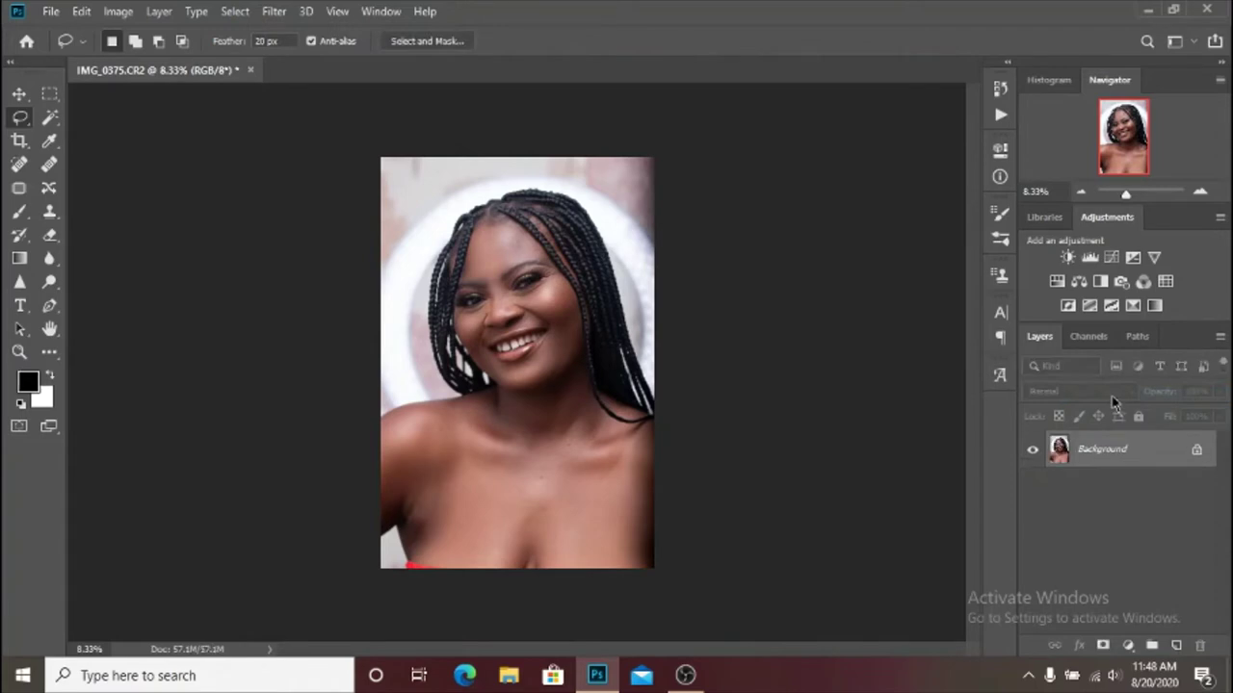
Try cropping the portrait to a 4:5 ratio and undo that crop.
key("c")
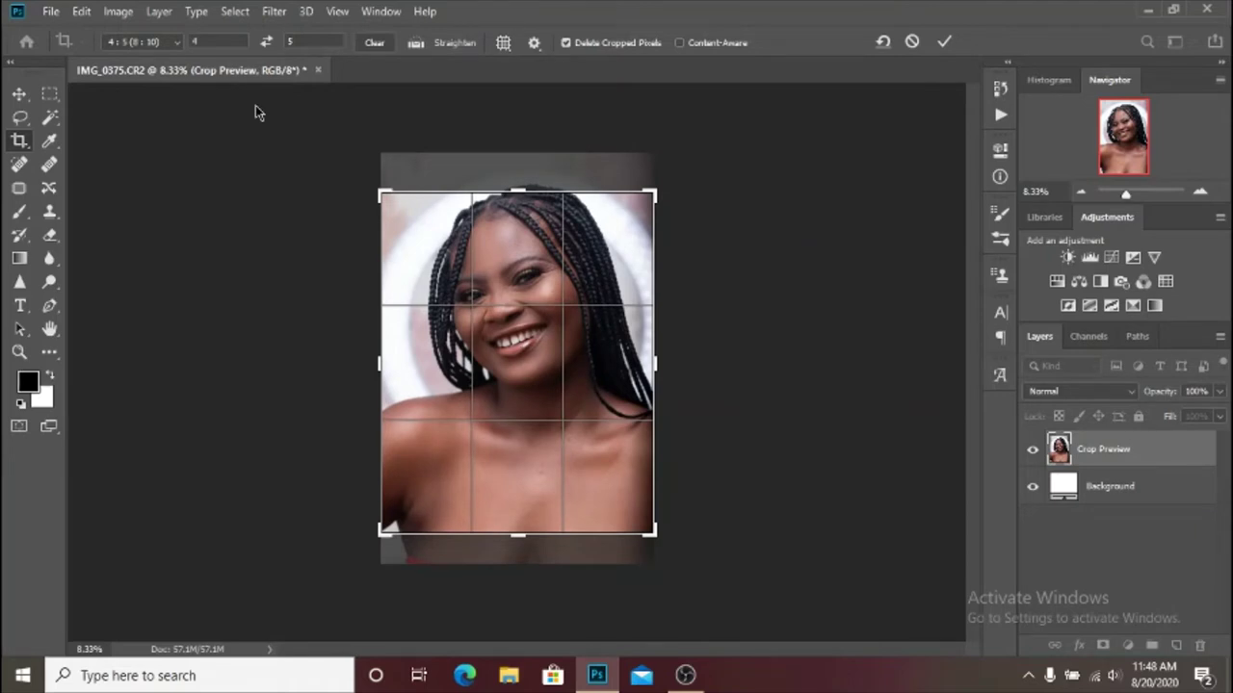
key("Return")
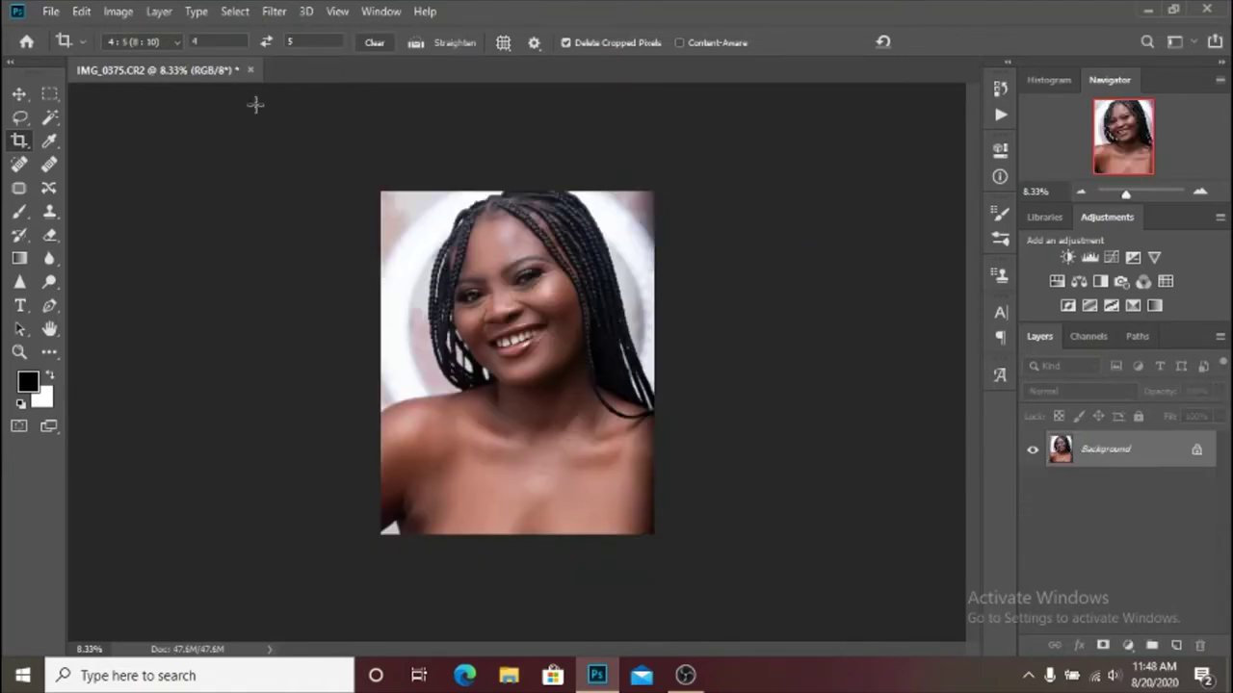
key("ctrl+z")
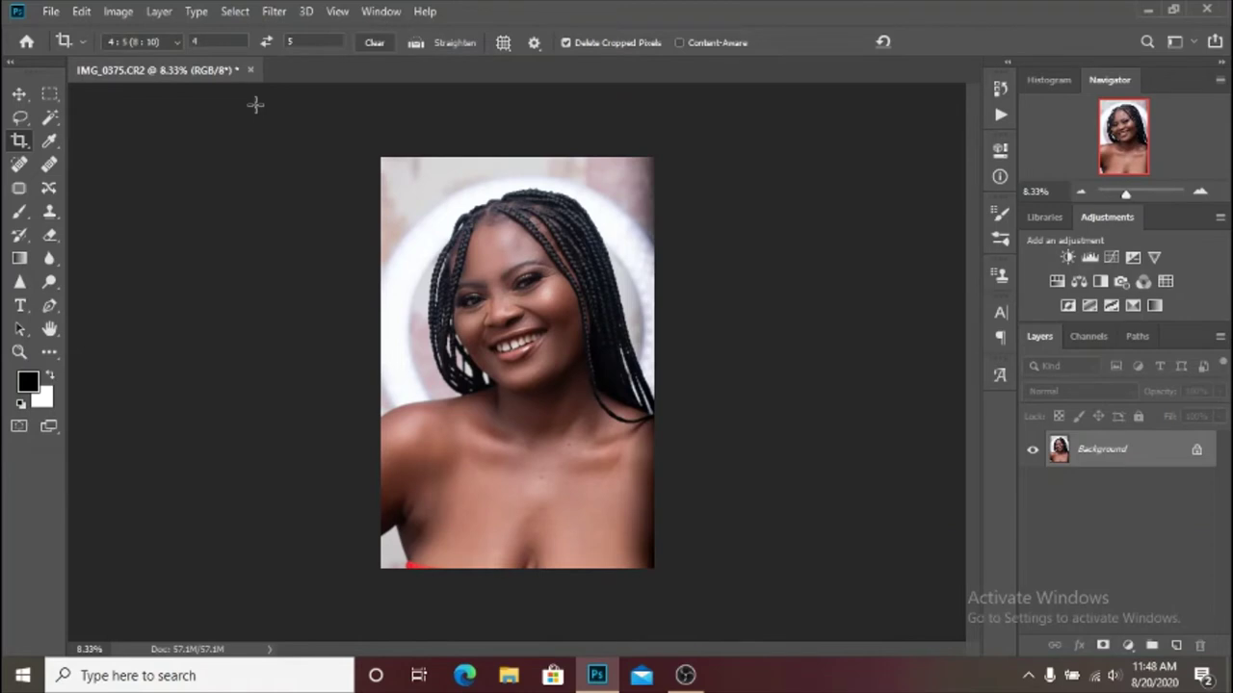
Crop the portrait to 4:5, nudging the photo slightly upward within the frame to trim more above the head.
left_click(418, 257)
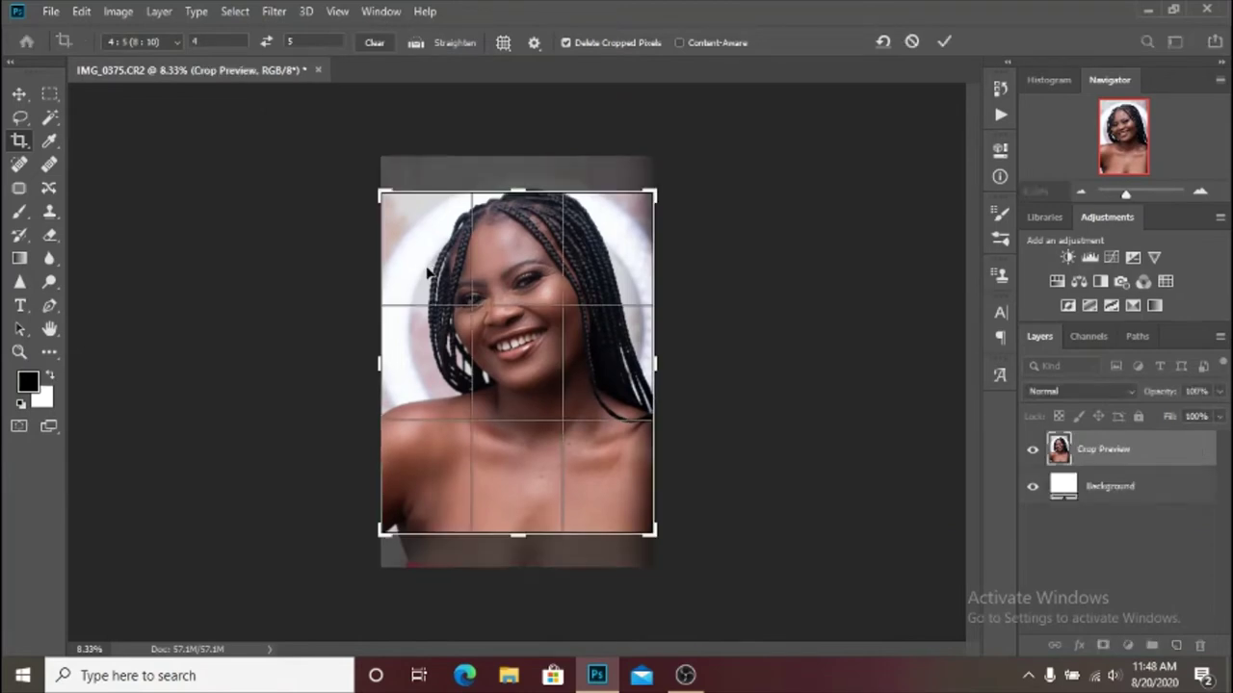
key("Up")
key("Up")
key("Up")
key("Up")
key("Up")
key("Up")
key("Up")
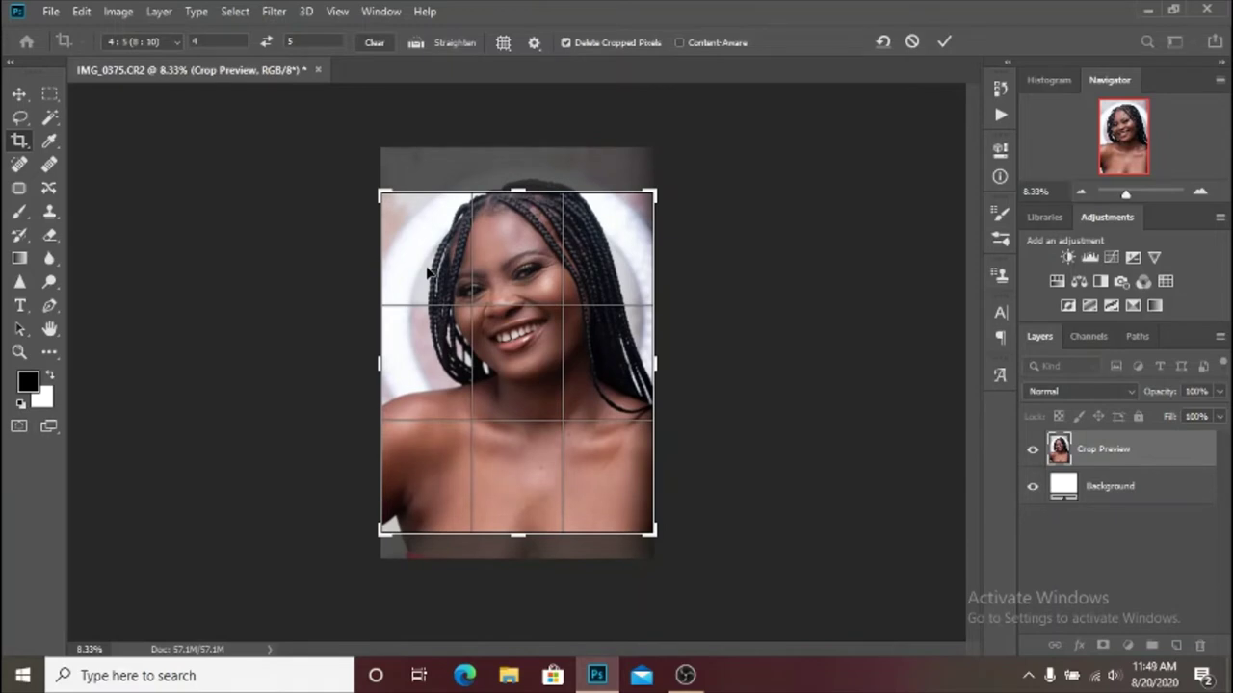
key("Return")
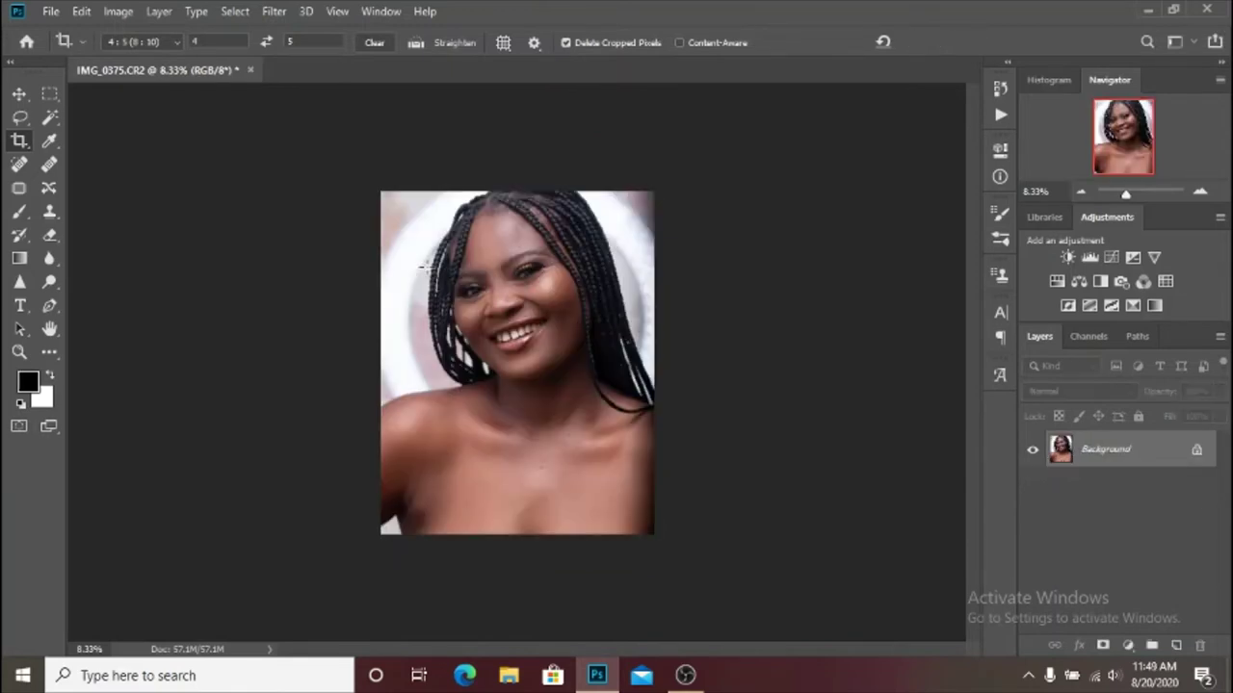
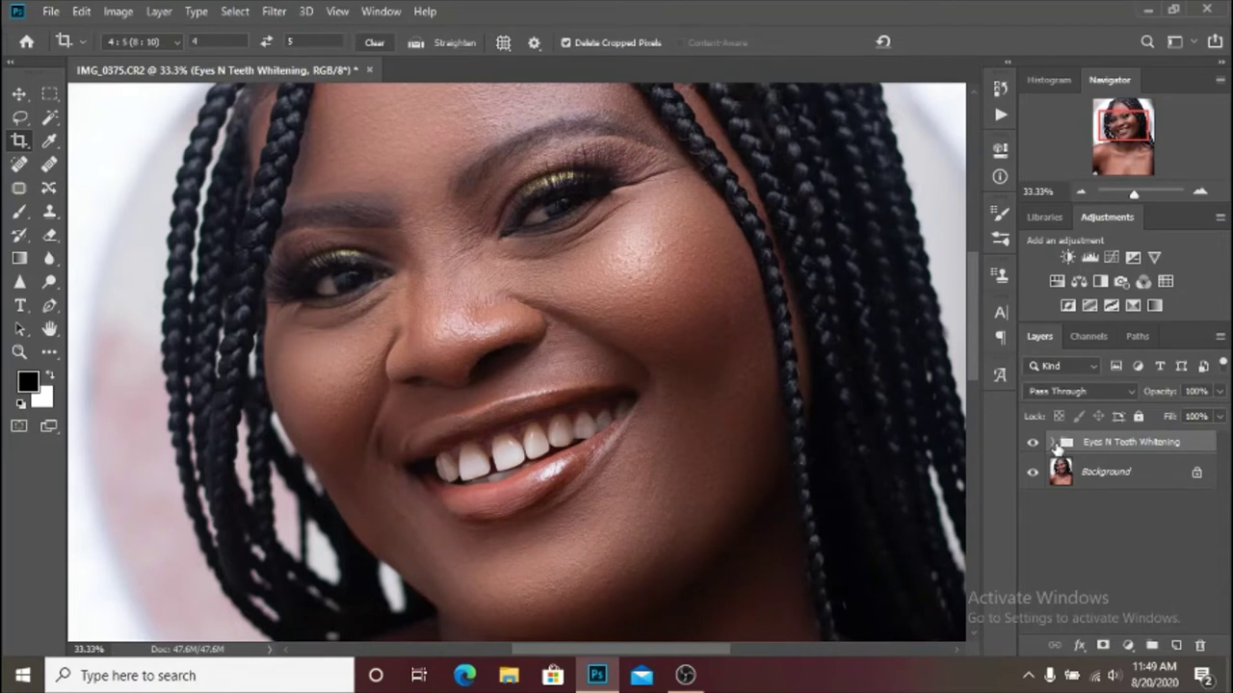
Brush white onto the Photo Filter 1 mask over the upper teeth to reveal the whitening there.
left_click(1117, 539)
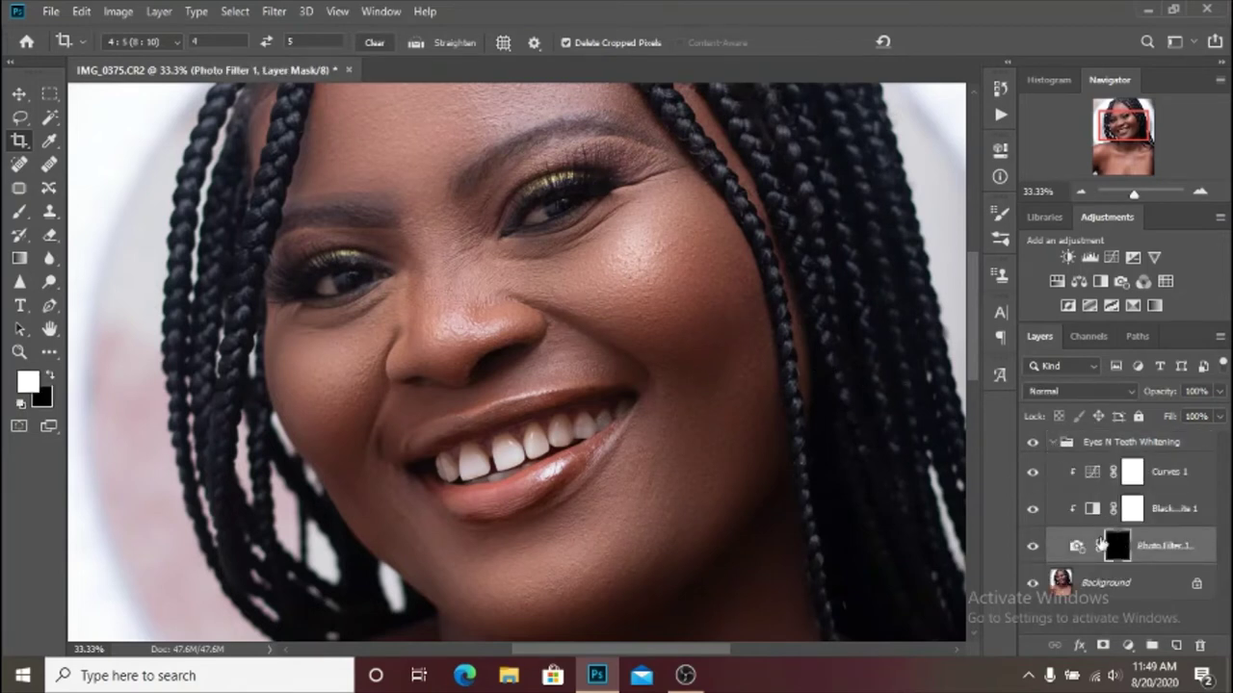
left_click(20, 211)
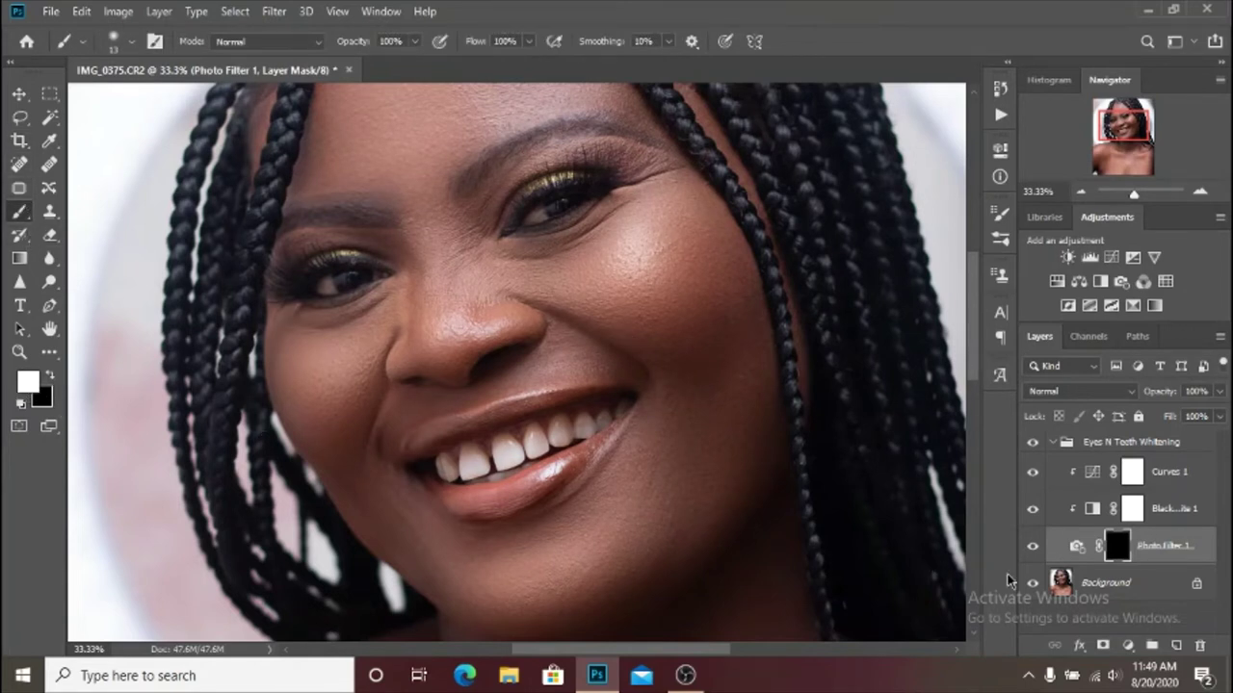
scroll(652, 475, "up", 2)
scroll(652, 475, "down", 3)
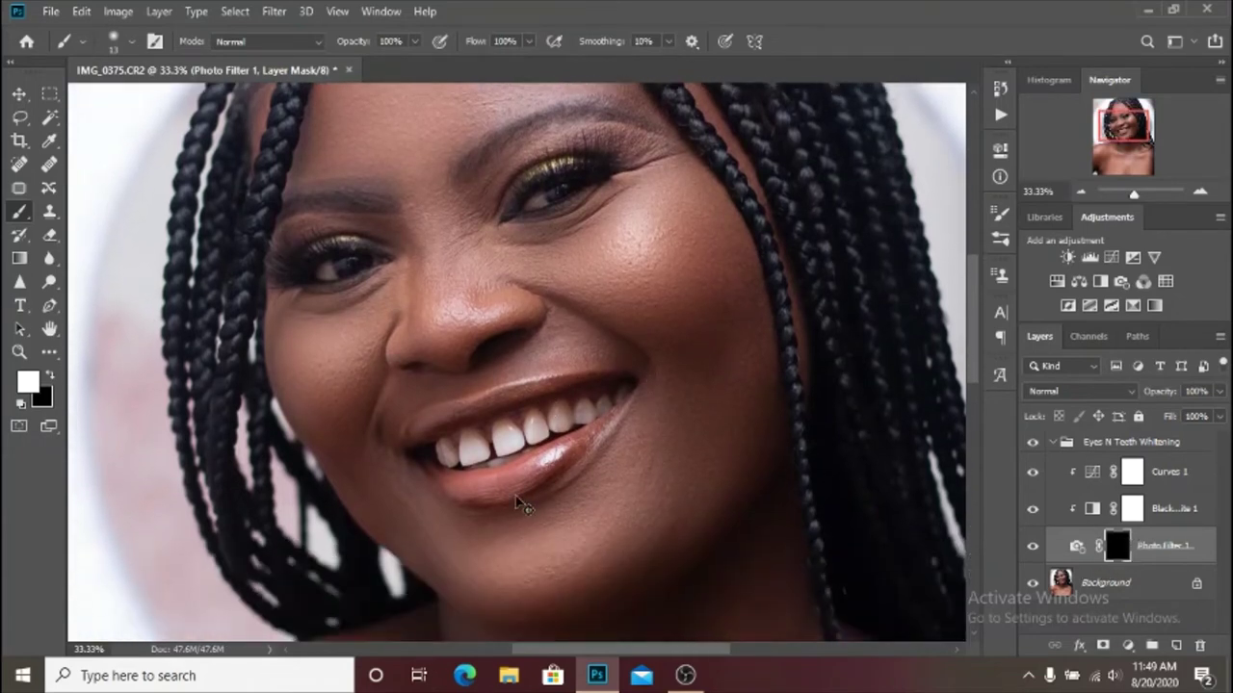
scroll(520, 503, "up", 4)
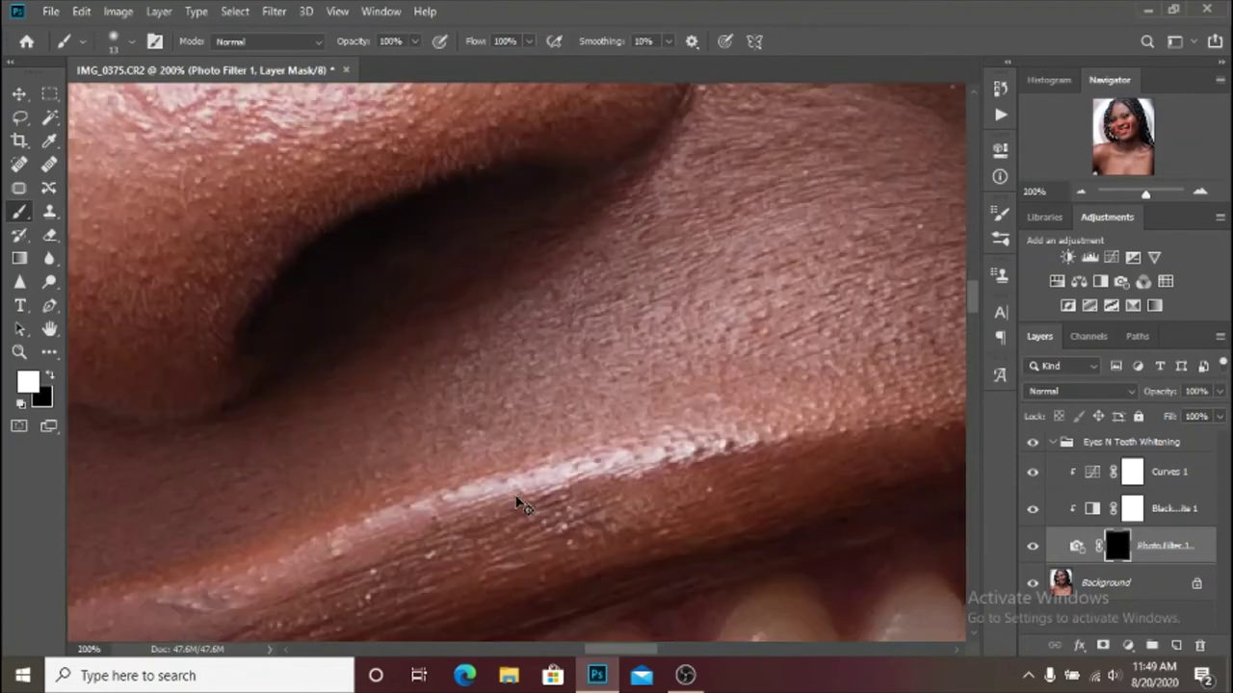
left_click_drag(564, 533, 607, 385)
left_click_drag(478, 377, 523, 412)
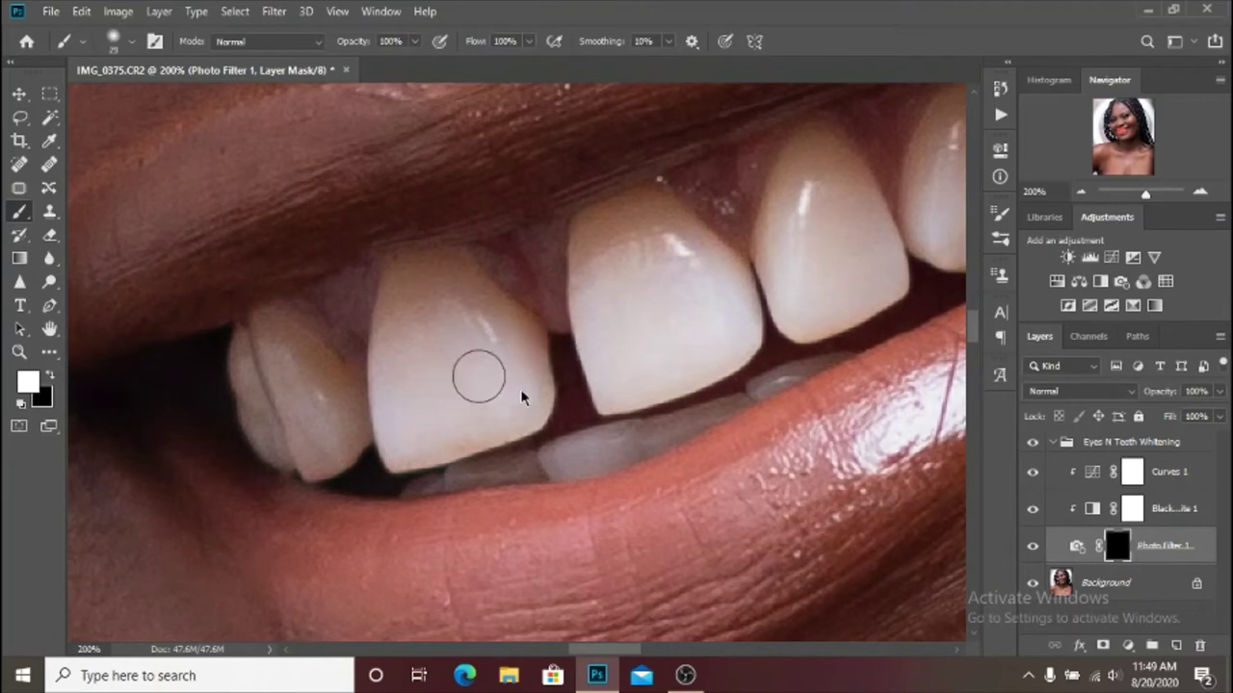
mouse_move(486, 328)
left_mouse_down()
mouse_move(441, 262)
mouse_move(412, 300)
mouse_move(458, 324)
mouse_move(468, 433)
mouse_move(381, 289)
mouse_move(279, 386)
mouse_move(248, 332)
mouse_move(289, 463)
mouse_move(170, 435)
left_mouse_up()
left_click_drag(419, 324, 359, 292)
mouse_move(415, 260)
left_mouse_down()
mouse_move(482, 193)
mouse_move(410, 291)
mouse_move(520, 289)
mouse_move(497, 279)
mouse_move(546, 302)
left_mouse_up()
mouse_move(546, 303)
left_mouse_down()
mouse_move(498, 206)
mouse_move(463, 367)
mouse_move(639, 214)
mouse_move(600, 225)
mouse_move(618, 286)
mouse_move(647, 305)
mouse_move(646, 247)
mouse_move(732, 222)
mouse_move(768, 236)
mouse_move(779, 179)
left_mouse_up()
Reveal the whitening on the lower row of teeth in the same mask, alternating white and black brush colours.
scroll(768, 236, "down", 1)
scroll(779, 179, "down", 3)
scroll(779, 179, "left", 4)
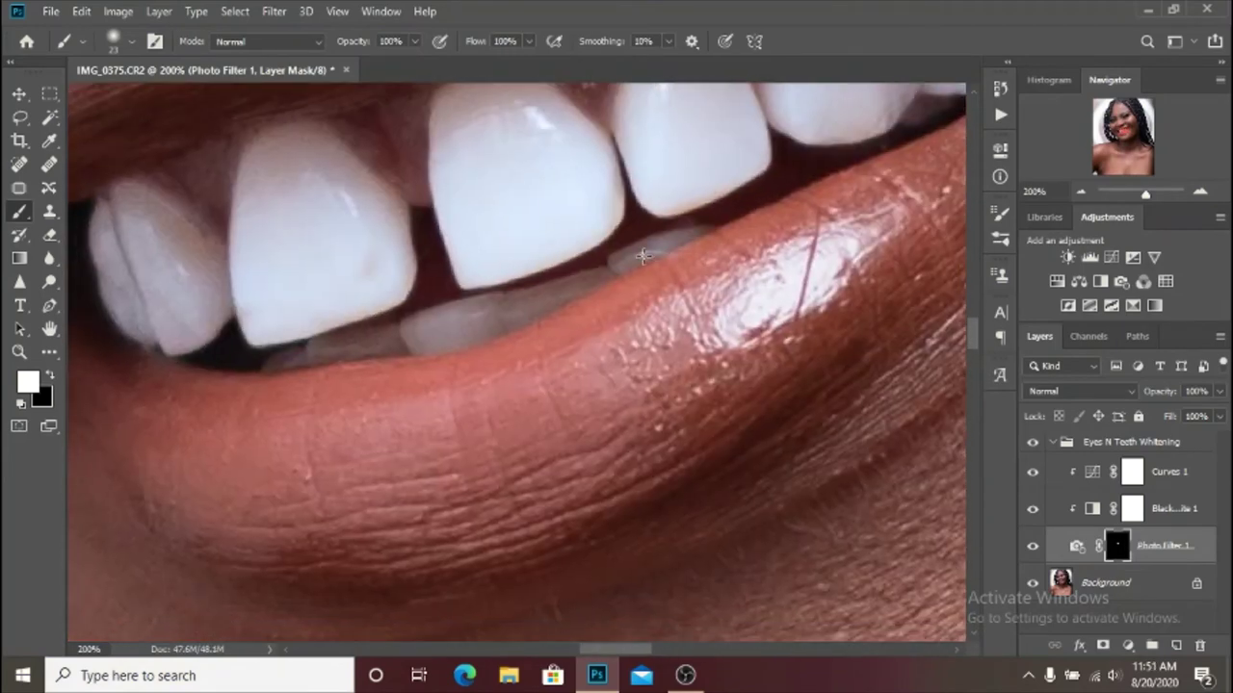
left_click_drag(626, 256, 279, 358)
key("x")
key("x")
key("x")
key("x")
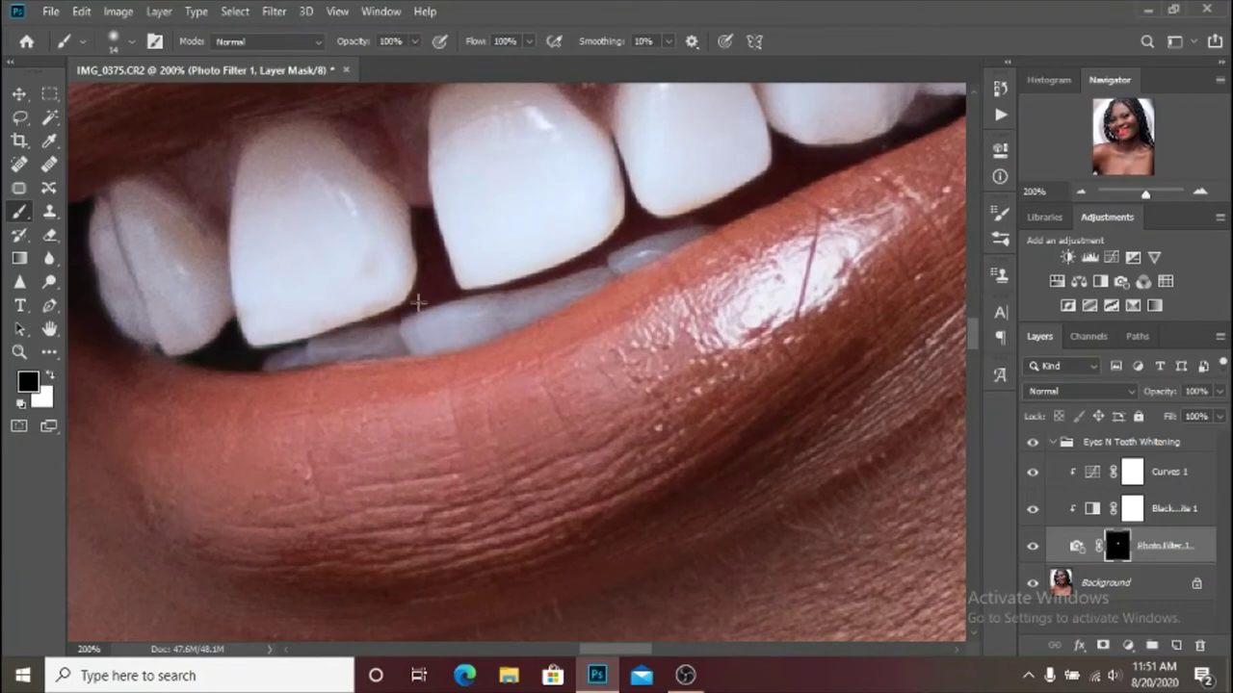
Paint the whites of both eyes with white on the Photo Filter 1 mask.
key("ctrl+0")
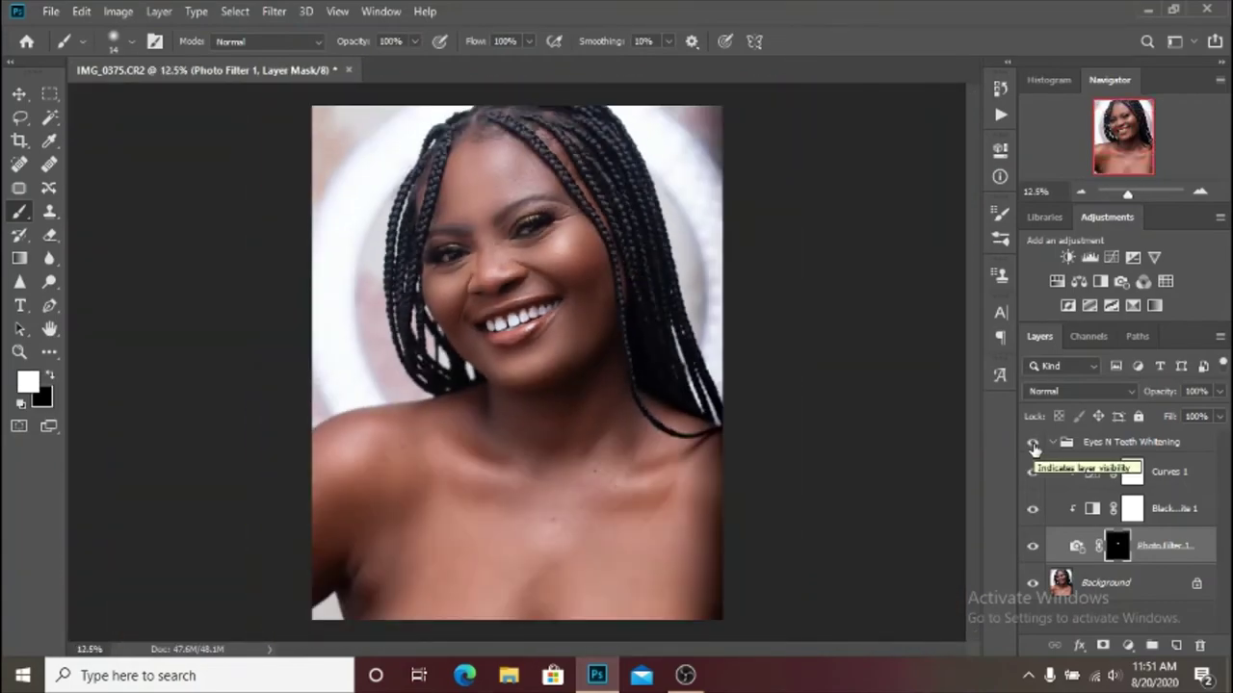
key("ctrl+plus")
scroll(446, 231, "up", 6)
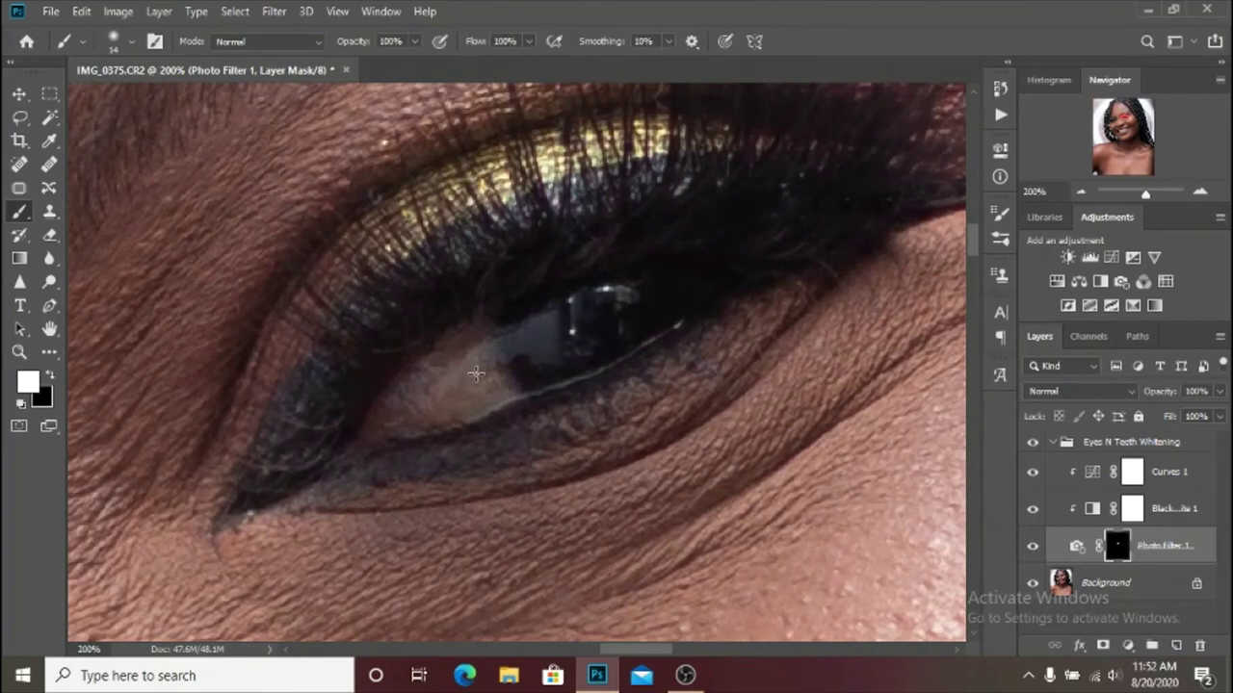
mouse_move(475, 360)
left_mouse_down()
mouse_move(366, 426)
mouse_move(463, 337)
mouse_move(626, 295)
mouse_move(389, 397)
left_mouse_up()
scroll(389, 397, "left", 3)
mouse_move(414, 318)
left_mouse_down()
mouse_move(194, 428)
mouse_move(171, 391)
left_mouse_up()
scroll(261, 399, "down", 8)
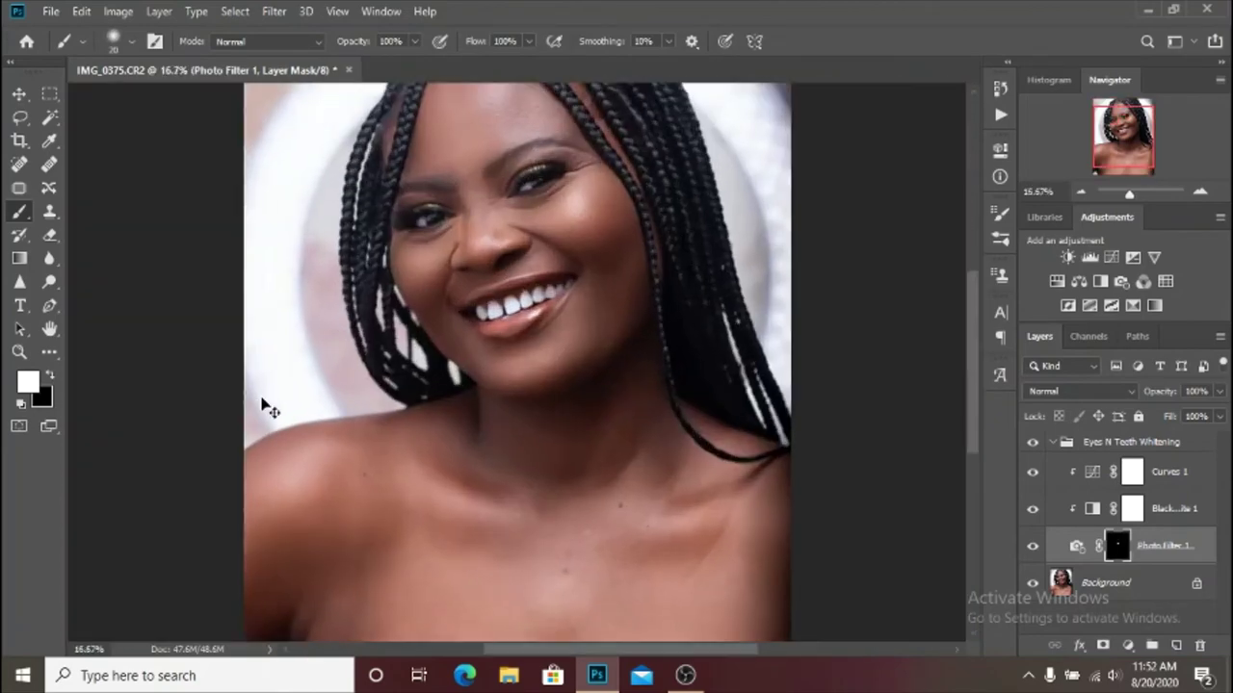
Set the Eyes N Teeth Whitening group's opacity to 75% and compare the portrait with and without the group.
left_click(1052, 442)
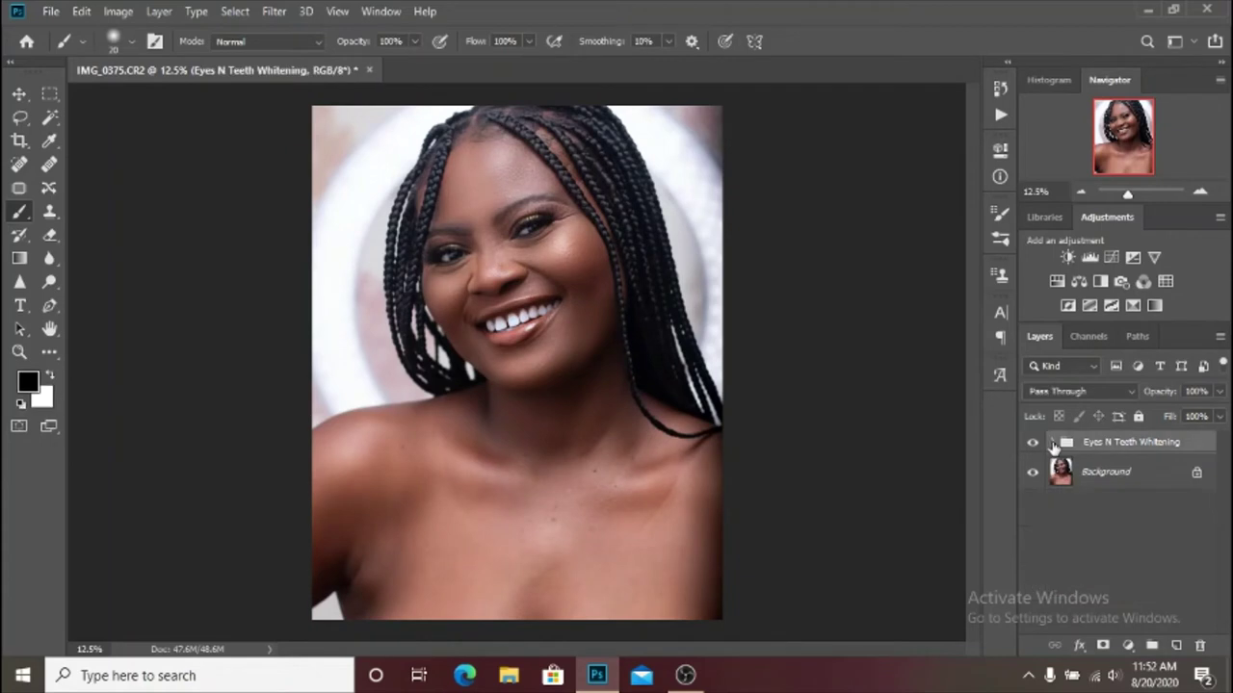
left_click(1161, 393)
left_click(1033, 442)
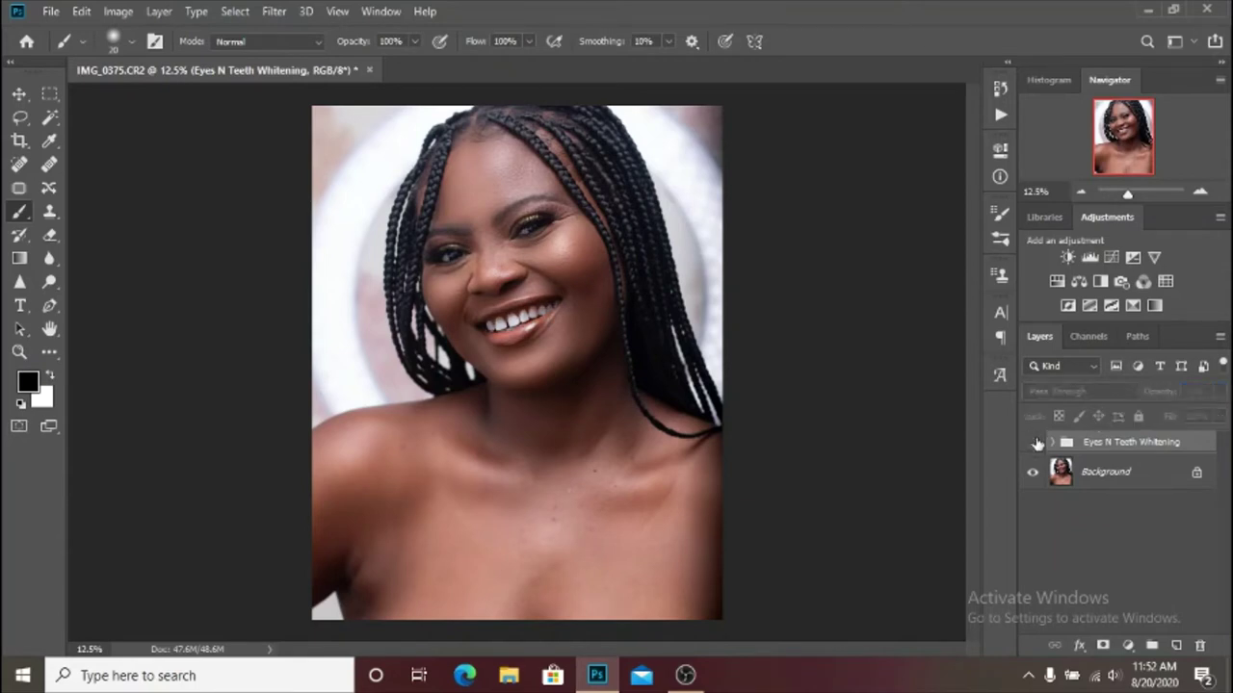
left_click(1033, 442)
left_click(1035, 442)
left_click(1035, 442)
left_click(1036, 442)
left_click(1035, 442)
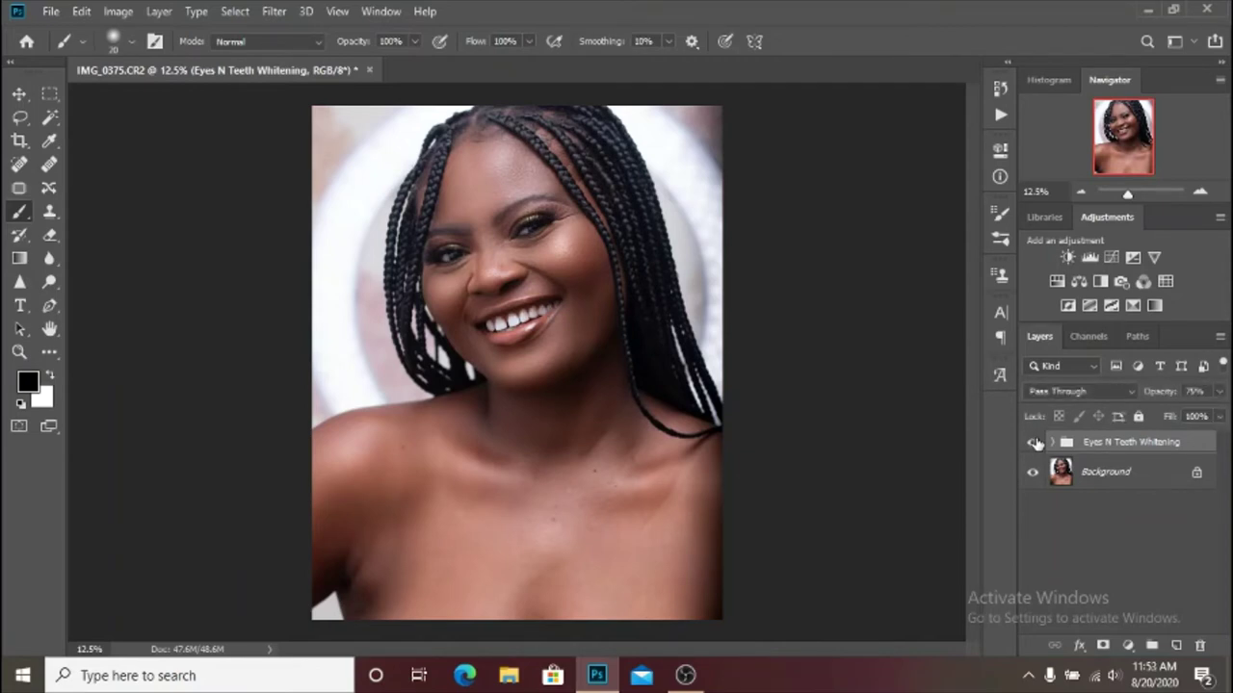
Merge the Eyes N Teeth Whitening group with the Background into one layer.
left_click(1145, 485, "shift")
right_click(1145, 484)
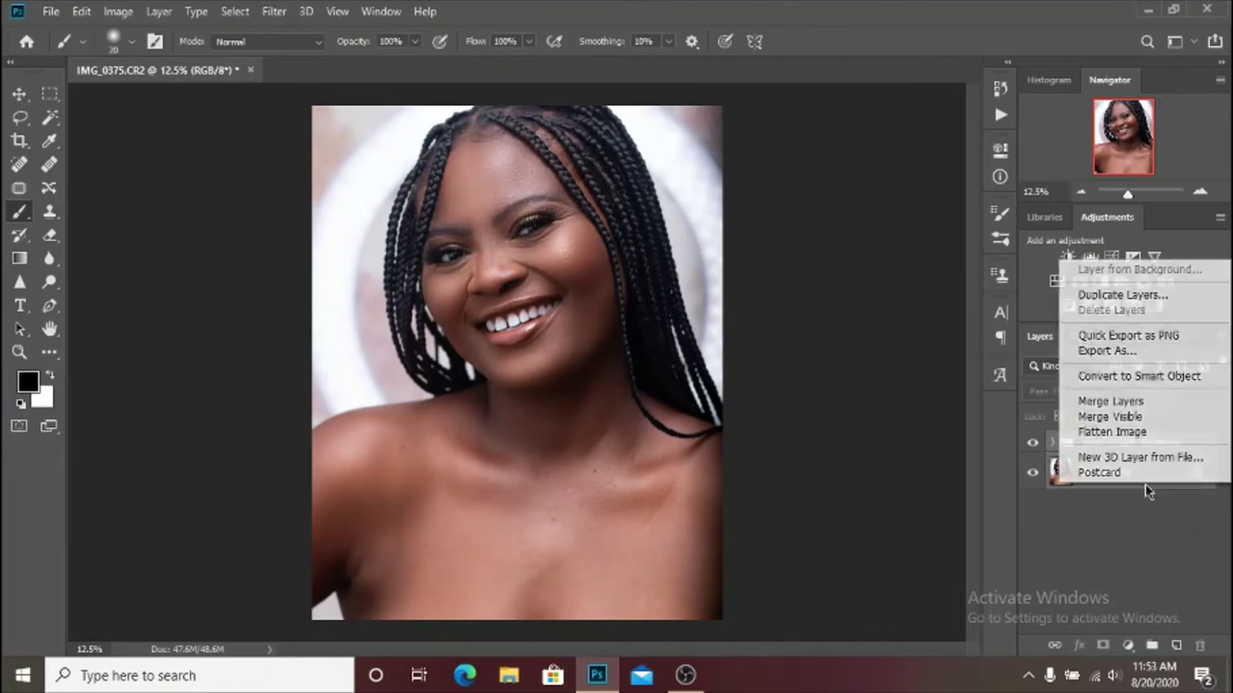
left_click(1139, 404)
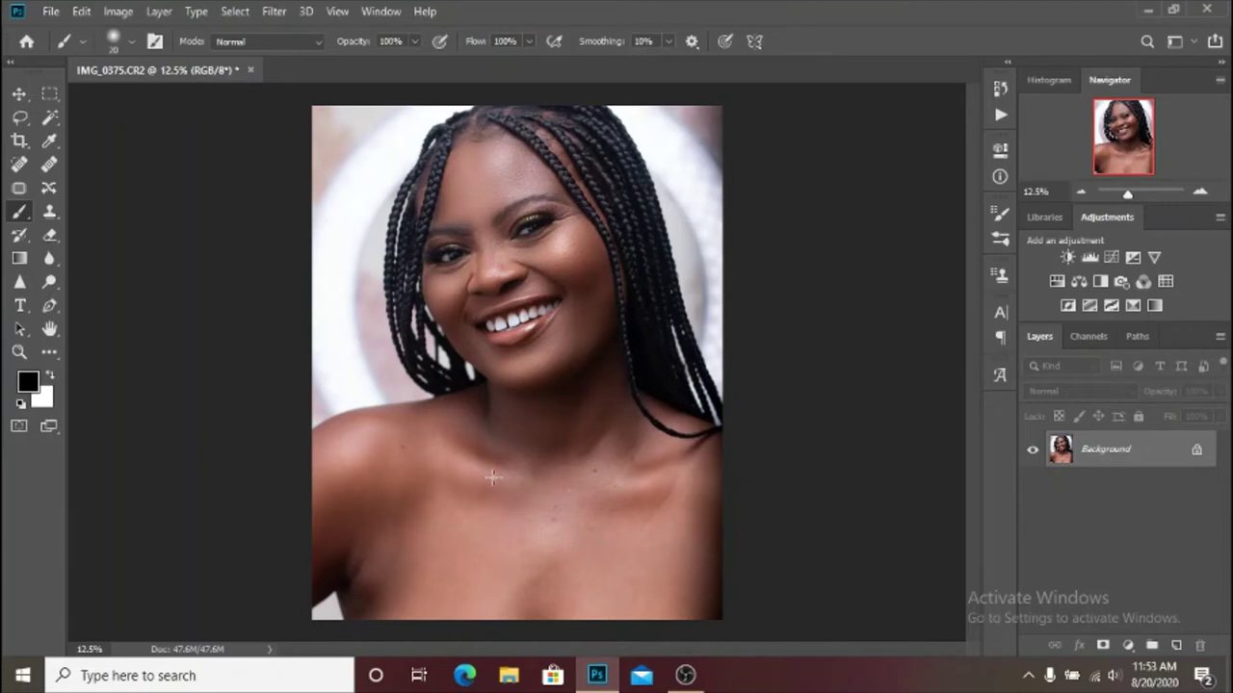
Examine the face, neck, shoulders and chest of the merged portrait for remaining blemishes and uneven skin tone.
key("ctrl+plus")
key("ctrl+plus")
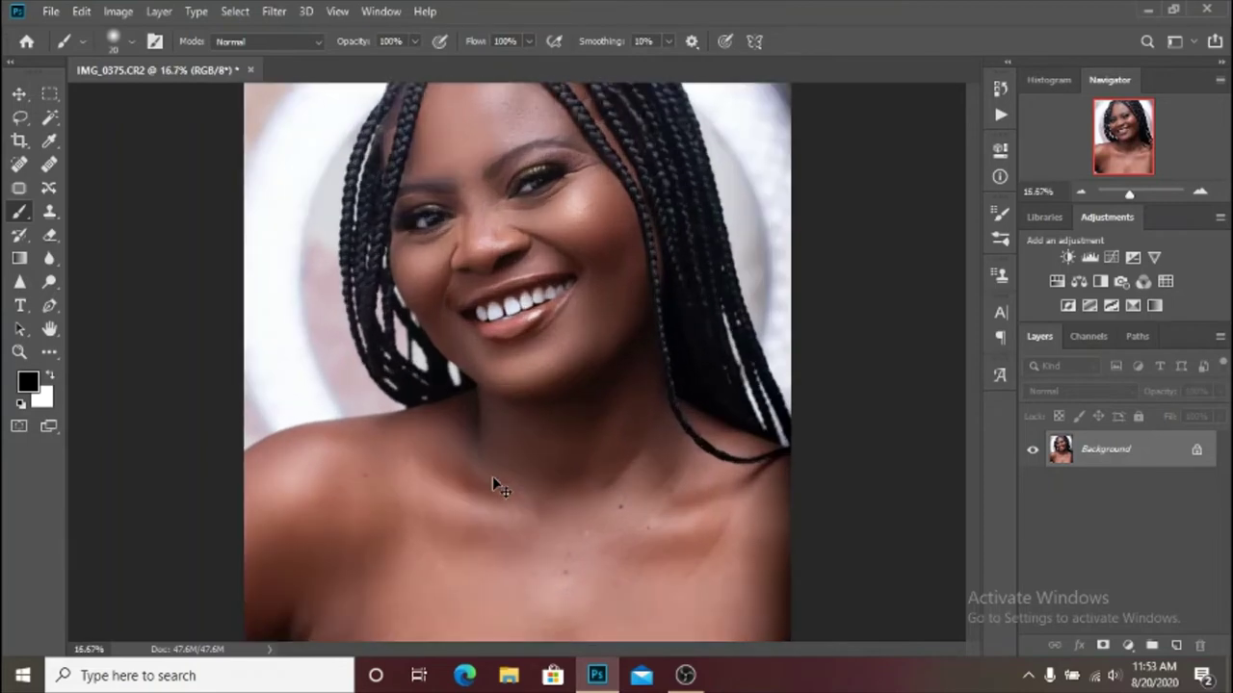
scroll(566, 458, "up", 1)
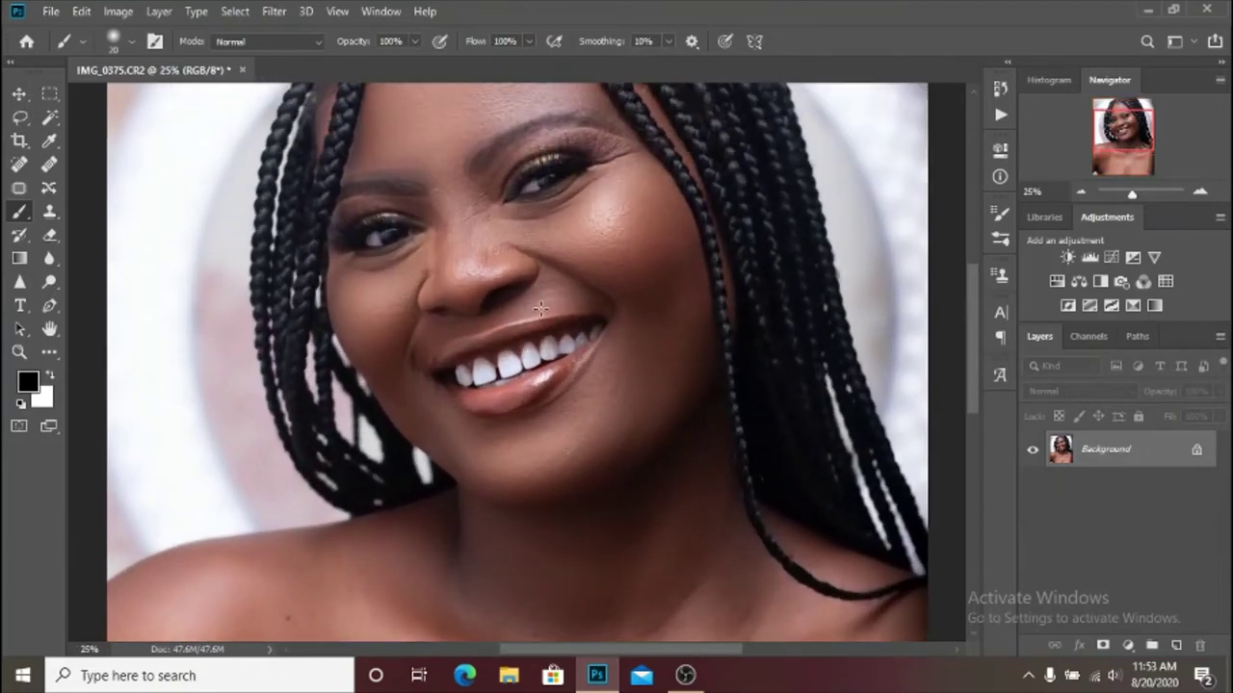
scroll(531, 358, "up", 1)
scroll(484, 518, "down", 2)
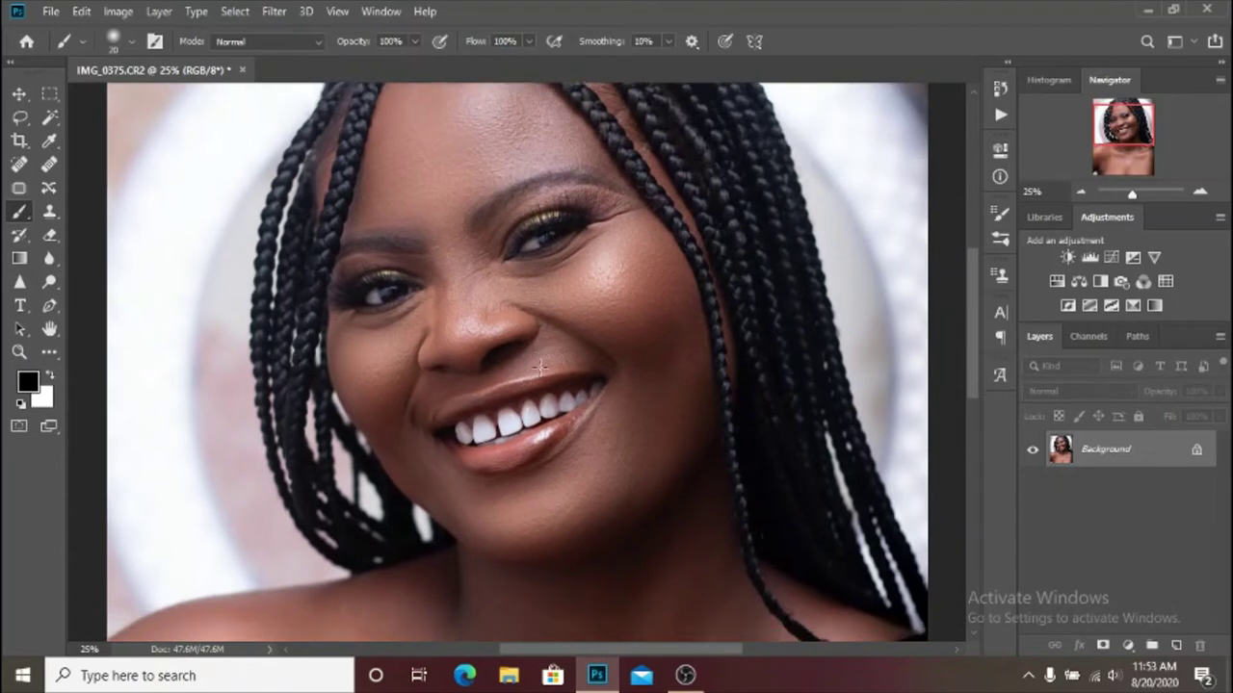
scroll(501, 518, "down", 4)
scroll(605, 510, "down", 3)
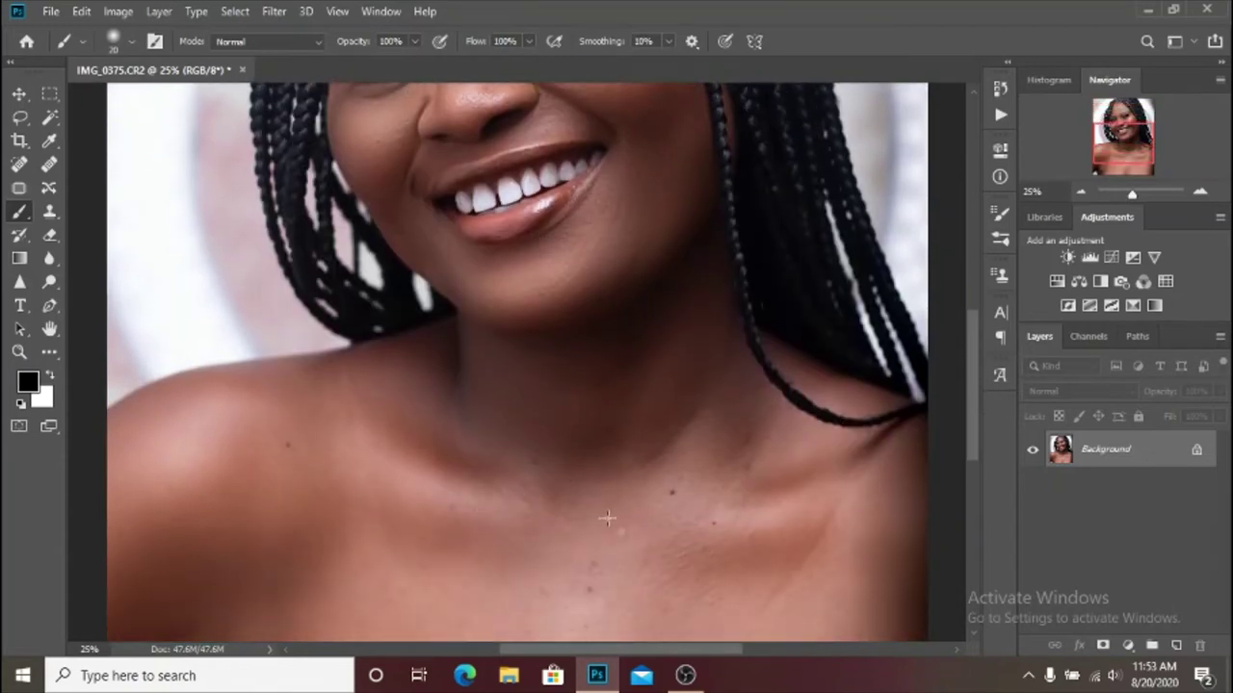
scroll(596, 486, "down", 2)
scroll(586, 448, "down", 2)
scroll(531, 446, "up", 4)
scroll(533, 447, "up", 7)
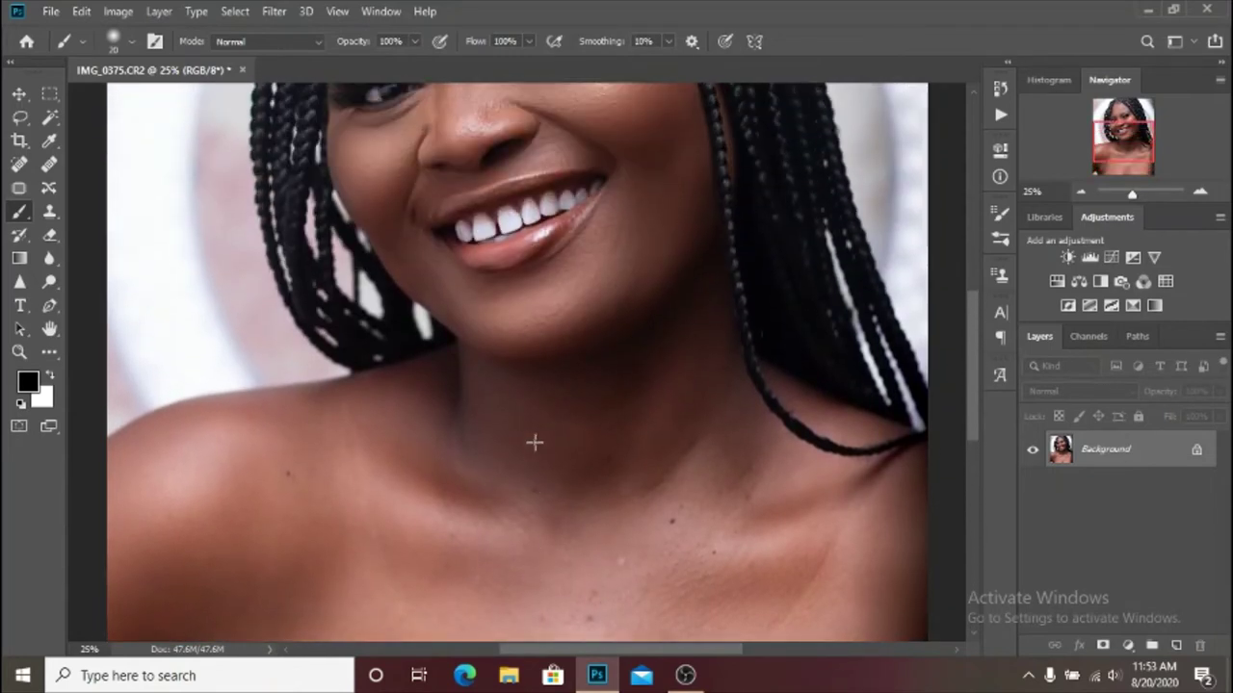
scroll(535, 442, "down", 6)
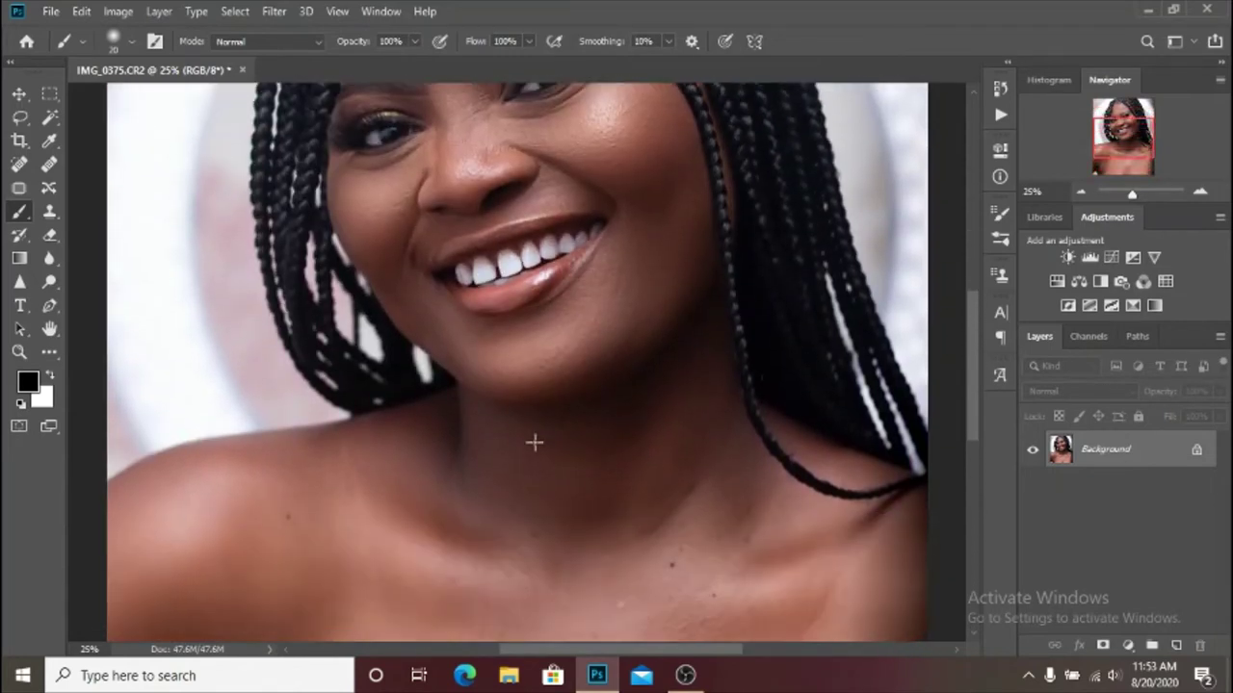
scroll(534, 442, "up", 2)
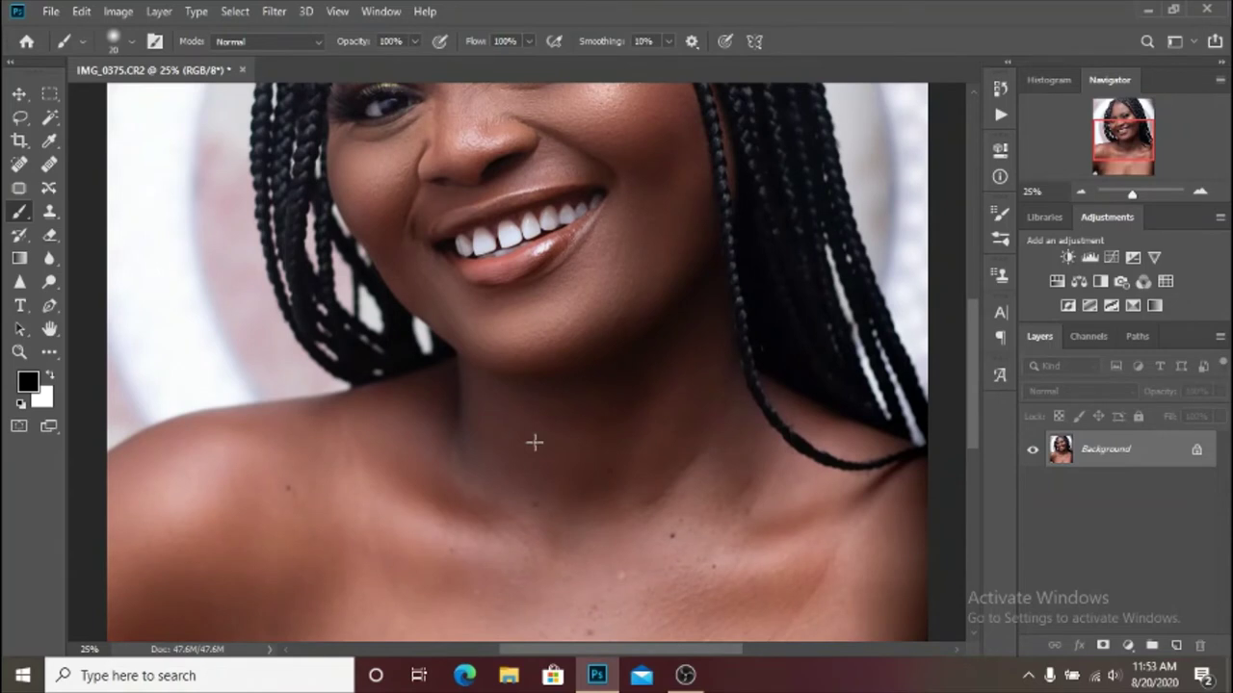
scroll(534, 442, "down", 3)
scroll(535, 442, "down", 3)
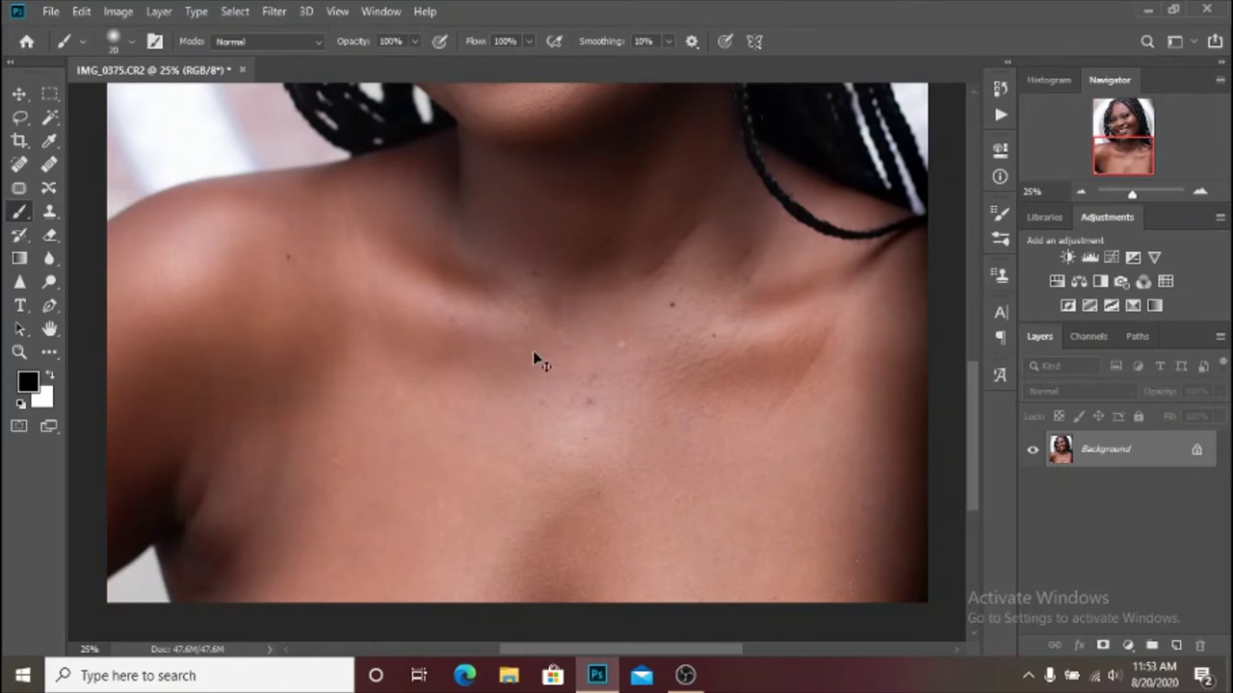
Blur Layer 1 in Group 1 with a Gaussian Blur of 5 pixels.
left_click(274, 10)
left_click(565, 281)
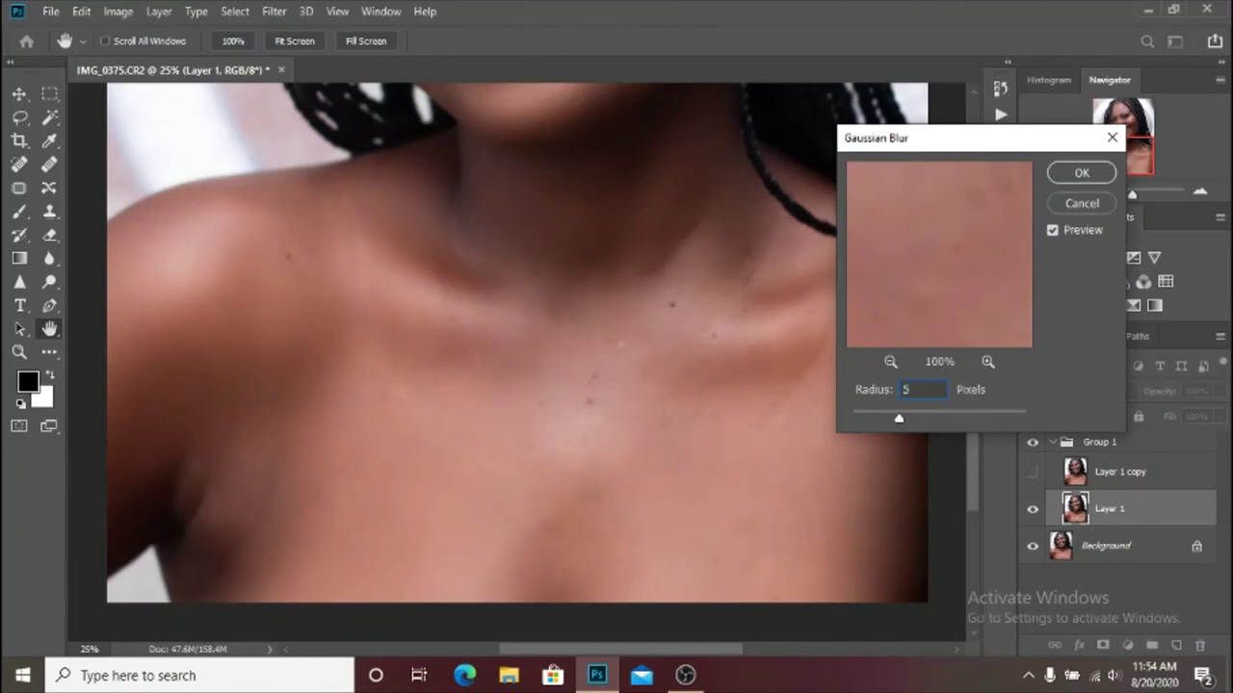
key("Return")
Show Layer 1 copy, run Apply Image on it and set its blend mode to Linear Light.
left_click(1032, 472)
left_click(1117, 471)
left_click(117, 10)
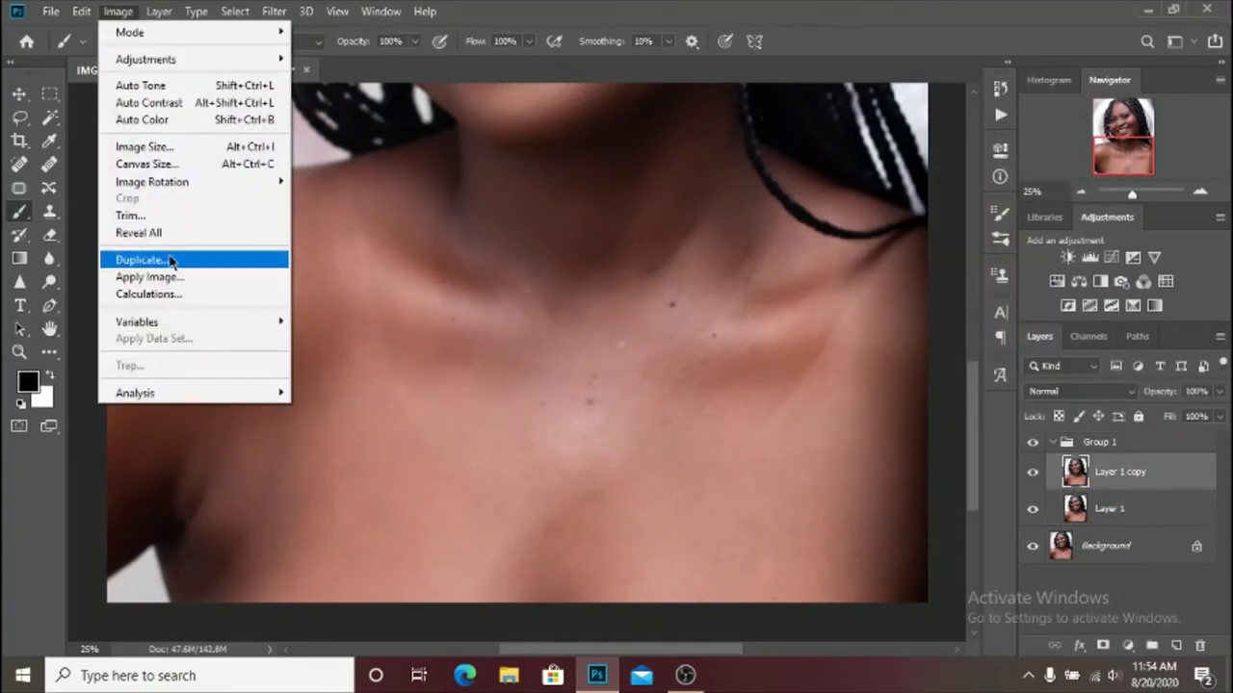
left_click(168, 272)
key("Return")
key("b")
left_click(1080, 391)
left_click(1048, 473)
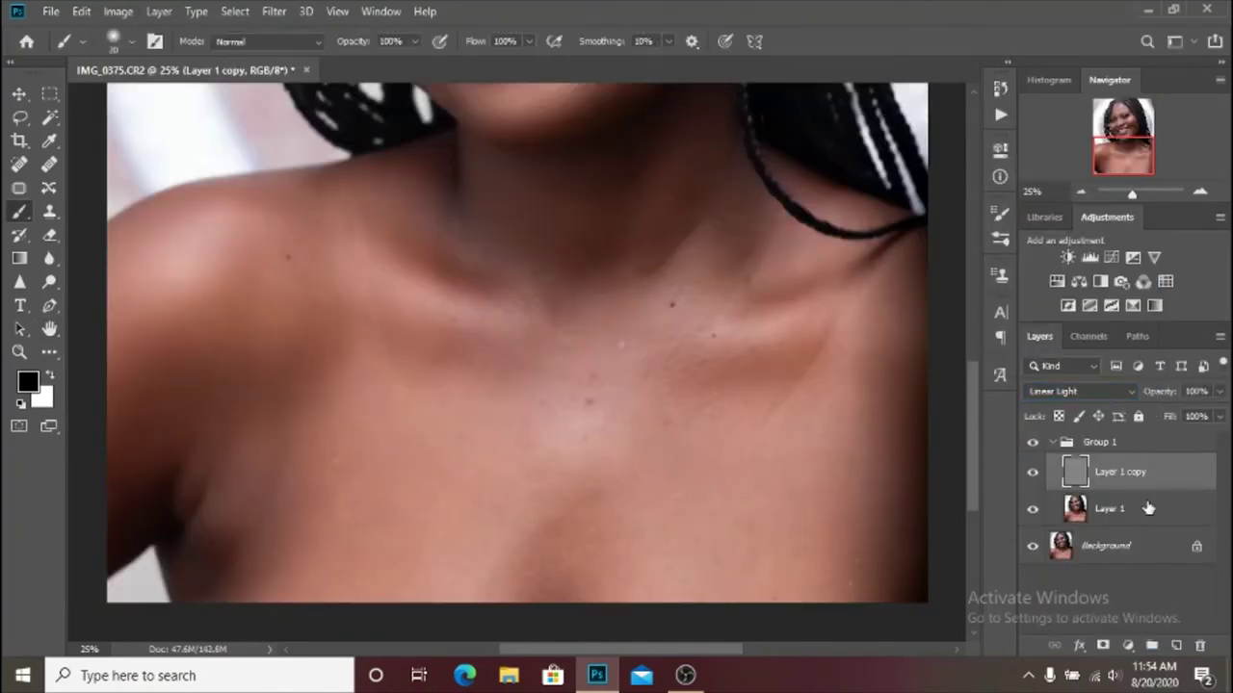
Try to lasso the shoulder area on Layer 1 and soften it with Gaussian Blur.
left_click(1117, 508)
left_click(19, 117)
mouse_move(356, 205)
left_mouse_down()
mouse_move(234, 206)
mouse_move(105, 550)
mouse_move(231, 606)
mouse_move(861, 386)
mouse_move(357, 205)
left_mouse_up()
left_click(274, 11)
mouse_move(366, 212)
left_click(554, 287)
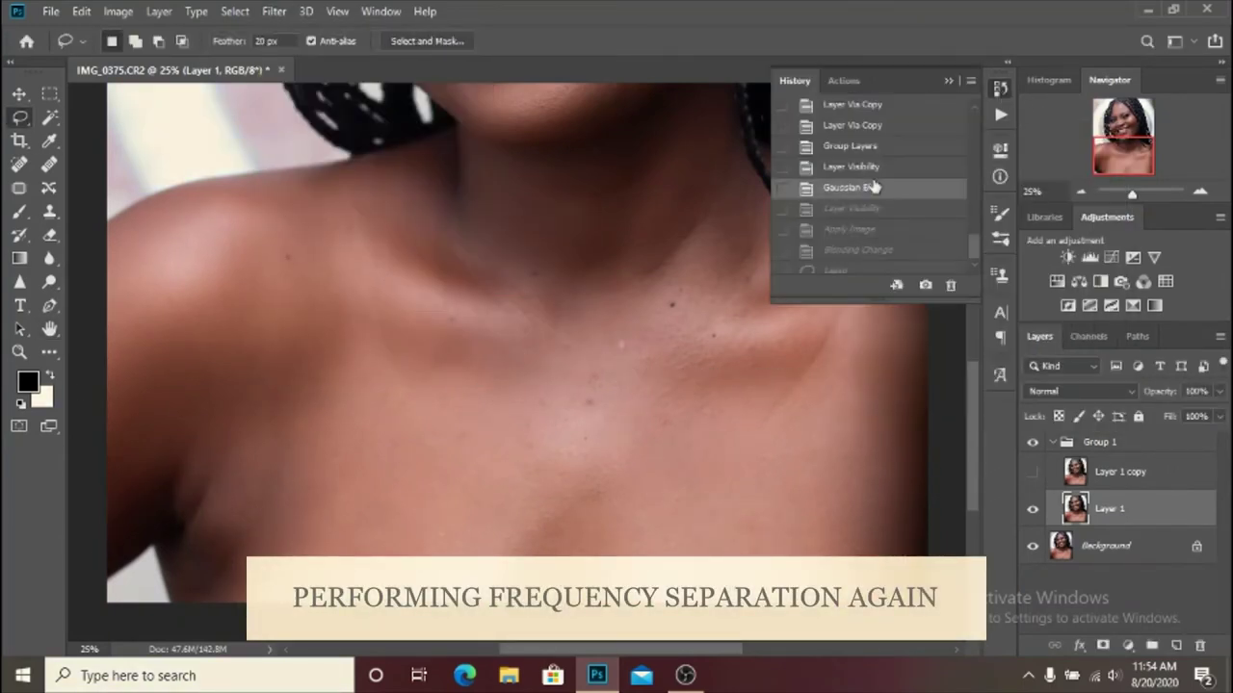
Revert the document history to the Group Layers state, before the frequency separation blur.
left_click(871, 164)
left_click(872, 184)
left_click(871, 204)
left_click(872, 246)
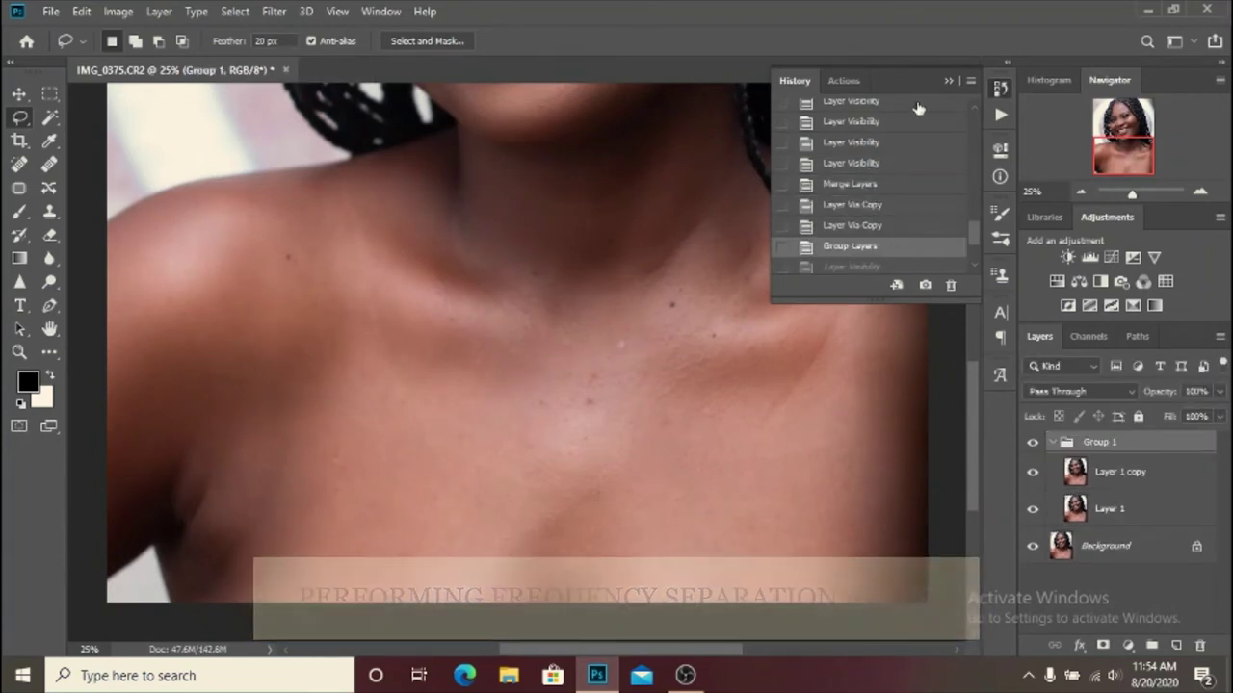
Hide Layer 1 copy and apply a 5-pixel Gaussian Blur to Layer 1.
left_click(1032, 473)
left_click(1098, 509)
left_click(273, 11)
mouse_move(369, 209)
left_click(558, 284)
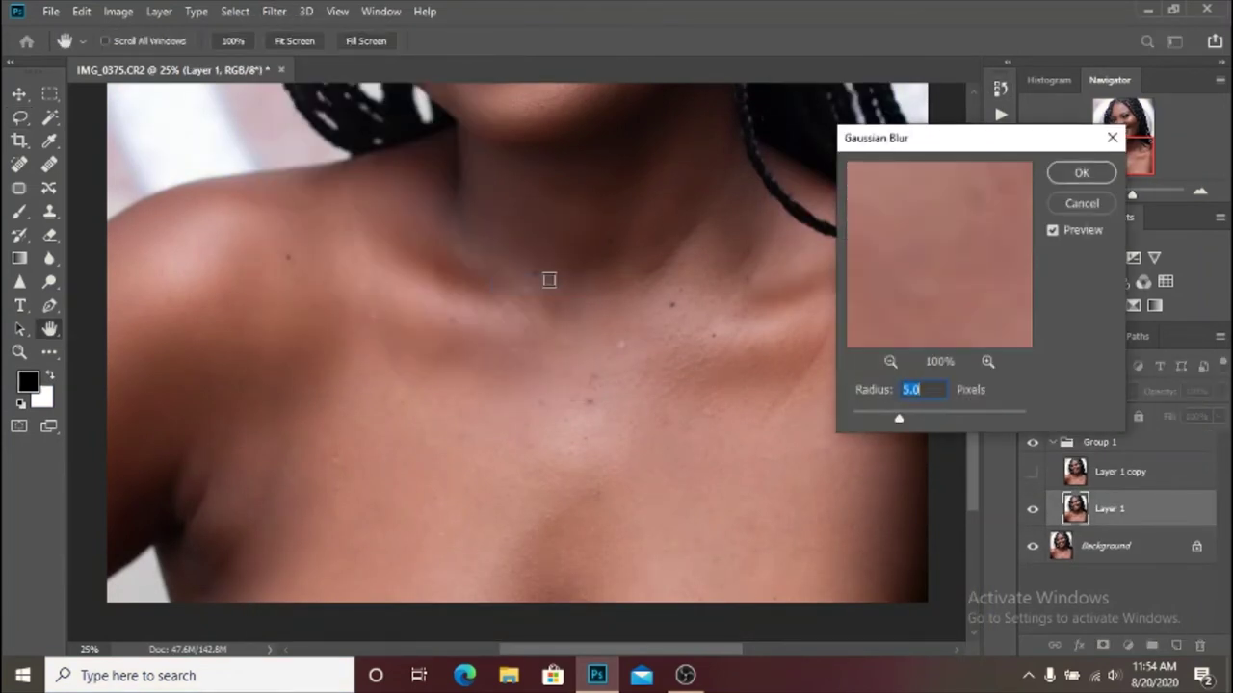
key("Return")
Make Layer 1 copy visible, use Apply Image on it and change its blend mode to Linear Light.
left_click(1033, 472)
left_click(1117, 472)
left_click(118, 11)
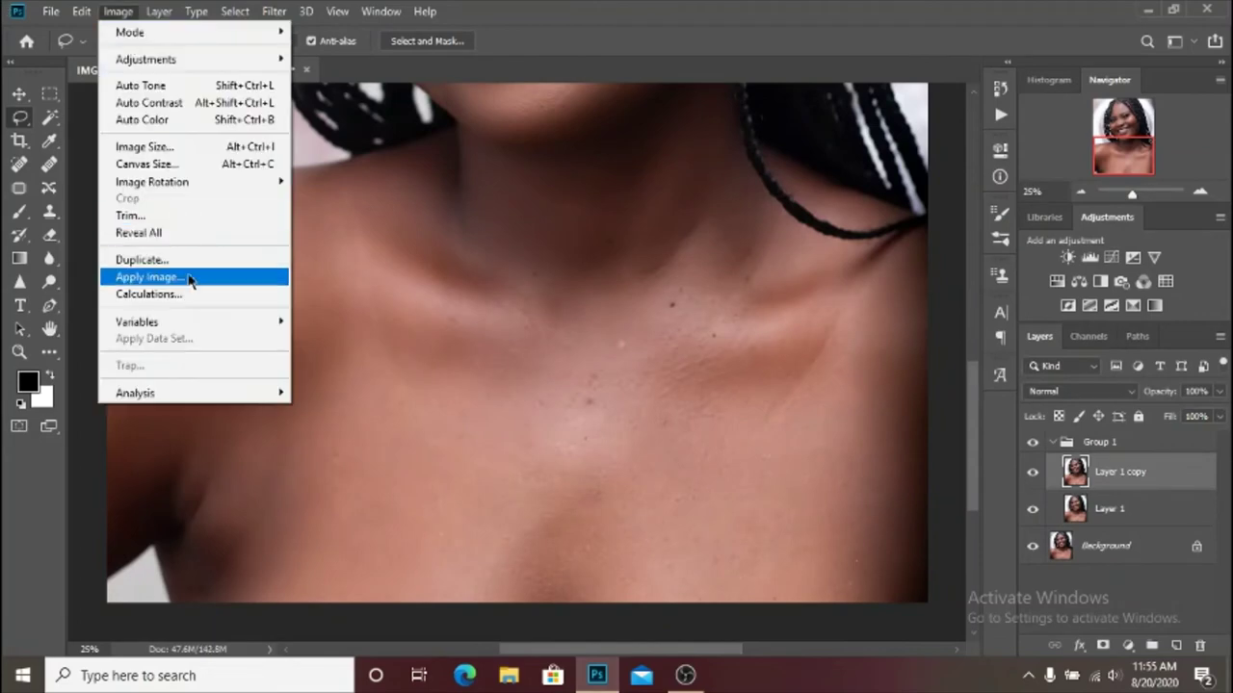
left_click(183, 277)
left_click(1081, 174)
key("l")
left_click(1079, 391)
left_click(1084, 484)
Lasso the shoulder and adjoining chest area on Layer 1, apply a 50-pixel Gaussian Blur and deselect.
left_click(1117, 508)
mouse_move(296, 203)
left_mouse_down()
mouse_move(216, 207)
mouse_move(247, 234)
mouse_move(317, 468)
mouse_move(660, 289)
mouse_move(364, 185)
left_mouse_up()
left_click(273, 11)
left_click(532, 284)
type("50")
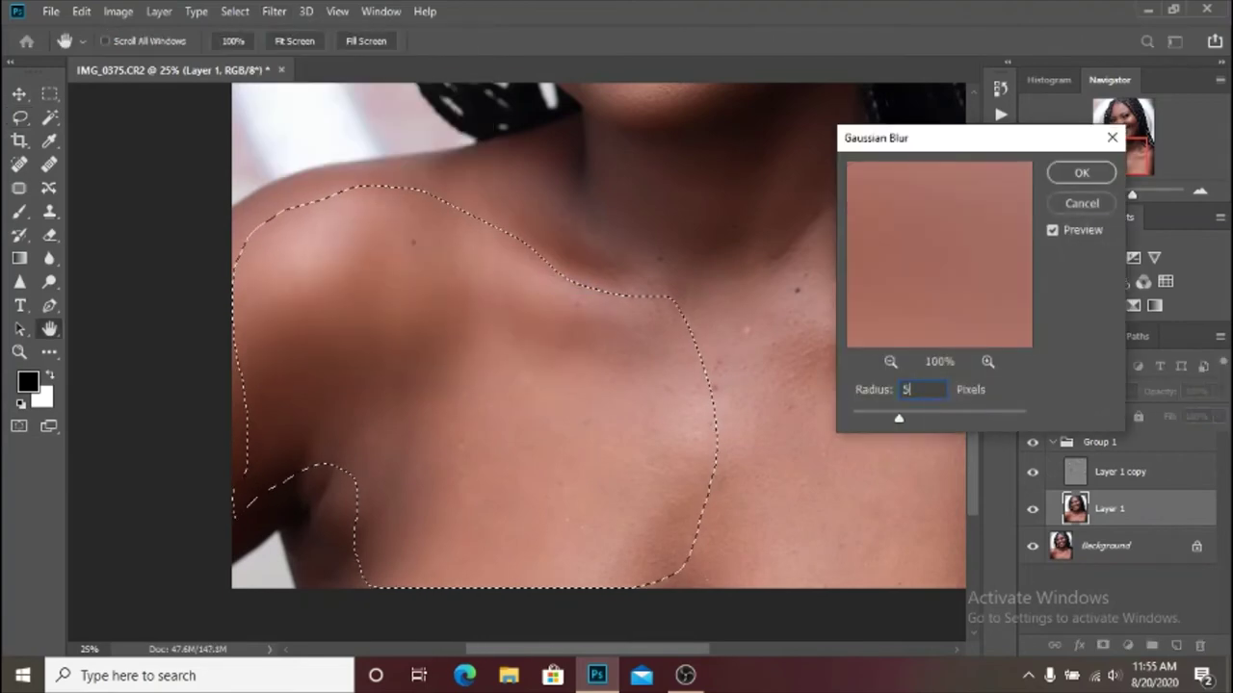
key("Return")
key("ctrl+d")
Smooth further lassoed areas of the chest and neck on Layer 1, deselecting after each one.
mouse_move(470, 301)
left_mouse_down()
mouse_move(646, 637)
mouse_move(894, 406)
mouse_move(779, 266)
mouse_move(683, 247)
left_mouse_up()
key("ctrl+d")
scroll(665, 135, "up", 3)
mouse_move(686, 147)
left_mouse_down()
mouse_move(699, 385)
mouse_move(454, 261)
mouse_move(652, 221)
left_mouse_up()
key("ctrl+d")
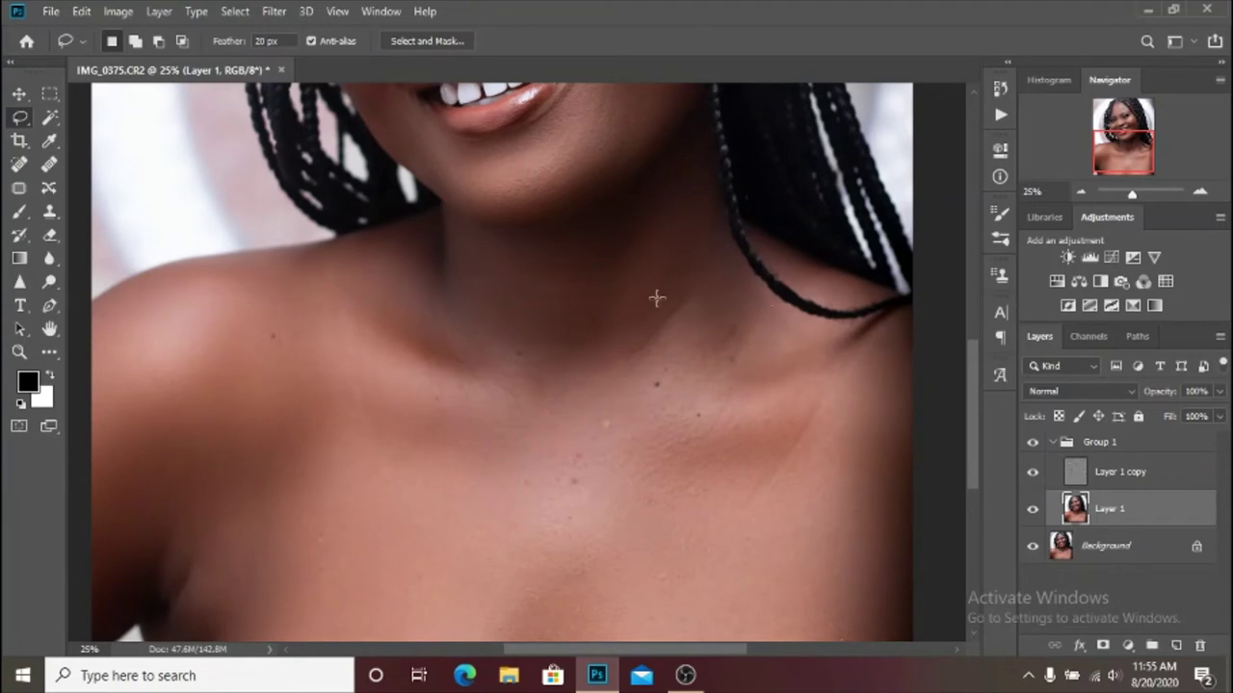
Remove the moles and spots on the chest and collarbone with the Clone Stamp on Layer 1 copy.
key("alt+bracketright")
key("s")
right_click(165, 380, "alt")
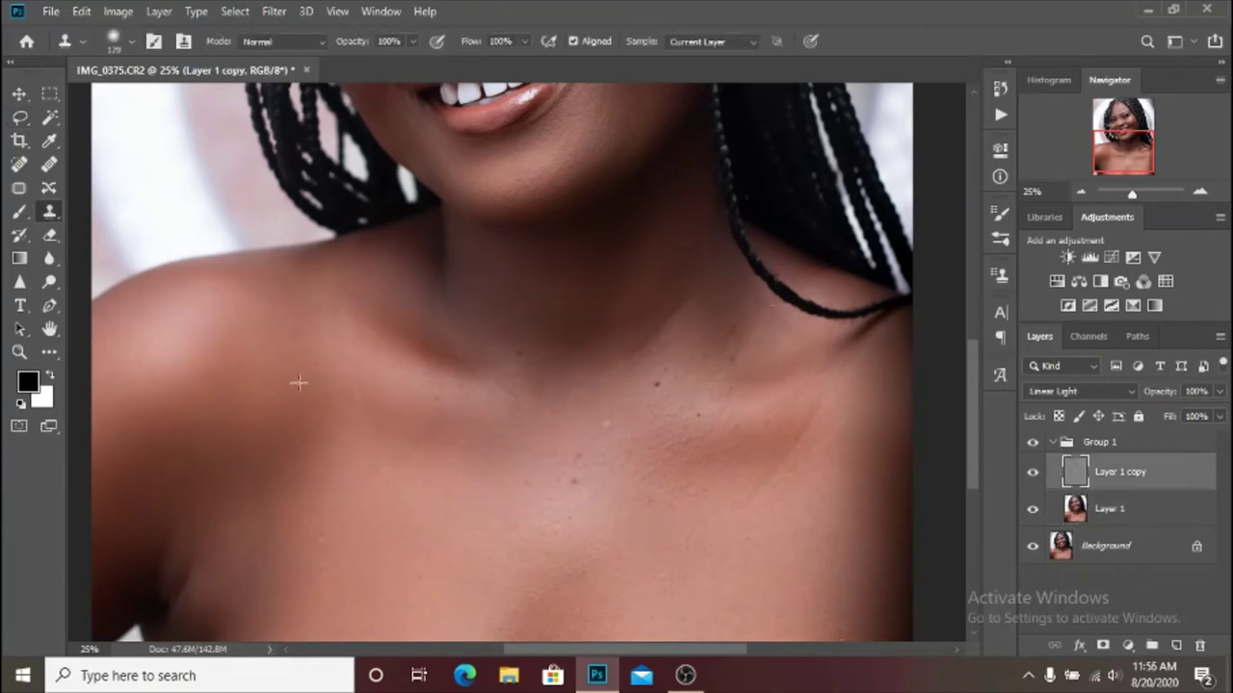
scroll(495, 531, "up", 1)
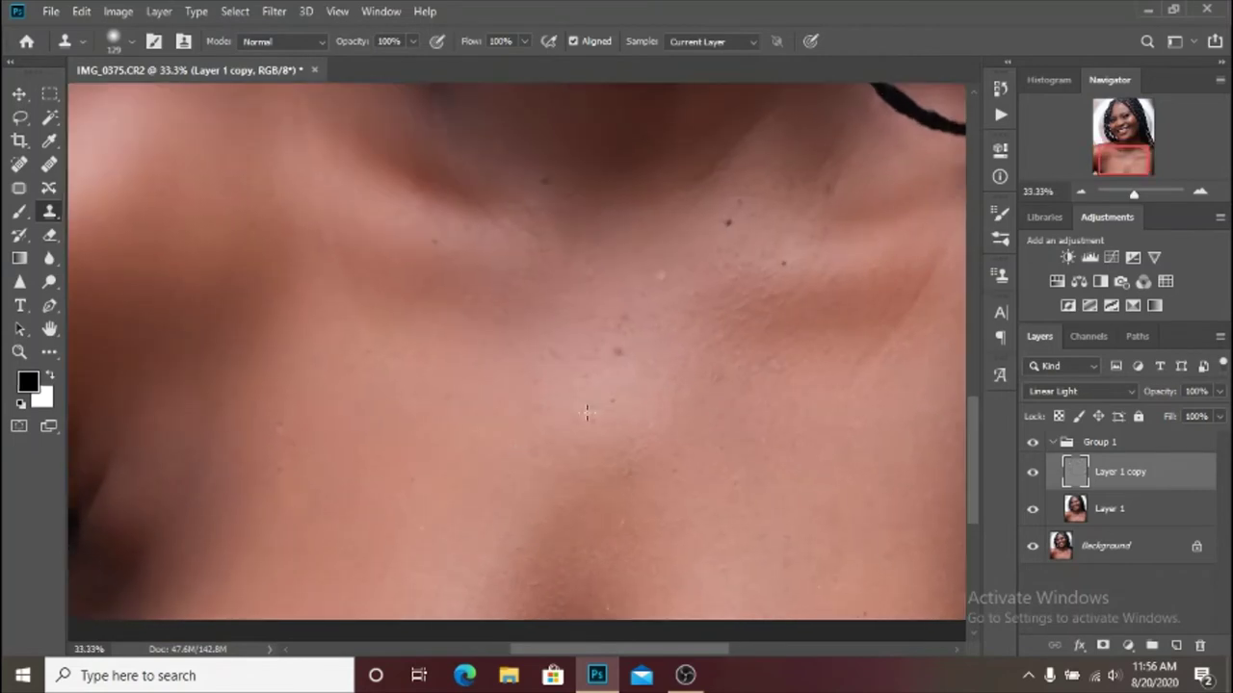
mouse_move(585, 302)
left_mouse_down()
mouse_move(606, 355)
mouse_move(548, 354)
left_mouse_up()
left_click(728, 223)
left_click(783, 262)
left_click_drag(554, 258, 506, 278)
left_click_drag(496, 231, 529, 208)
scroll(633, 241, "up", 3)
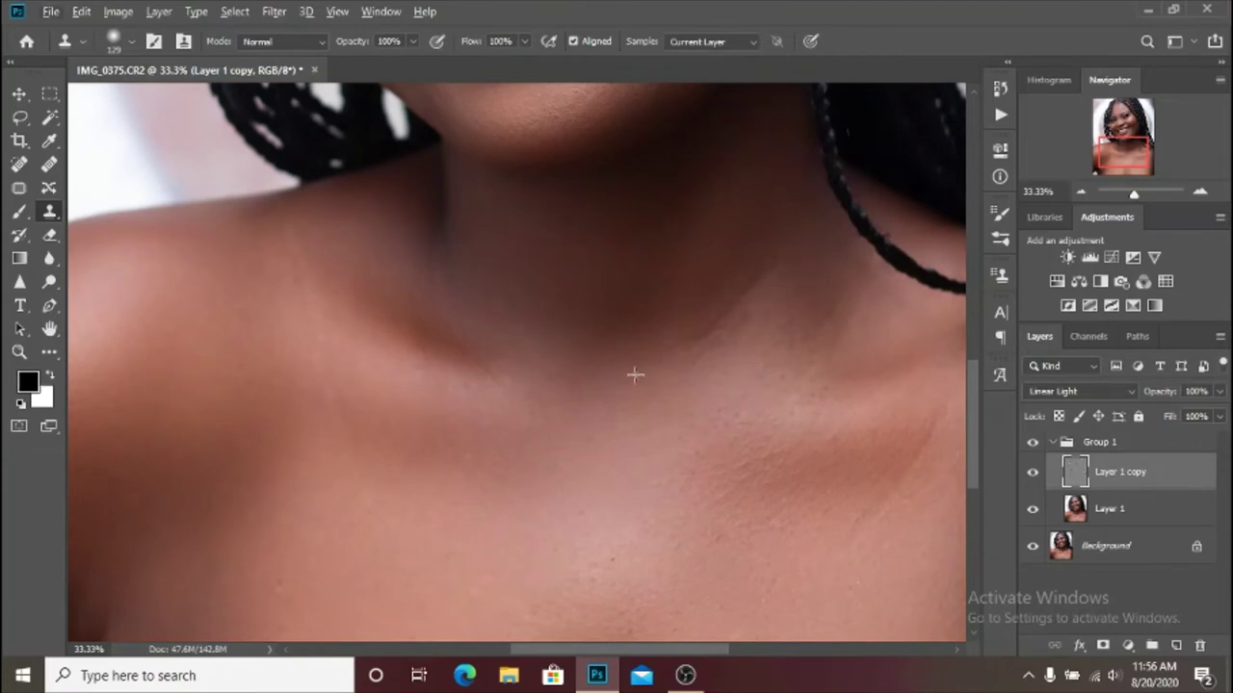
Clone out the small spots at the base of the neck and across the upper chest on Layer 1 copy.
scroll(586, 363, "up", 2)
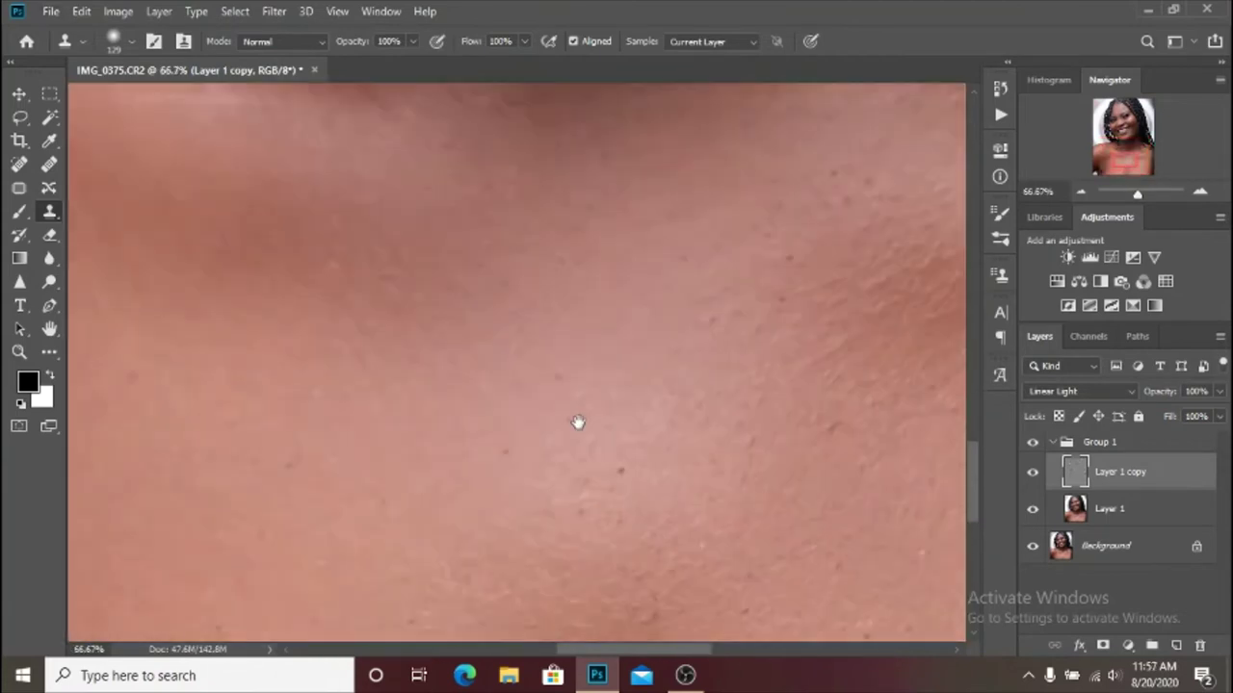
left_click_drag(578, 422, 572, 523)
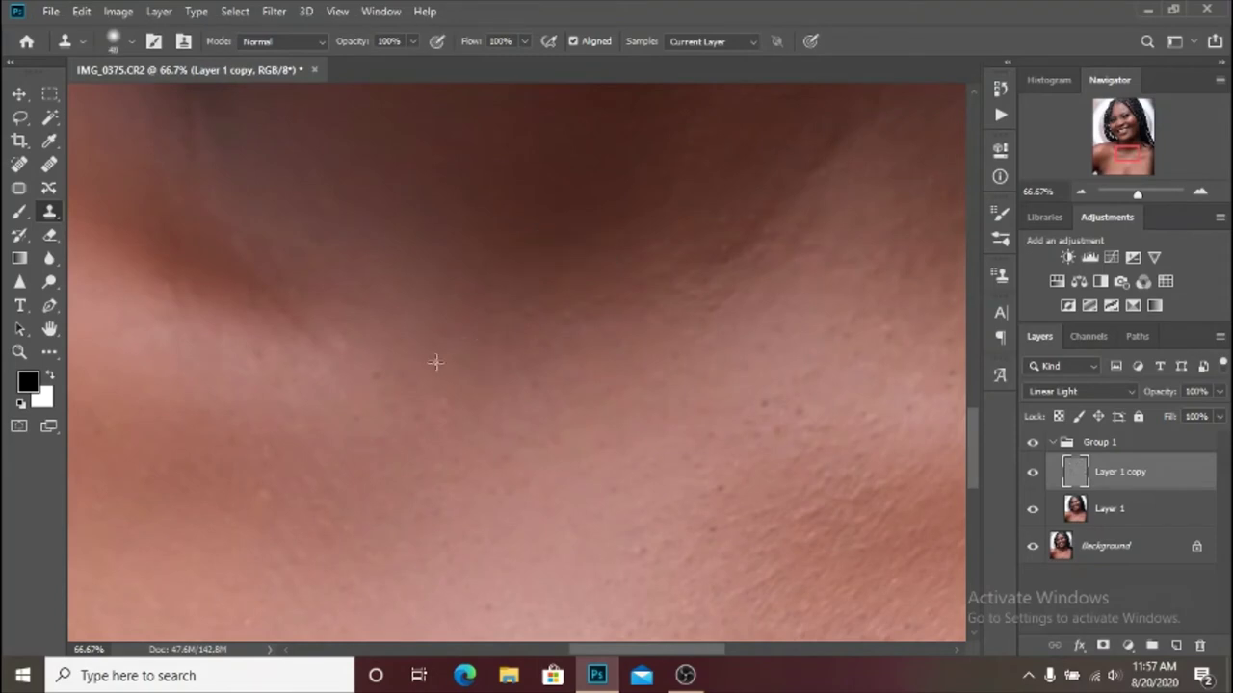
left_click(479, 341, "alt")
left_click(523, 487)
left_click_drag(732, 465, 486, 480)
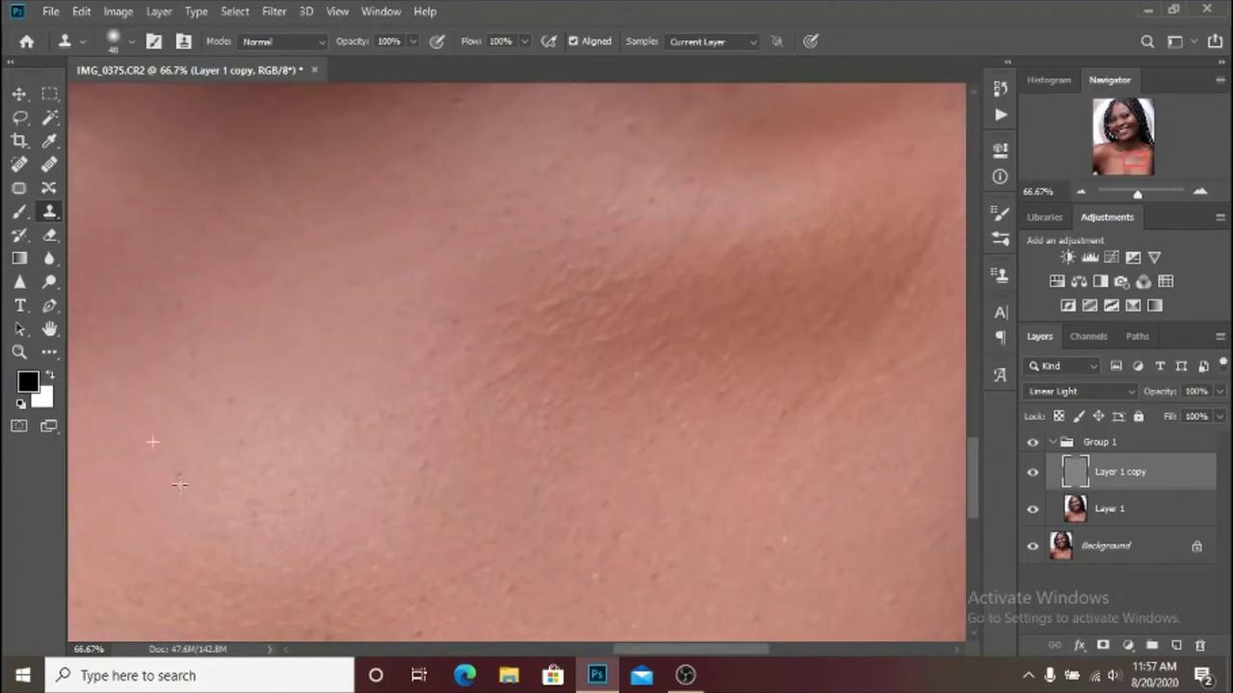
left_click_drag(247, 461, 630, 278)
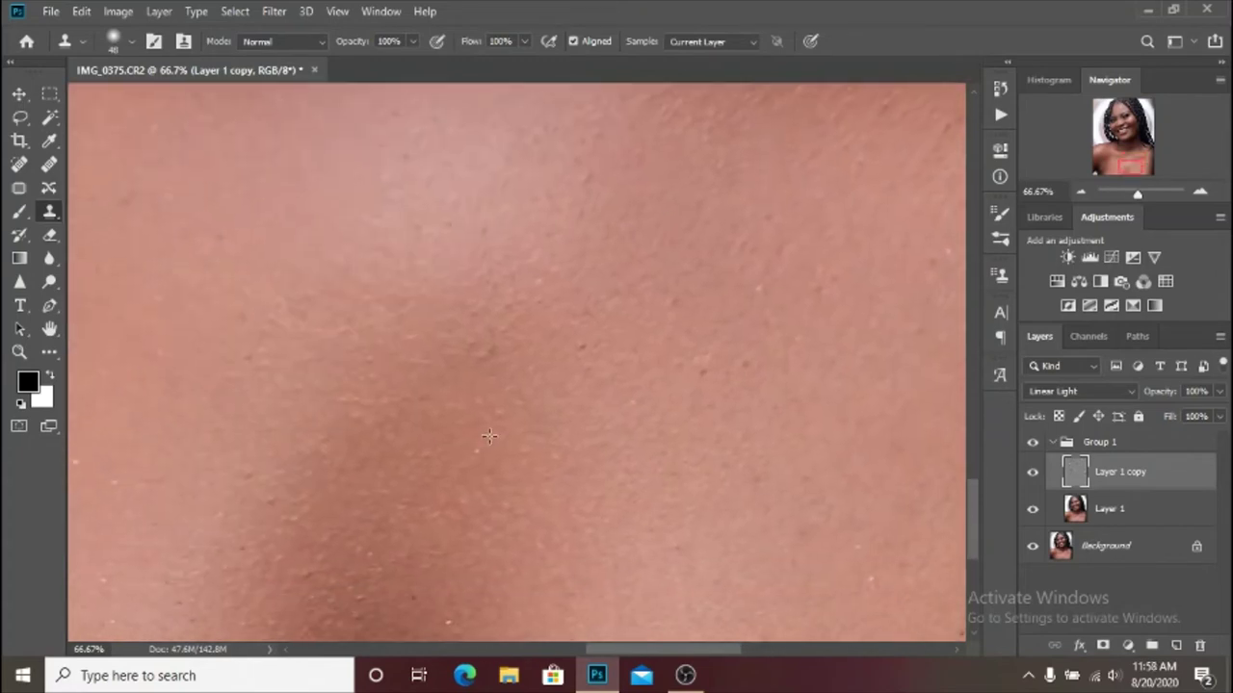
Clean the bumps and specks around the shaded centre of the lower chest with the Clone Stamp.
scroll(439, 466, "down", 3)
mouse_move(475, 440)
left_mouse_down()
mouse_move(487, 405)
mouse_move(432, 398)
mouse_move(452, 382)
mouse_move(421, 455)
mouse_move(512, 462)
mouse_move(446, 484)
mouse_move(435, 462)
mouse_move(477, 486)
mouse_move(473, 433)
mouse_move(521, 475)
mouse_move(587, 465)
mouse_move(533, 446)
left_mouse_up()
mouse_move(438, 366)
left_mouse_down()
mouse_move(407, 331)
mouse_move(357, 324)
mouse_move(342, 307)
mouse_move(376, 330)
mouse_move(360, 330)
mouse_move(402, 279)
left_mouse_up()
right_click(342, 313, "alt")
left_click_drag(362, 404, 327, 467)
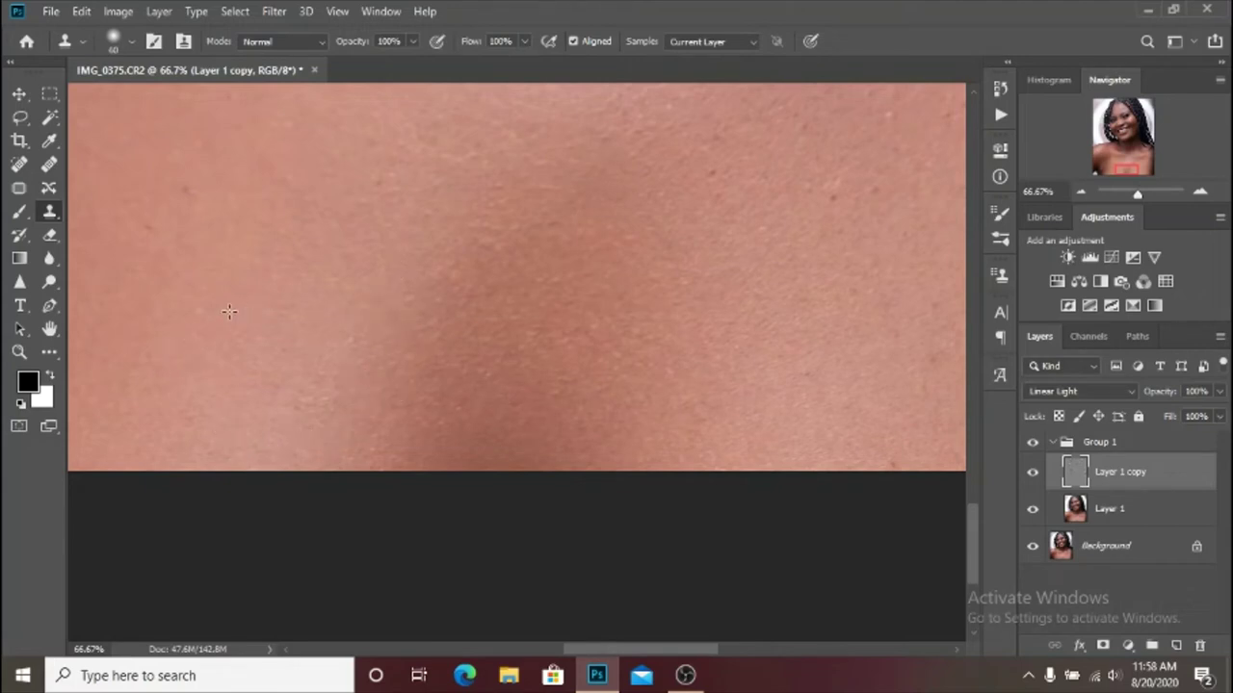
scroll(236, 310, "up", 3)
left_click_drag(308, 314, 418, 308)
scroll(418, 309, "right", 3)
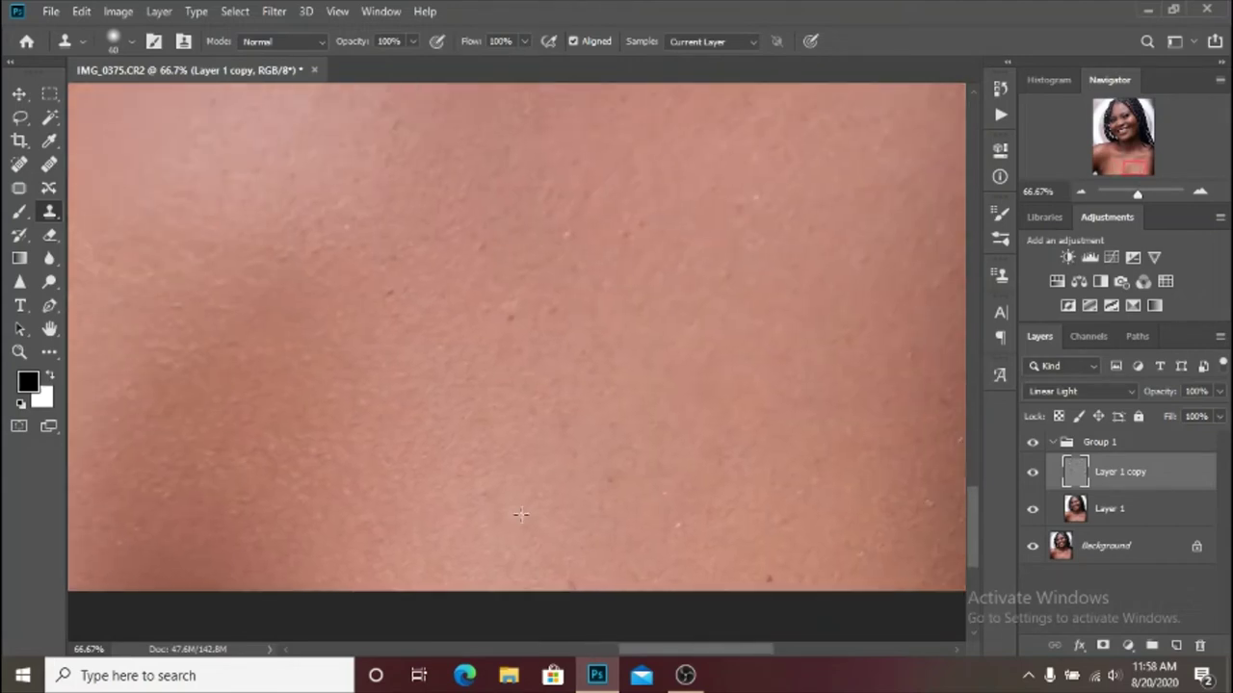
Clone clean skin texture over the remaining blemishes on the outer parts of the chest.
left_click(501, 338, "alt")
left_click(529, 309)
scroll(475, 358, "right", 3)
scroll(475, 357, "down", 2)
scroll(706, 510, "up", 1)
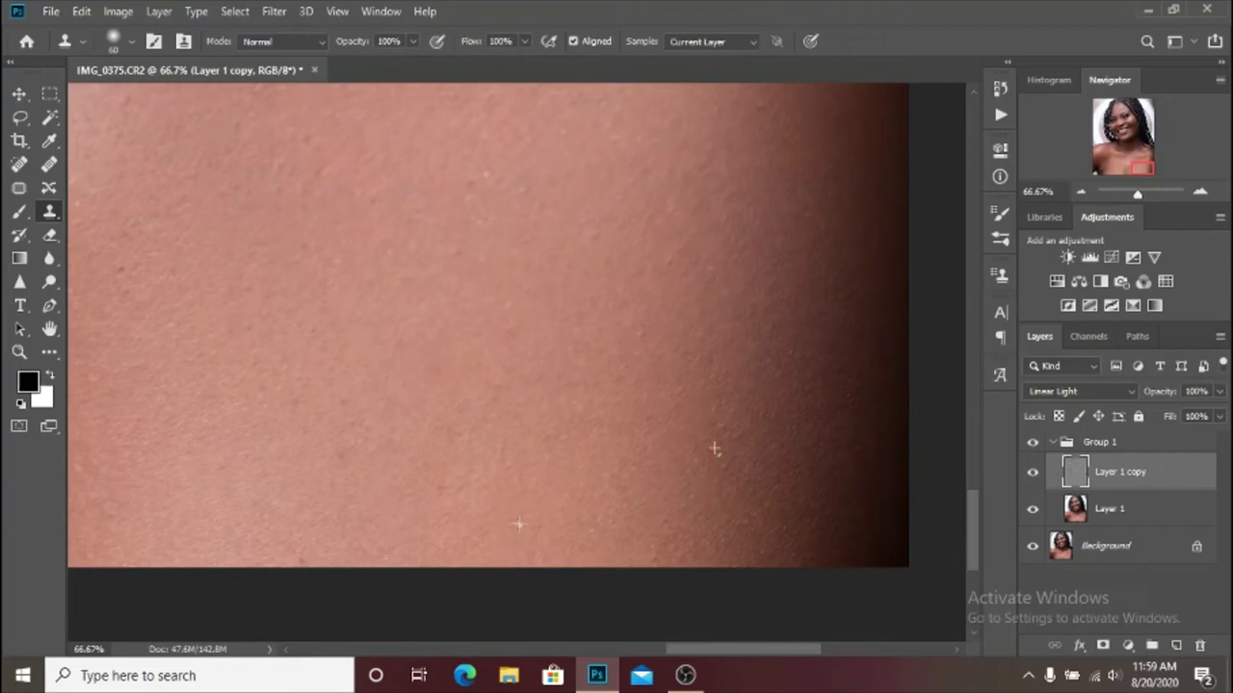
scroll(635, 481, "right", 2)
scroll(569, 500, "up", 2)
scroll(569, 501, "left", 3)
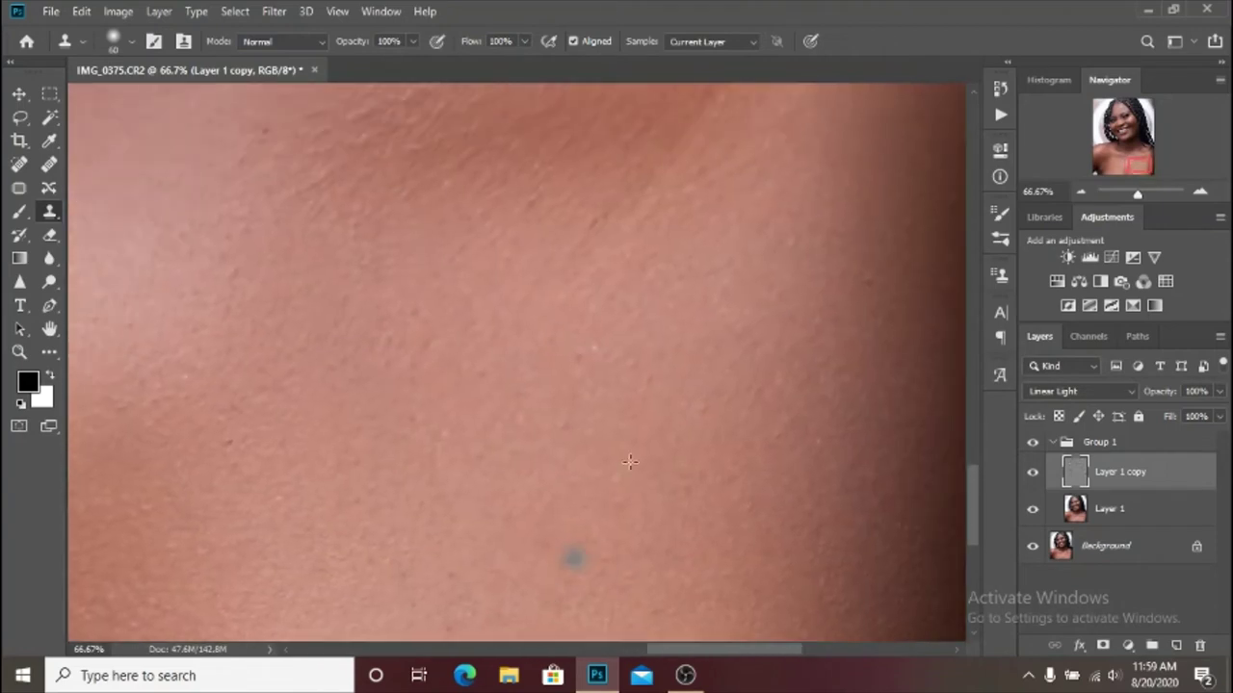
scroll(873, 440, "left", 6)
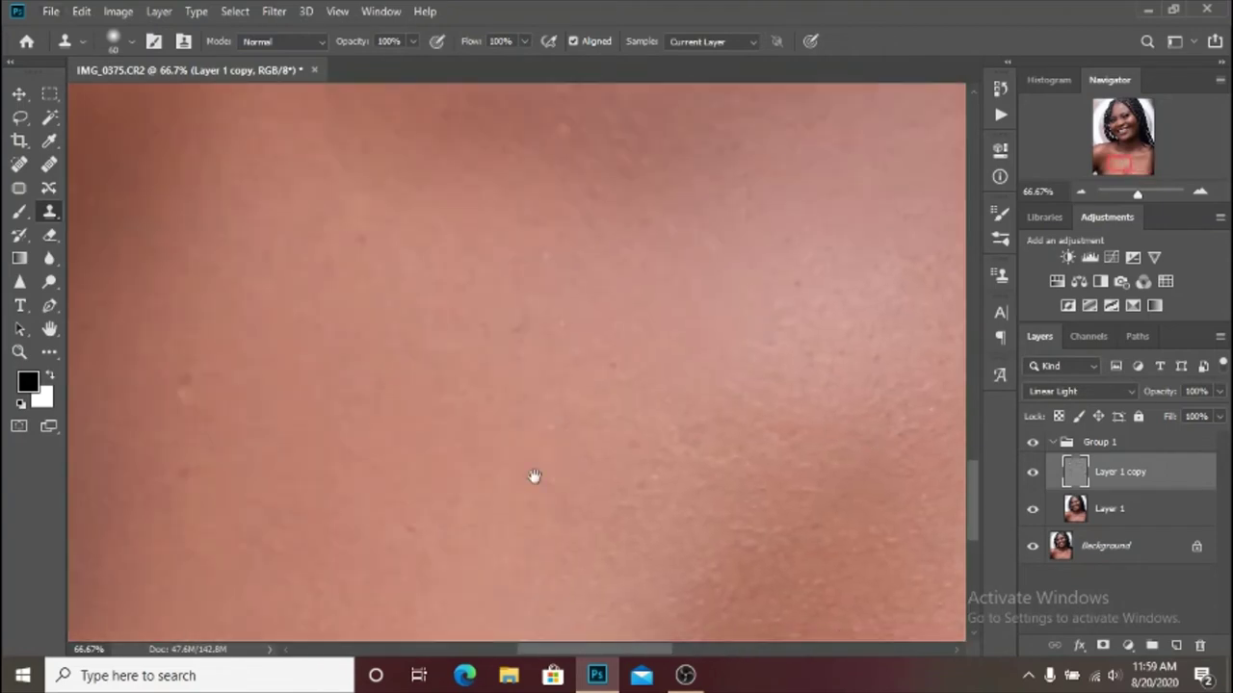
Collapse the retouching group, flatten it into the Background layer and switch to the Move tool.
scroll(427, 421, "down", 5)
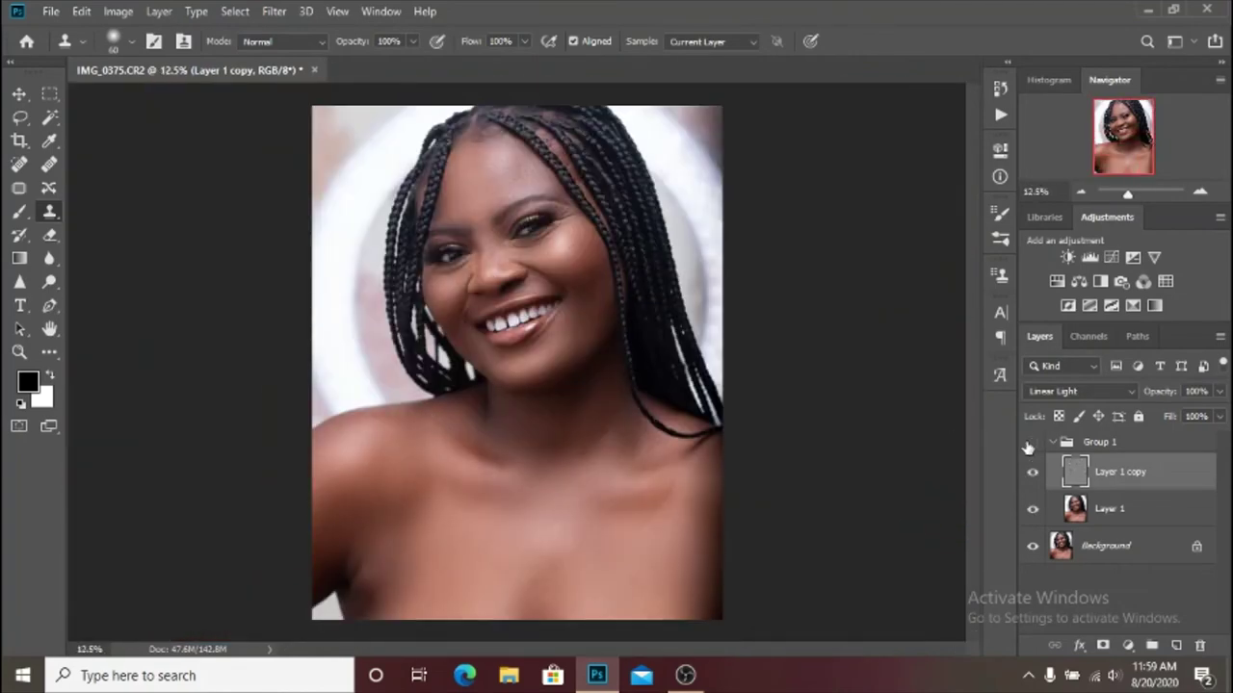
left_click(1069, 445)
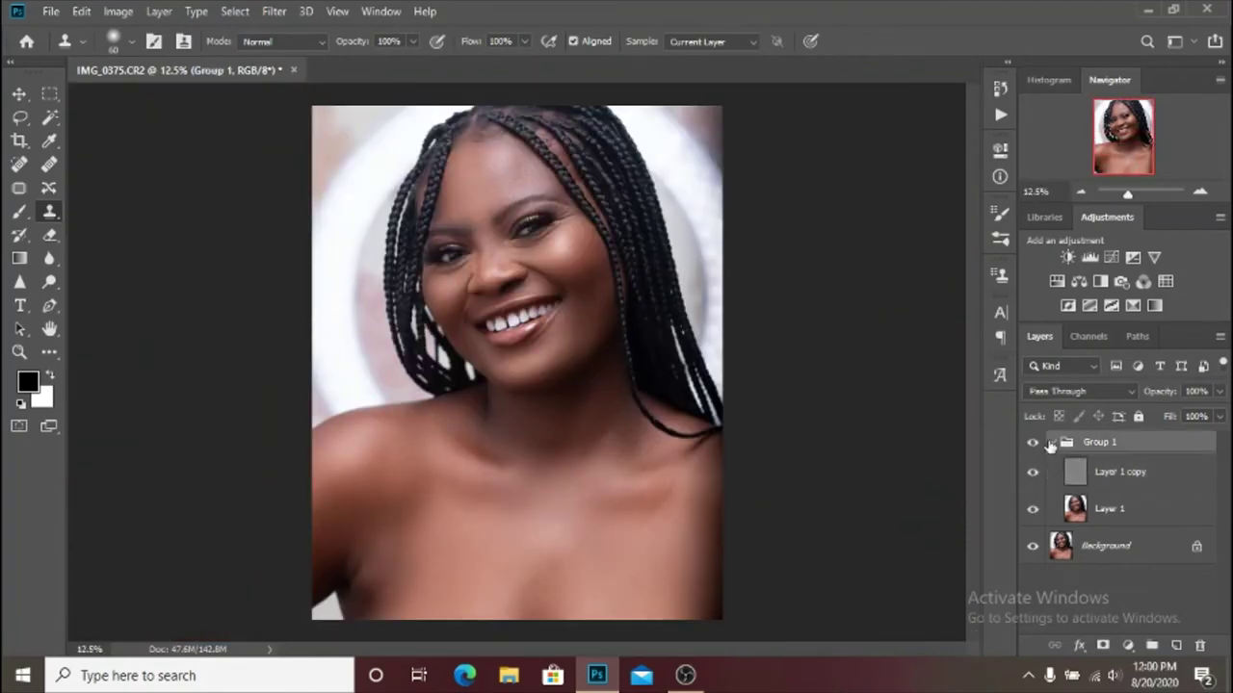
left_click(1053, 442)
key("Delete")
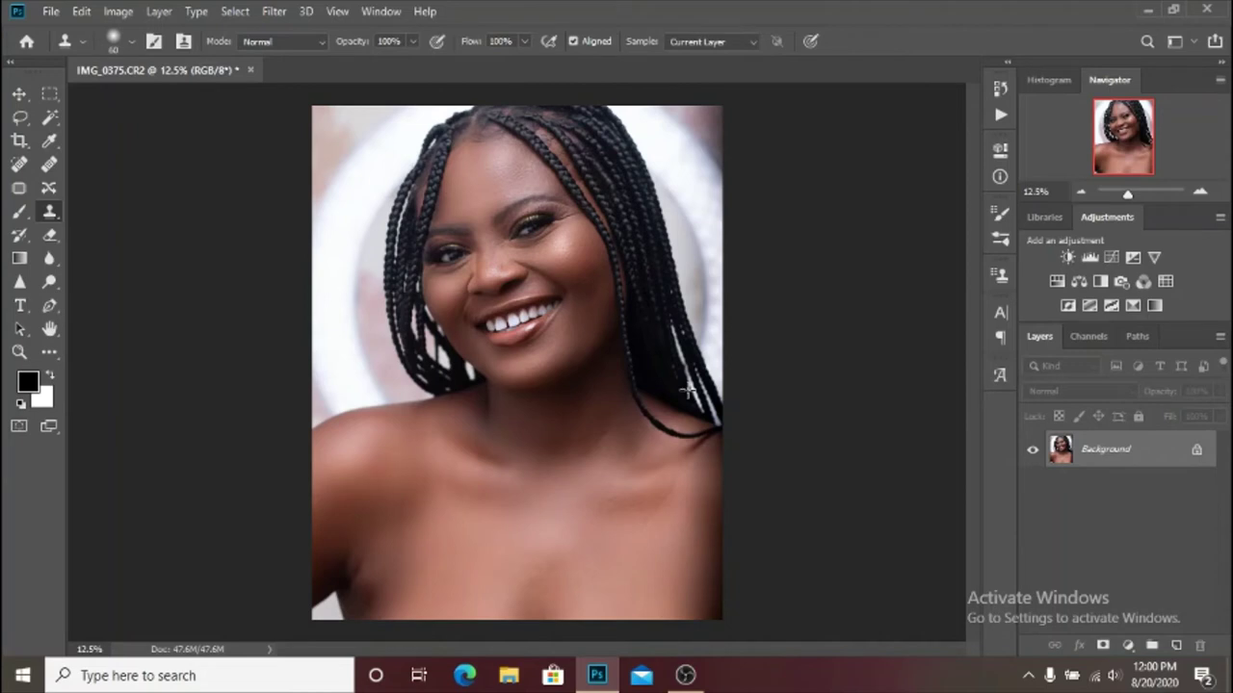
left_click(19, 94)
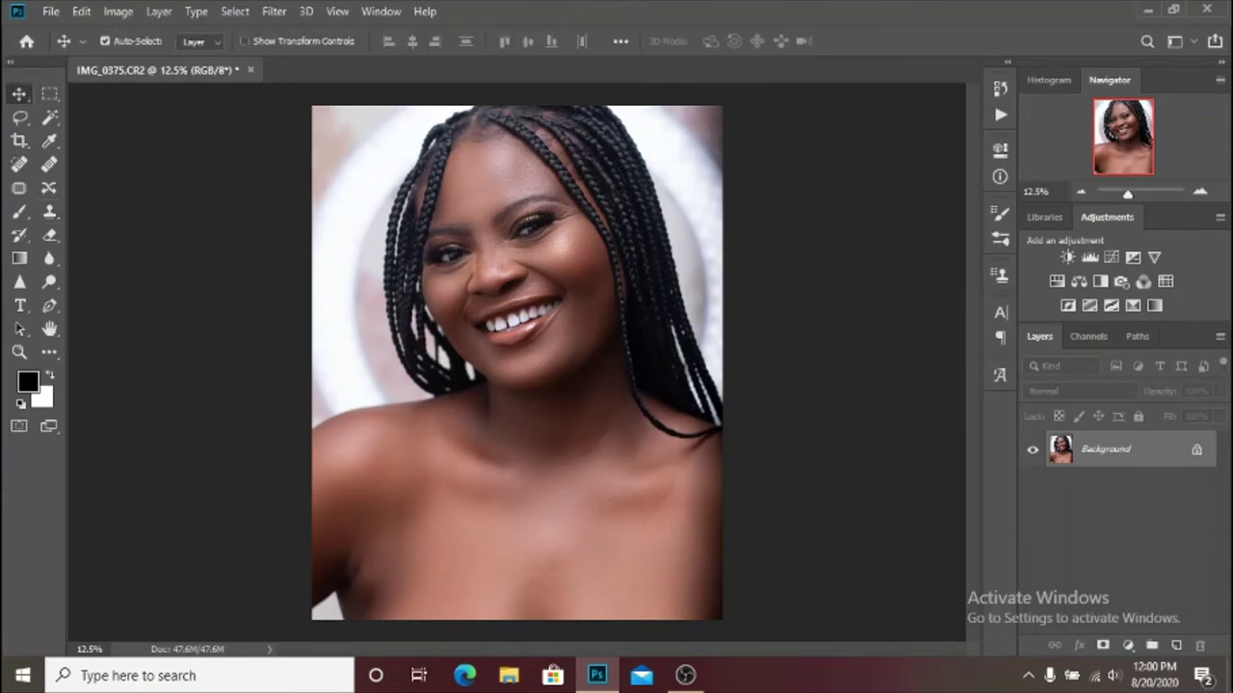
Add a Black & White adjustment layer blended as Multiply at 30% opacity.
left_click(1135, 649)
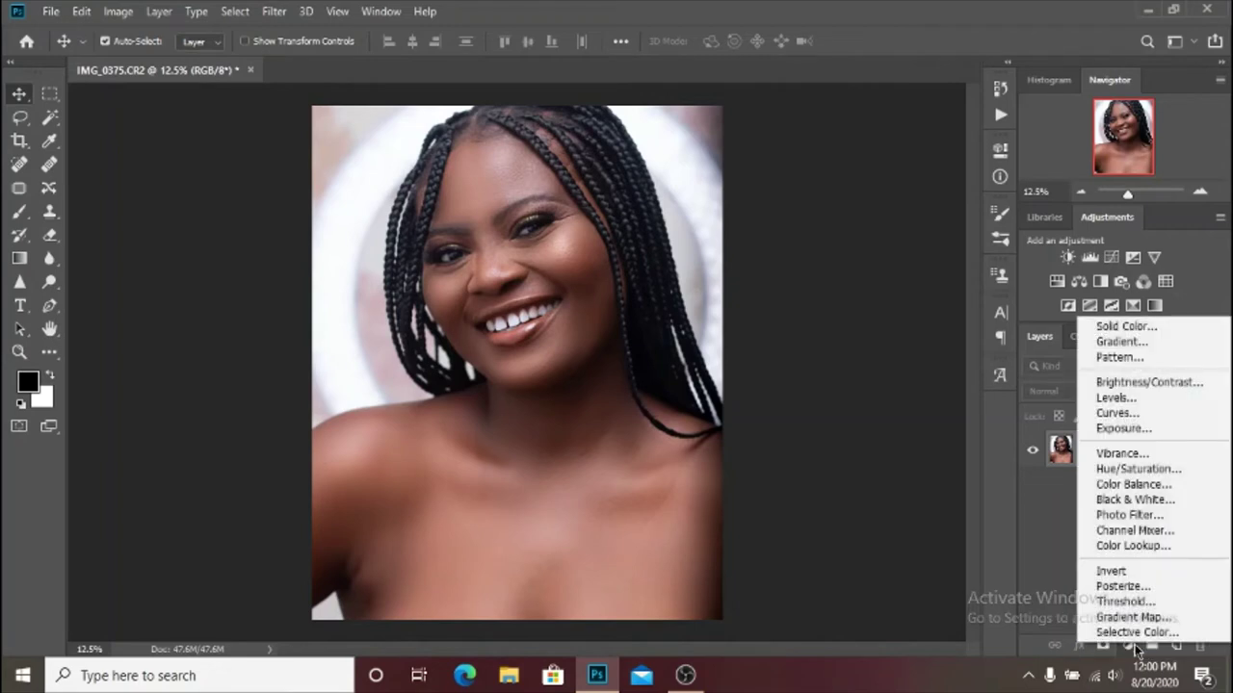
left_click(1138, 501)
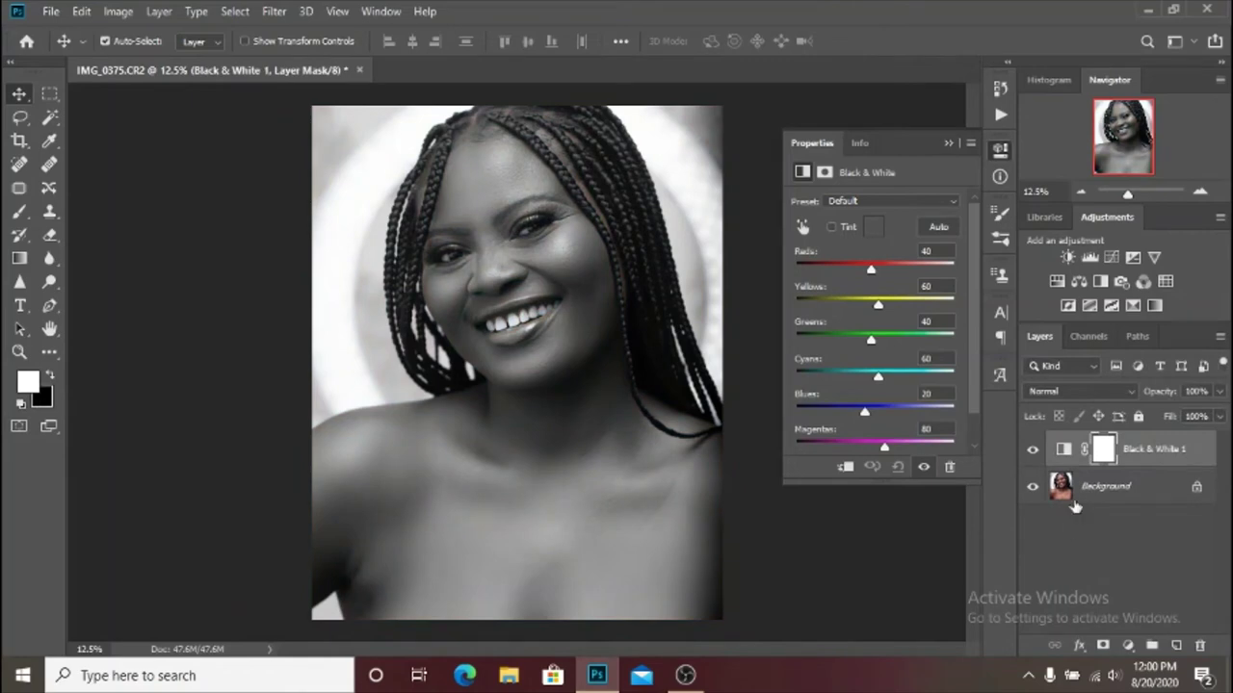
left_click(1077, 392)
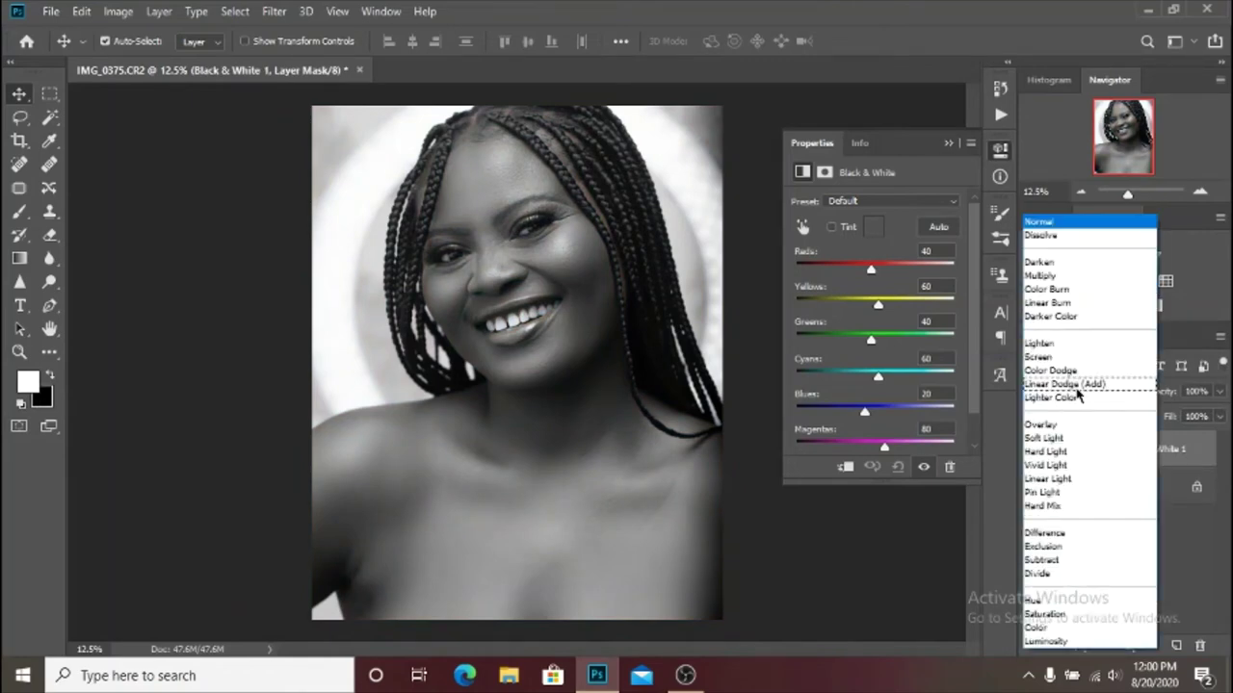
left_click(1042, 276)
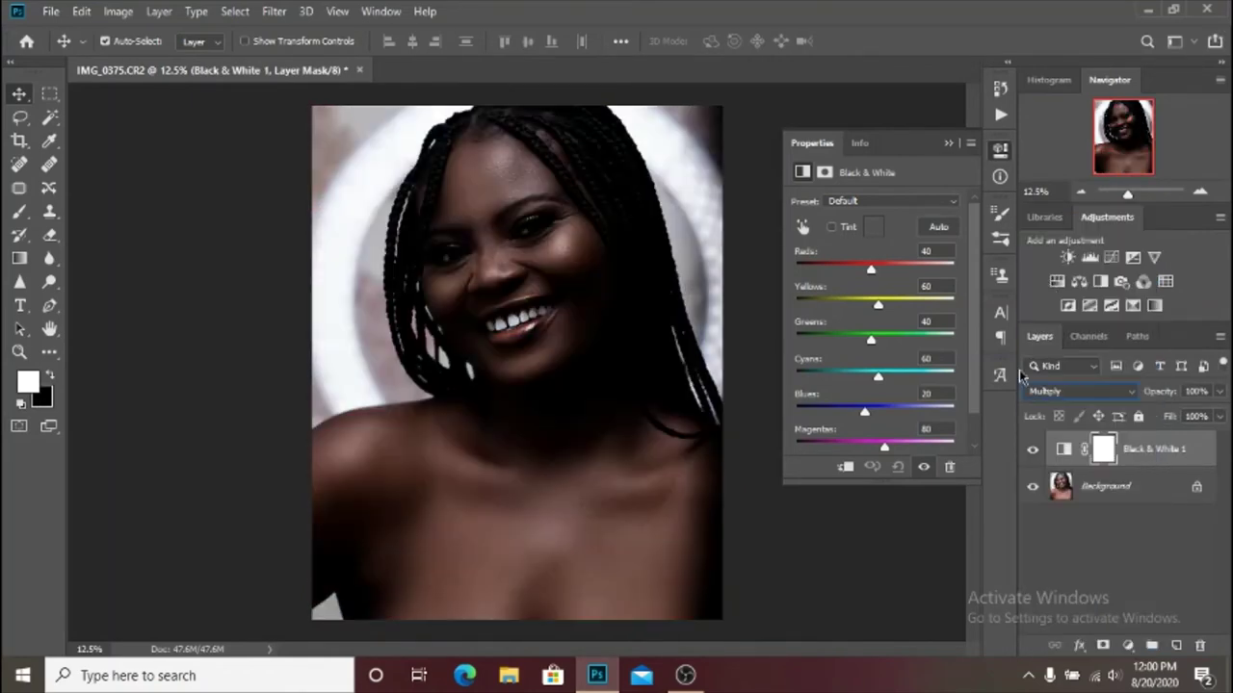
left_click(949, 143)
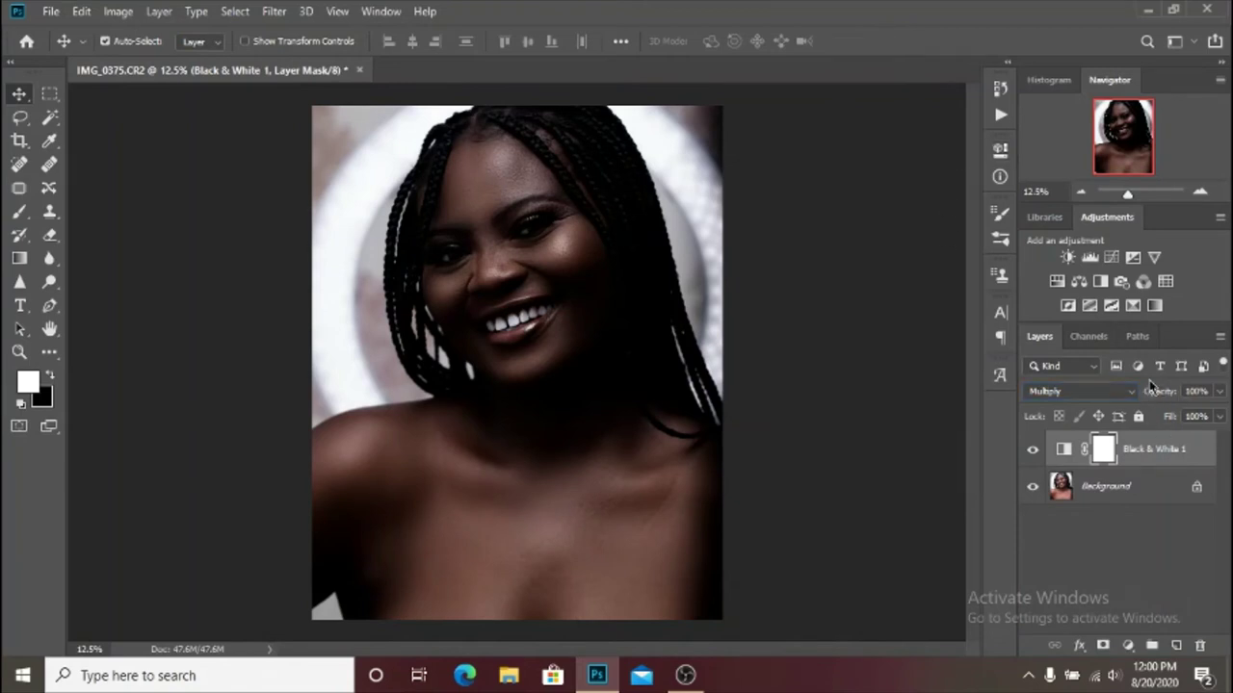
left_click_drag(1158, 392, 1161, 399)
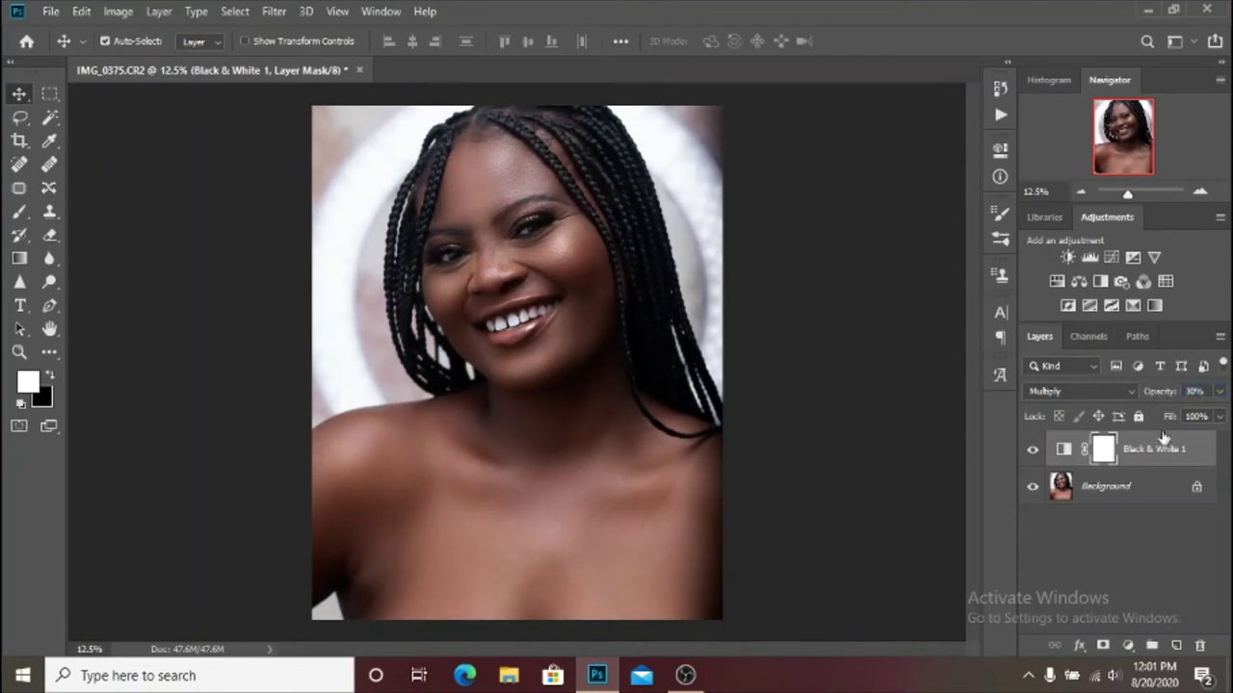
Compare the portrait with and without the Black & White adjustment, leaving the layer visible.
left_click(1034, 451)
left_click(1033, 451)
left_click(1033, 450)
left_click(1033, 451)
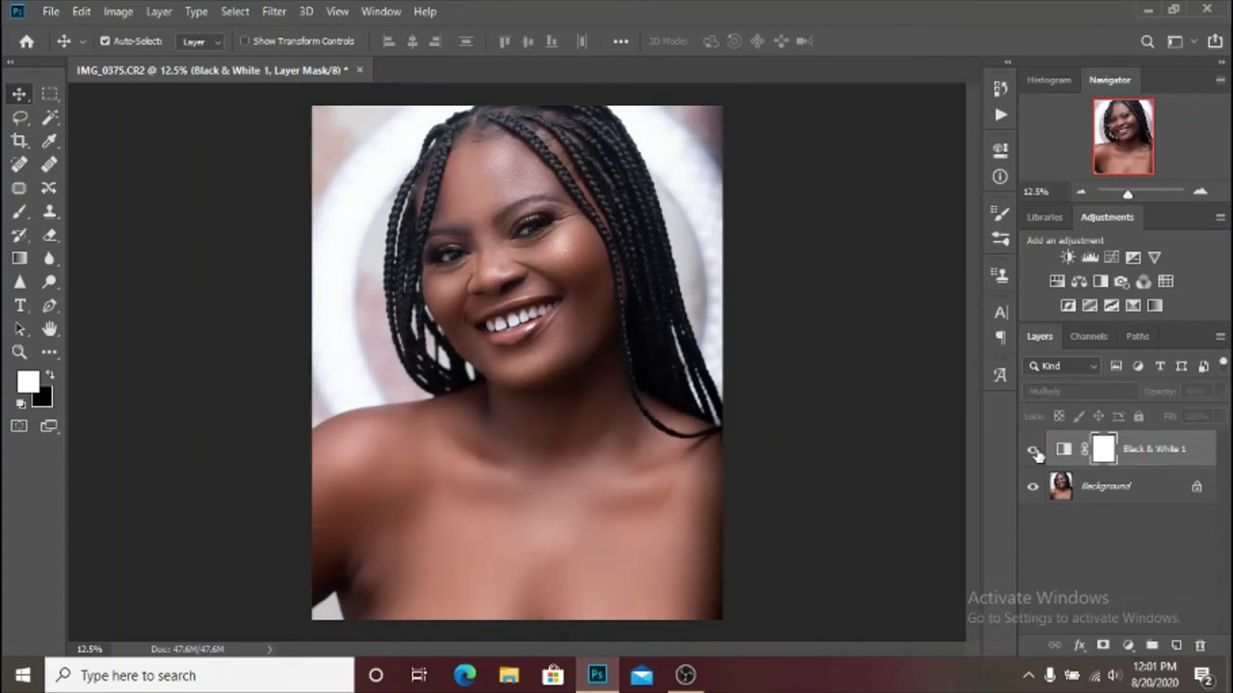
left_click(1033, 451)
left_click(1033, 450)
left_click(1033, 450)
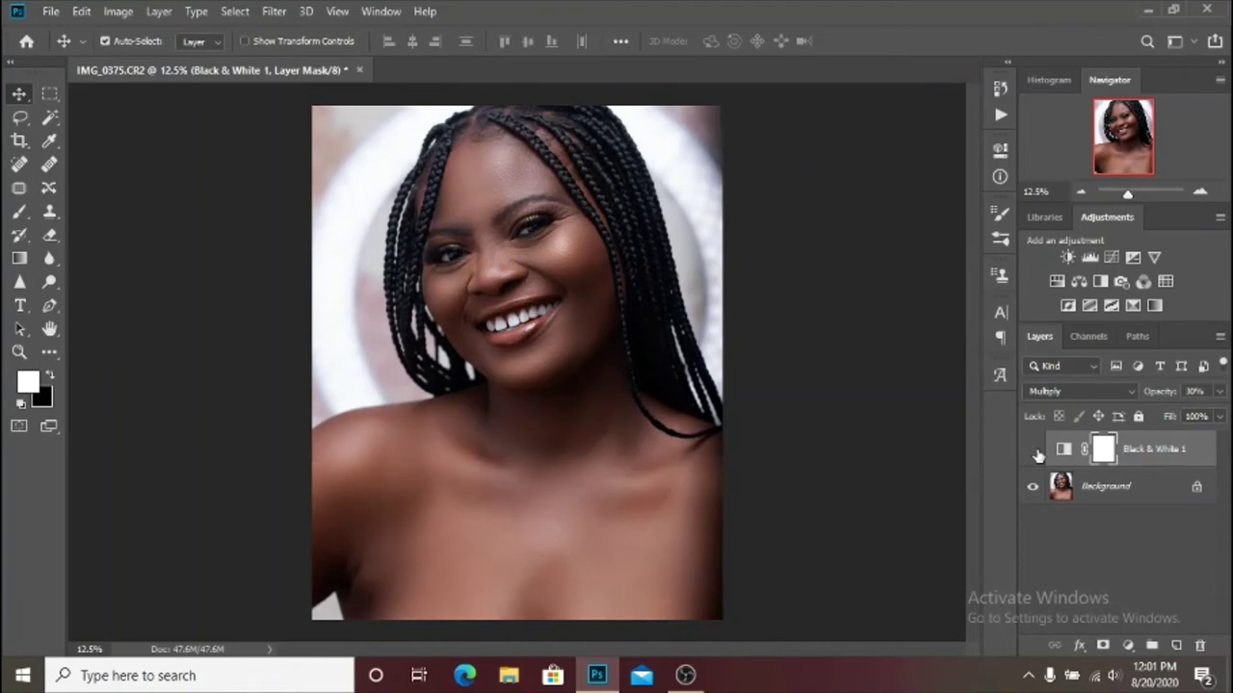
left_click(1033, 451)
left_click(1034, 451)
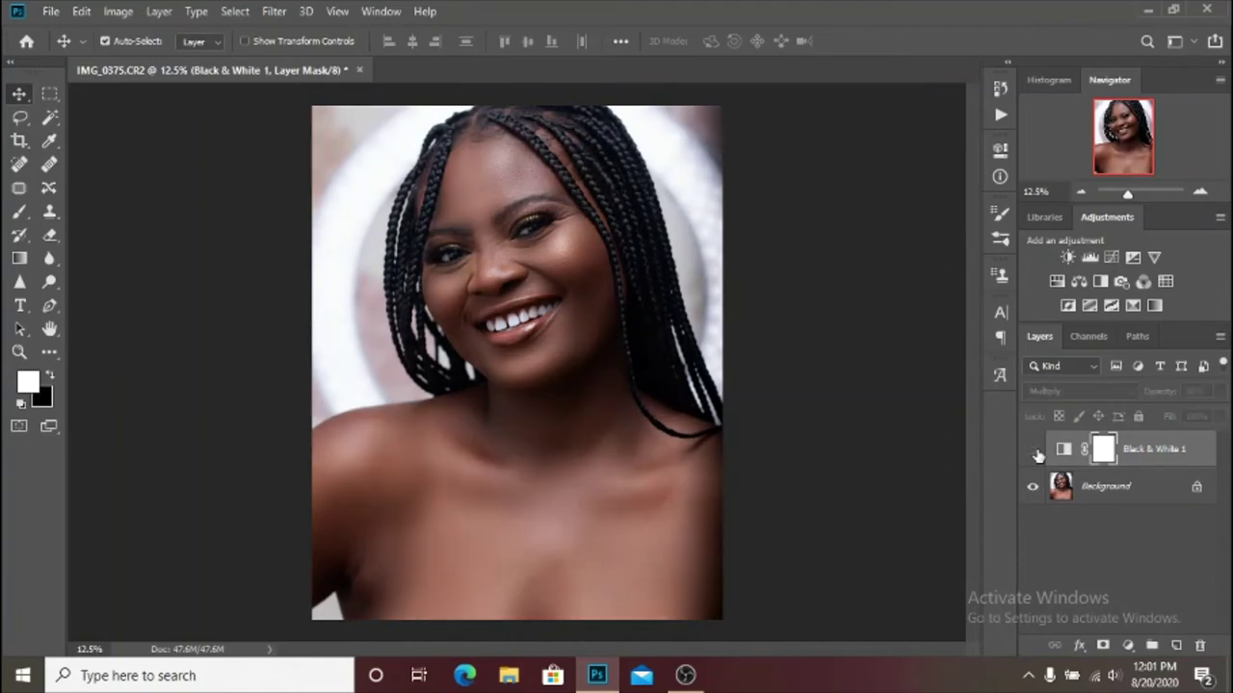
left_click(1033, 451)
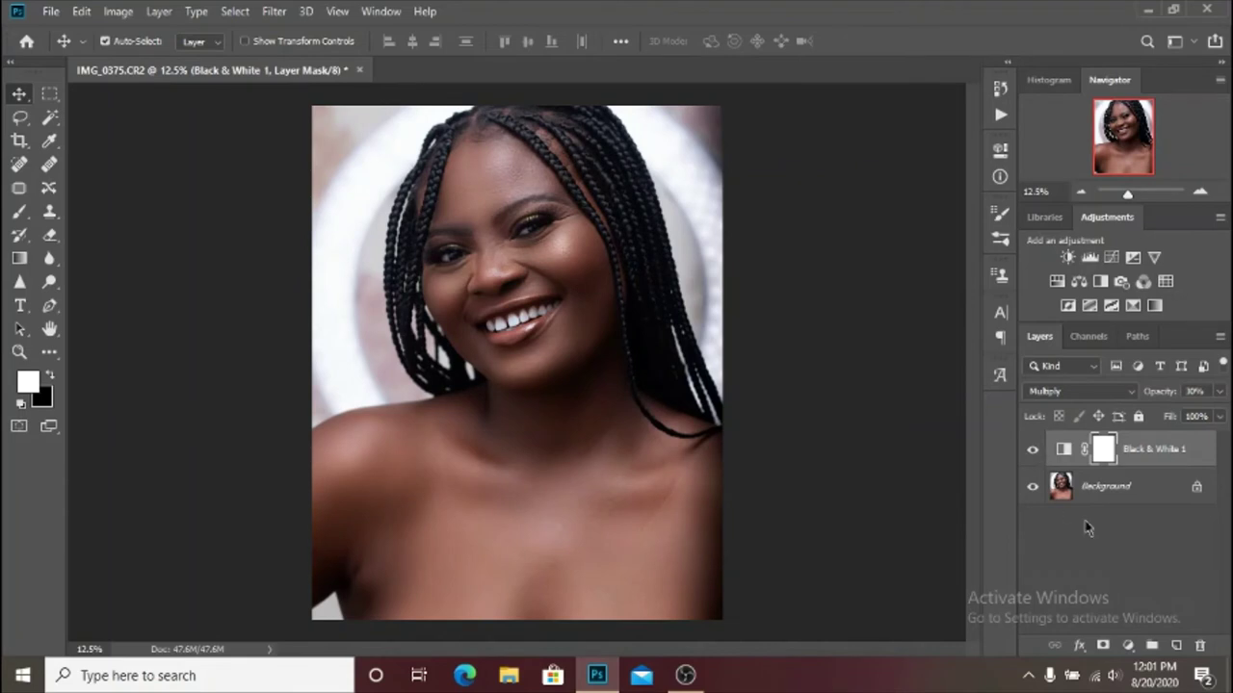
Add a Photo Filter adjustment layer above Black & White 1 using Warming Filter (85).
left_click(1128, 646)
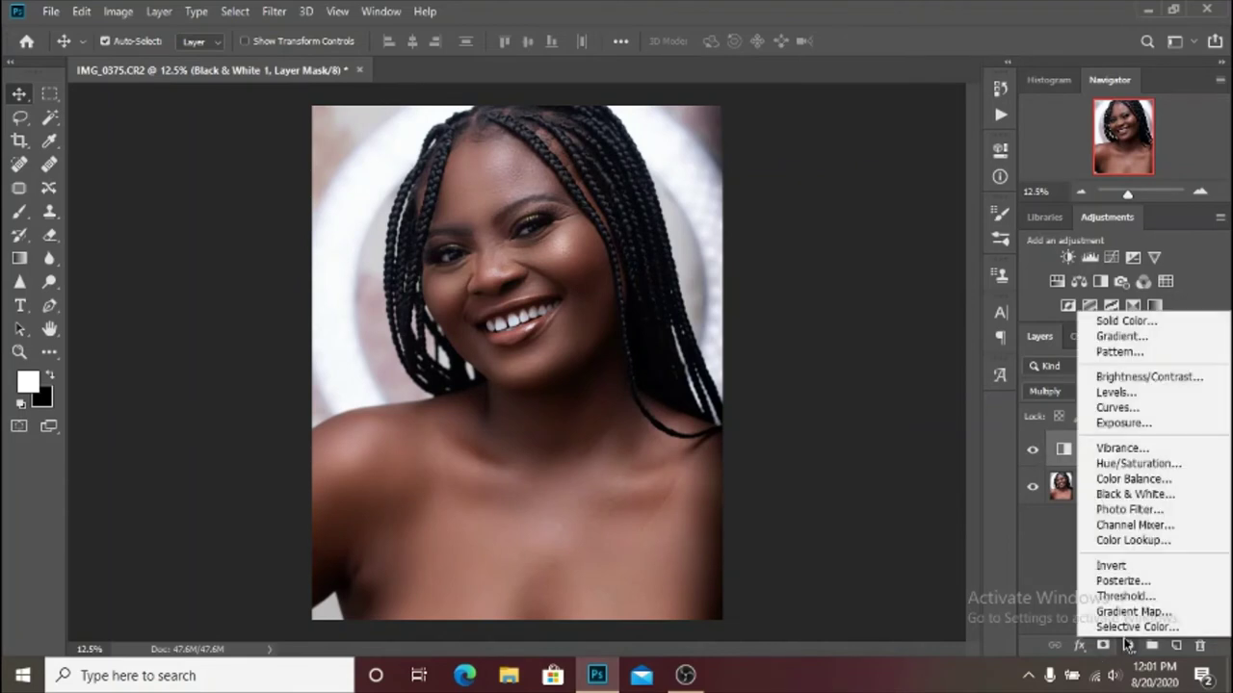
left_click(1137, 510)
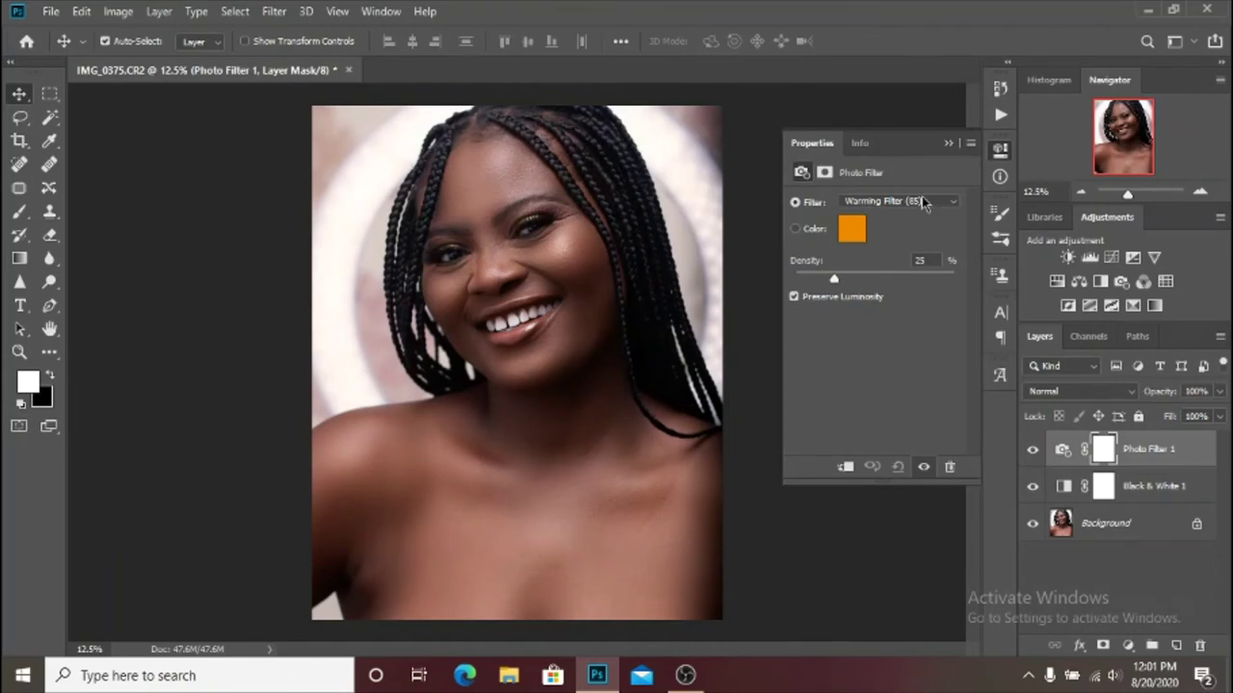
left_click(922, 202)
left_click(892, 221)
left_click(887, 203)
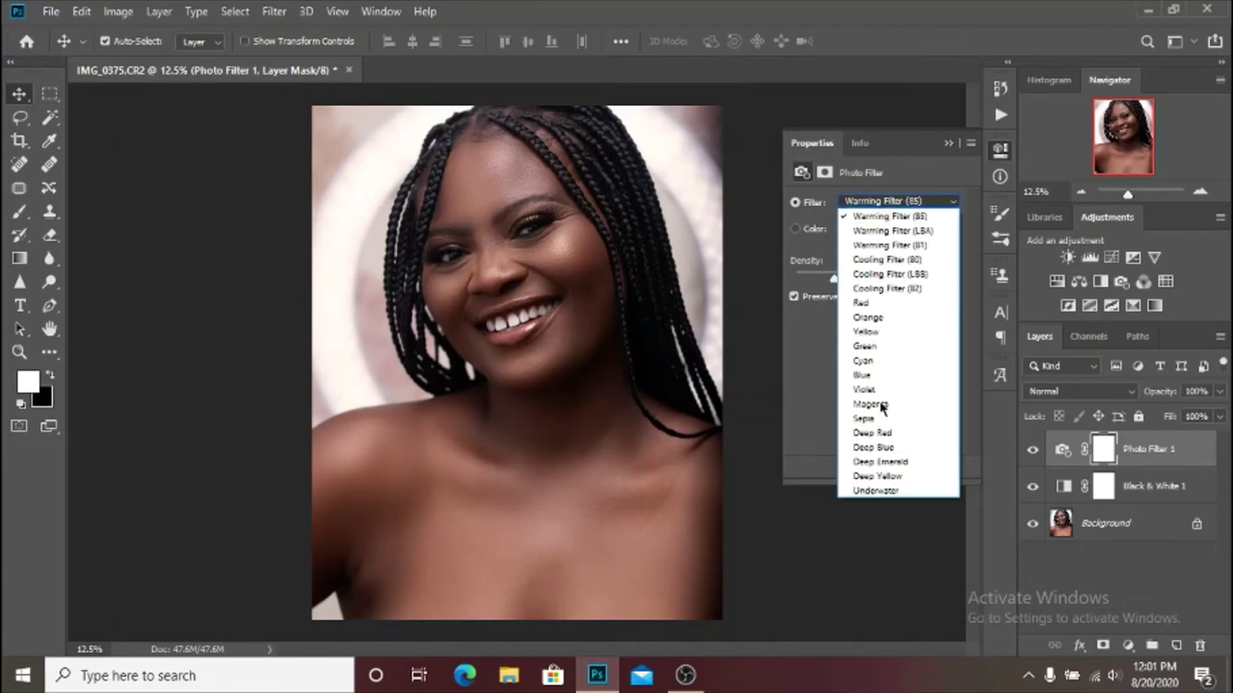
left_click(896, 202)
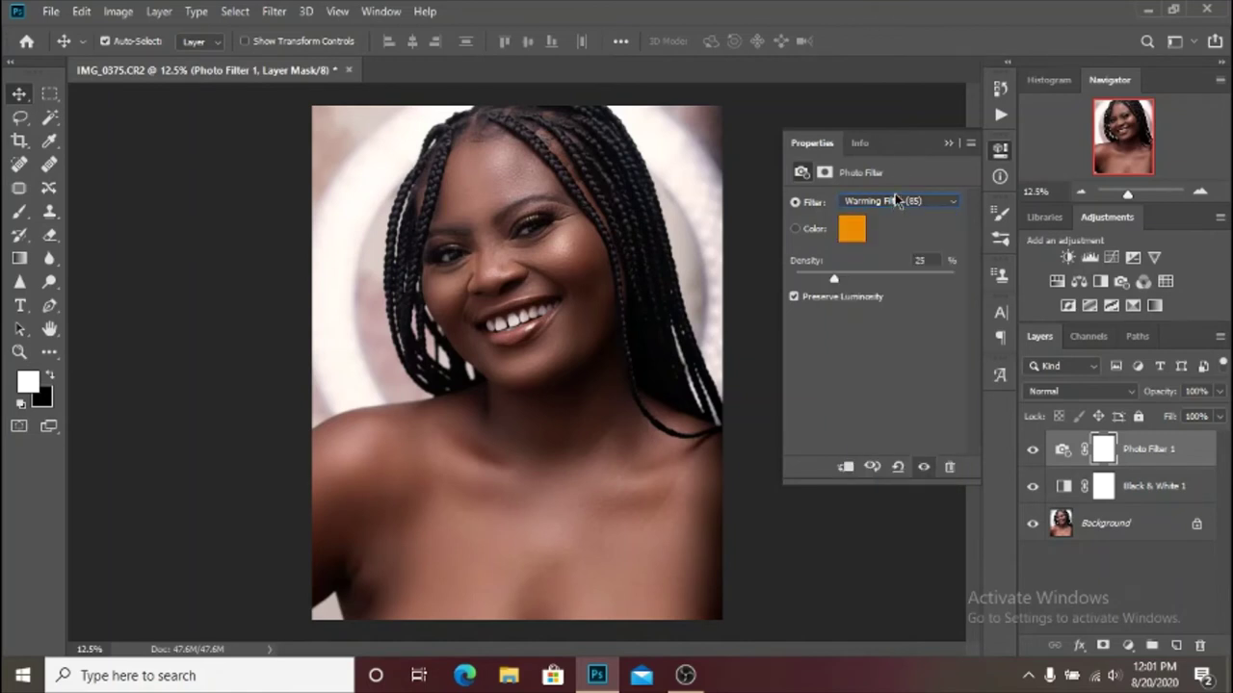
Try the Warming Filter (81) and Cooling Filter (80) presets and return to Warming Filter (85).
scroll(918, 202, "down", 2)
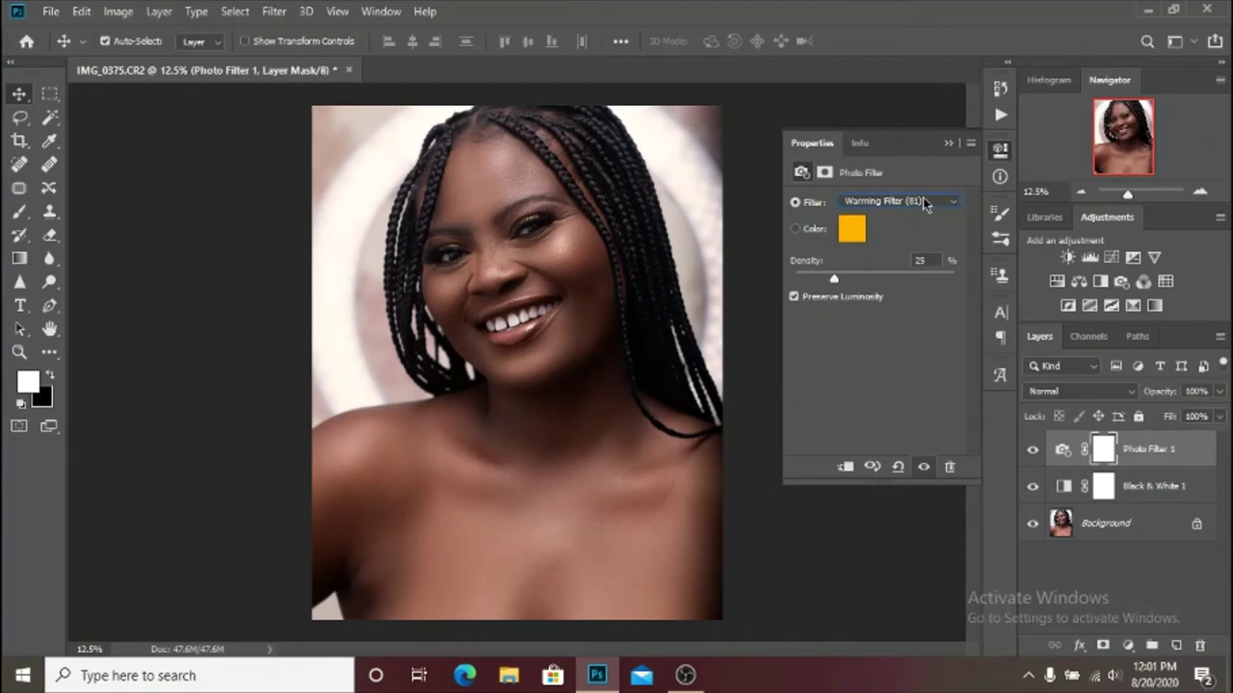
scroll(922, 197, "down", 1)
scroll(923, 198, "down", 1)
scroll(923, 198, "down", 1)
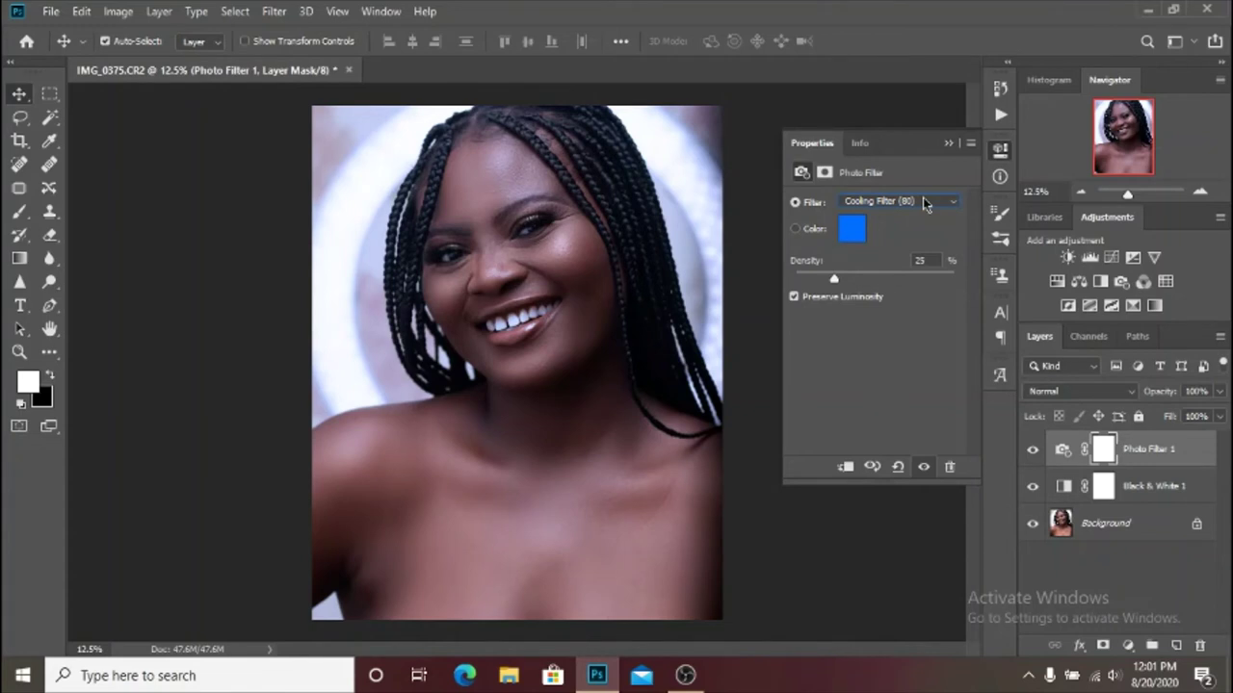
scroll(923, 197, "up", 3)
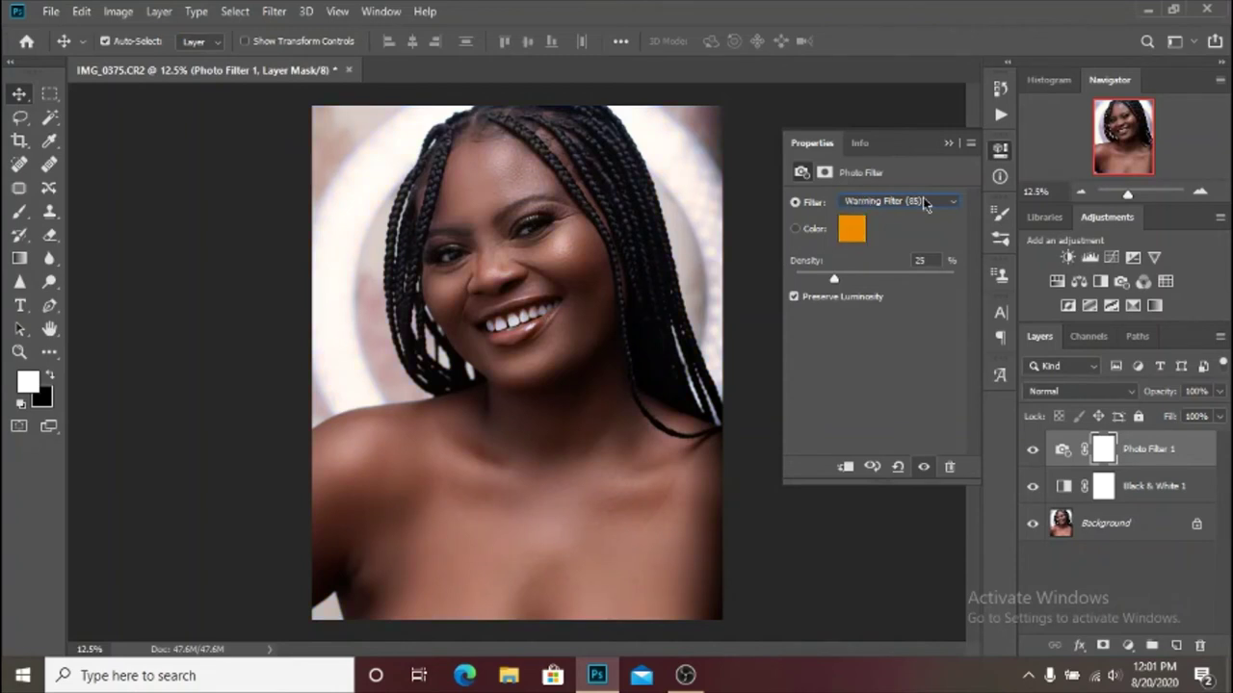
Compare the cooling and colour presets on the portrait and set the Photo Filter to Deep Yellow.
scroll(923, 197, "down", 5)
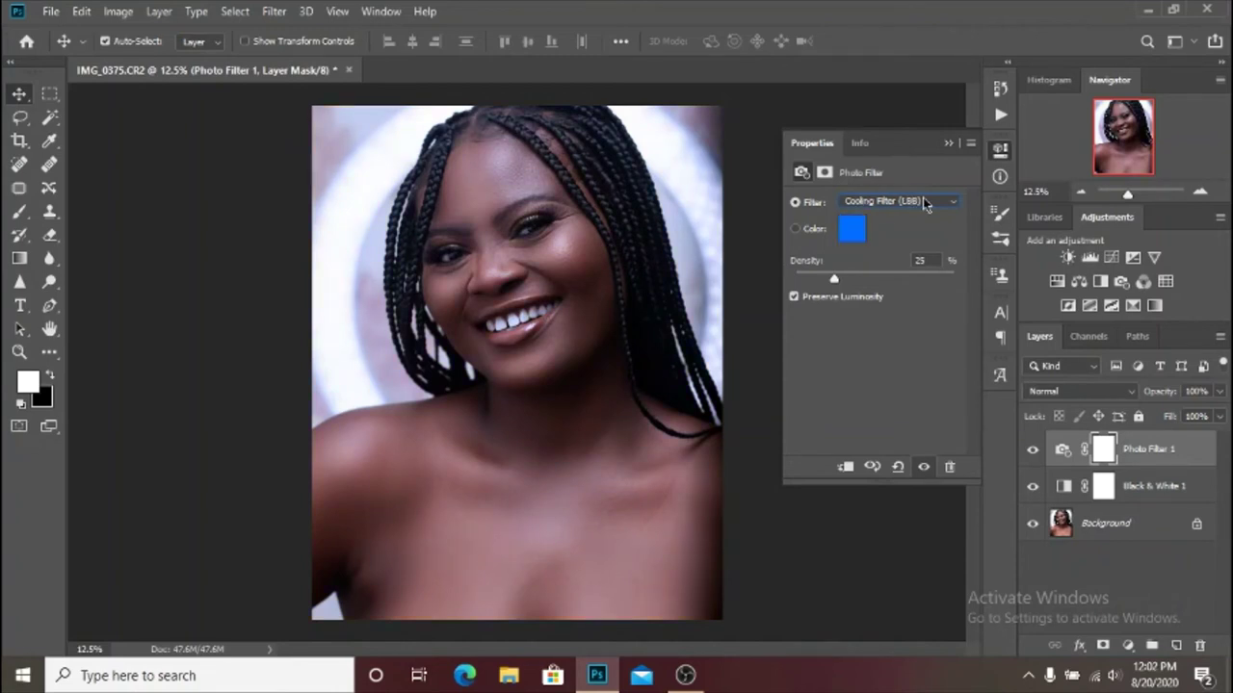
scroll(923, 197, "down", 3)
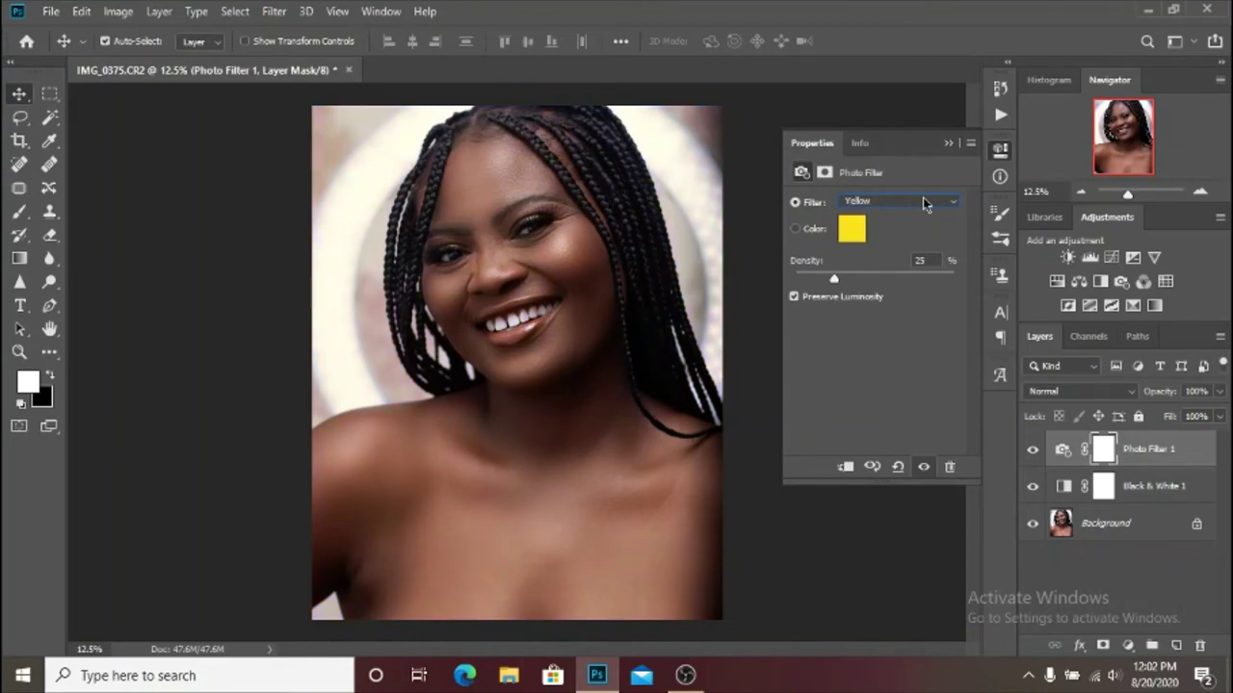
scroll(924, 204, "down", 1)
scroll(925, 205, "up", 1)
scroll(920, 202, "down", 3)
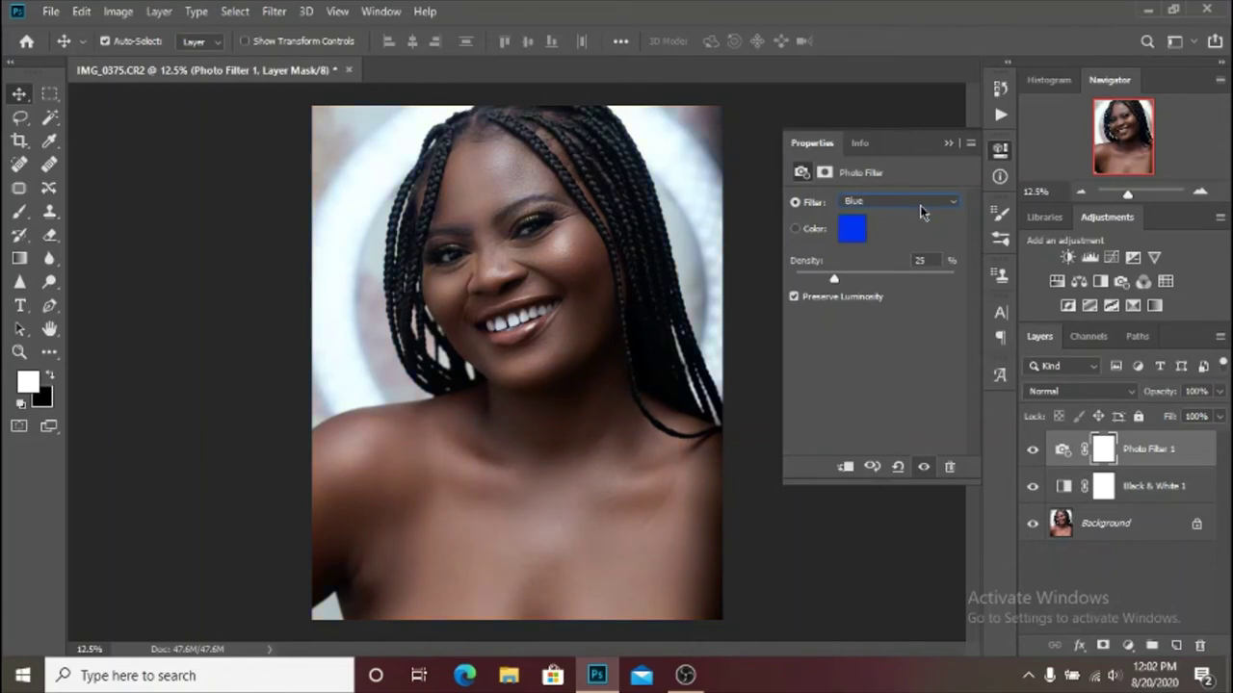
scroll(920, 205, "up", 1)
scroll(920, 205, "down", 3)
scroll(920, 205, "down", 5)
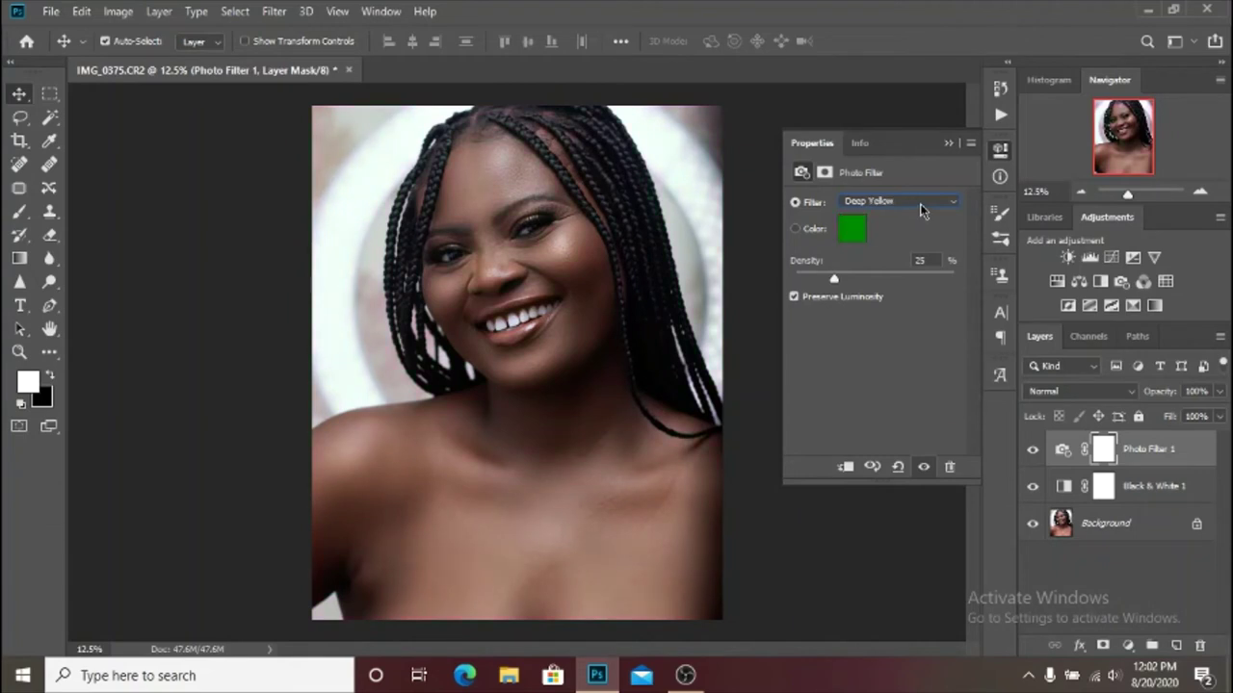
scroll(920, 203, "down", 1)
scroll(919, 203, "up", 1)
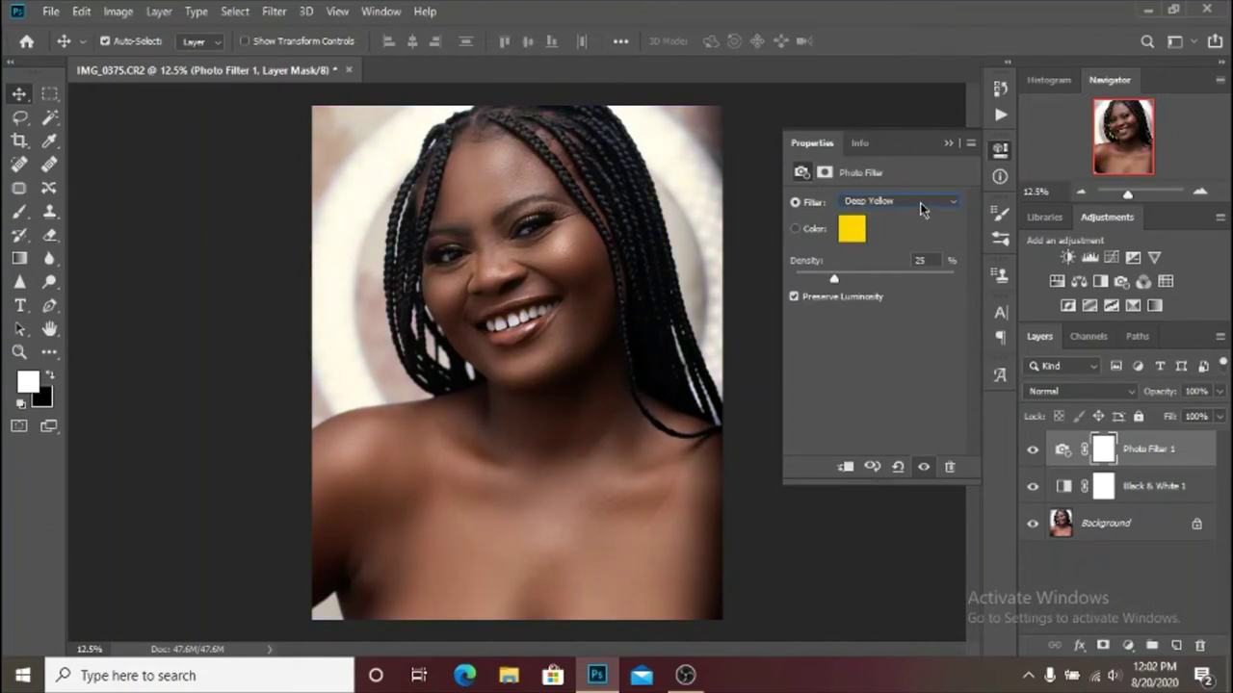
Compare the Underwater, Blue and other colour presets on the portrait and set the Photo Filter to Yellow.
scroll(920, 207, "down", 1)
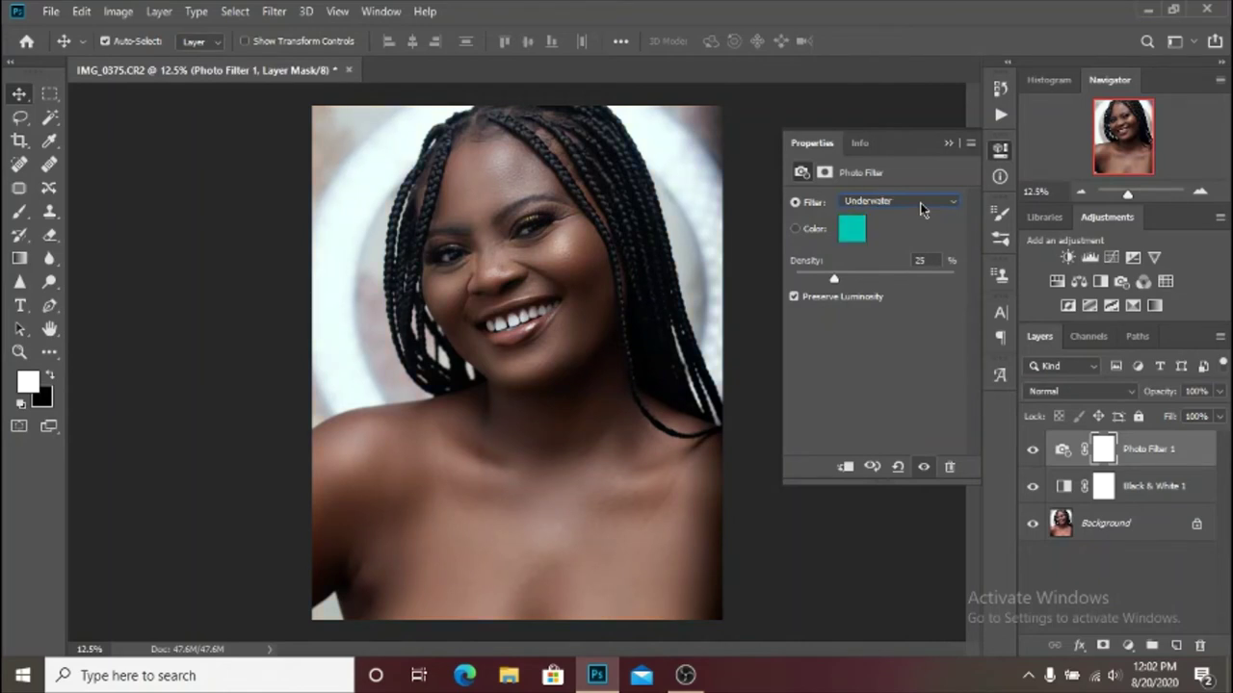
scroll(920, 202, "up", 3)
scroll(920, 202, "up", 2)
scroll(920, 203, "up", 6)
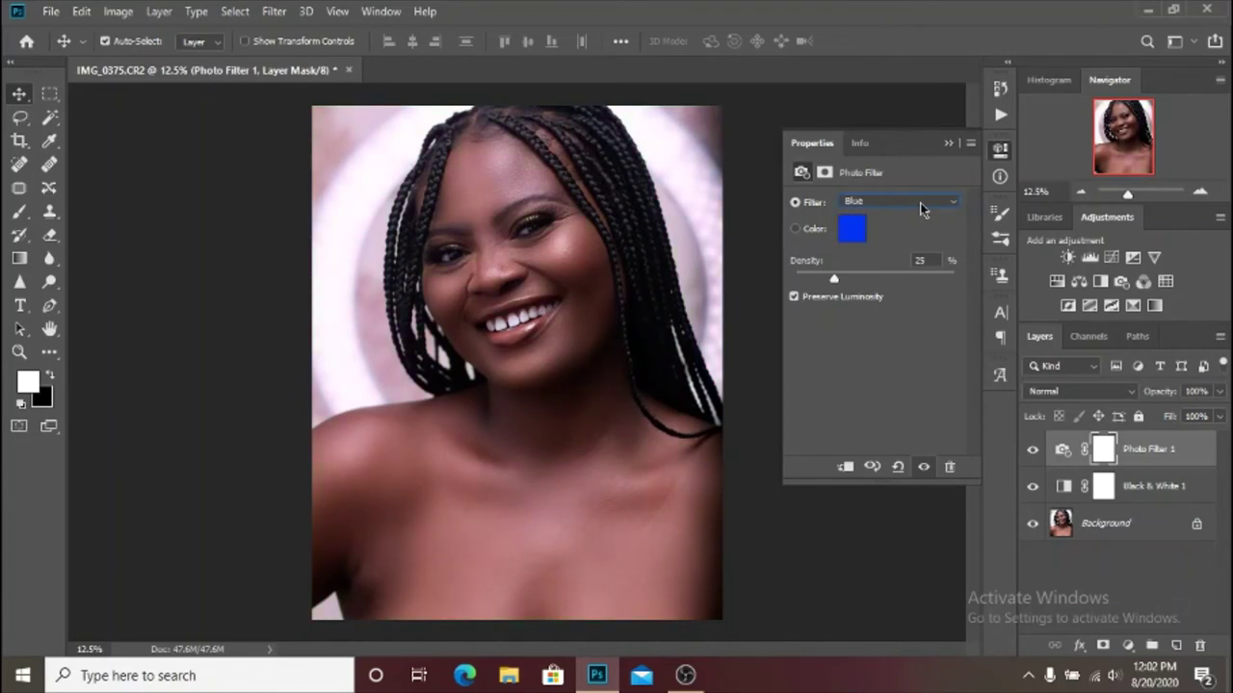
scroll(920, 202, "up", 1)
scroll(920, 203, "down", 1)
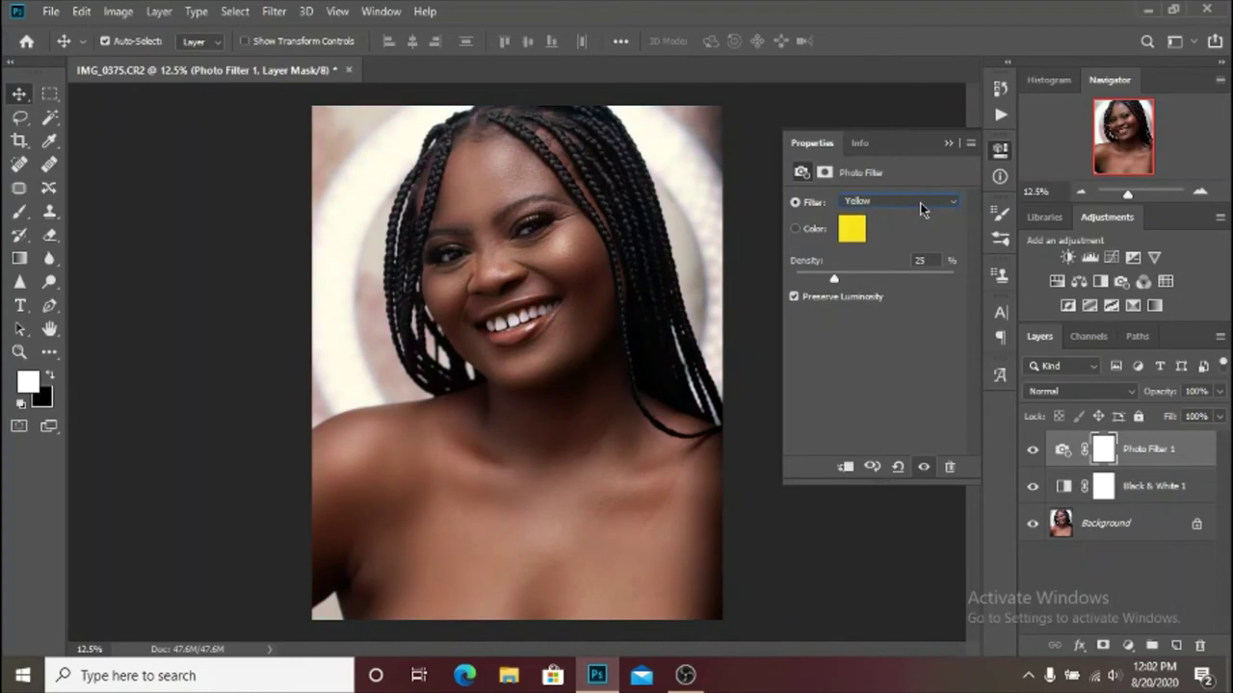
left_click(944, 143)
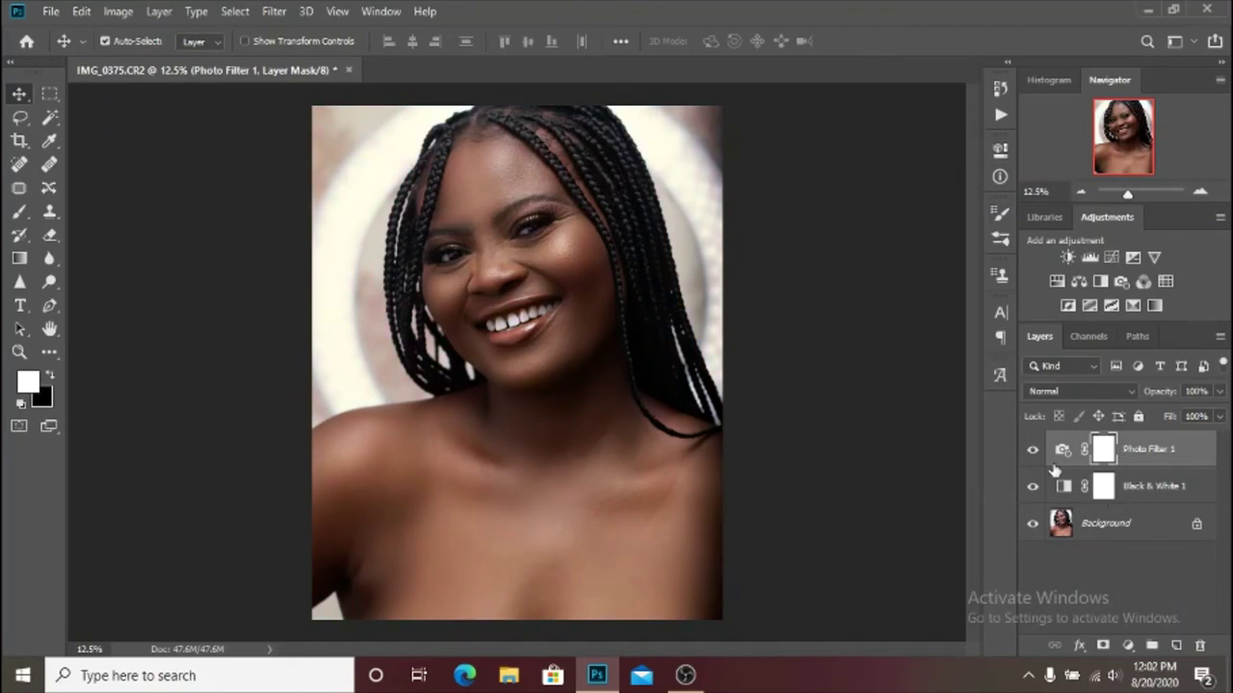
Compare the portrait with and without the Photo Filter, and against the Background alone, leaving every layer visible.
left_click(1032, 450)
left_click(1033, 452)
left_click(1034, 453)
left_click(1033, 452)
key("ctrl+minus")
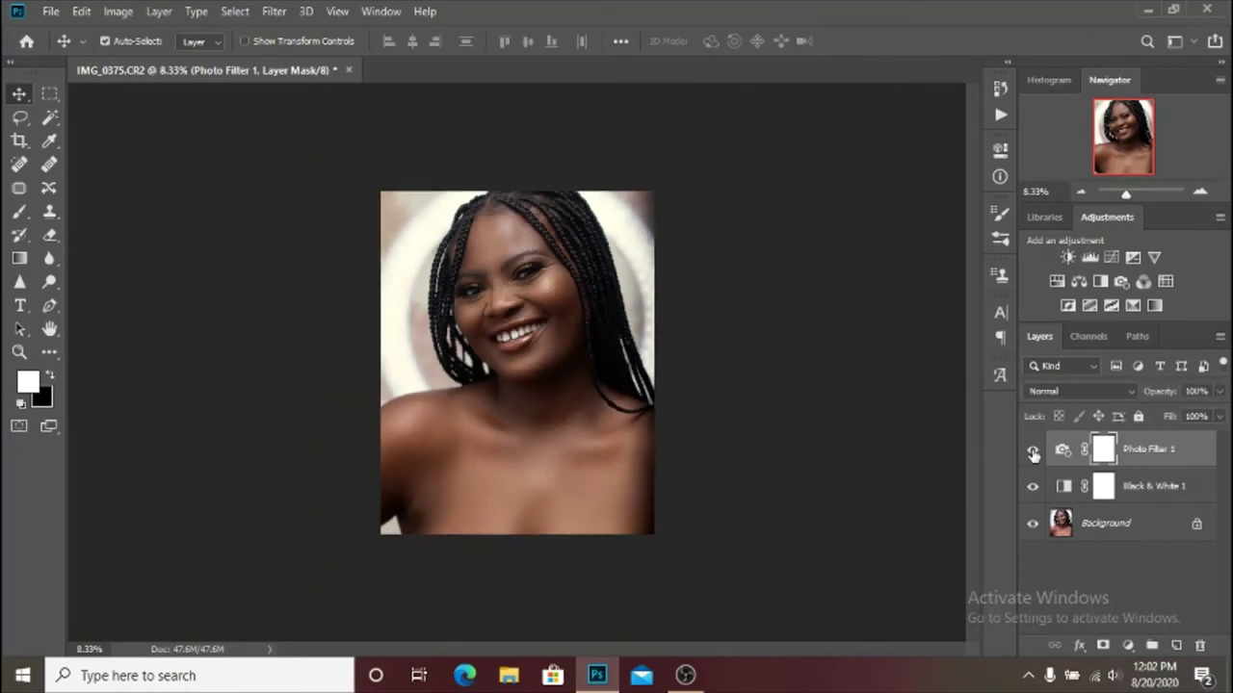
left_click(1033, 523, "alt")
left_click(1033, 524, "alt")
left_click(1033, 524, "alt")
left_click(1033, 524, "alt")
Add a Curves adjustment layer above Photo Filter 1 and set the black point's input to 5.
left_click(1129, 645)
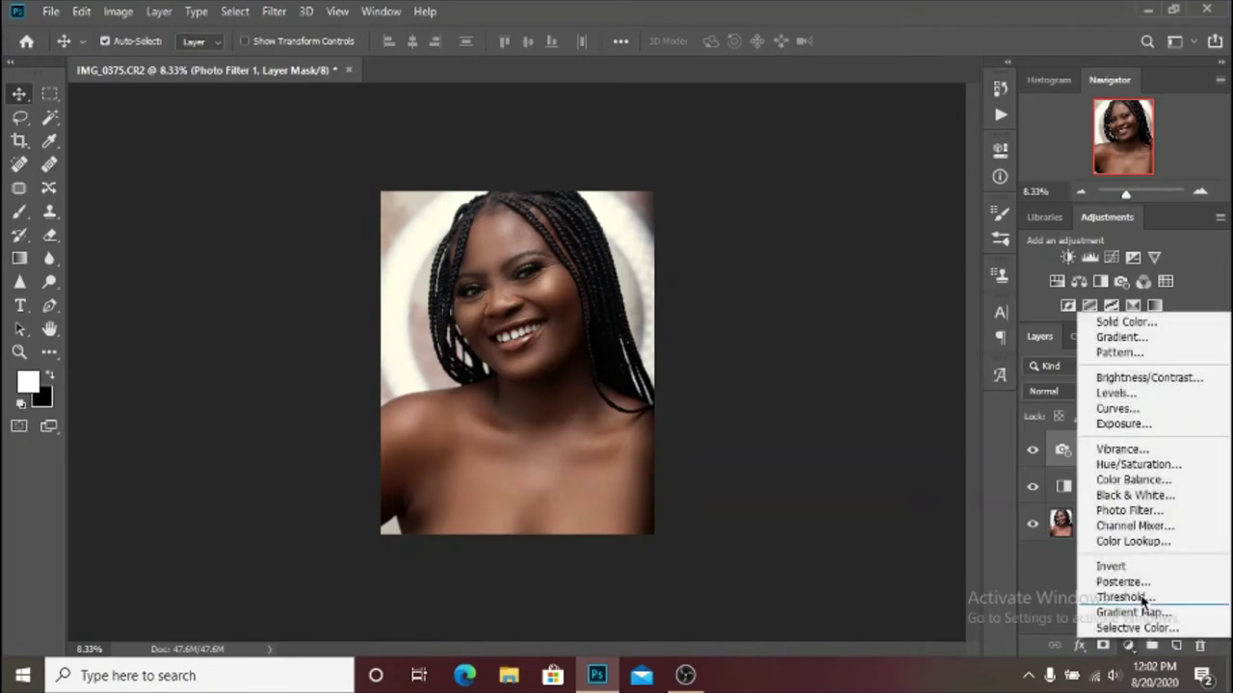
left_click(1136, 408)
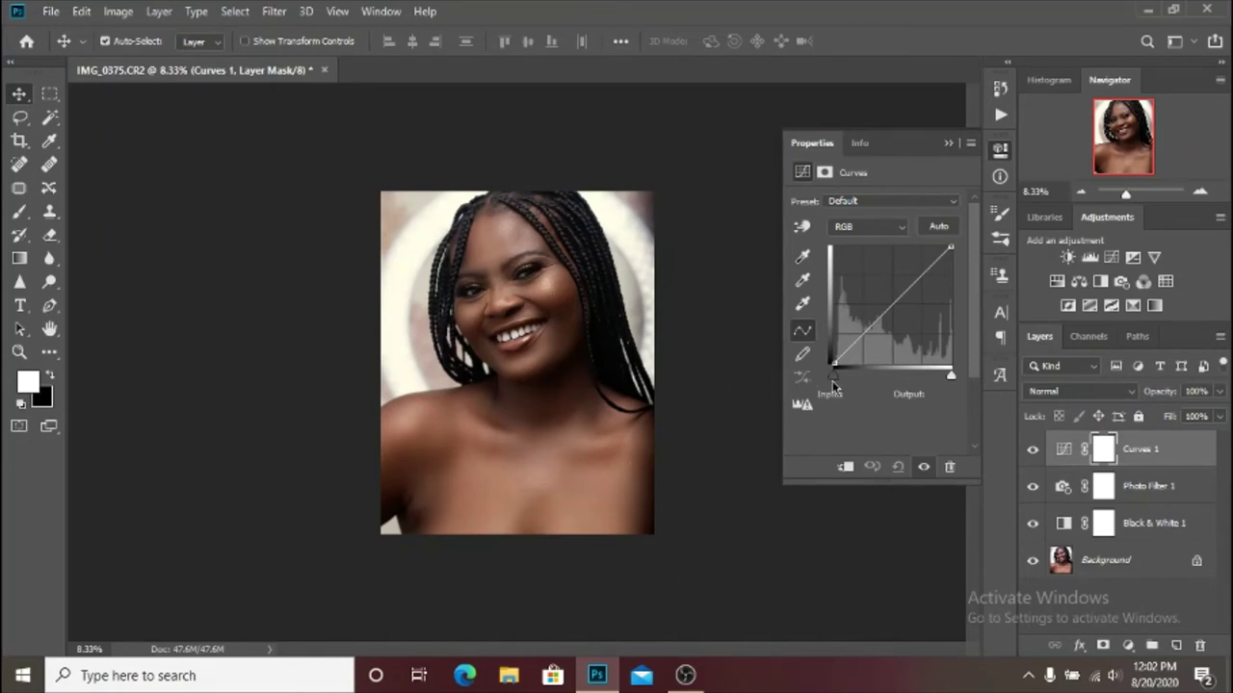
left_click_drag(834, 384, 833, 384)
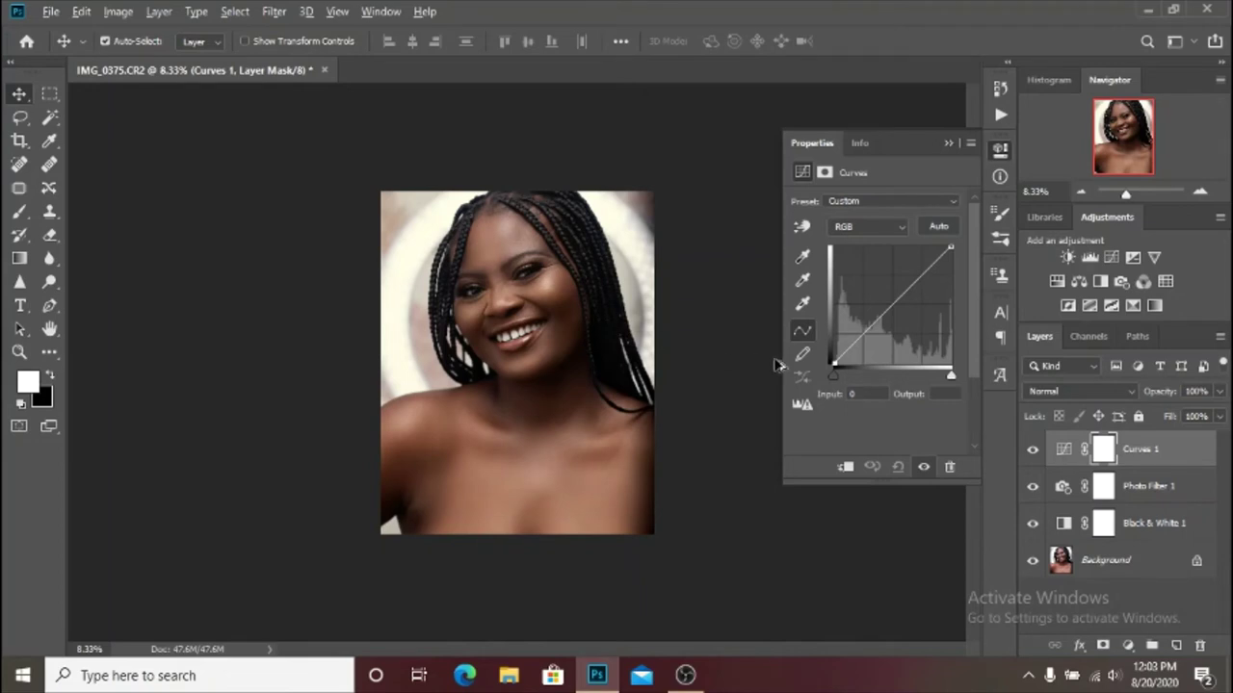
mouse_move(834, 373)
left_mouse_down()
mouse_move(849, 386)
mouse_move(832, 381)
left_mouse_up()
left_click_drag(834, 381, 838, 381)
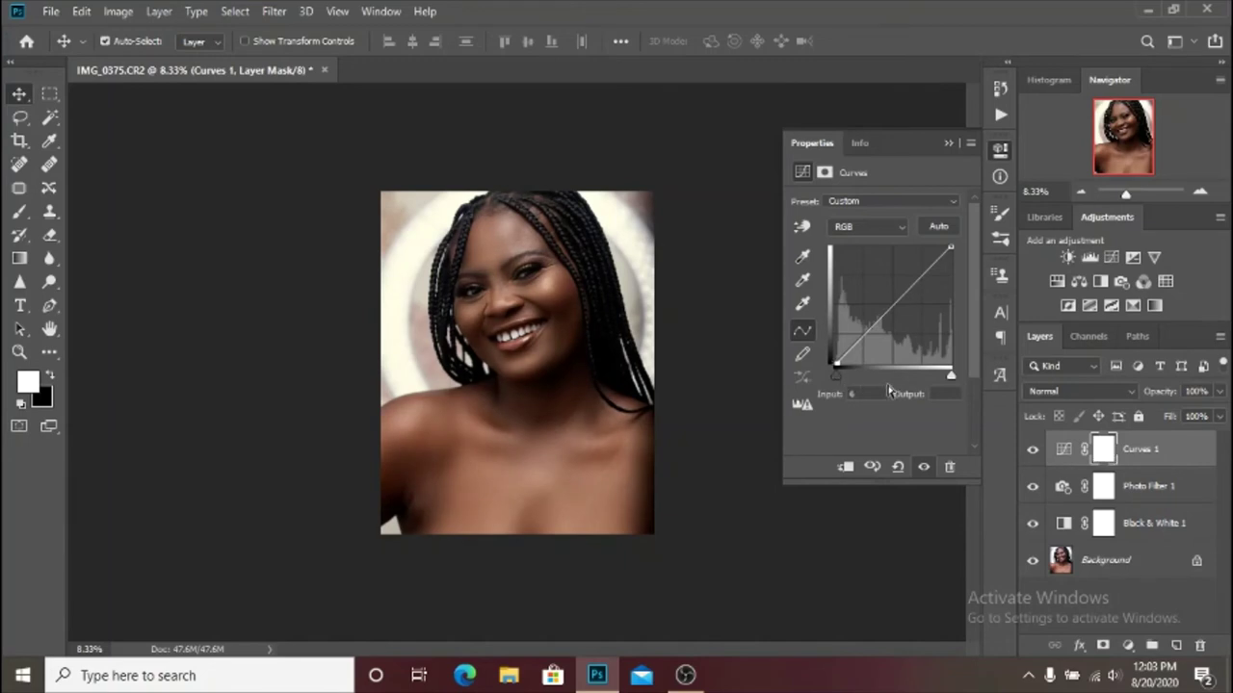
left_click(870, 389)
type("5")
left_click(1033, 452)
left_click(949, 142)
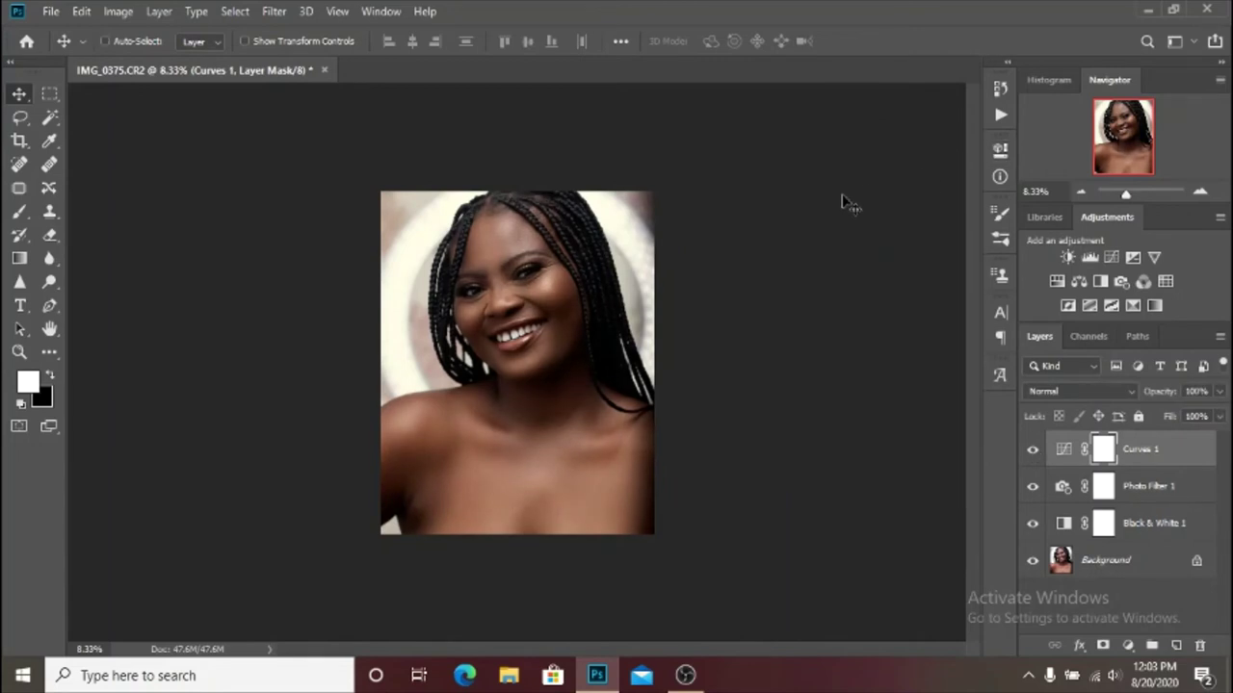
Add a Selective Color adjustment layer above Curves 1 and set the Reds to Yellow +6% and Cyan -20%.
key("ctrl+plus")
key("ctrl+minus")
left_click(1129, 645)
left_click(1128, 627)
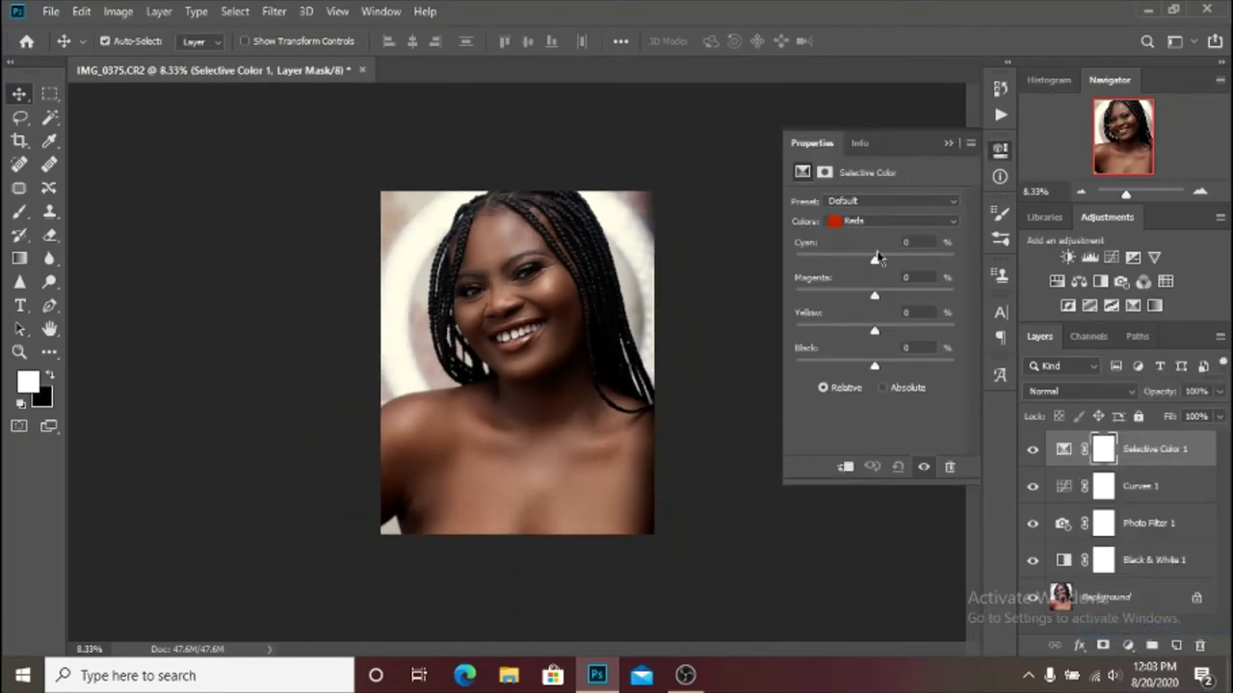
mouse_move(874, 261)
left_mouse_down()
mouse_move(842, 262)
mouse_move(875, 266)
left_mouse_up()
mouse_move(875, 334)
left_mouse_down()
mouse_move(888, 339)
mouse_move(853, 333)
mouse_move(884, 337)
mouse_move(870, 337)
mouse_move(881, 346)
left_mouse_up()
key("ctrl+plus")
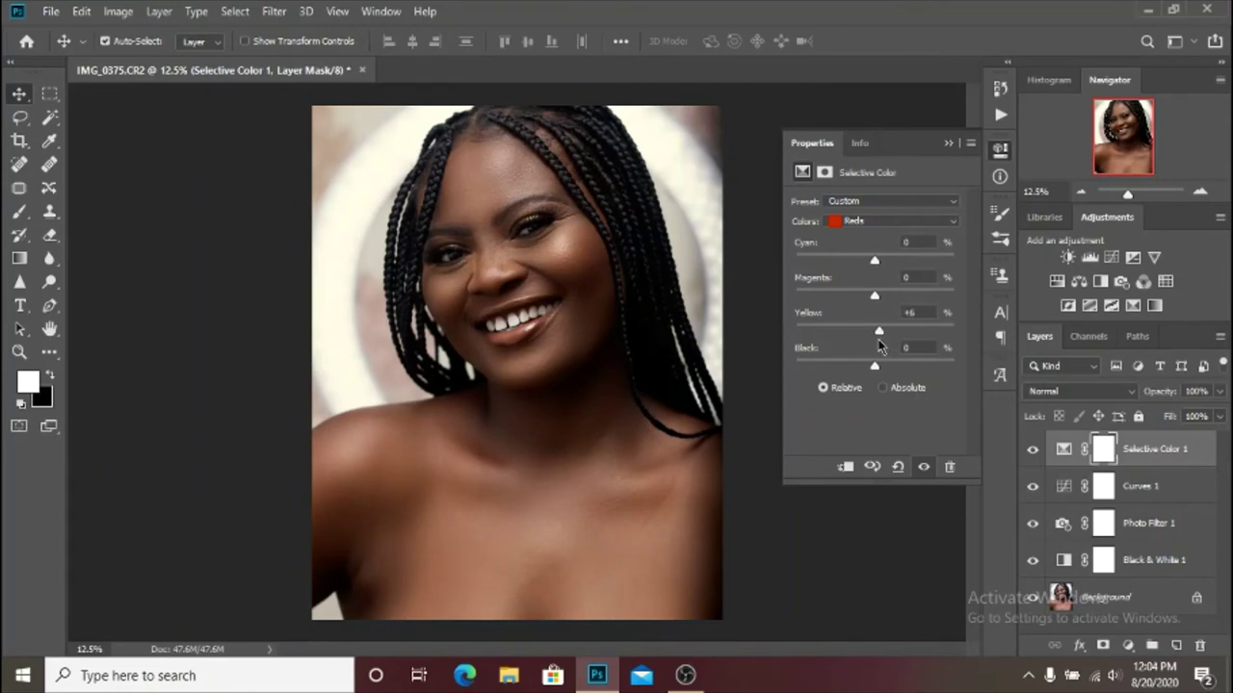
mouse_move(876, 263)
left_mouse_down()
mouse_move(888, 273)
mouse_move(854, 266)
left_mouse_up()
Compare the portrait with and without the Selective Color adjustment, leaving the layer visible.
left_click(1032, 450)
left_click(1033, 450)
left_click(1032, 450)
left_click(1032, 450)
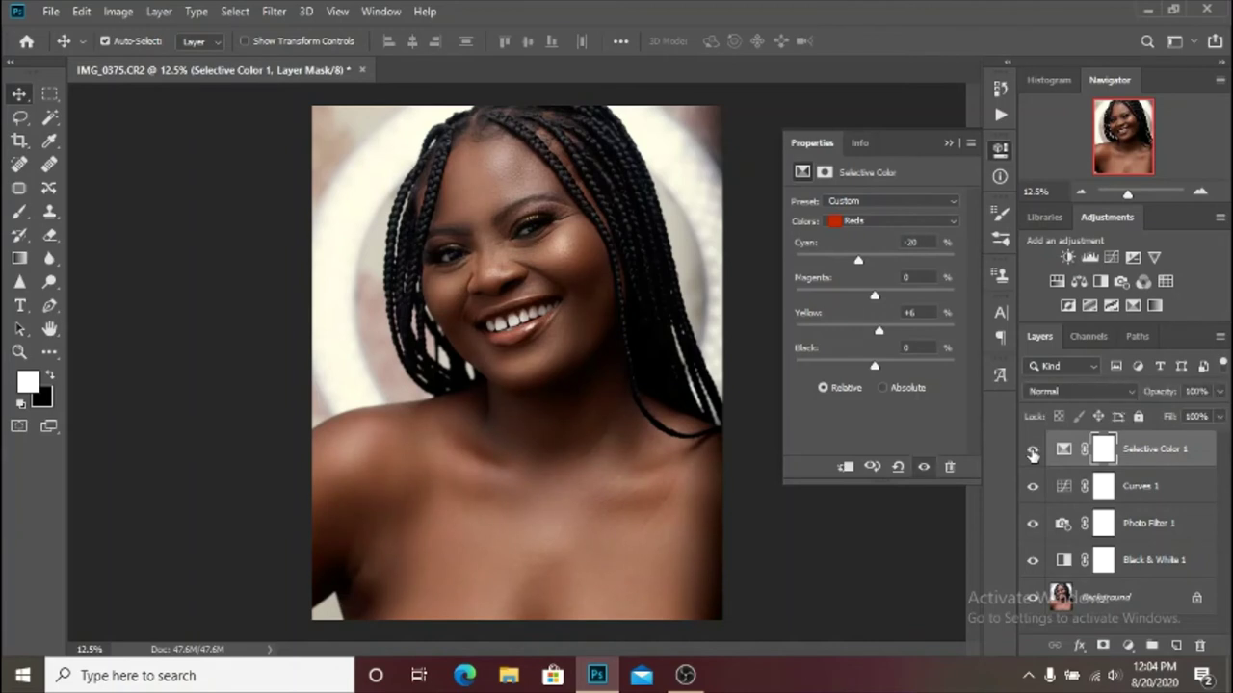
left_click(948, 145)
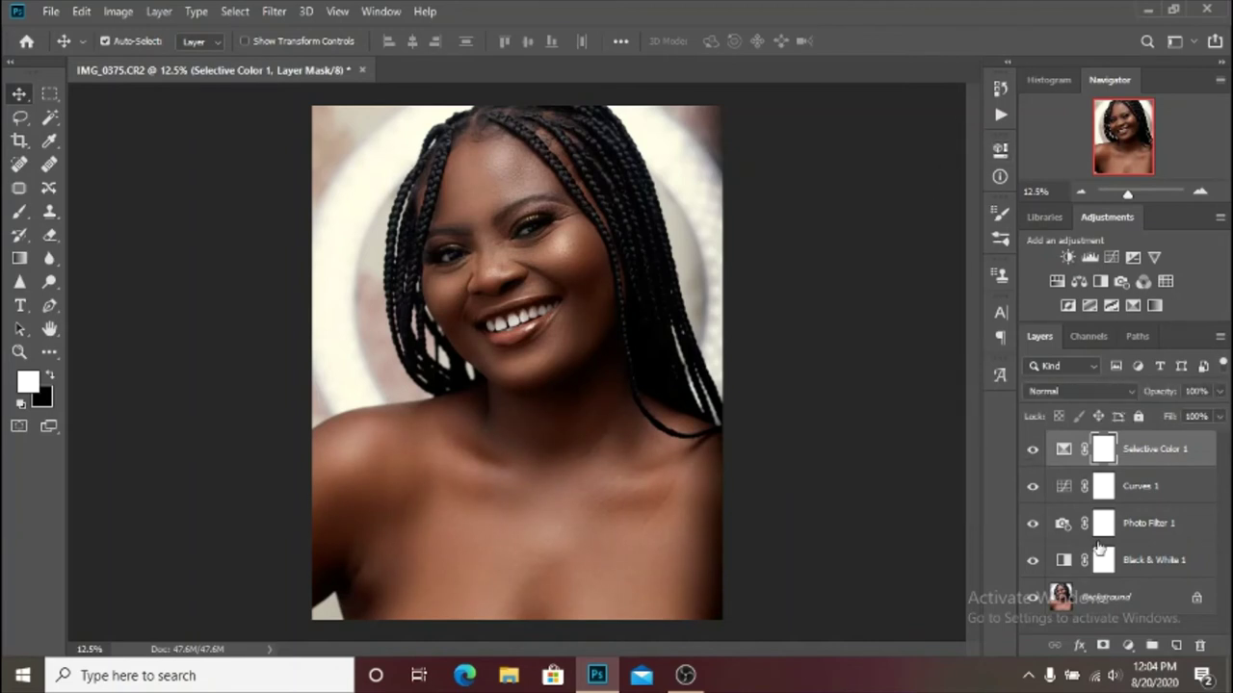
Add a Color Balance adjustment layer above Selective Color 1 and set its Shadows Cyan–Red value to +5.
left_click(1128, 645)
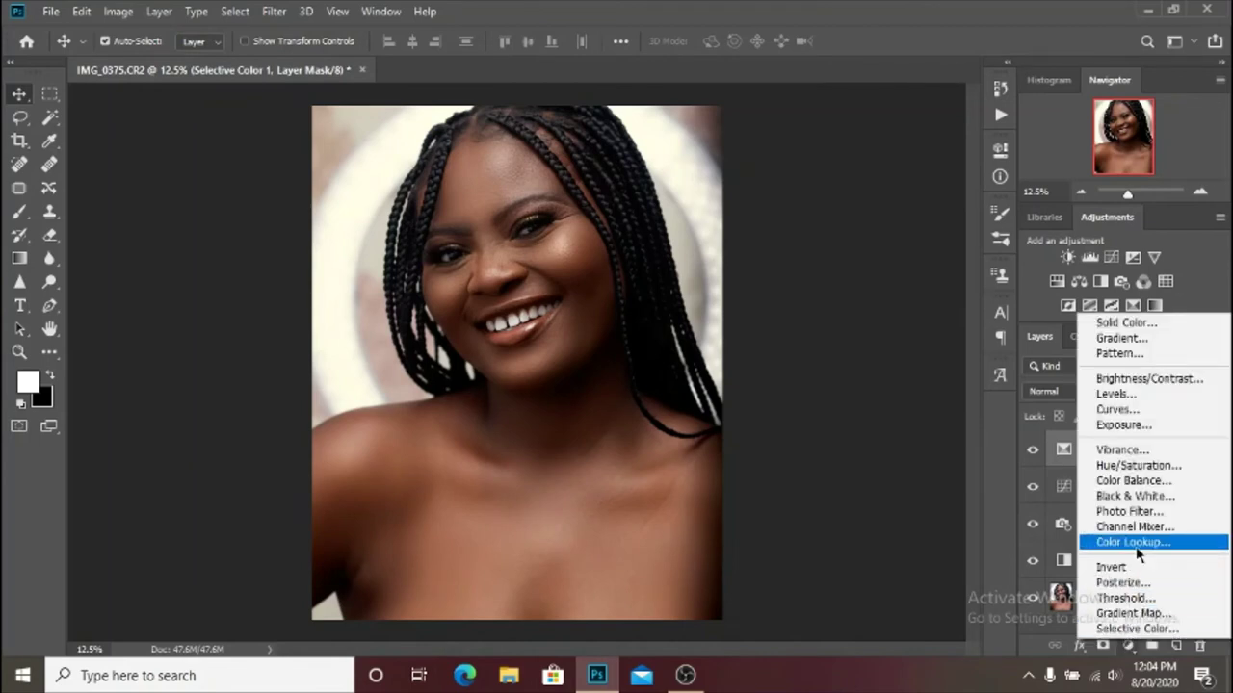
left_click(1134, 481)
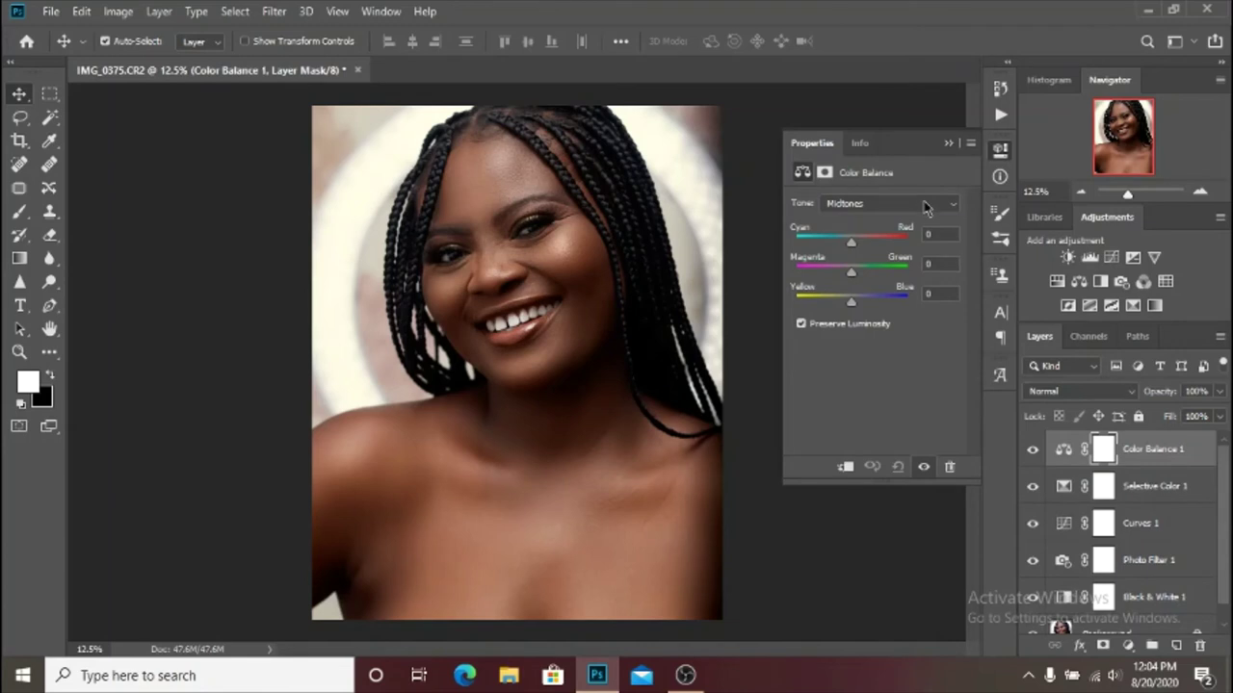
left_click(927, 207)
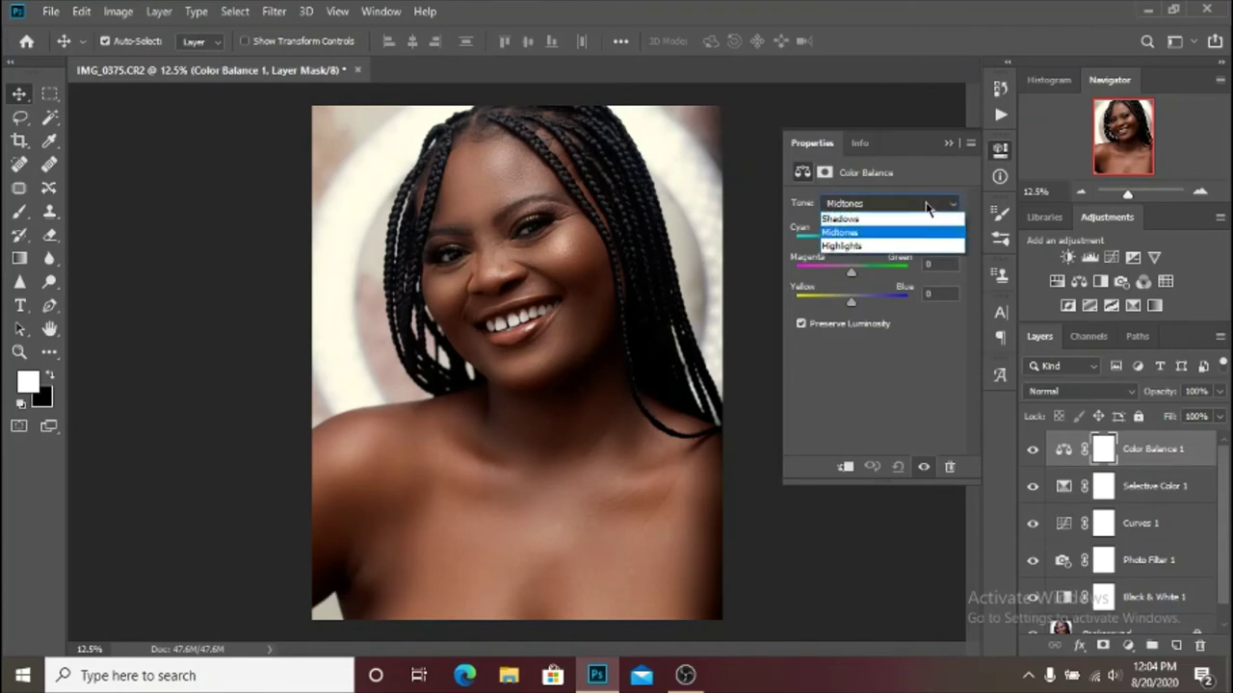
left_click(865, 223)
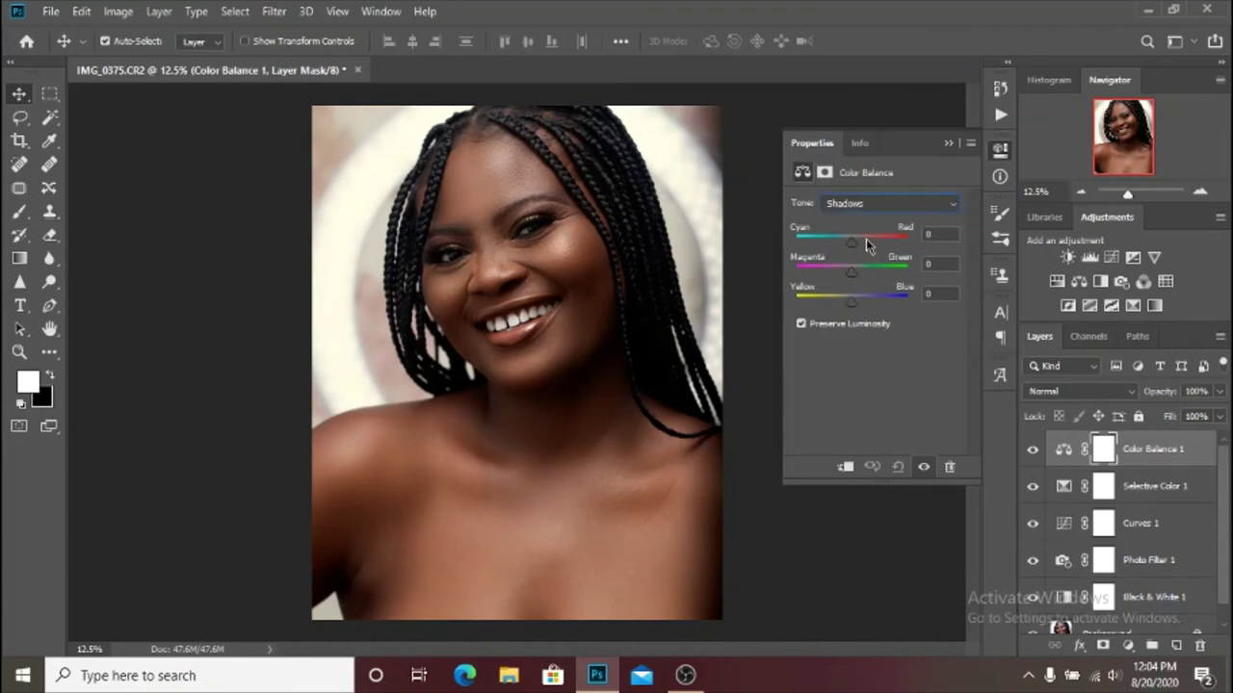
left_click_drag(851, 246, 854, 250)
left_click(936, 234)
key("Up")
key("Return")
Set the Color Balance Shadows Yellow–Blue value to -6.
left_click_drag(850, 303, 857, 311)
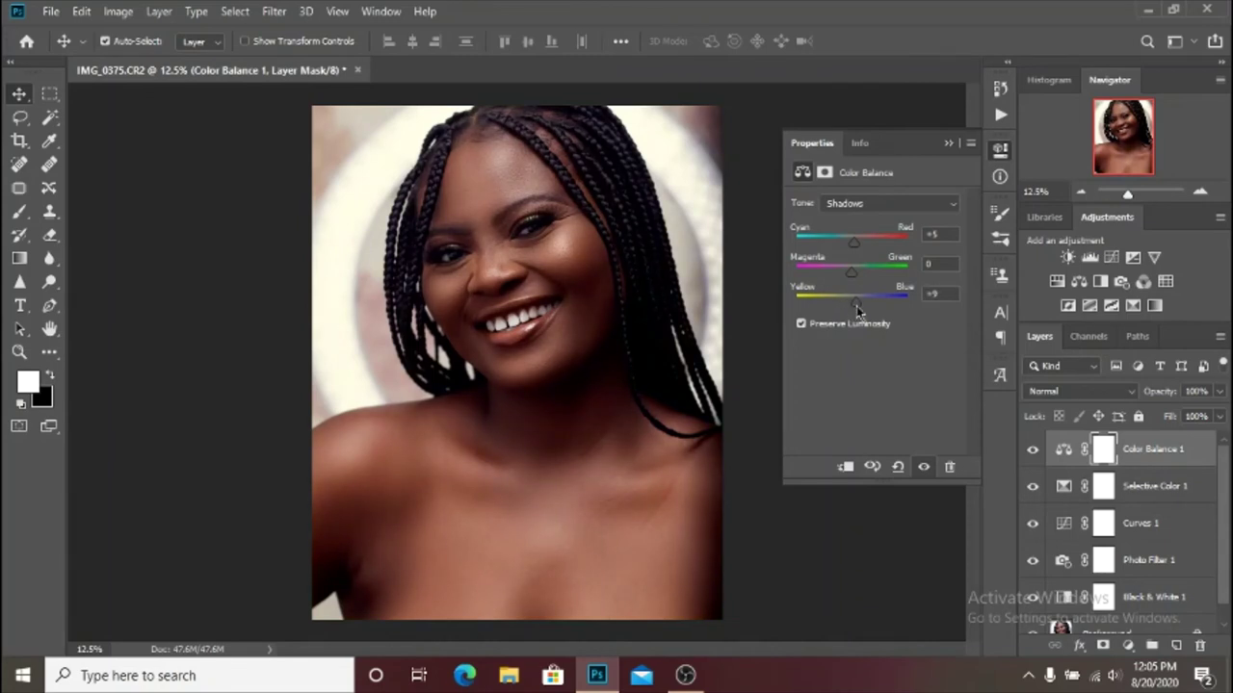
left_click_drag(856, 305, 849, 308)
left_click(849, 309)
key("ctrl+minus")
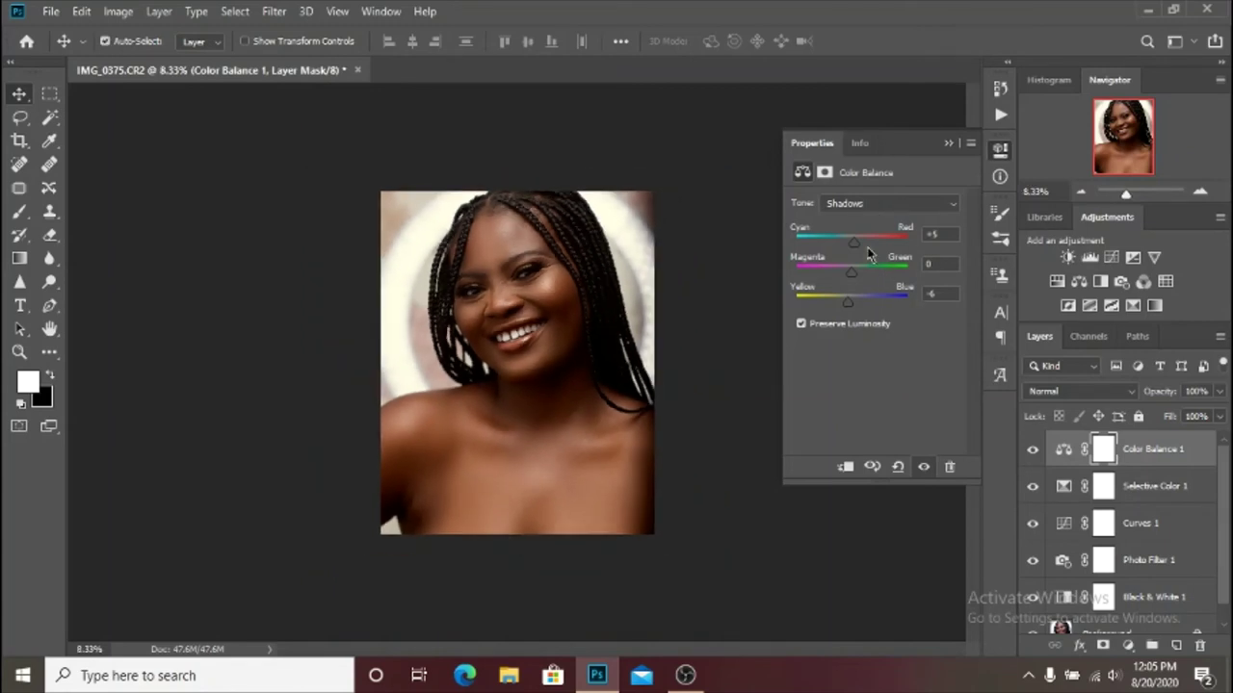
Compare the portrait with and without Color Balance 1, and against the Background alone, leaving all layers visible.
left_click(1032, 452)
left_click(1032, 453)
left_click(1031, 453)
left_click(1031, 452)
scroll(1054, 543, "down", 1)
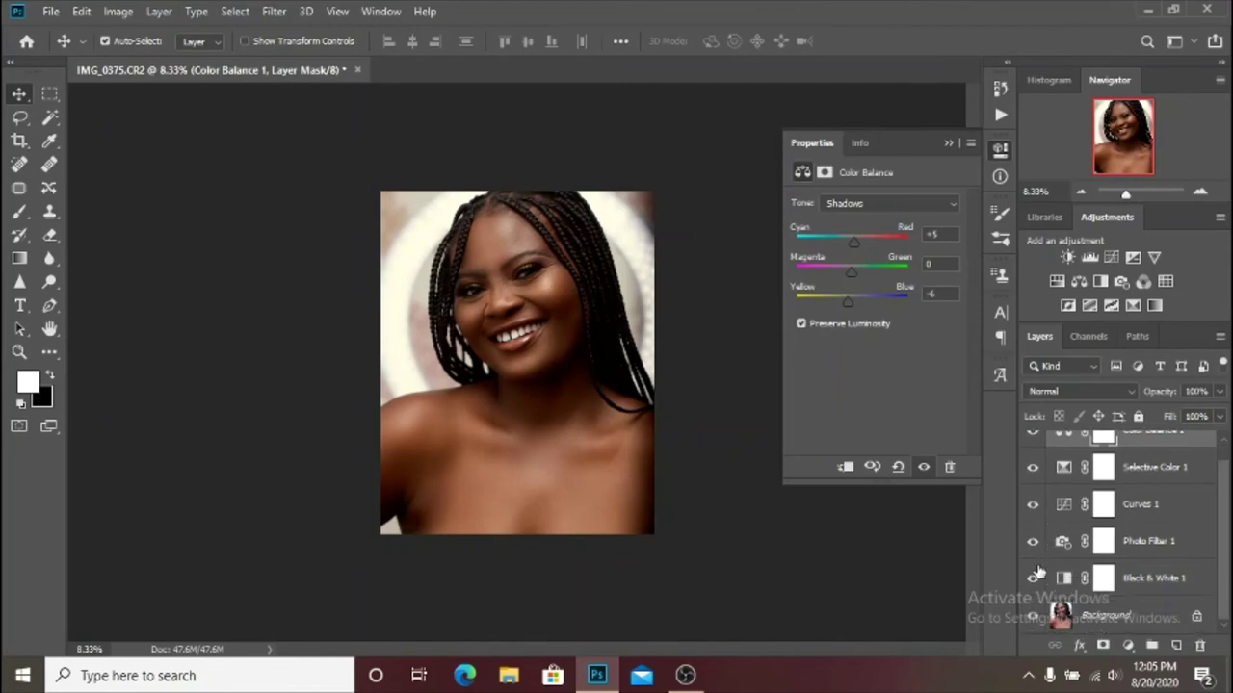
left_click(1033, 621, "alt")
left_click(1032, 619, "alt")
left_click(1032, 619, "alt")
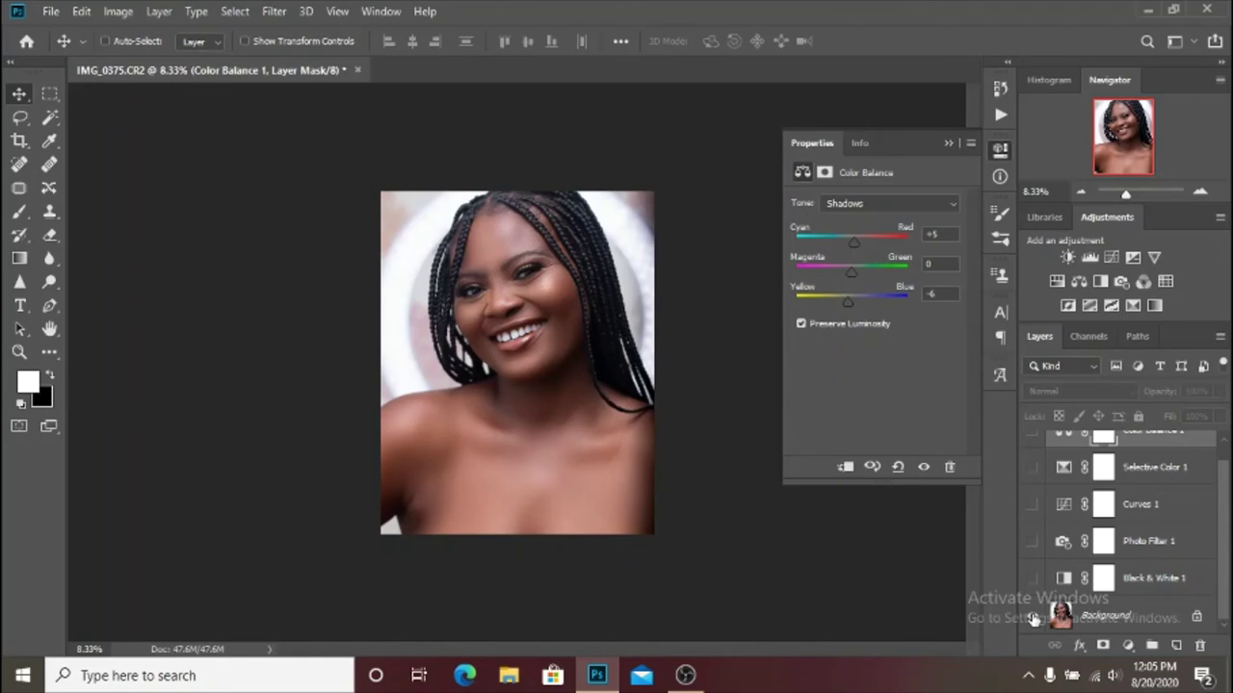
left_click(1033, 620, "alt")
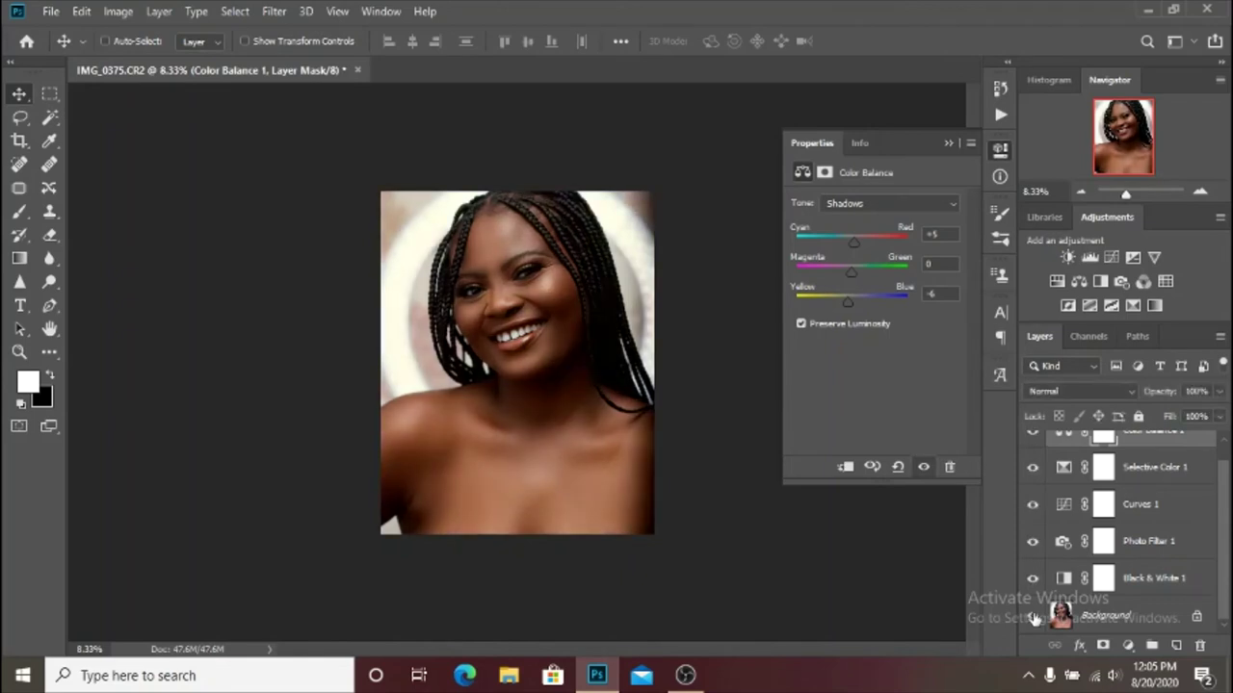
Set the Color Balance Highlights to Cyan–Red -3 and shift their Yellow–Blue balance toward blue.
key("ctrl+plus")
left_click(945, 210)
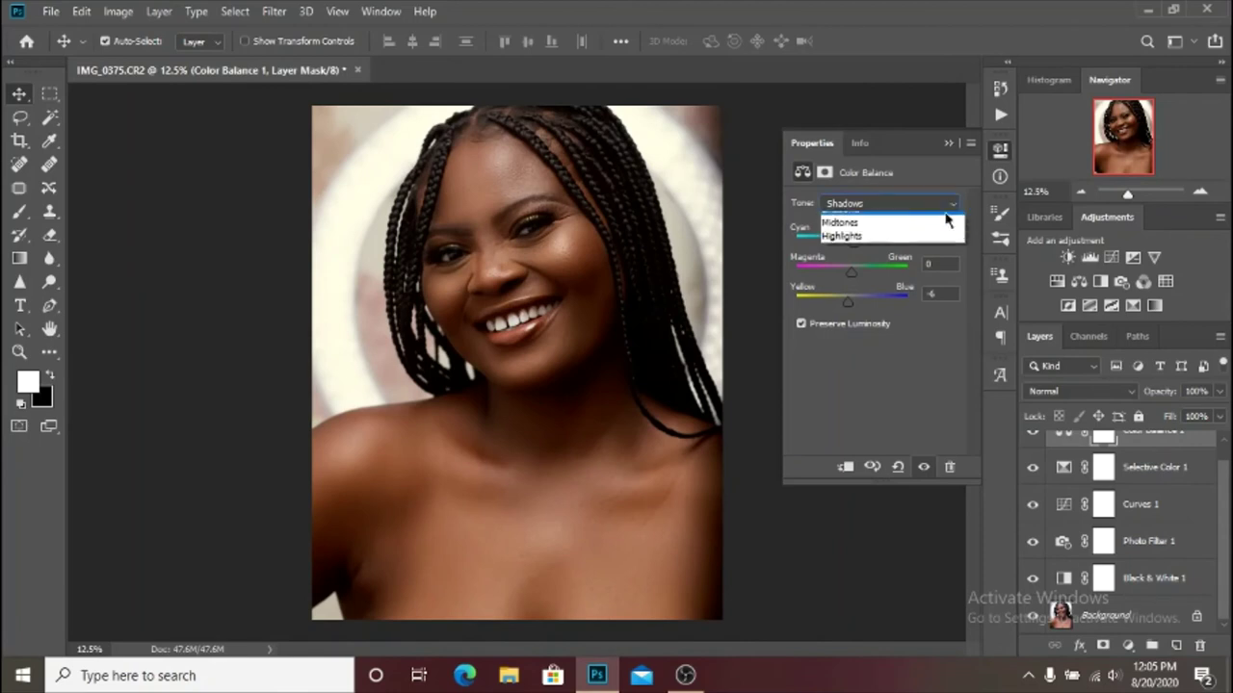
left_click(880, 247)
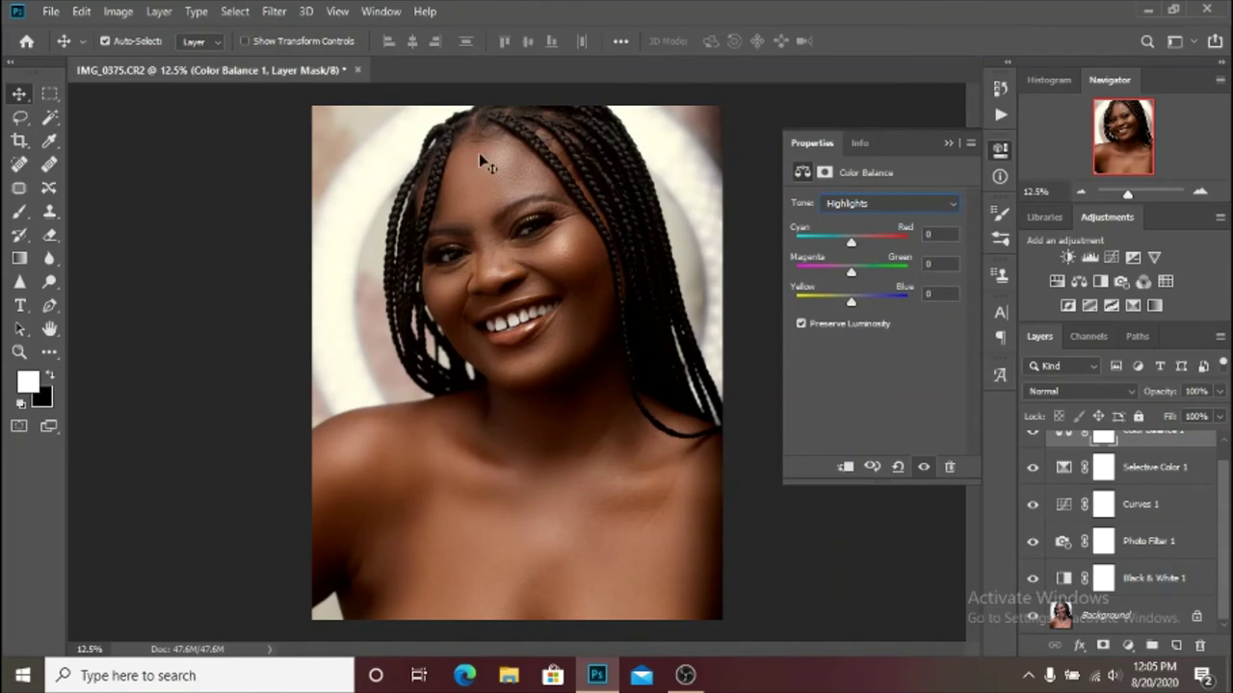
left_click_drag(853, 246, 851, 244)
left_click(953, 234)
left_click_drag(851, 303, 859, 308)
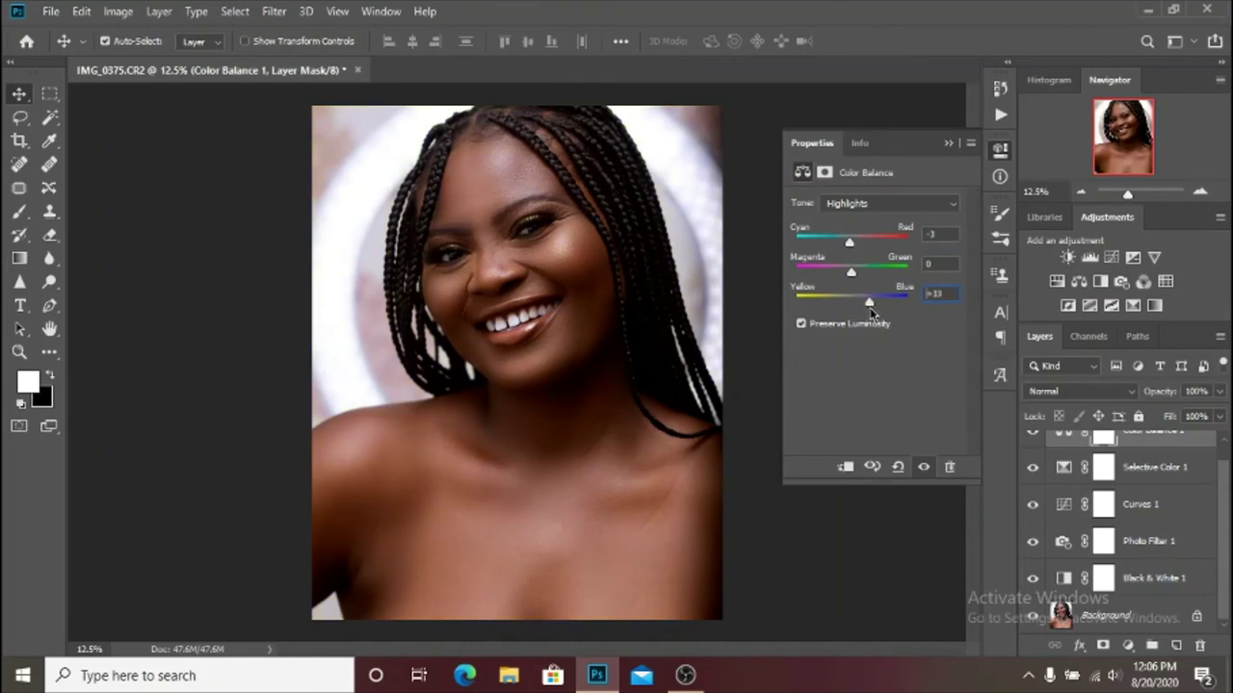
left_click_drag(869, 306, 867, 306)
Check the highlight changes by comparing the portrait with and without Color Balance 1.
left_click(1035, 436)
scroll(1035, 438, "up", 1)
left_click(1032, 450)
left_click(1033, 453)
Switch the Color Balance tone to Midtones and fine-tune their Cyan–Red value slightly toward red.
left_click(909, 206)
left_click(871, 233)
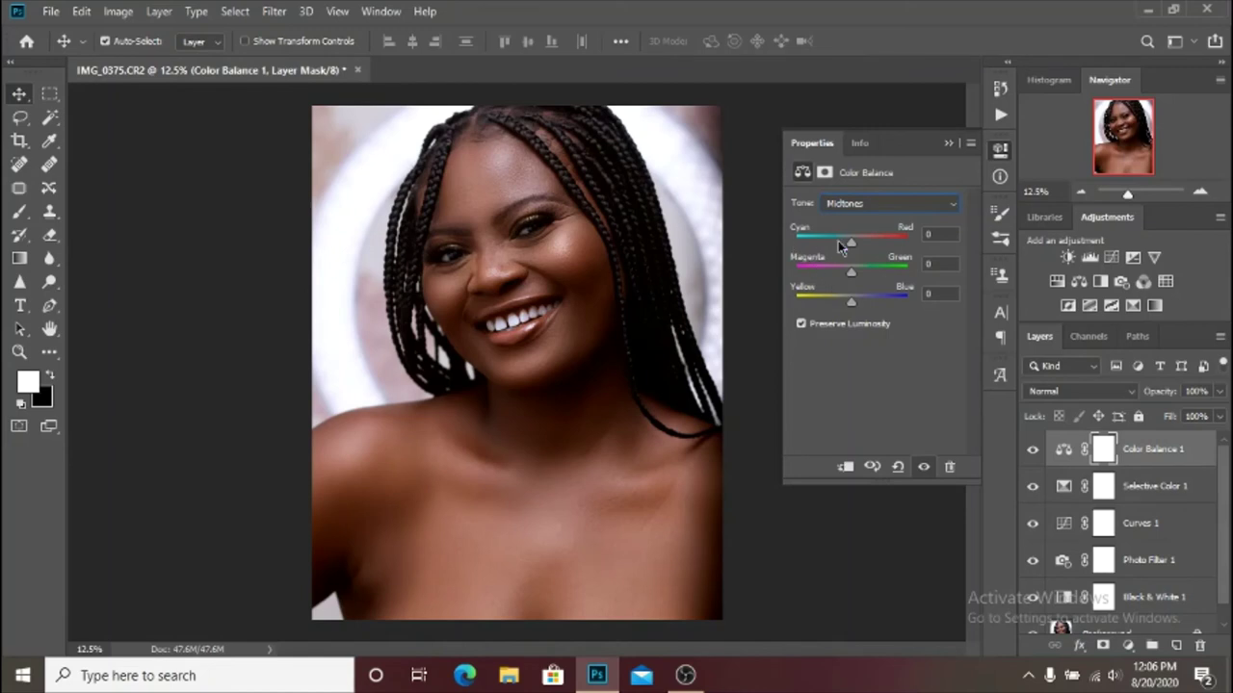
left_click_drag(850, 243, 852, 245)
left_click_drag(841, 235, 859, 241)
left_click_drag(860, 246, 855, 246)
left_click(943, 235)
key("Down")
key("Down")
key("Down")
key("Down")
Fine-tune the Color Balance Midtones Yellow–Blue value slightly toward blue.
left_click(942, 293)
mouse_move(851, 308)
left_mouse_down()
mouse_move(840, 304)
mouse_move(857, 307)
left_mouse_up()
left_click(955, 294)
type("3")
key("Down")
key("Down")
key("Up")
Compare the portrait with and without the finished Color Balance adjustment, leaving the layer visible.
left_click(949, 144)
left_click(1033, 450)
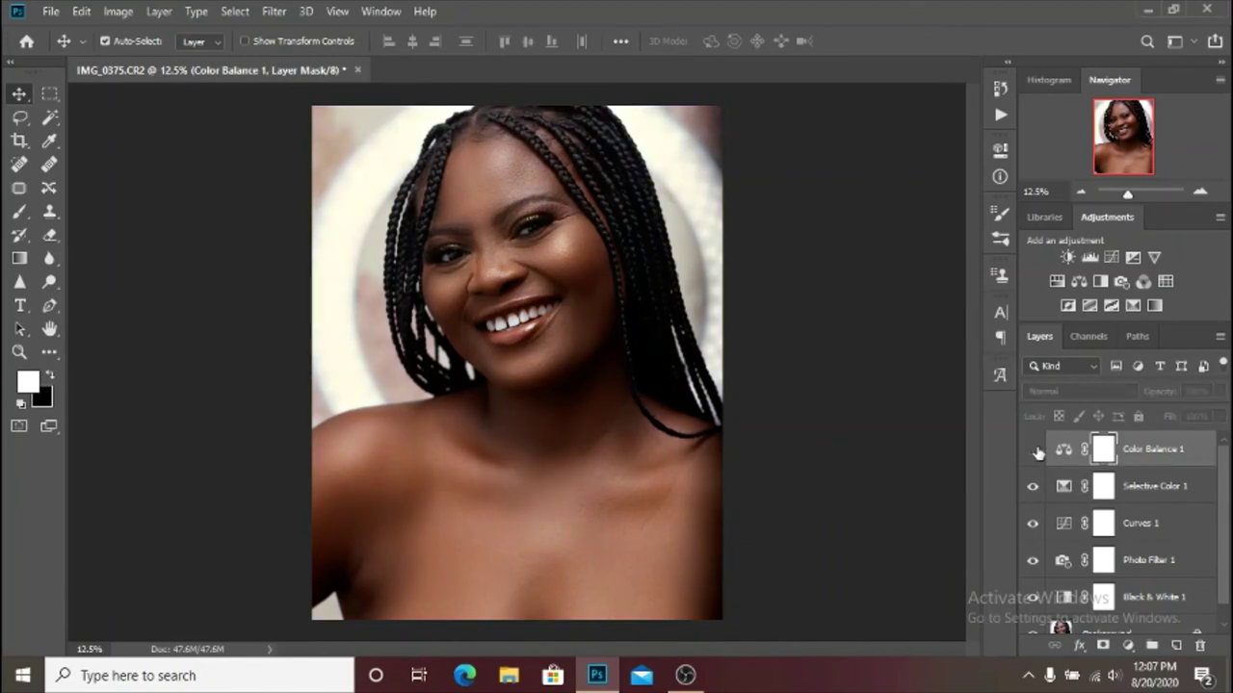
left_click(1033, 449)
left_click(1034, 450)
left_click(1033, 449)
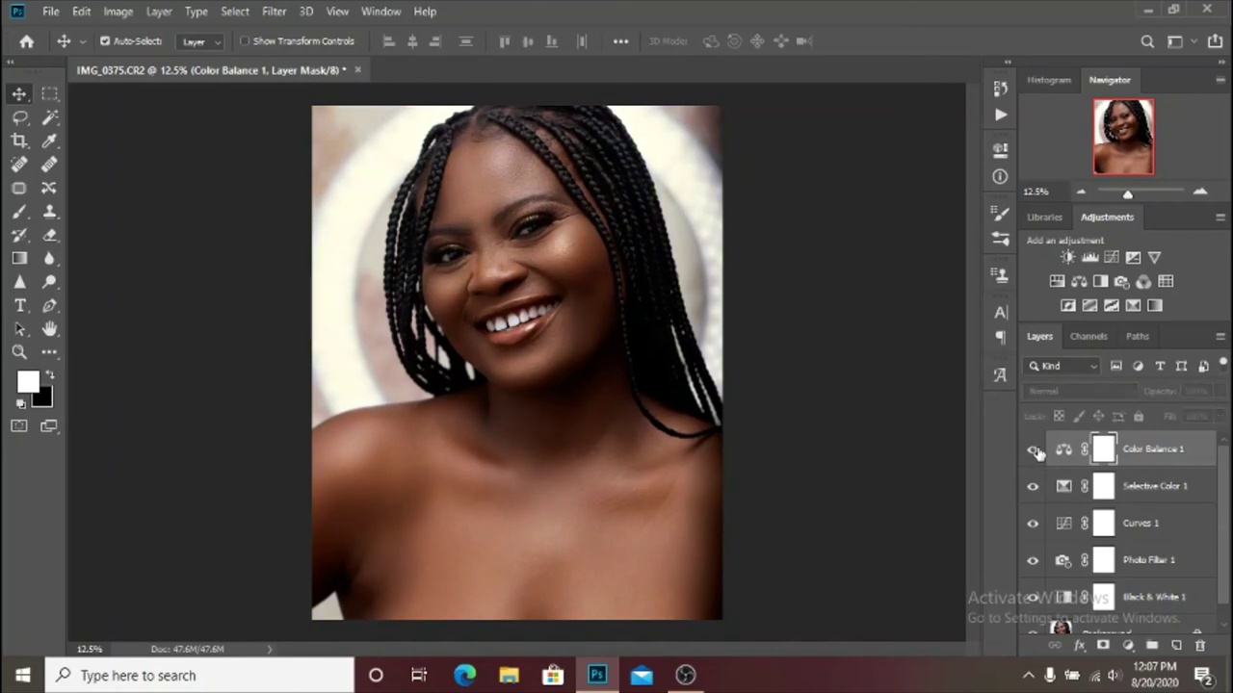
Group the five adjustment layers from Color Balance 1 down to Black & White 1.
left_click(1196, 488, "shift")
left_click(1194, 525, "shift")
left_click(1194, 563, "shift")
left_click(1188, 597, "shift")
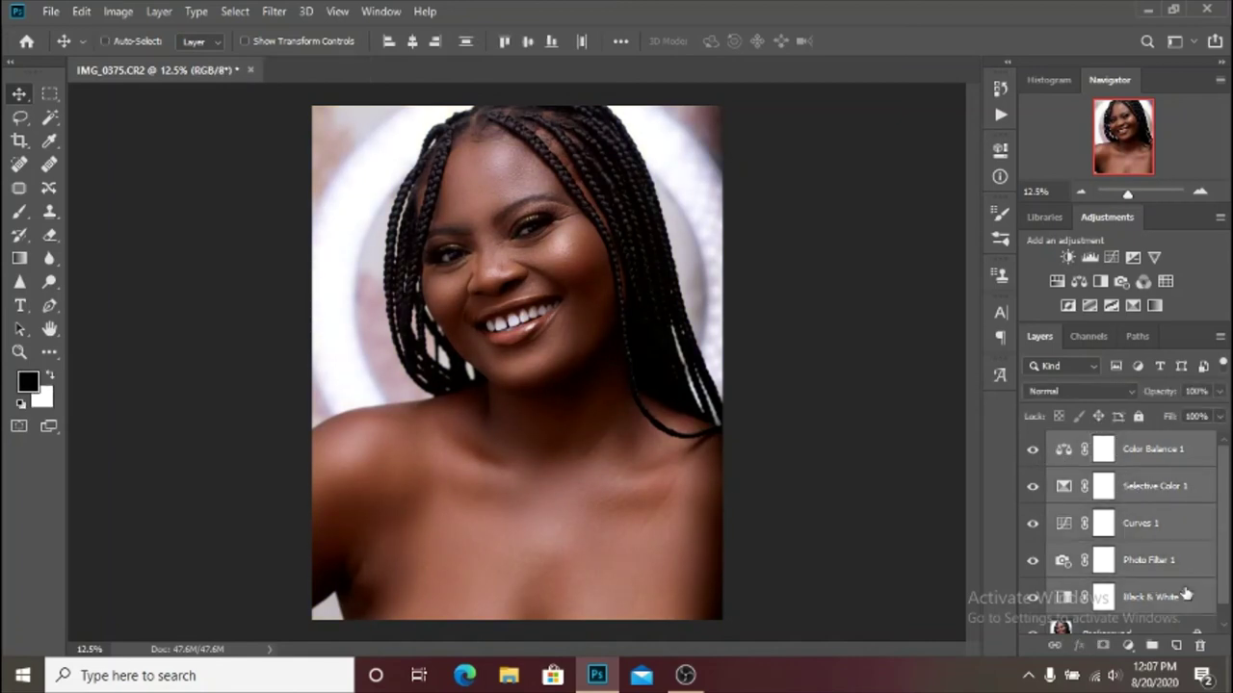
key("ctrl+g")
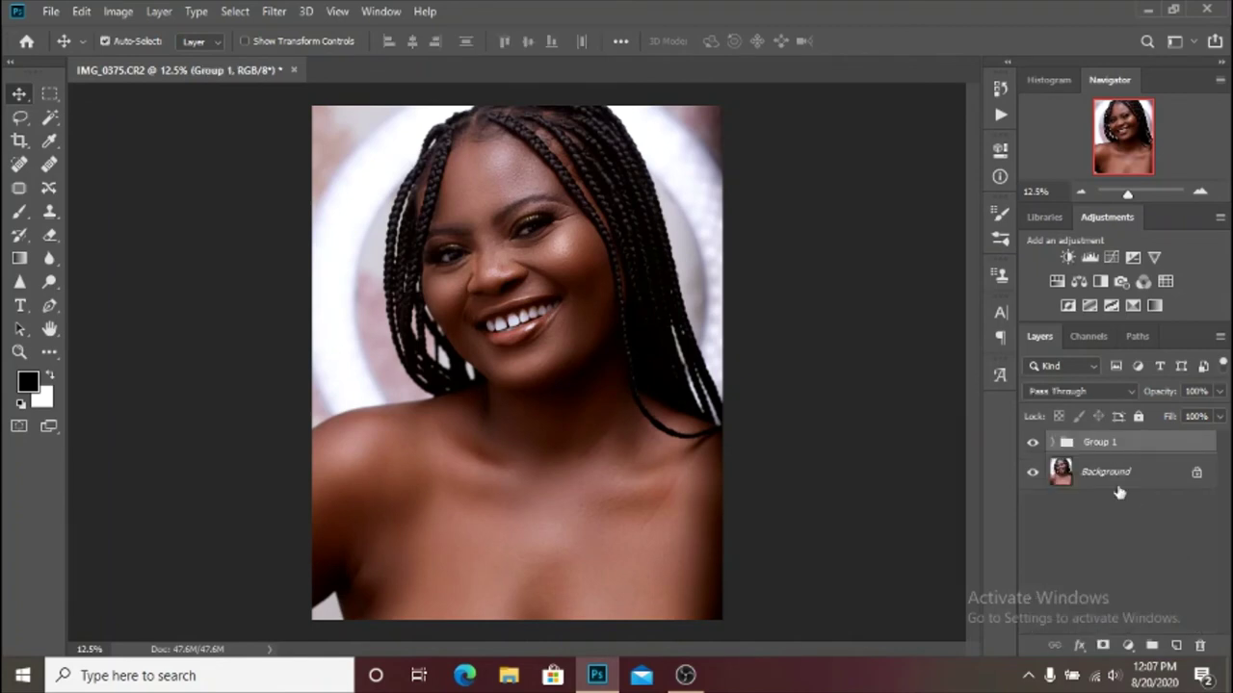
Compare the portrait with and without Group 1 at different magnifications, leaving the group visible.
key("ctrl")
key("ctrl+minus")
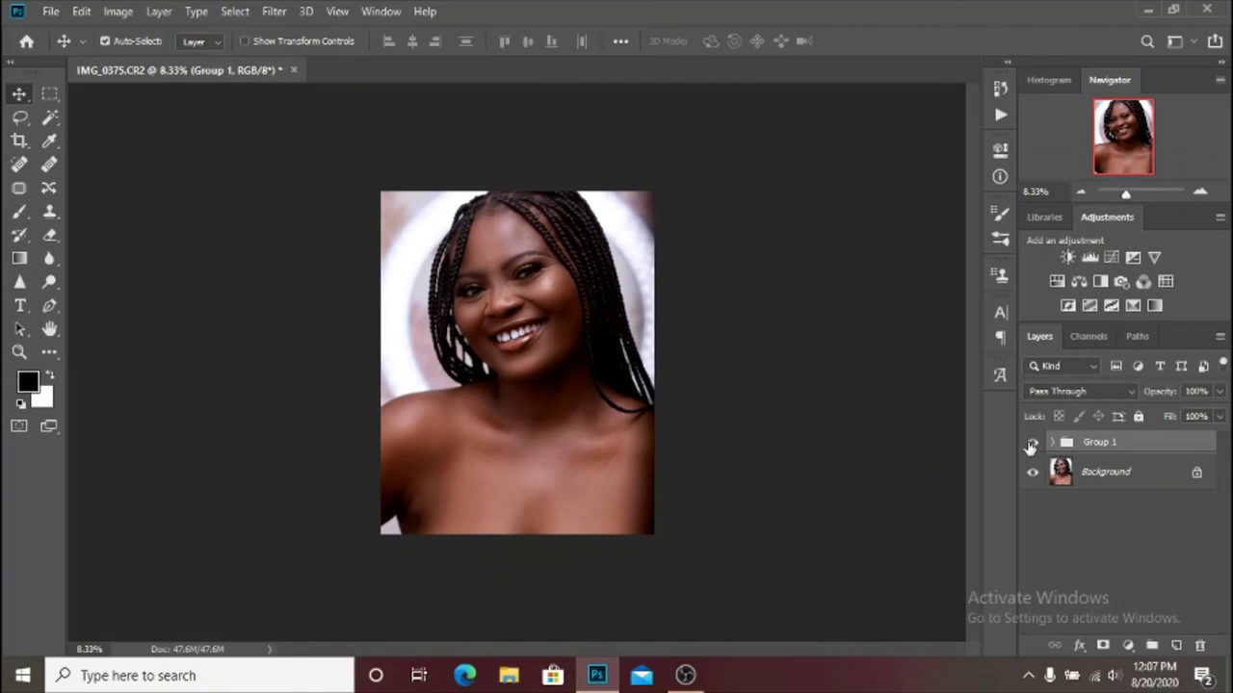
left_click(1032, 444)
left_click(1031, 444)
left_click(1031, 444)
left_click(1032, 444)
key("ctrl+plus")
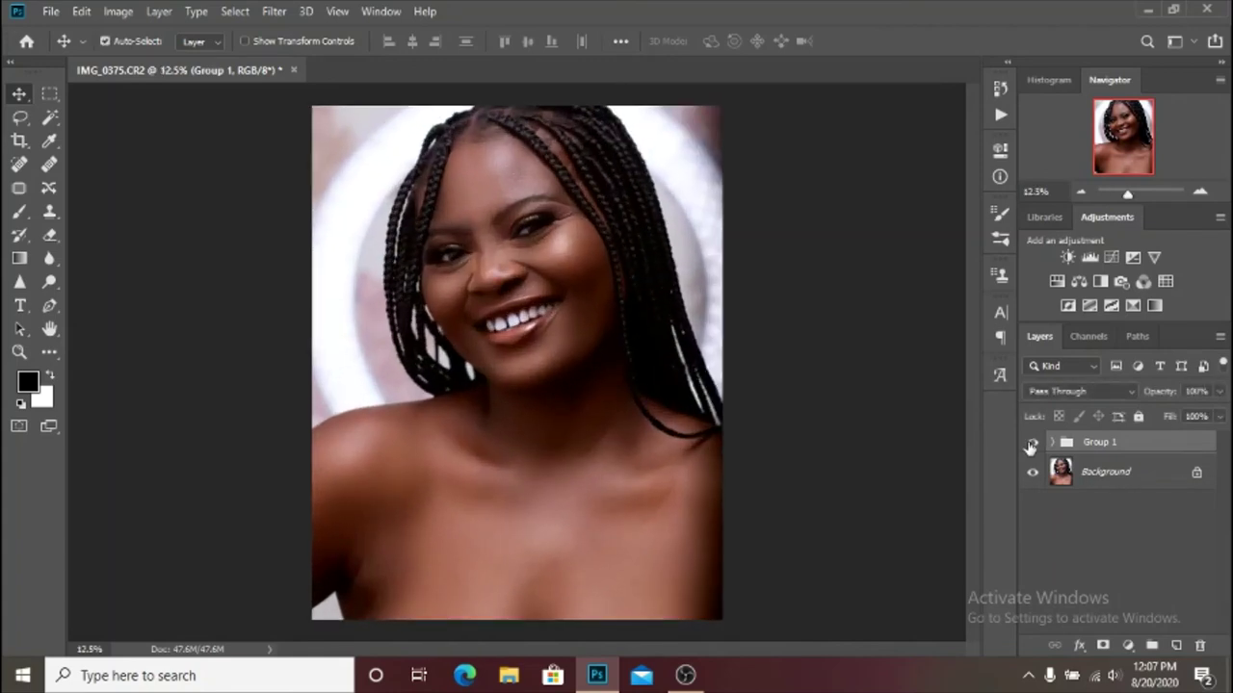
left_click(1032, 444)
left_click(1031, 444)
key("ctrl+minus")
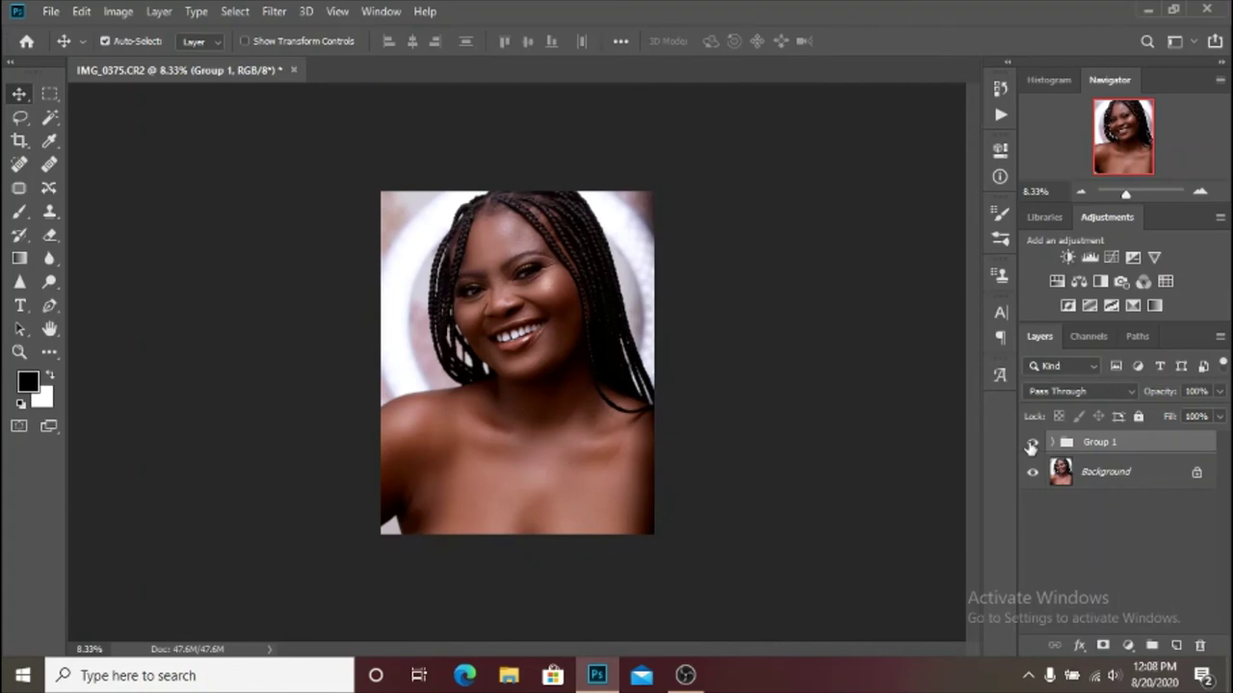
Examine the toned face and skin up close at 25% magnification, and return to the whole portrait.
key("ctrl+plus")
key("ctrl+plus")
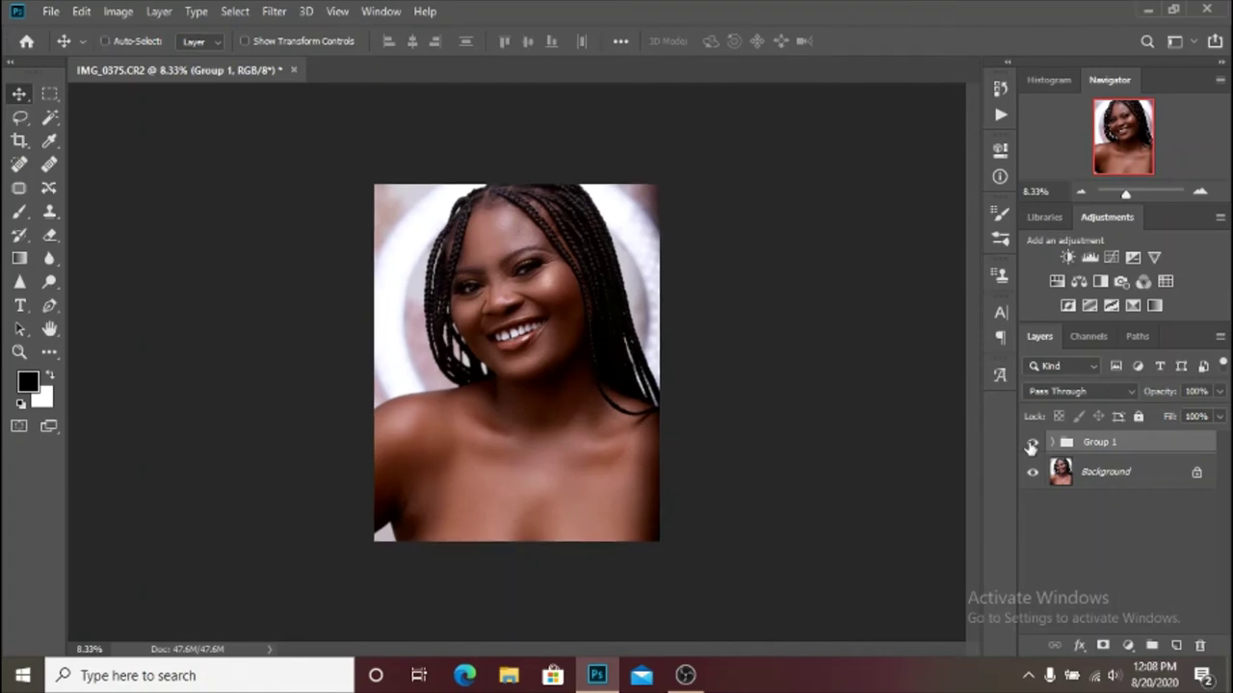
key("ctrl+plus")
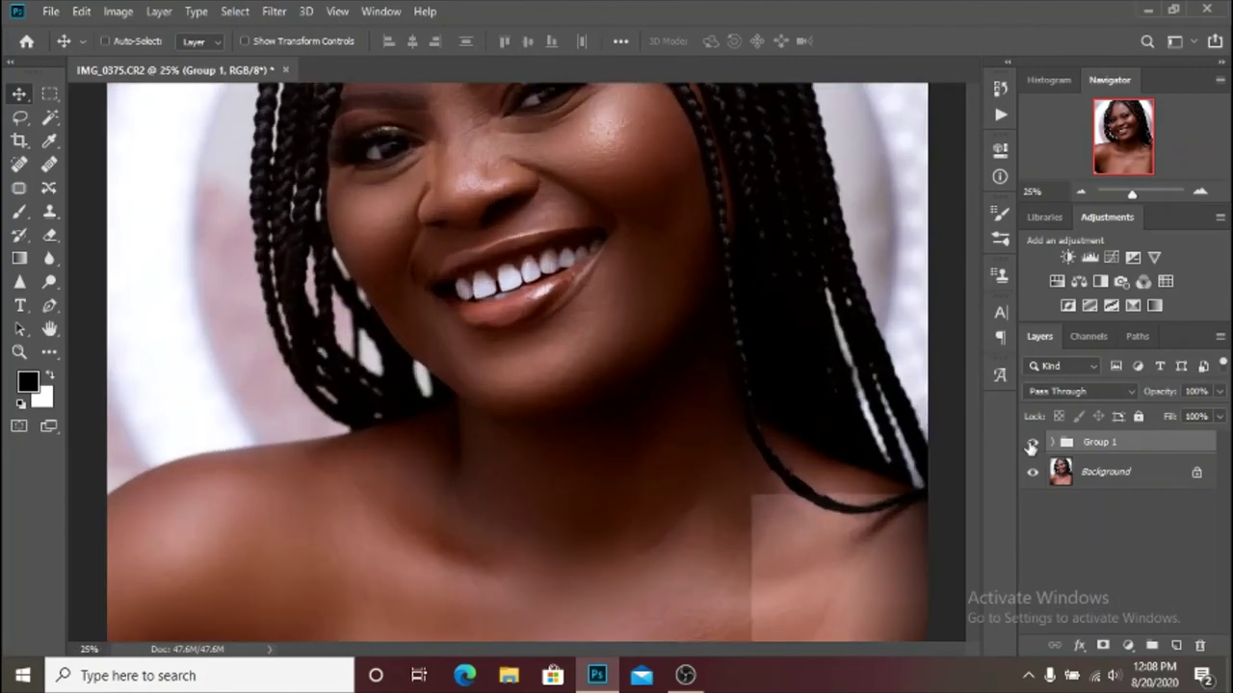
scroll(767, 473, "up", 5)
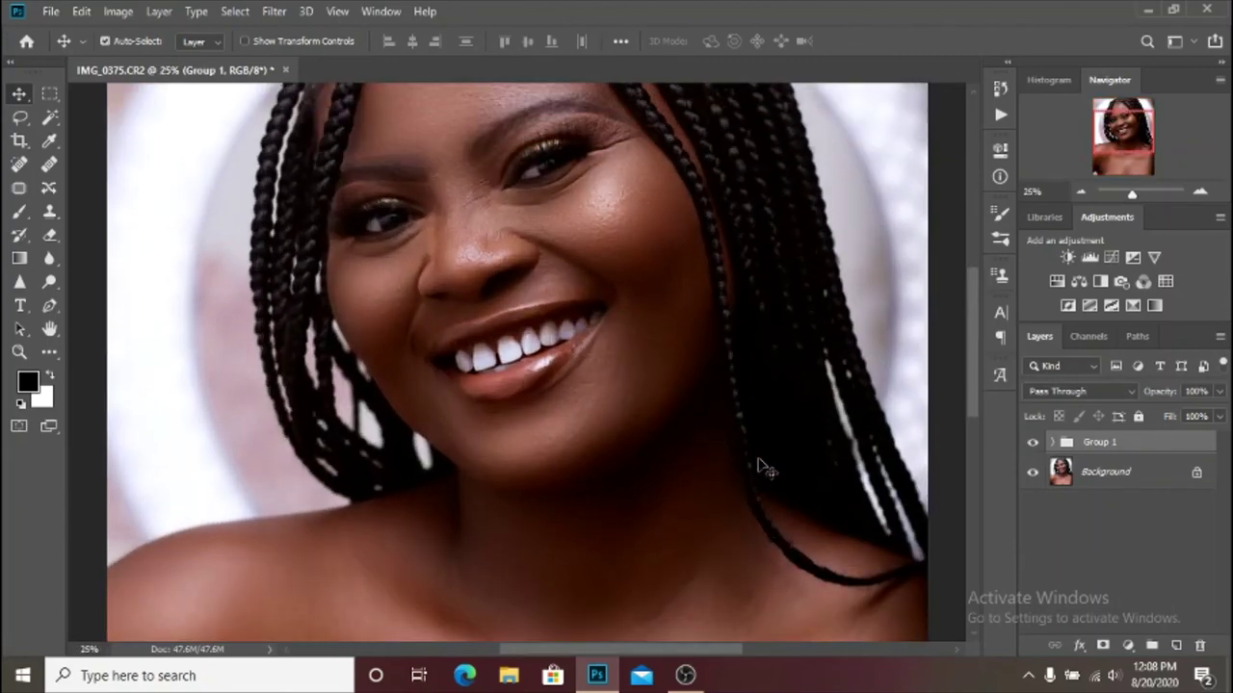
scroll(767, 471, "up", 3)
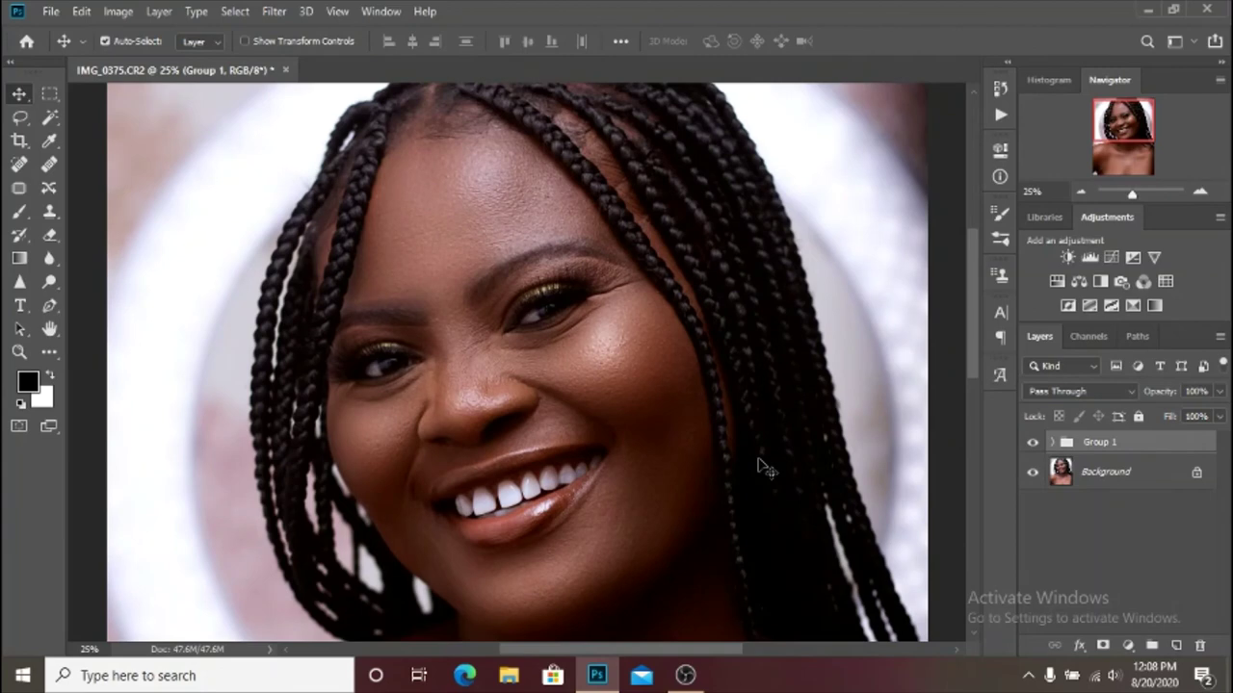
key("ctrl+minus")
key("ctrl+minus")
key("ctrl+minus")
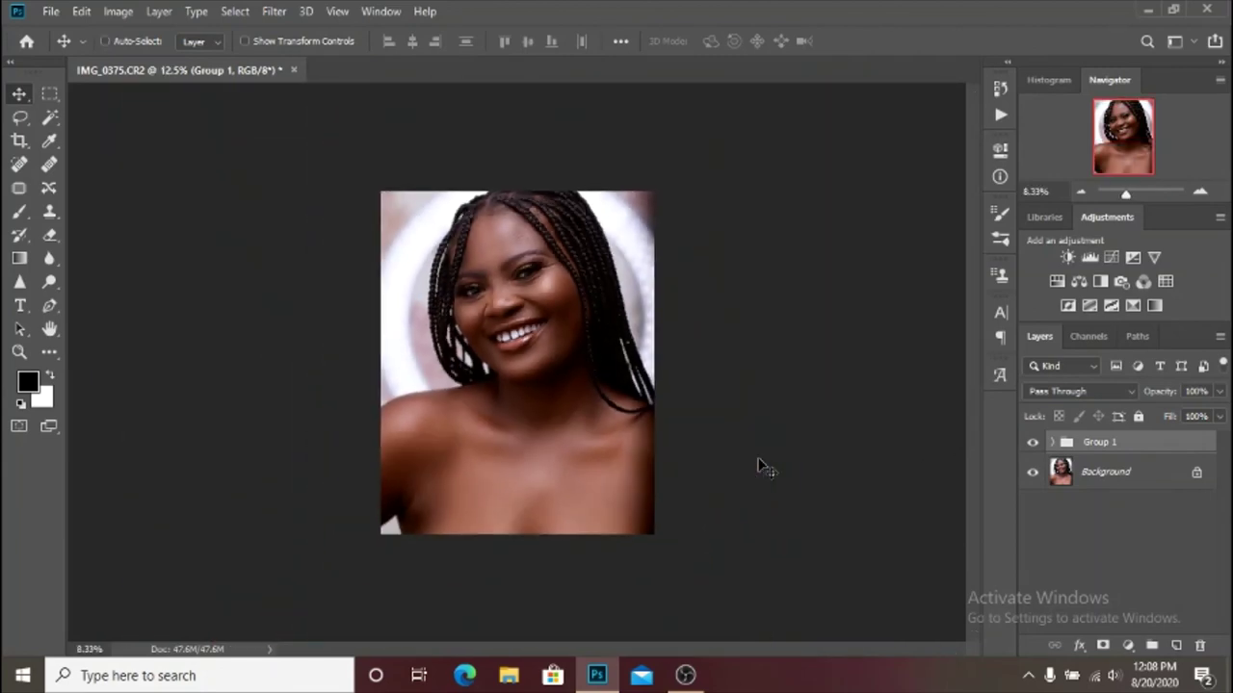
Compare the toned portrait against the Background layer alone, leaving both Background and Group 1 visible.
left_click(1031, 475, "alt")
left_click(1032, 476, "alt")
key("ctrl")
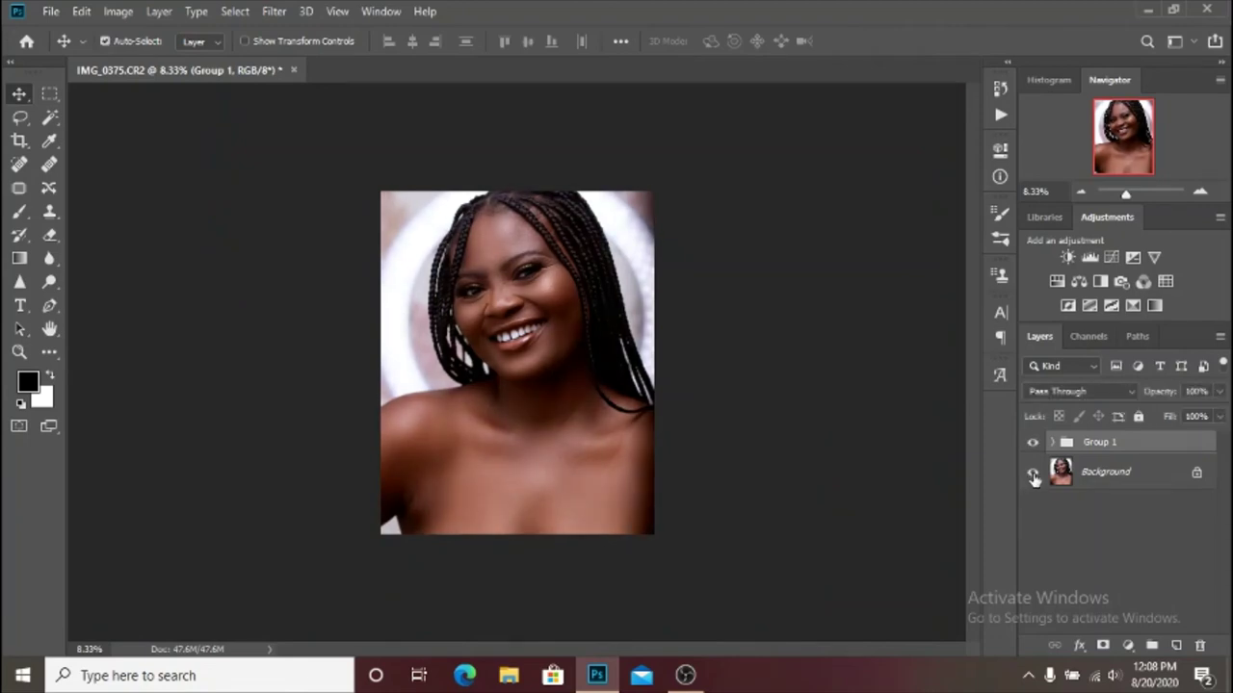